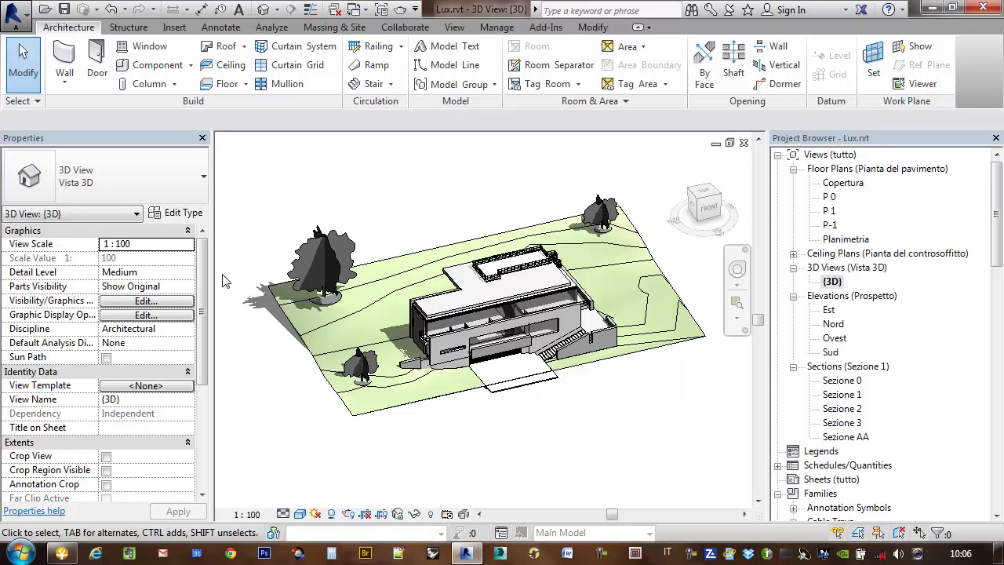
Step: Tick Section Box under Extents in the {3D} view's Properties, enclosing the whole house and site
scroll(203, 283, "down", 2)
scroll(203, 282, "down", 2)
scroll(202, 282, "up", 4)
left_click_drag(206, 284, 206, 338)
scroll(192, 348, "up", 3)
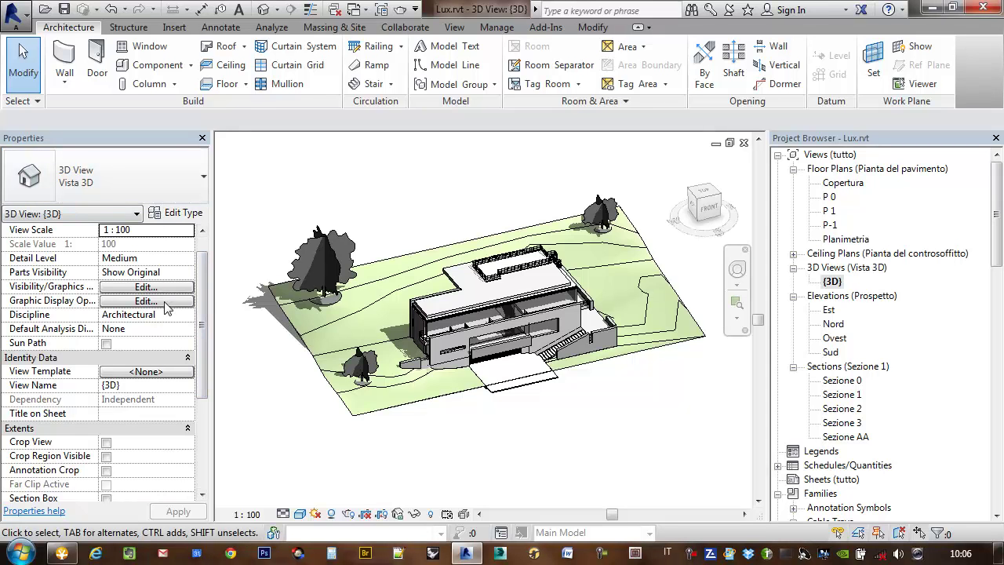
mouse_move(206, 304)
left_mouse_down()
mouse_move(217, 405)
mouse_move(220, 296)
left_mouse_up()
mouse_move(201, 339)
left_mouse_down()
mouse_move(200, 441)
mouse_move(211, 436)
left_mouse_up()
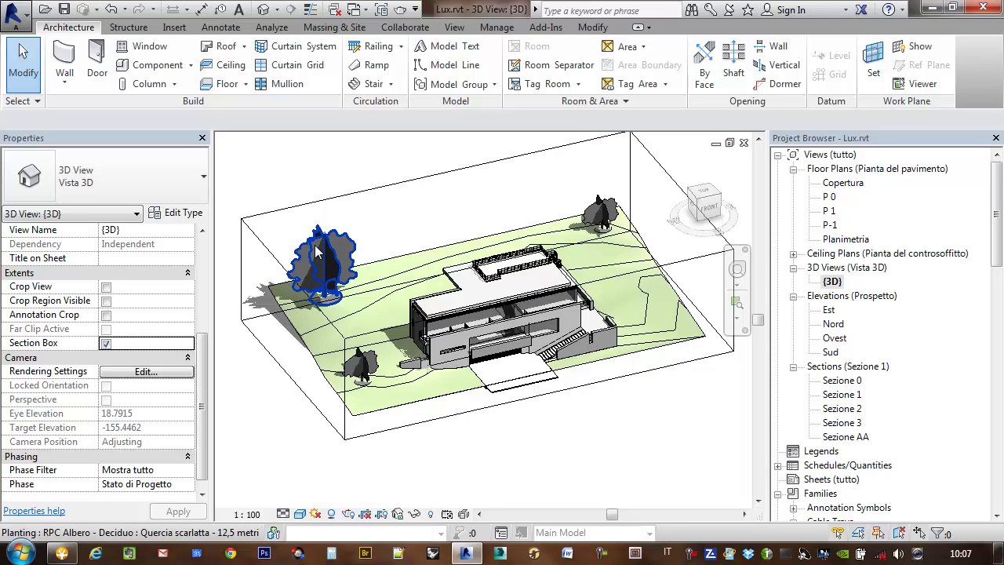
Step: Pull the section box's left face inward to cut away the left part of the site
left_click(307, 211)
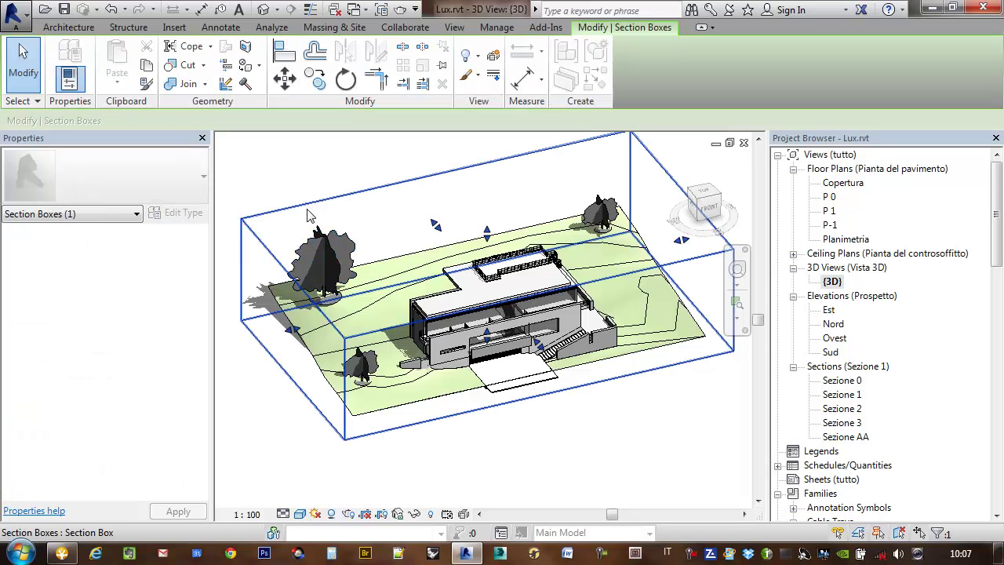
middle_click_drag(306, 317, 326, 326)
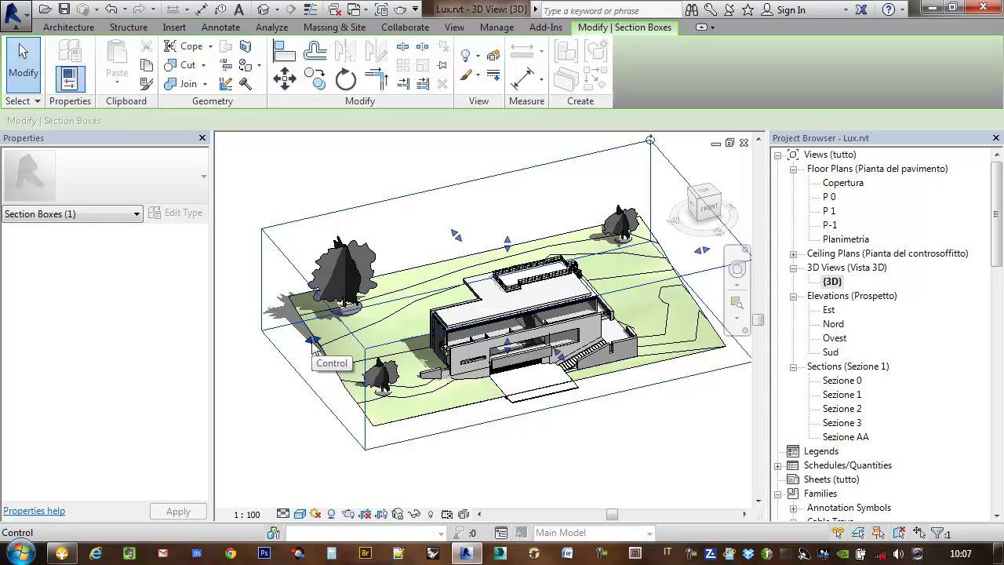
left_click_drag(313, 344, 463, 329)
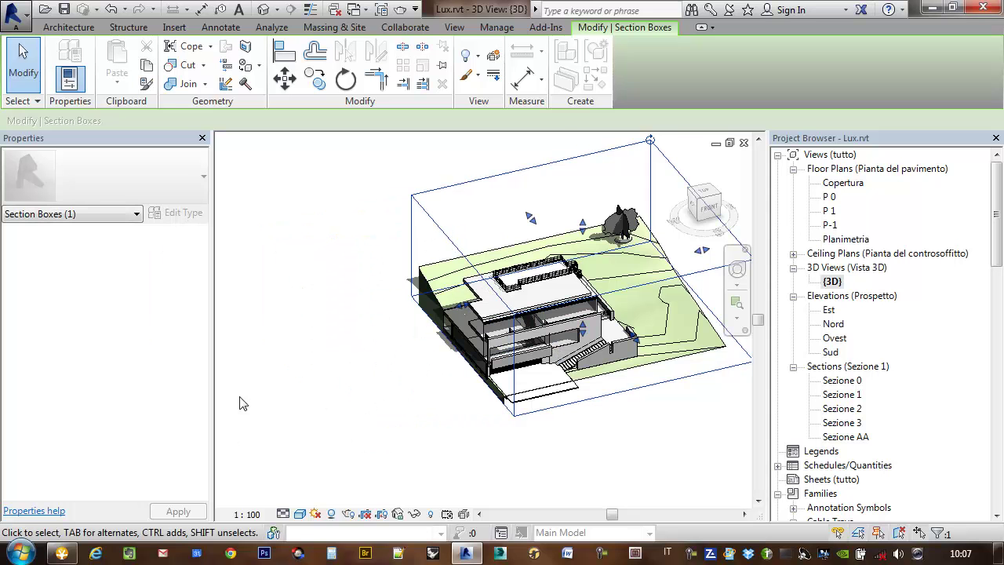
mouse_move(378, 397)
middle_mouse_down("shift")
mouse_move(503, 422)
mouse_move(393, 314)
mouse_move(325, 188)
mouse_move(364, 345)
mouse_move(394, 341)
middle_mouse_up("shift")
scroll(393, 314, "up", 3)
scroll(337, 375, "up", 3)
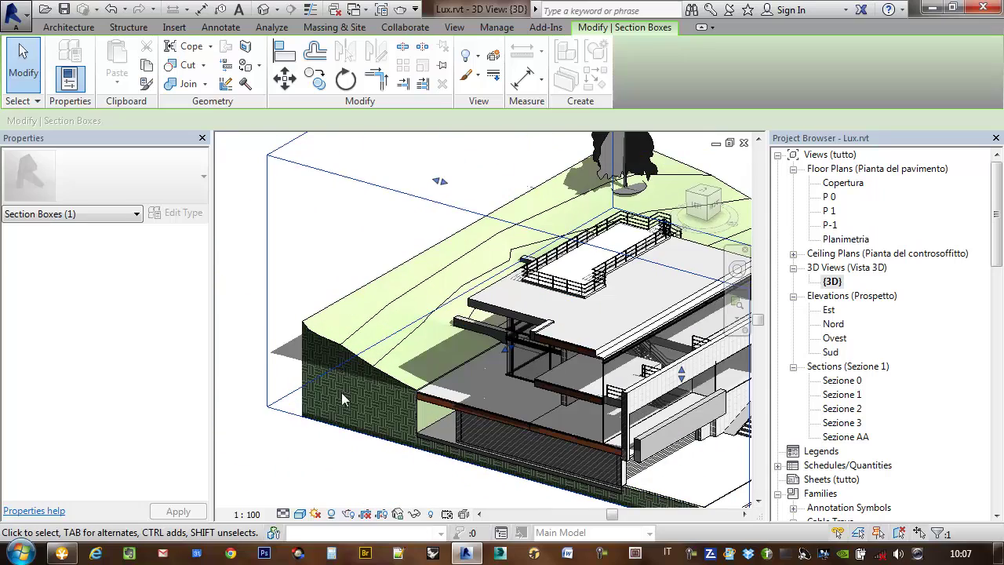
middle_click_drag(407, 416, 342, 379)
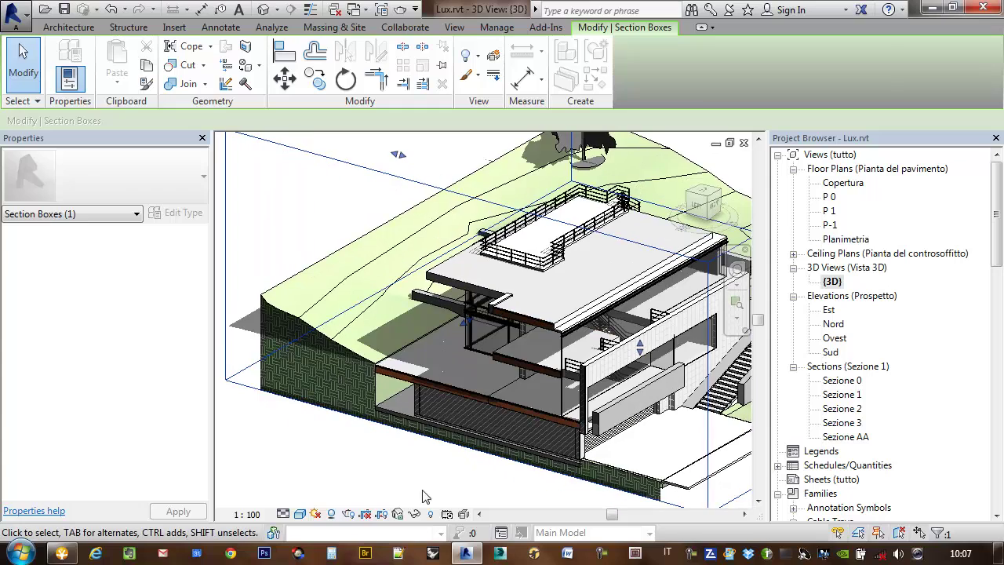
left_click(384, 500)
middle_click_drag(340, 466, 576, 364, "shift")
scroll(419, 434, "down", 3)
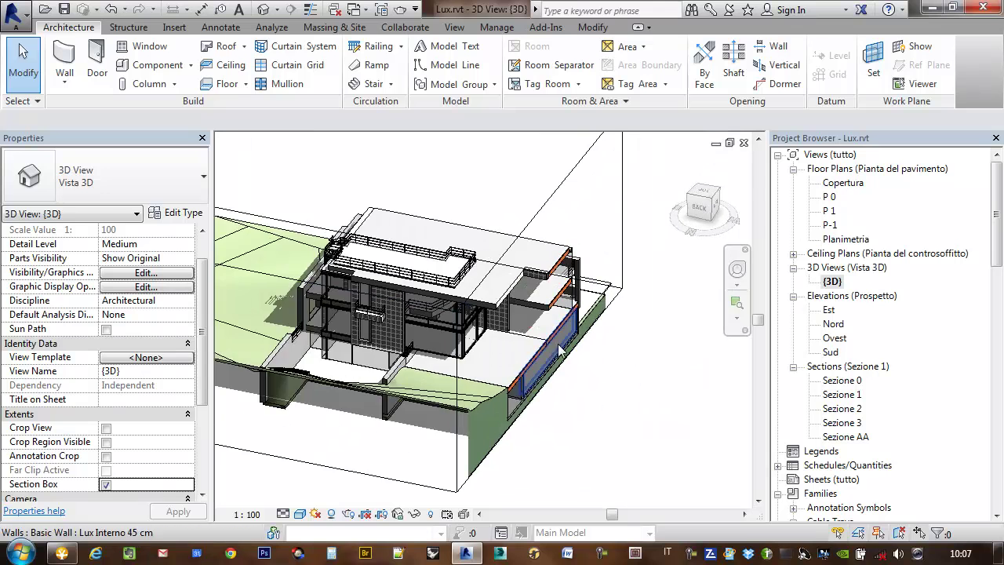
Step: Crop the box's right side, pull its left face back out, and deselect the box
left_click(572, 357)
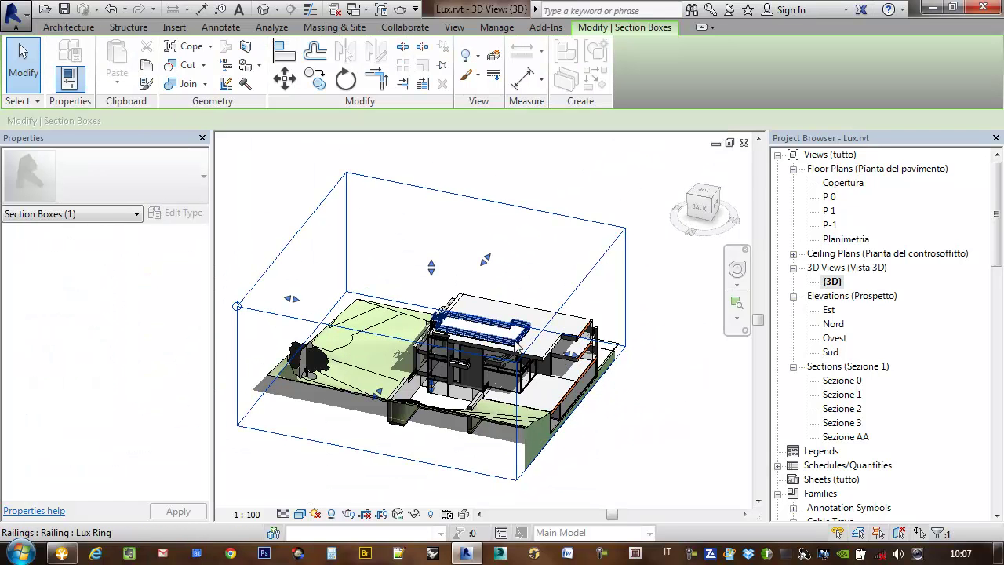
left_click_drag(575, 358, 576, 386)
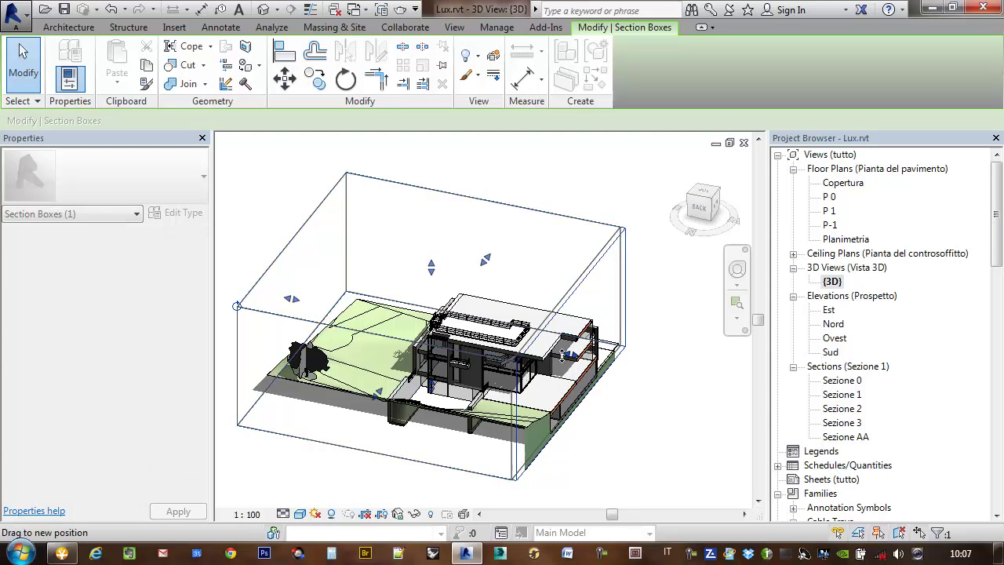
middle_click_drag(577, 385, 308, 364, "shift")
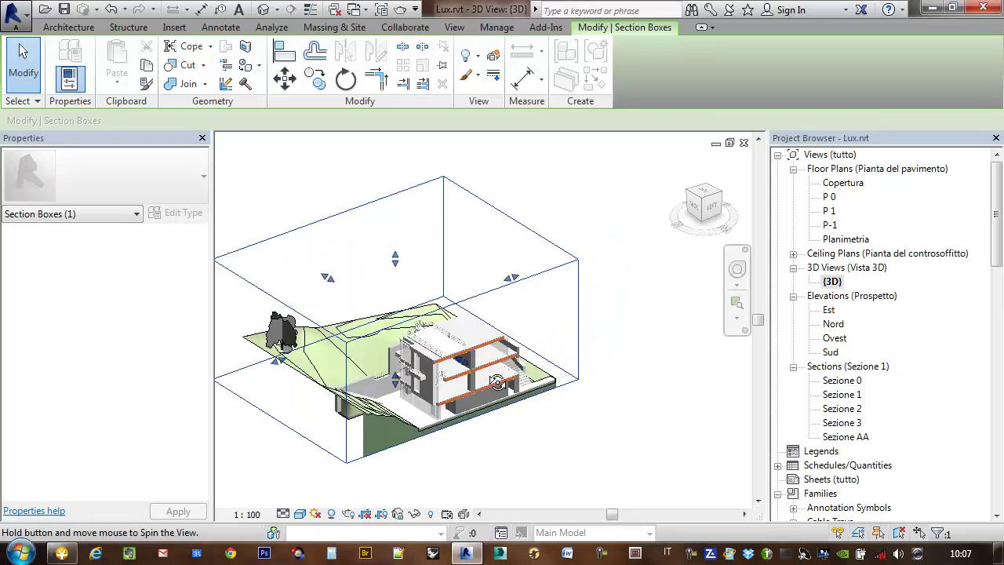
scroll(308, 364, "up", 3)
scroll(361, 393, "up", 2)
mouse_move(361, 385)
middle_mouse_down("shift")
mouse_move(432, 357)
mouse_move(475, 372)
mouse_move(576, 371)
mouse_move(589, 332)
mouse_move(566, 302)
mouse_move(550, 314)
mouse_move(554, 293)
mouse_move(549, 345)
mouse_move(613, 353)
mouse_move(663, 340)
mouse_move(436, 375)
mouse_move(377, 346)
mouse_move(587, 334)
middle_mouse_up("shift")
mouse_move(566, 324)
left_mouse_down()
mouse_move(227, 345)
mouse_move(414, 335)
mouse_move(398, 354)
mouse_move(317, 382)
left_mouse_up()
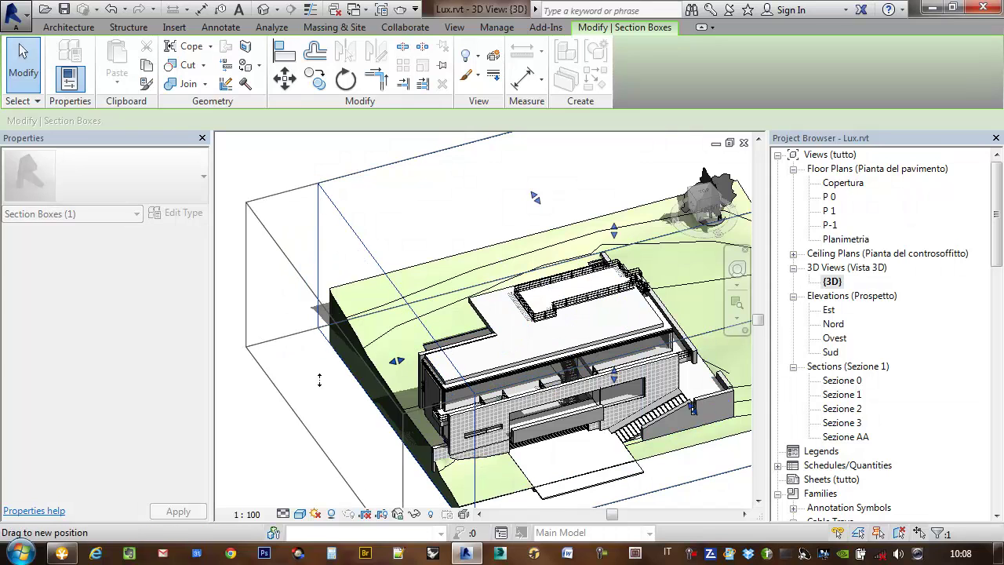
middle_click_drag(298, 245, 370, 199)
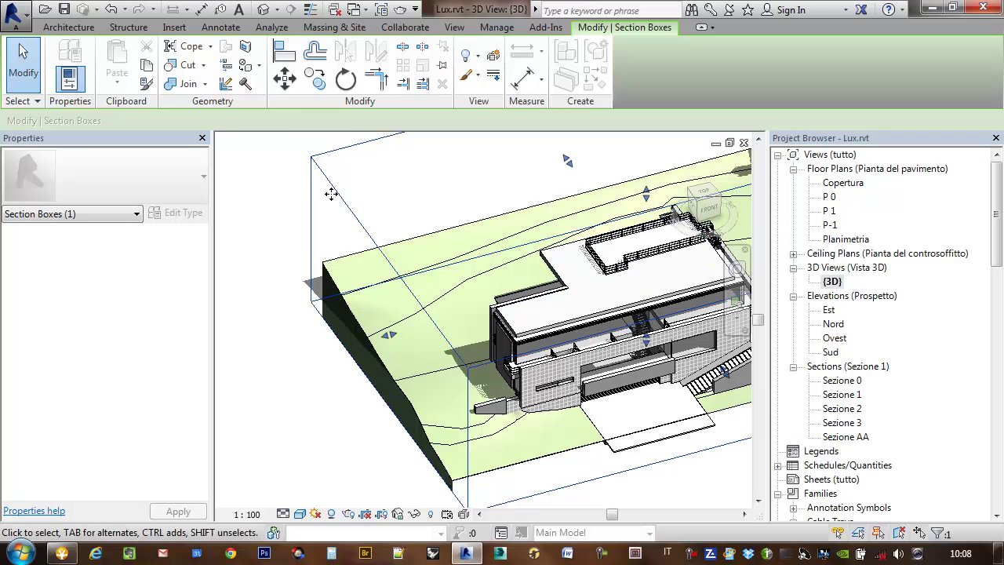
left_click(284, 186)
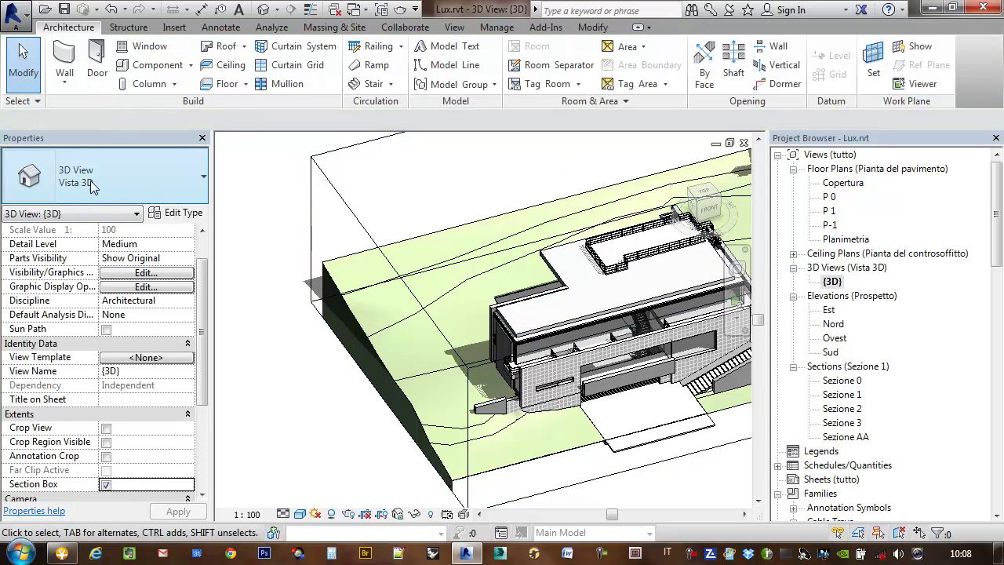
Step: Lower the section box's top grip to slice the house horizontally, then deselect the box
scroll(196, 392, "down", 1)
scroll(196, 392, "down", 2)
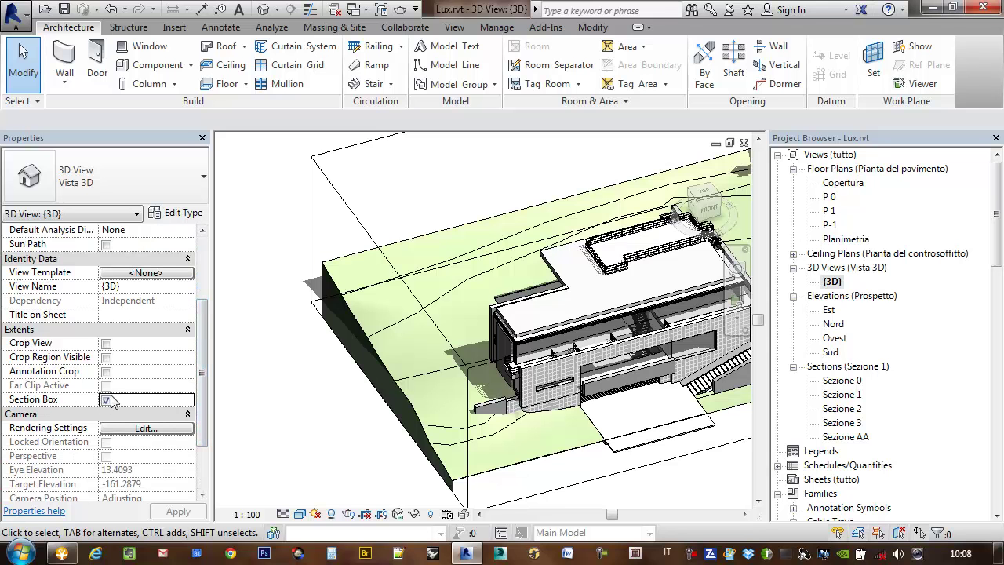
scroll(439, 259, "down", 3)
middle_click_drag(439, 259, 398, 226, "shift")
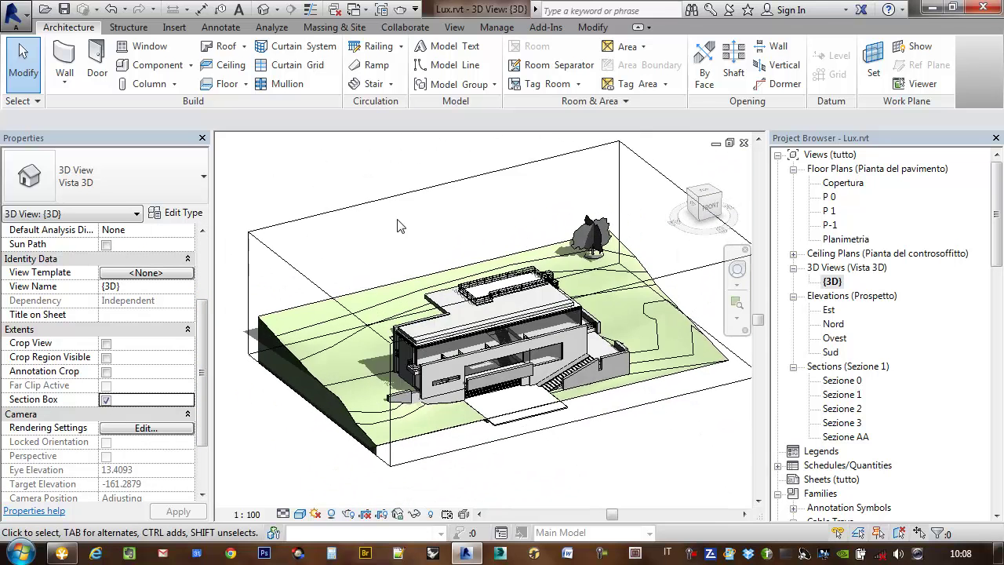
left_click(416, 235)
left_click_drag(506, 241, 518, 336)
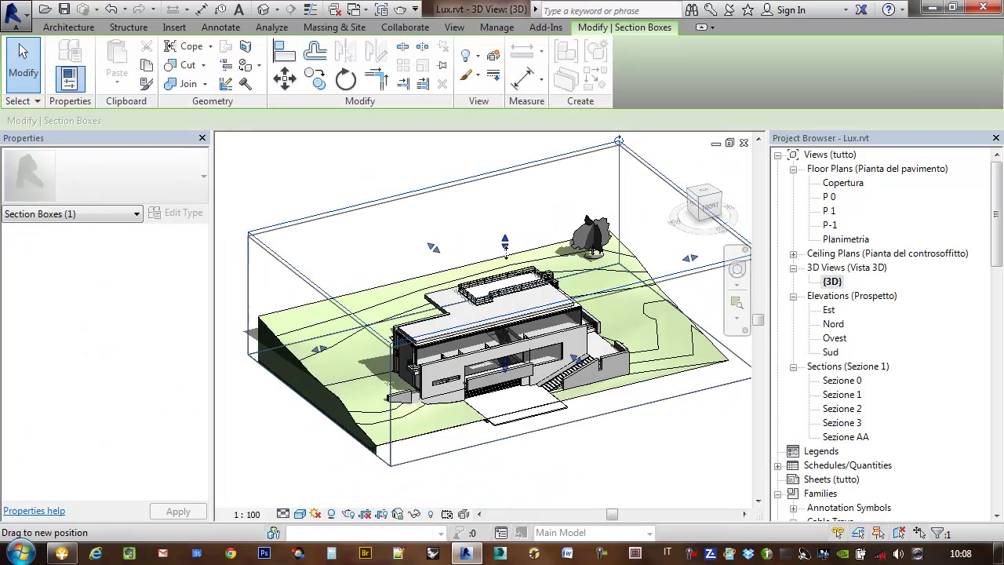
mouse_move(518, 336)
middle_mouse_down("shift")
mouse_move(654, 353)
mouse_move(674, 394)
middle_mouse_up("shift")
left_click(677, 395)
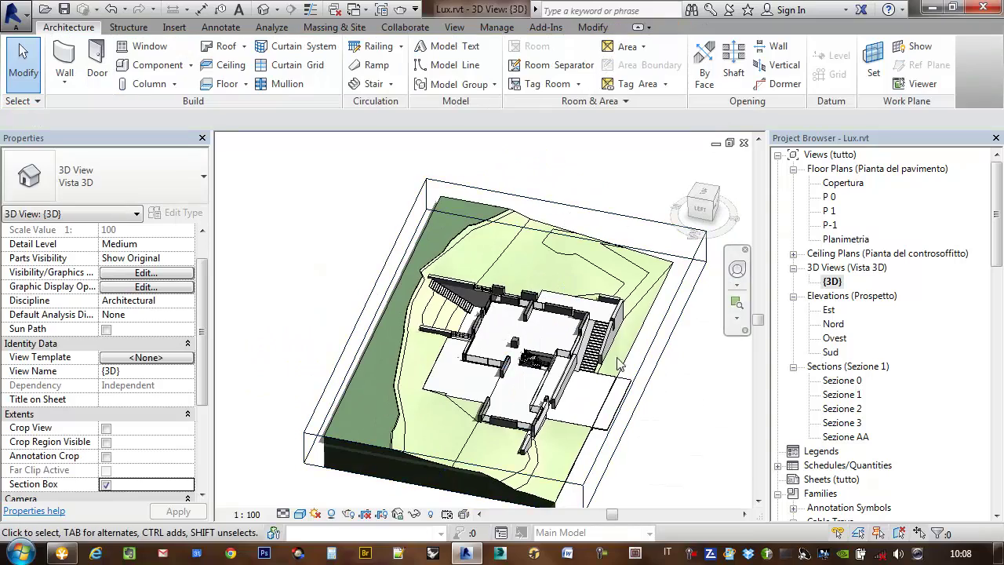
Step: Zoom in on the upper floor's stair and turn on shadows in the 3D view
scroll(502, 330, "up", 5)
middle_click_drag(470, 353, 448, 383, "shift")
scroll(408, 368, "up", 2)
scroll(373, 359, "up", 1)
scroll(365, 354, "up", 2)
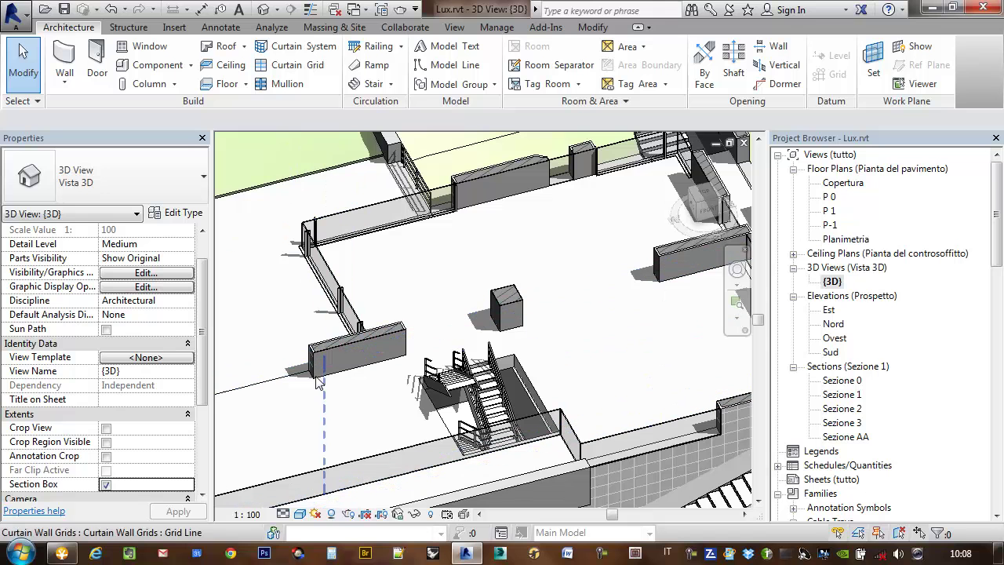
scroll(483, 176, "up", 3)
middle_click_drag(483, 176, 558, 312)
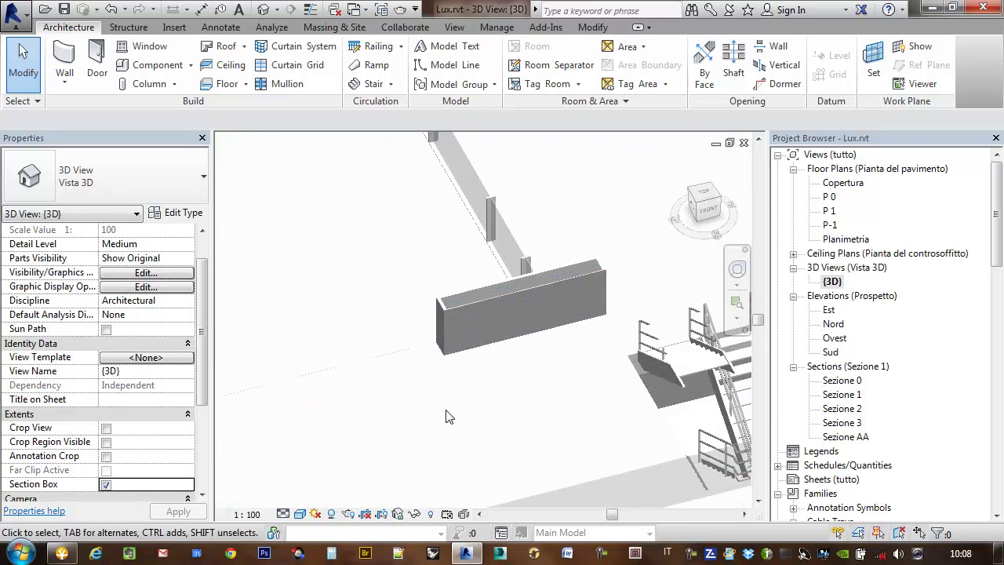
scroll(448, 414, "down", 3)
scroll(482, 320, "up", 2)
middle_click_drag(482, 321, 401, 395)
left_click(332, 514)
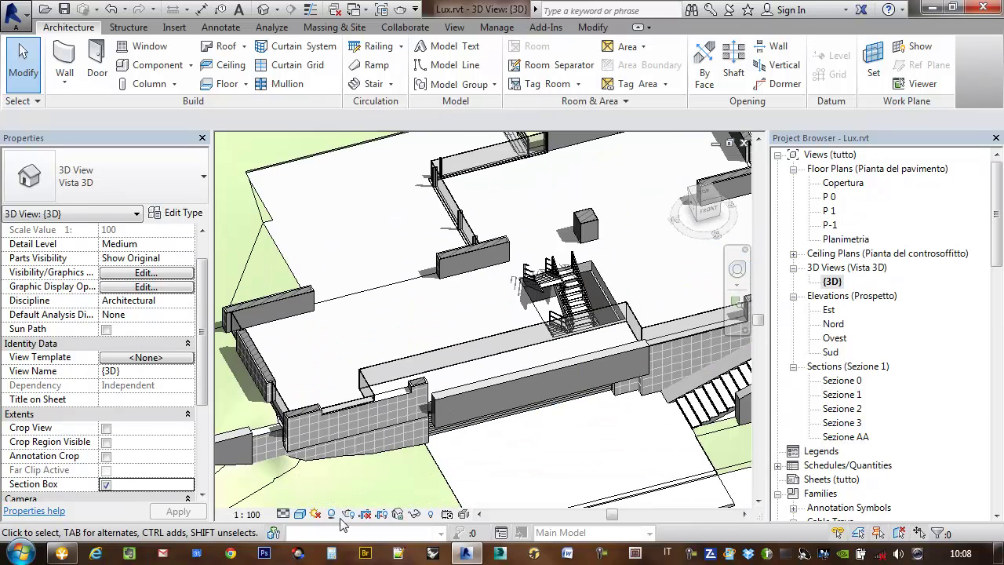
Step: Switch the 3D view's detail level to Coarse and orbit to see the stair from another side
left_click(284, 515)
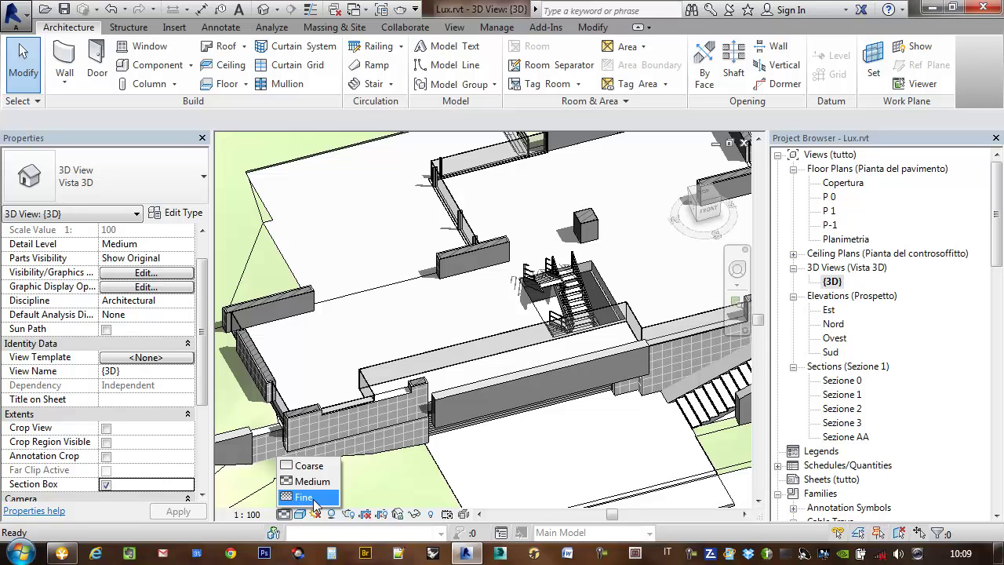
left_click(308, 466)
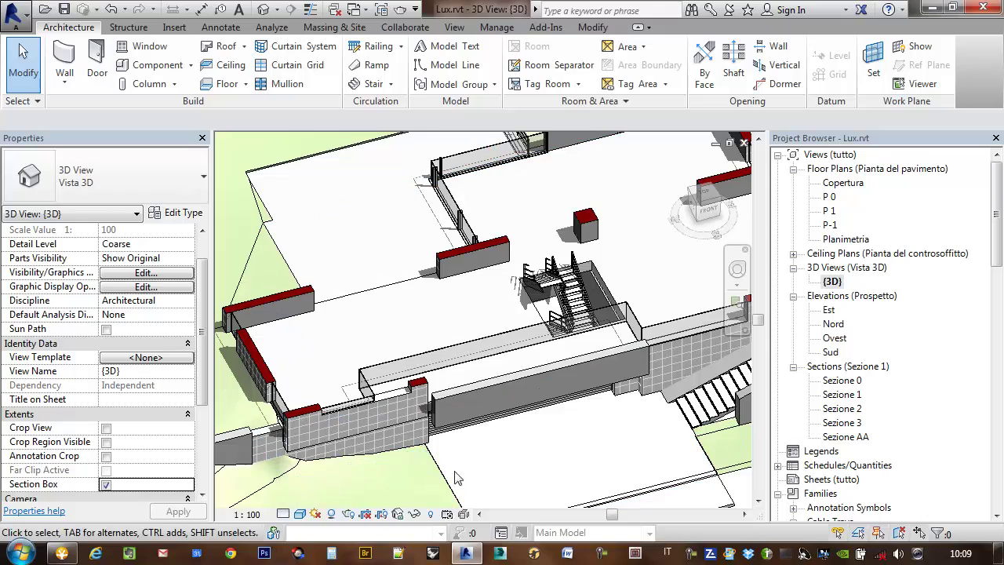
mouse_move(526, 314)
middle_mouse_down("shift")
mouse_move(396, 435)
mouse_move(429, 383)
mouse_move(365, 388)
middle_mouse_up("shift")
scroll(364, 388, "up", 3)
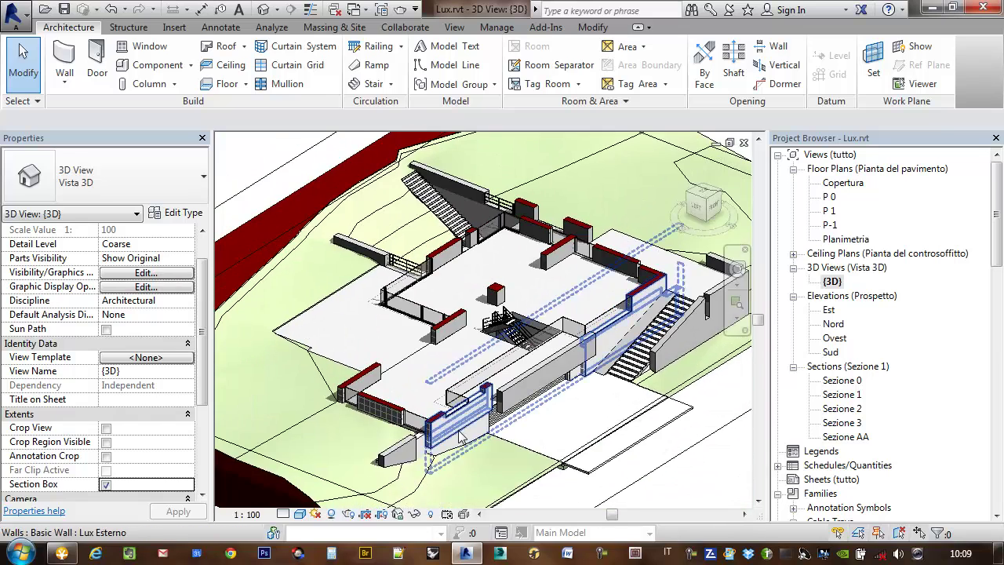
scroll(365, 388, "up", 3)
scroll(365, 388, "up", 3)
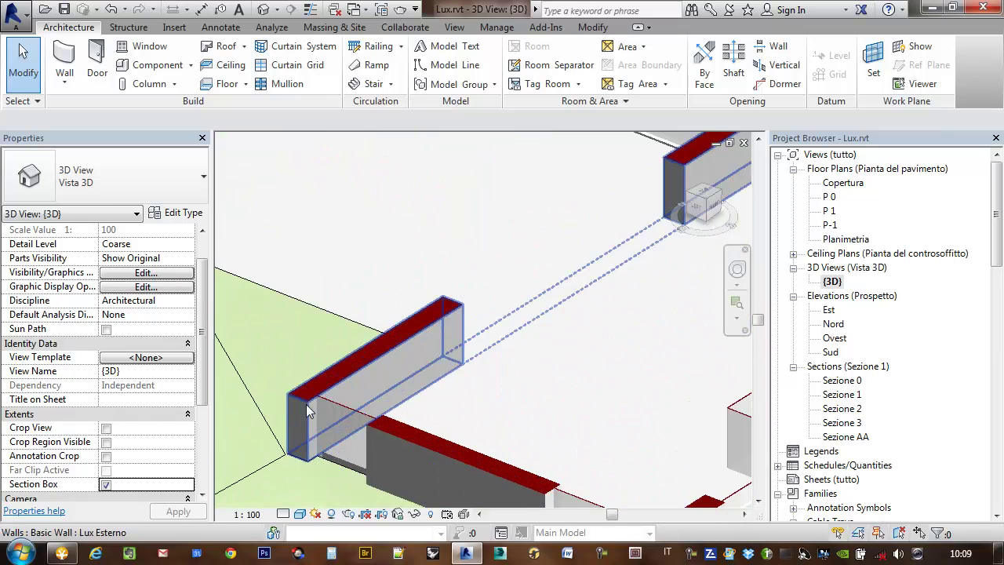
Step: Set the detail level to Fine and orbit around the walls and stair area
left_click(301, 514)
left_click(284, 514)
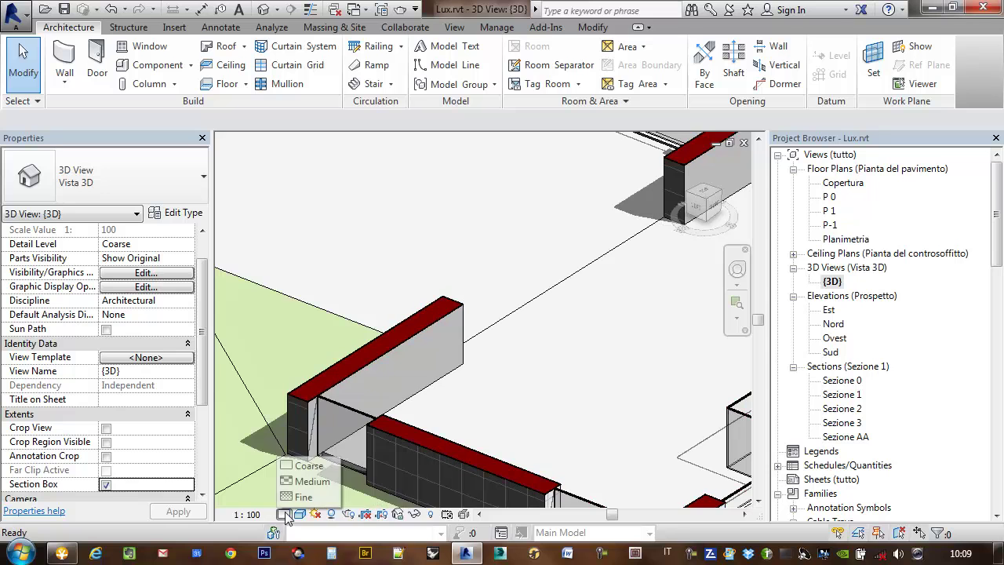
left_click(298, 501)
mouse_move(513, 365)
middle_mouse_down("shift")
mouse_move(532, 399)
mouse_move(395, 410)
middle_mouse_up("shift")
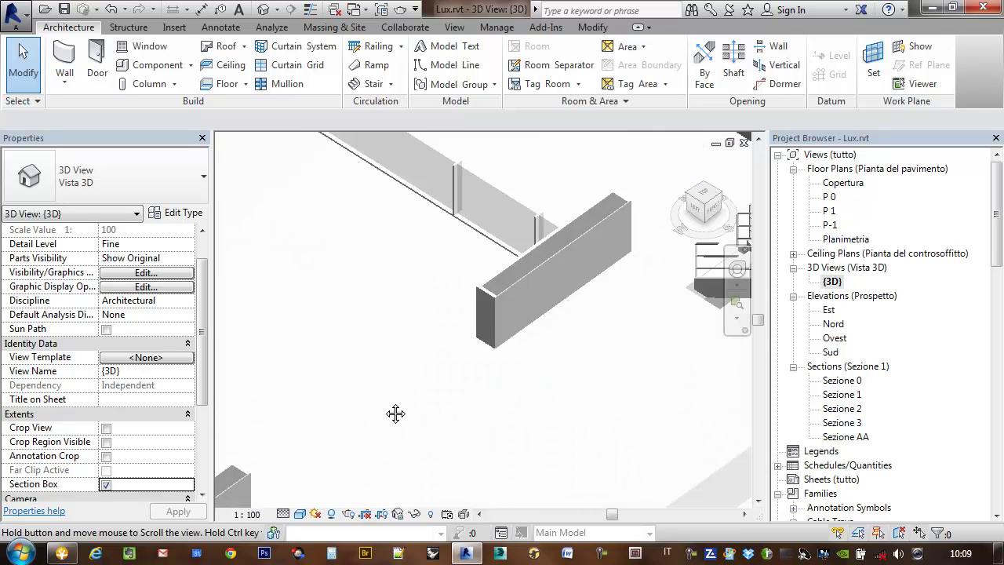
scroll(452, 328, "up", 3)
scroll(453, 328, "down", 3)
mouse_move(452, 328)
middle_mouse_down("shift")
mouse_move(615, 323)
mouse_move(482, 354)
mouse_move(529, 374)
middle_mouse_up("shift")
scroll(614, 322, "up", 3)
scroll(614, 323, "down", 3)
scroll(504, 354, "up", 2)
scroll(529, 374, "down", 3)
mouse_move(535, 339)
middle_mouse_down("shift")
mouse_move(591, 461)
mouse_move(486, 392)
mouse_move(430, 411)
mouse_move(520, 275)
middle_mouse_up("shift")
scroll(592, 461, "up", 3)
scroll(592, 460, "down", 3)
scroll(430, 411, "up", 3)
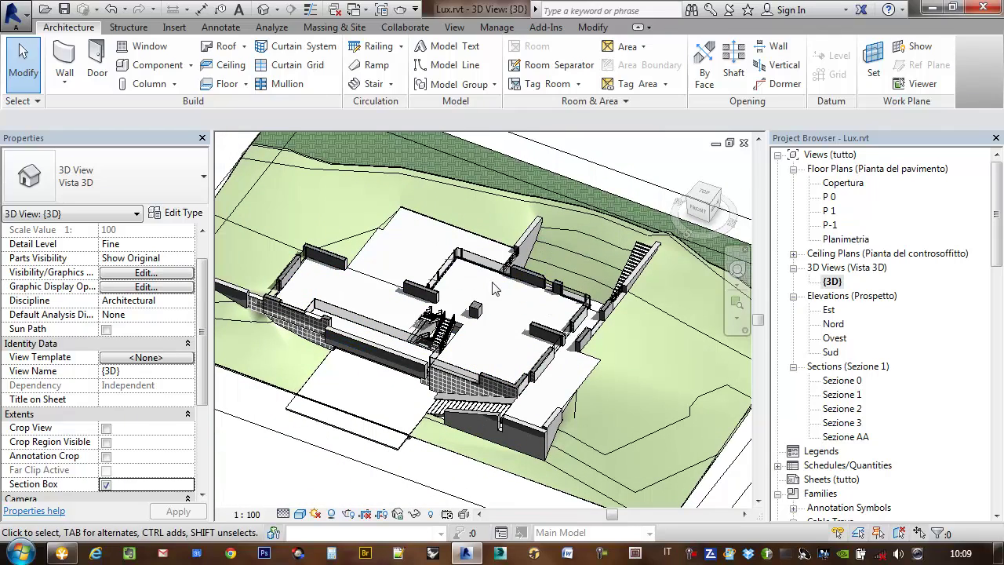
Step: Select the section box and nudge its top grip down, then back up slightly
mouse_move(471, 345)
middle_mouse_down("shift")
mouse_move(464, 358)
mouse_move(511, 339)
middle_mouse_up("shift")
left_click(512, 339)
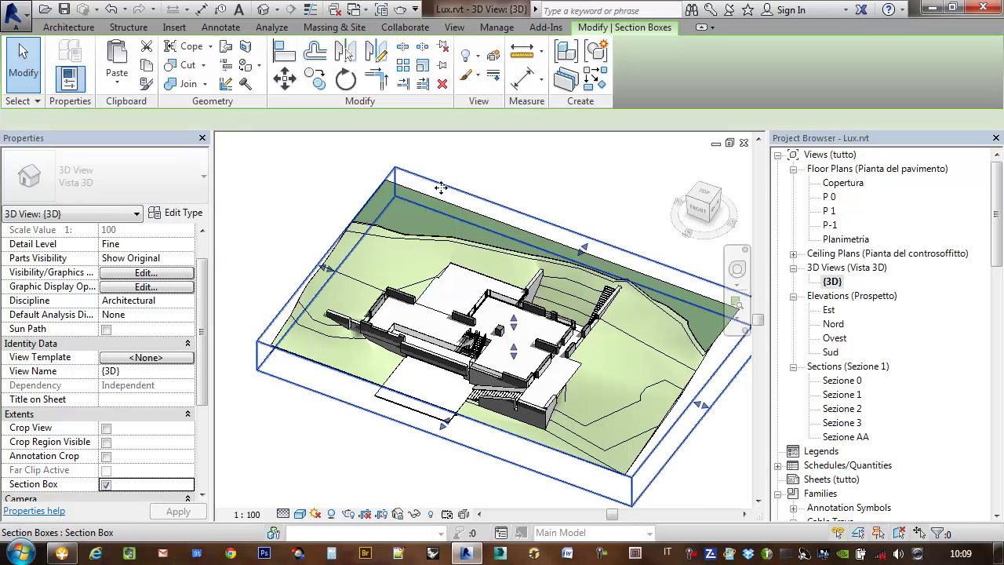
mouse_move(512, 341)
left_mouse_down()
mouse_move(512, 353)
mouse_move(514, 342)
left_mouse_up()
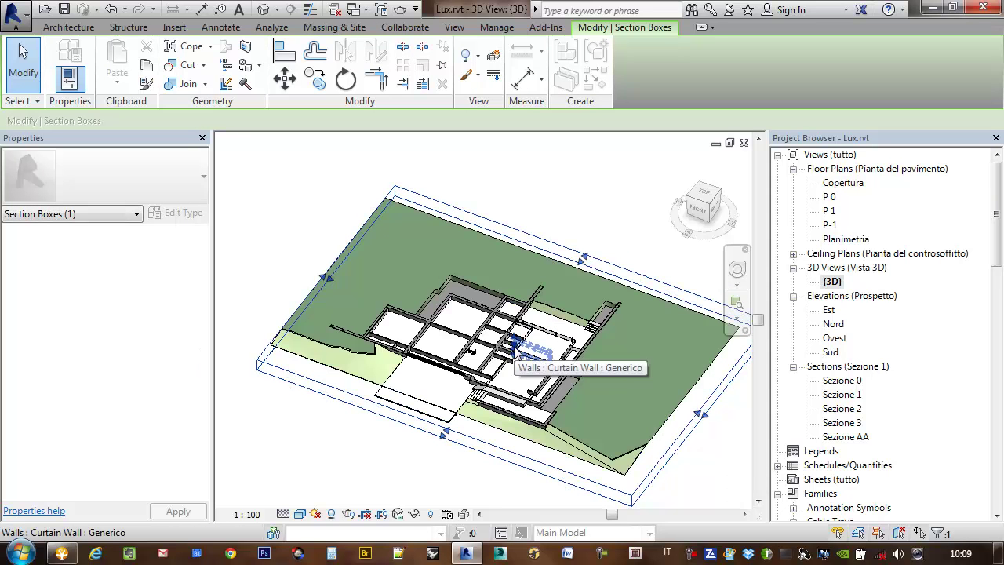
scroll(515, 350, "up", 2)
left_click_drag(510, 345, 510, 336)
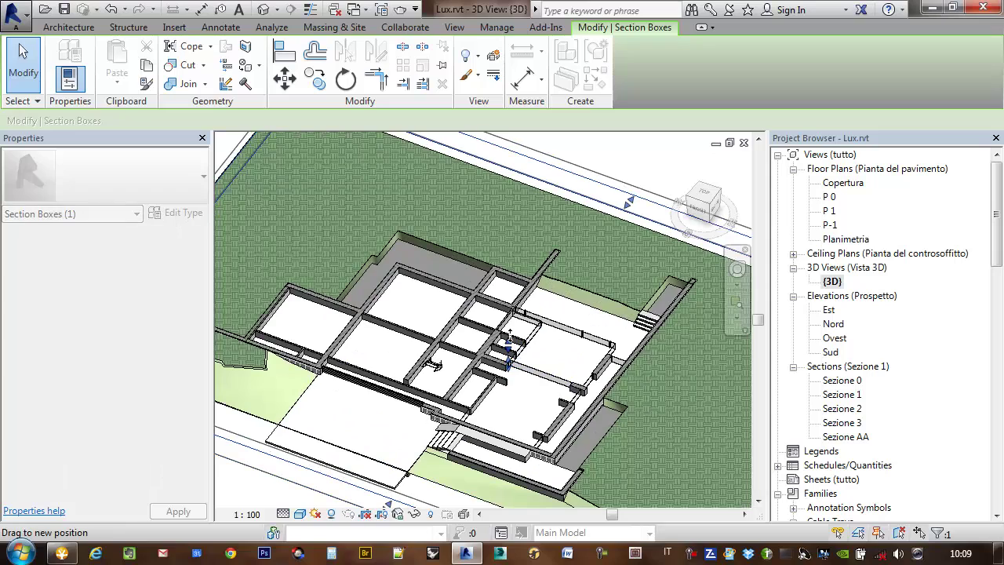
Step: Raise the section box top above the roof so the full house and roof railing show
mouse_move(549, 382)
middle_mouse_down("shift")
mouse_move(639, 393)
mouse_move(525, 382)
mouse_move(333, 267)
middle_mouse_up("shift")
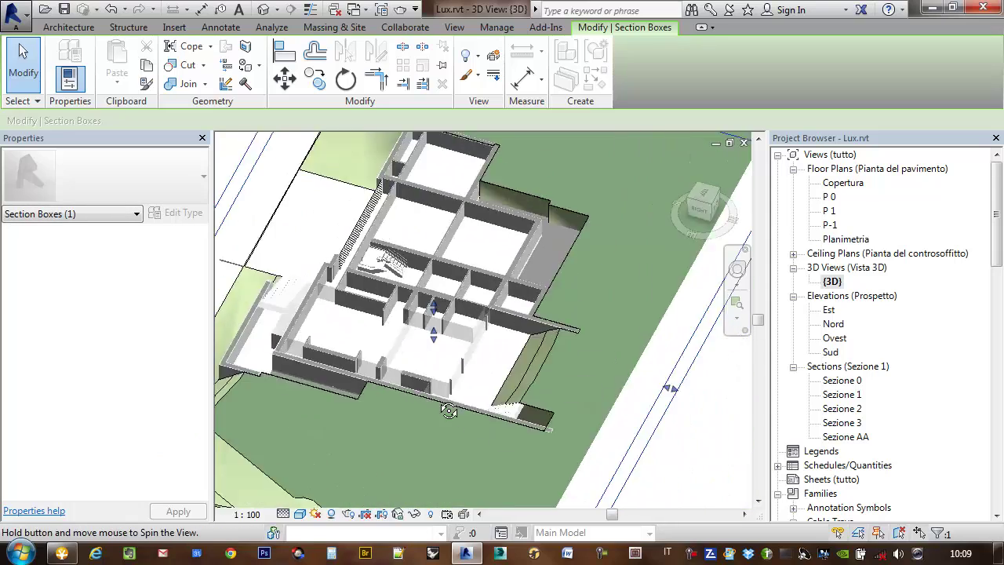
scroll(334, 267, "up", 3)
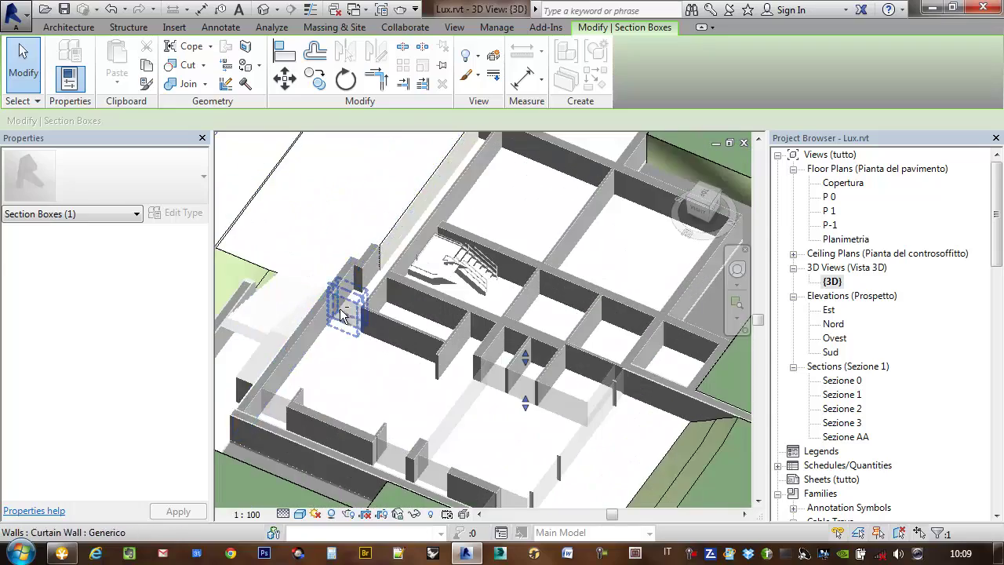
mouse_move(282, 439)
middle_mouse_down("shift")
mouse_move(471, 337)
mouse_move(641, 339)
mouse_move(604, 333)
mouse_move(616, 298)
mouse_move(471, 283)
mouse_move(527, 314)
middle_mouse_up("shift")
scroll(498, 314, "up", 2)
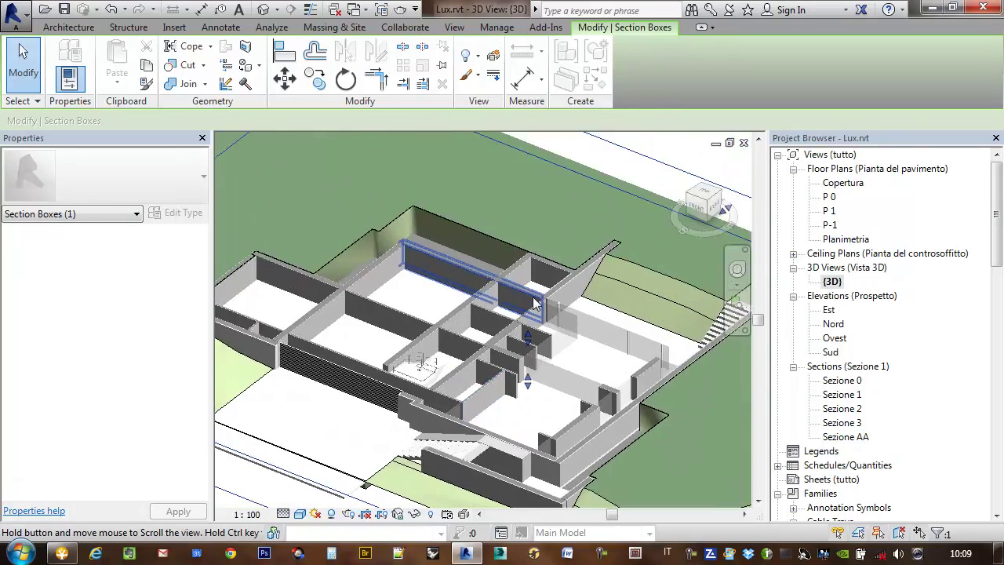
left_click_drag(528, 327, 532, 291)
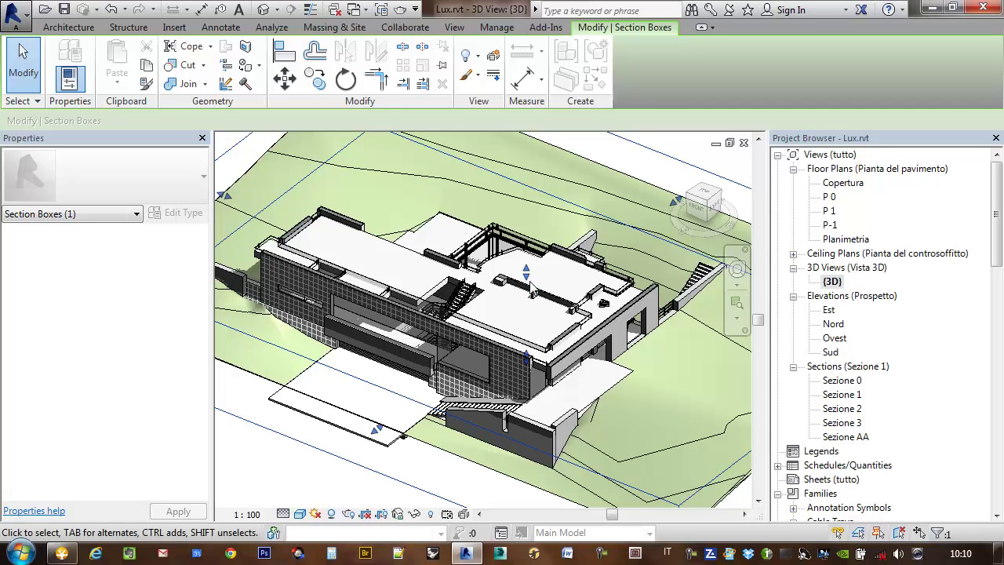
left_click_drag(527, 271, 529, 262)
mouse_move(527, 267)
middle_mouse_down("shift")
mouse_move(516, 298)
mouse_move(645, 337)
mouse_move(463, 368)
mouse_move(500, 431)
middle_mouse_up("shift")
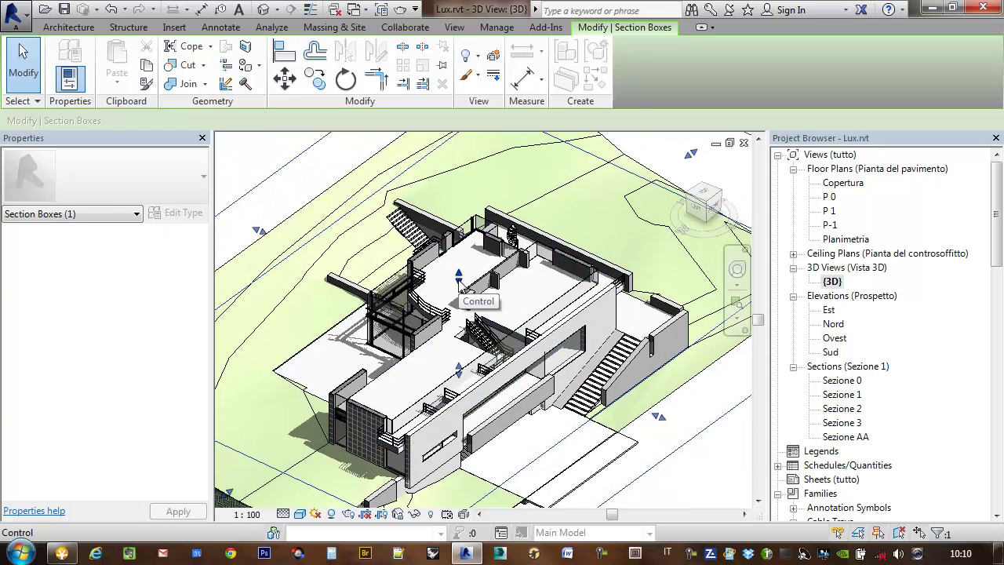
left_click_drag(459, 276, 460, 245)
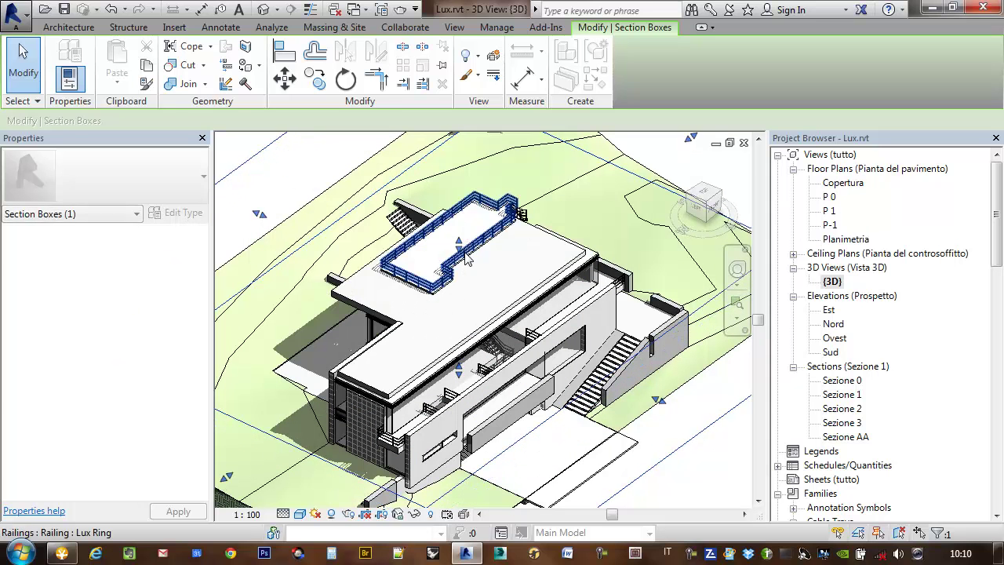
scroll(448, 287, "down", 5)
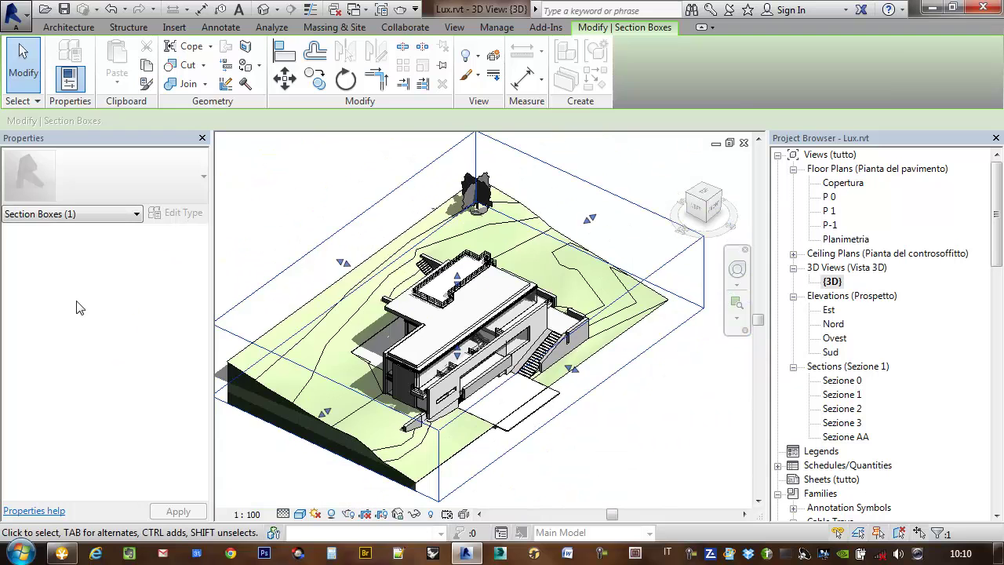
Step: Untick Section Box in the {3D} view's properties to show the whole uncropped site with trees
left_click(364, 166)
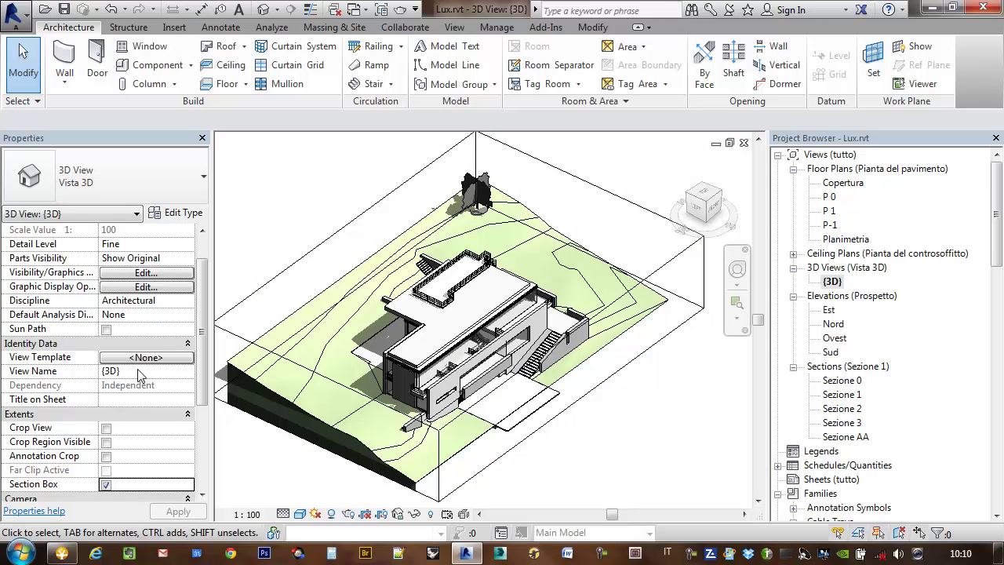
left_click(107, 485)
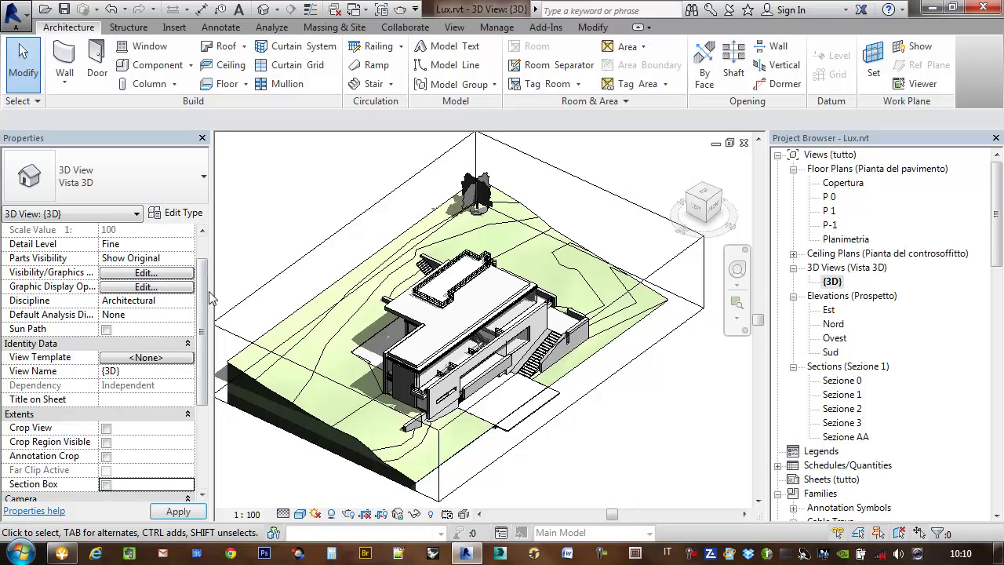
scroll(363, 225, "up", 1)
scroll(353, 223, "up", 1)
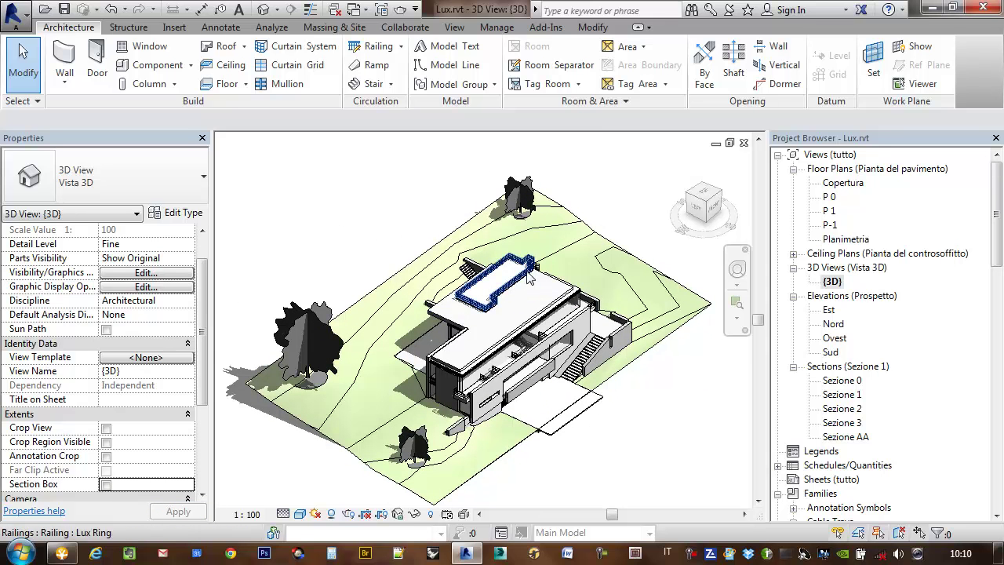
middle_click_drag(600, 281, 586, 264)
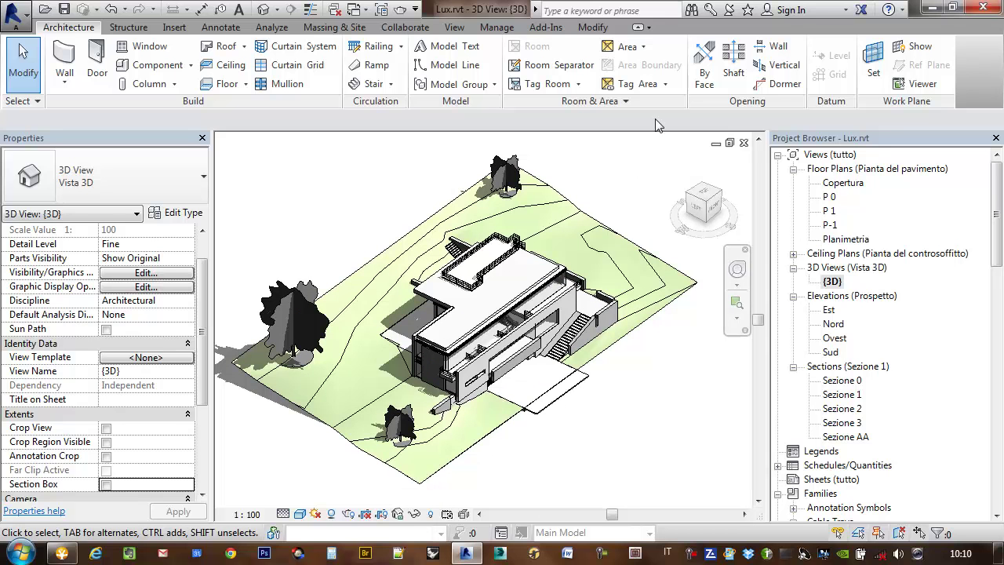
middle_click_drag(628, 272, 605, 259)
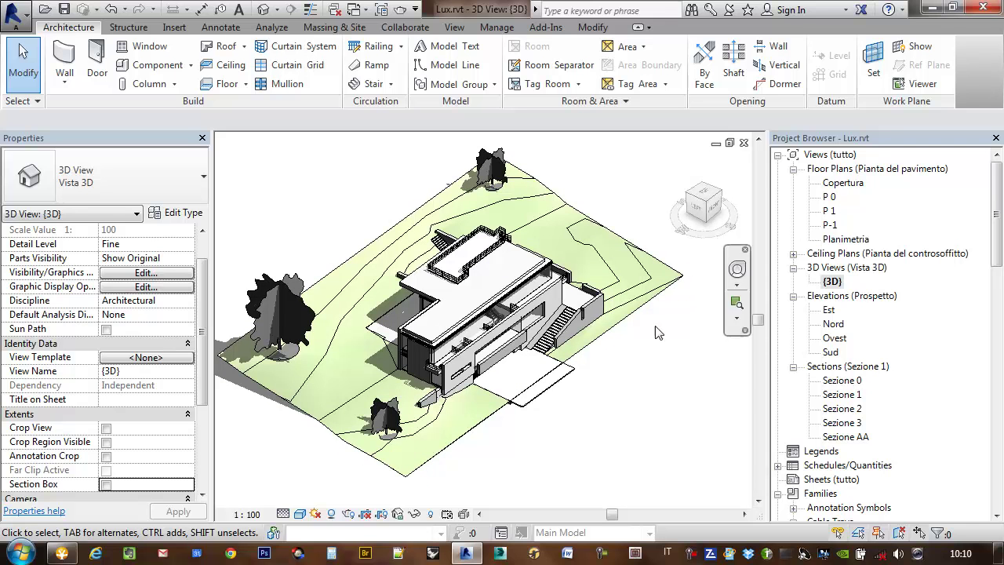
middle_click_drag(759, 384, 802, 194)
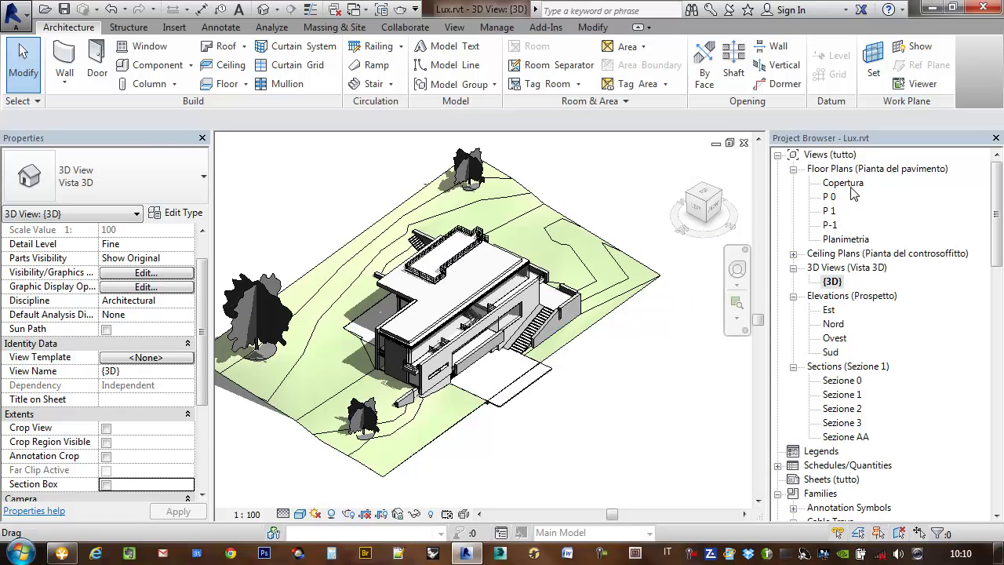
Step: Open floor plan P 0 and set its visual style to Hidden Line
double_click(830, 197)
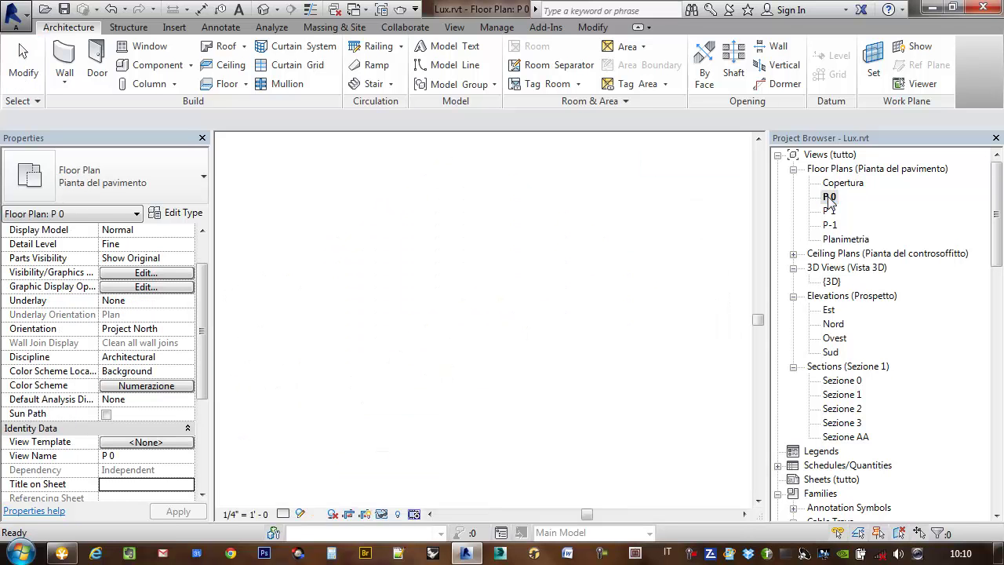
scroll(655, 289, "down", 2)
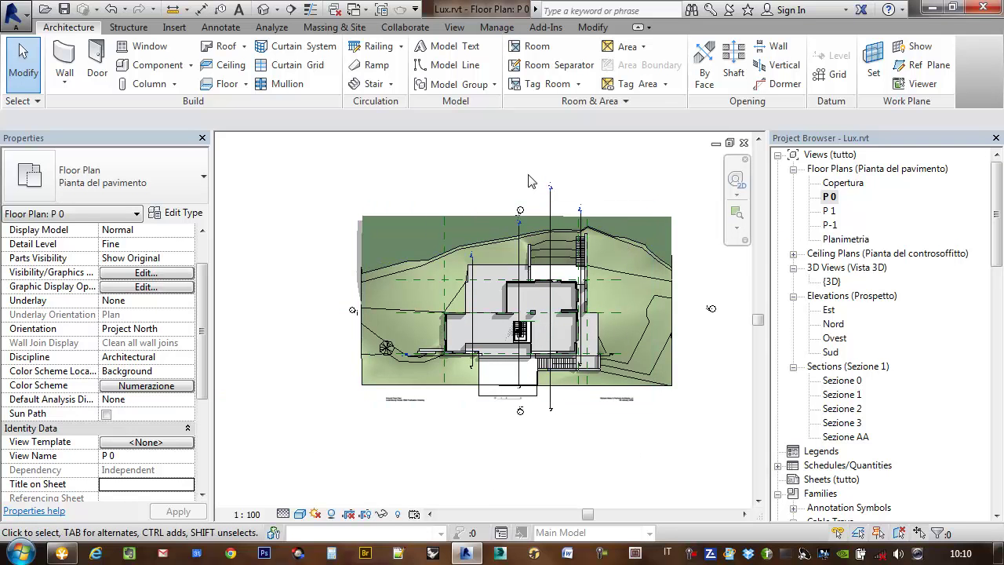
left_click(299, 515)
left_click(337, 433)
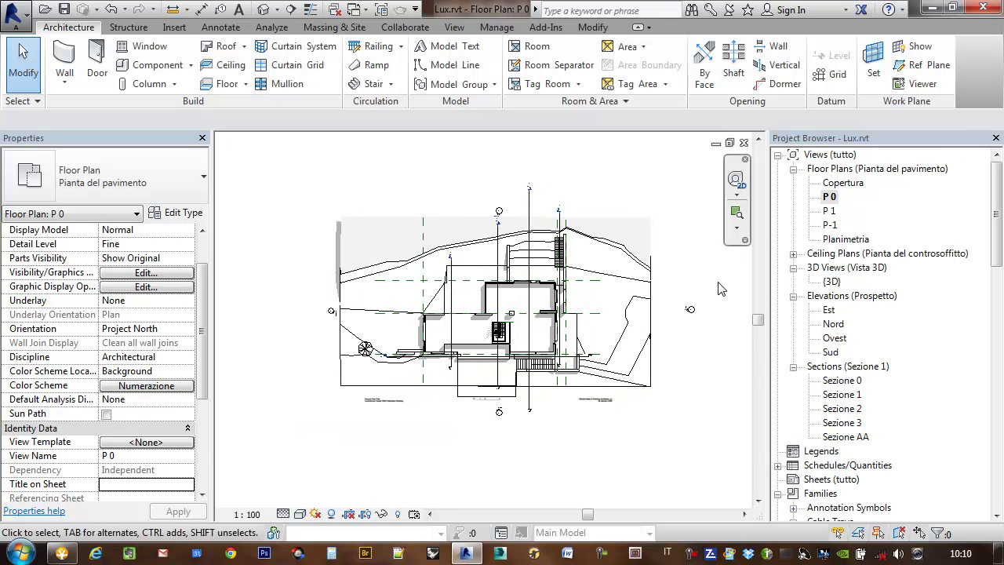
scroll(627, 227, "up", 3)
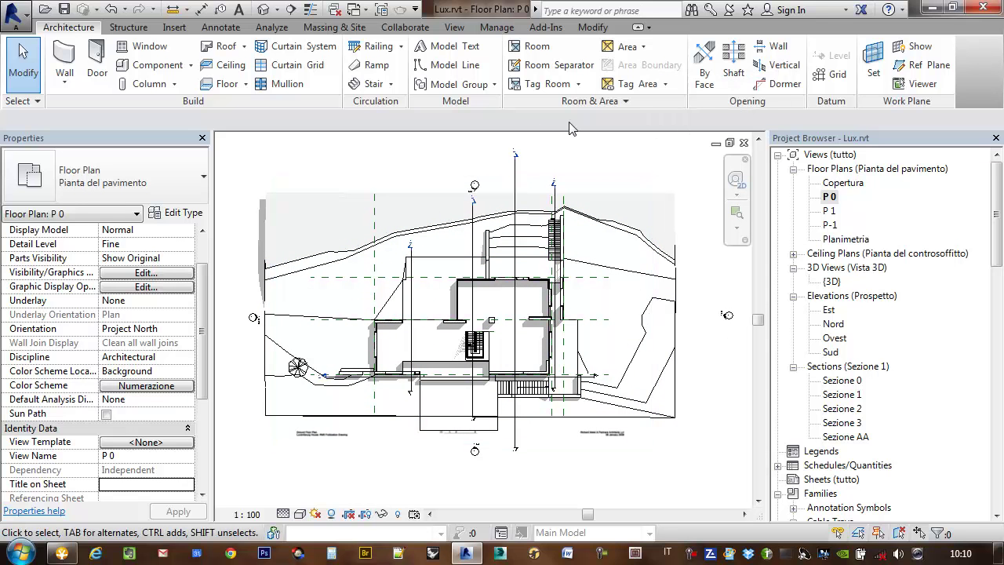
middle_click_drag(538, 166, 519, 167)
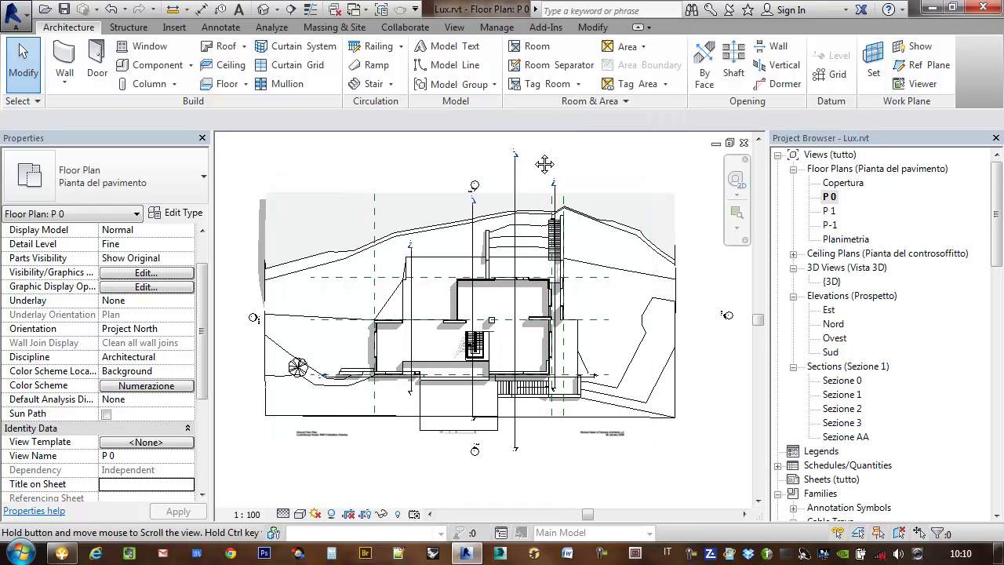
left_click(455, 27)
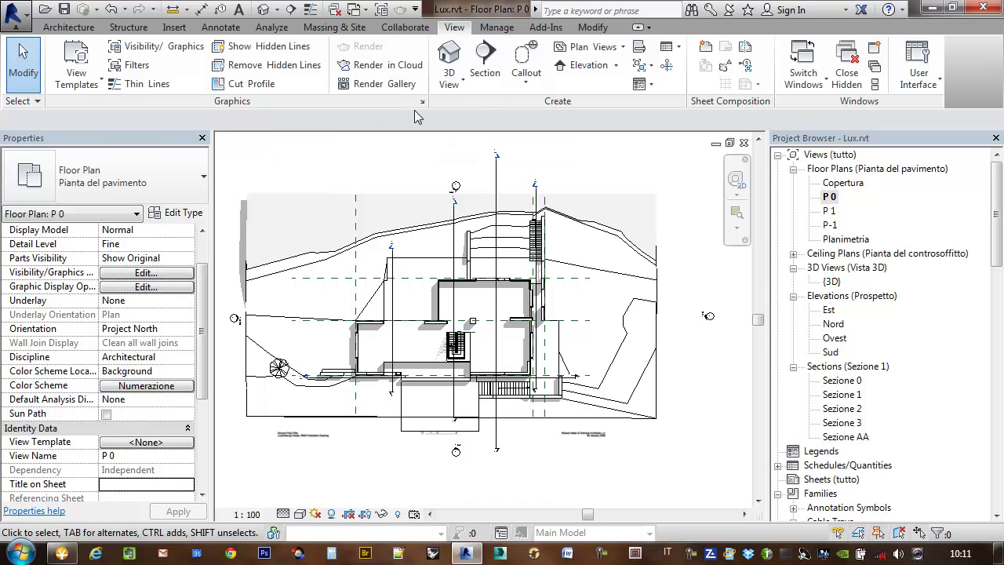
Step: Draw section Sezione 4 across the house on P 0, starting west and ending east of it
left_click(484, 63)
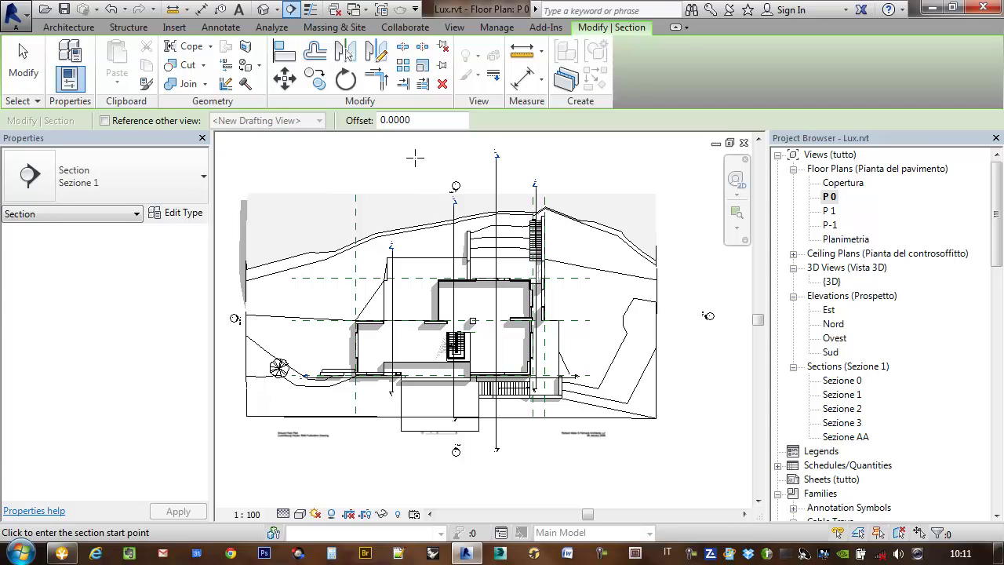
middle_click_drag(299, 309, 348, 314)
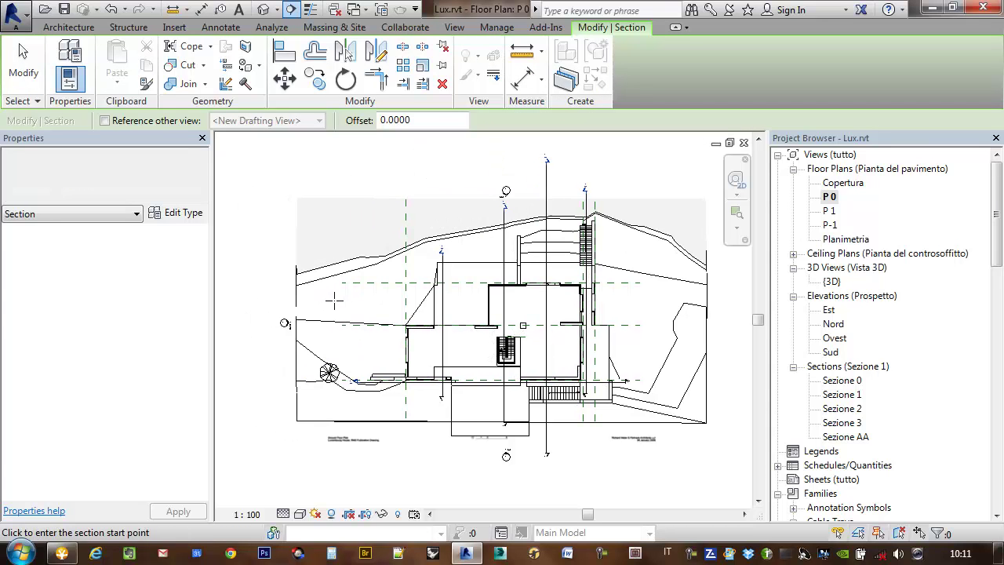
scroll(239, 335, "up", 2)
left_click(236, 331)
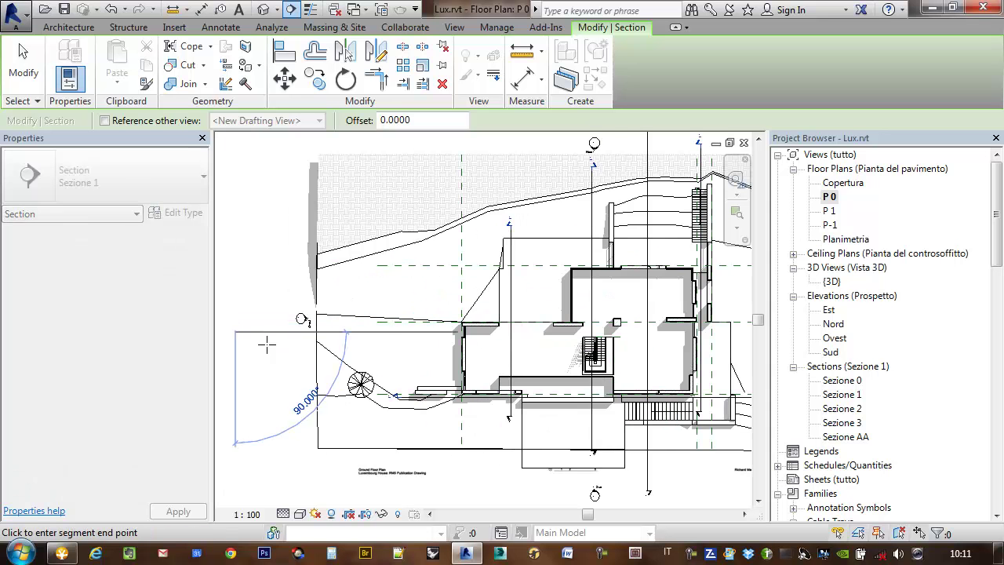
scroll(373, 337, "down", 2)
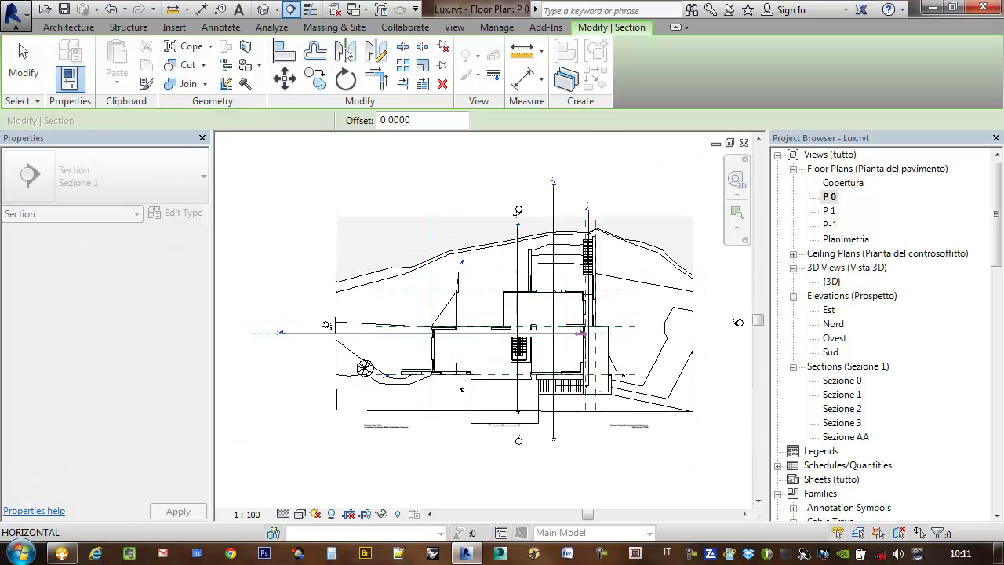
left_click(712, 332)
mouse_move(538, 279)
middle_mouse_down()
mouse_move(475, 263)
mouse_move(522, 274)
middle_mouse_up()
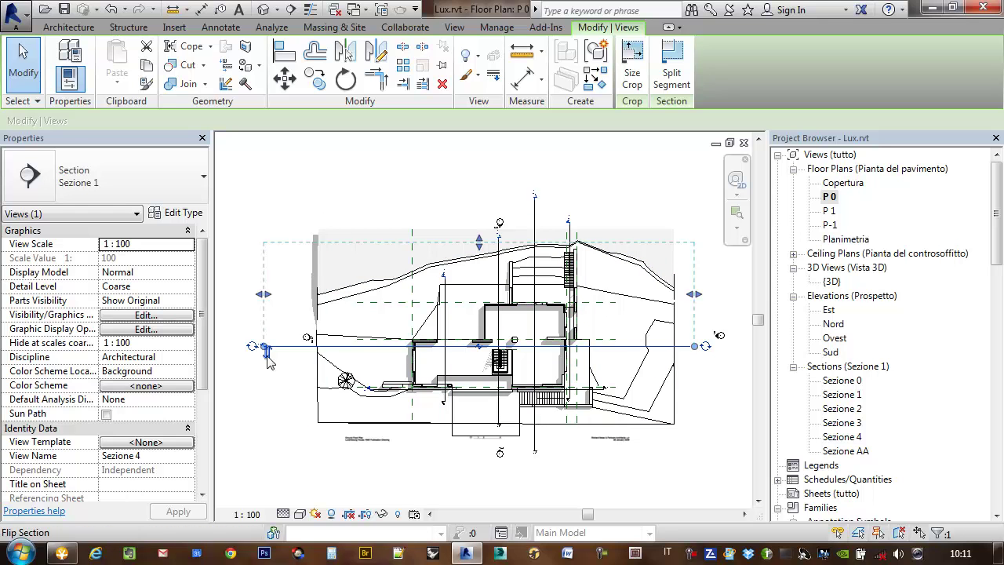
Step: Drag Sezione 4's far clip boundary up and back down so its depth passes the house's south edge
scroll(706, 313, "up", 3)
scroll(706, 314, "up", 4)
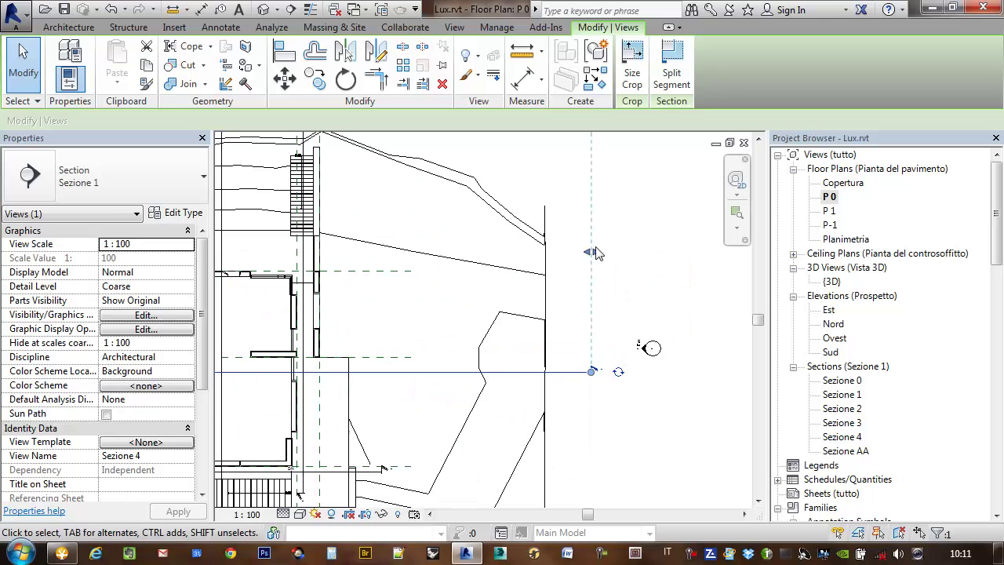
scroll(597, 445, "down", 2)
scroll(608, 349, "down", 1)
scroll(610, 275, "down", 2)
scroll(612, 205, "down", 2)
mouse_move(612, 206)
middle_mouse_down()
mouse_move(549, 235)
mouse_move(609, 261)
mouse_move(648, 260)
middle_mouse_up()
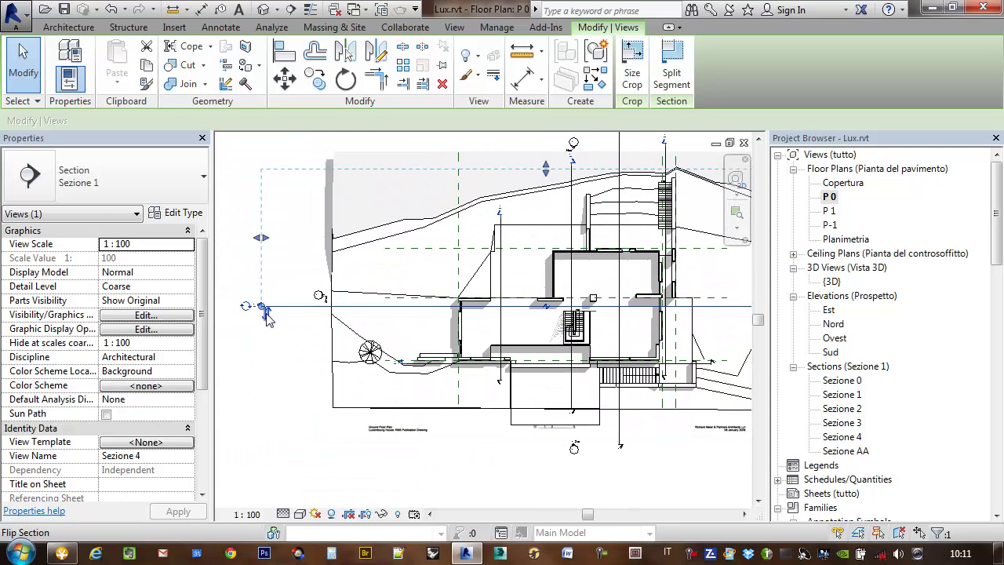
scroll(422, 351, "down", 1)
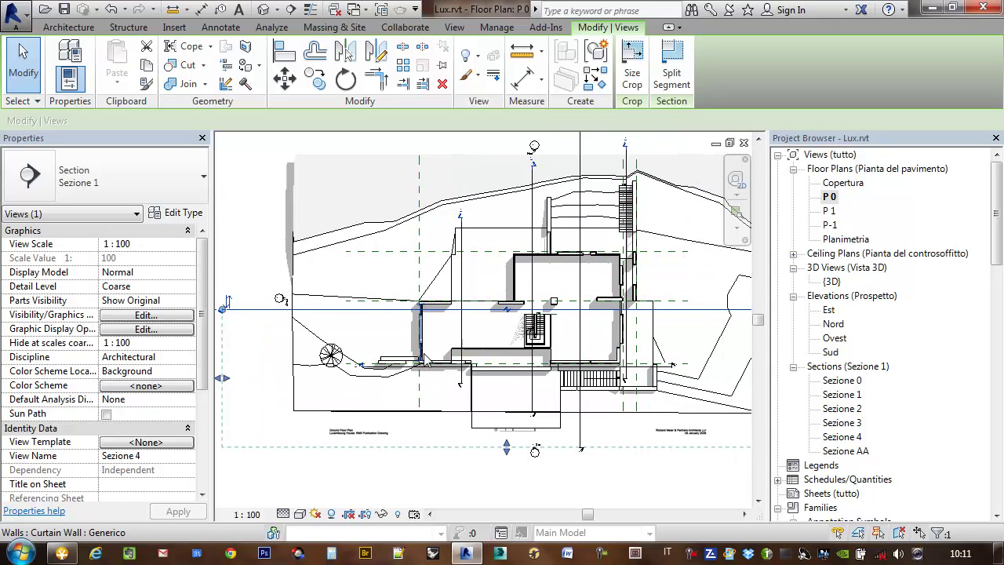
scroll(422, 350, "down", 1)
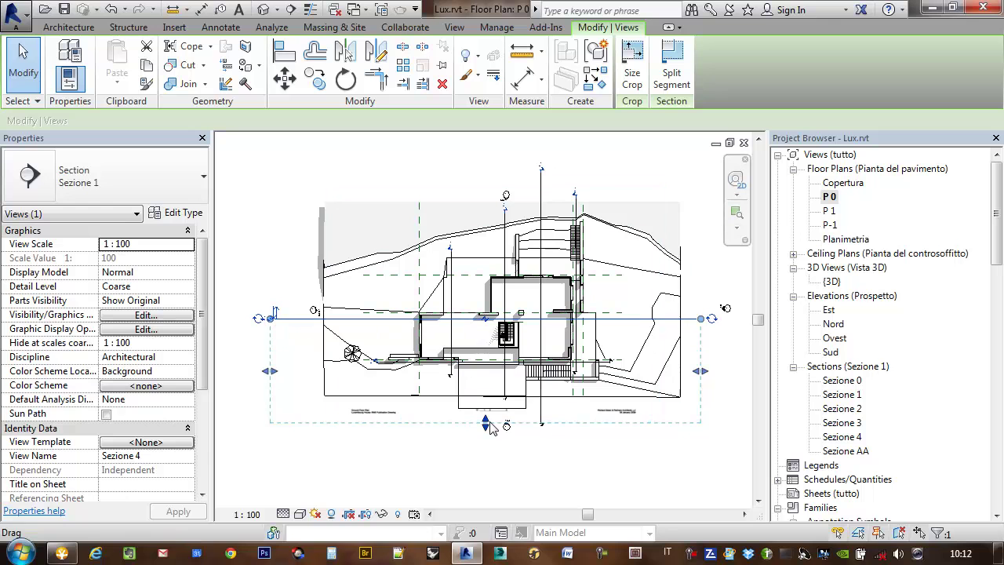
left_click_drag(486, 426, 503, 353)
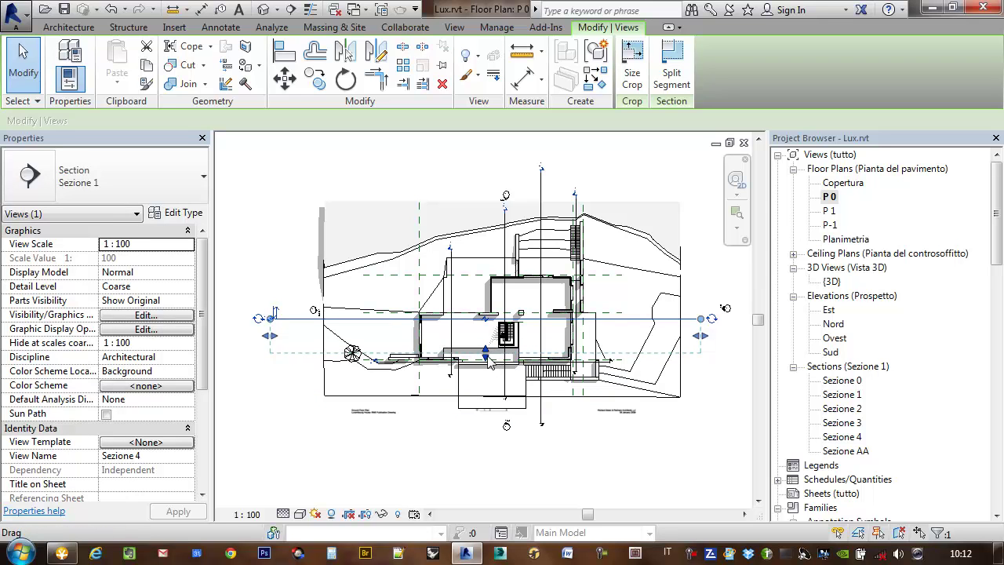
left_click_drag(486, 357, 506, 448)
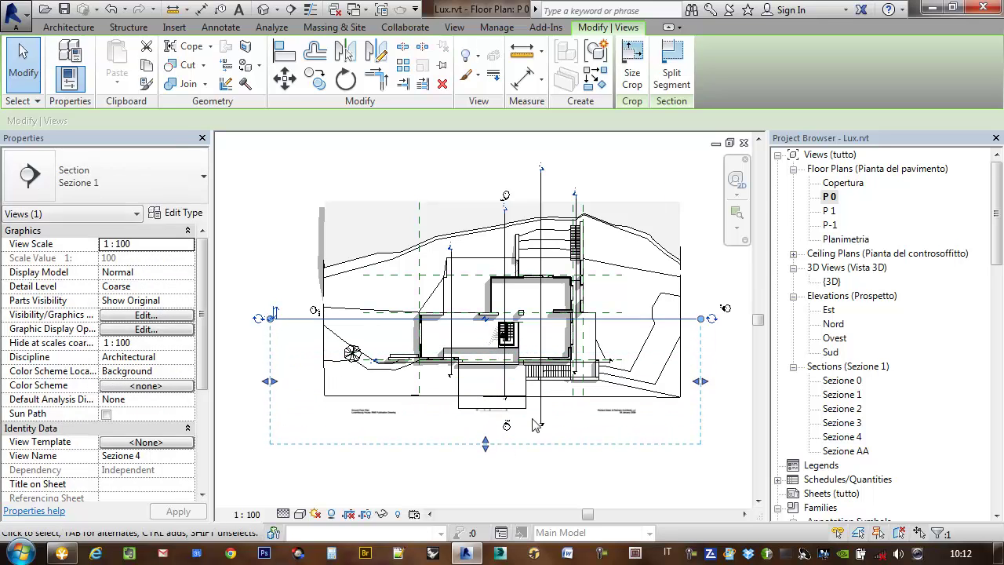
middle_click_drag(645, 398, 631, 406)
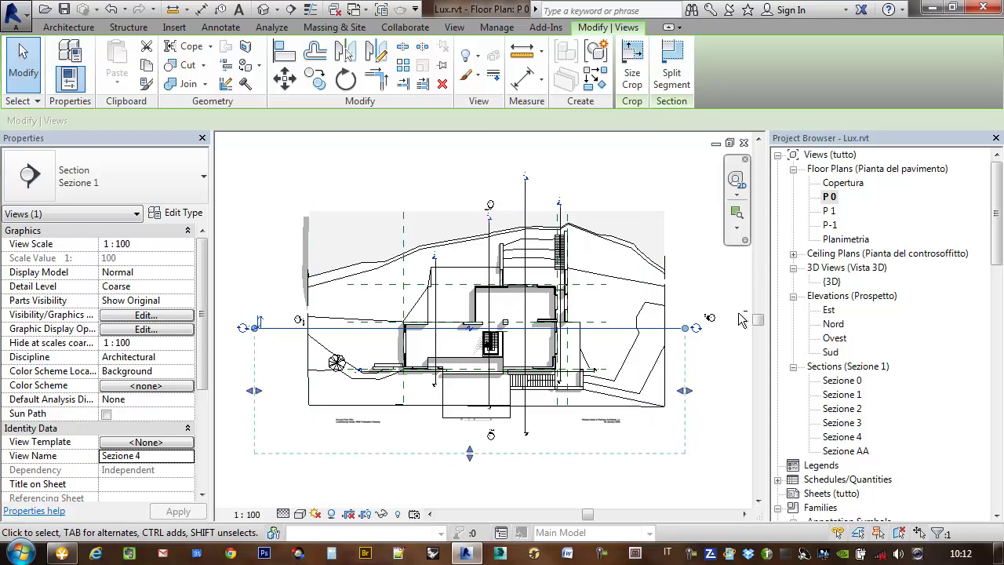
Step: Rename the section view from 'Sezione 4' to 'Sezione B-B' and apply the change
key("h")
key("i")
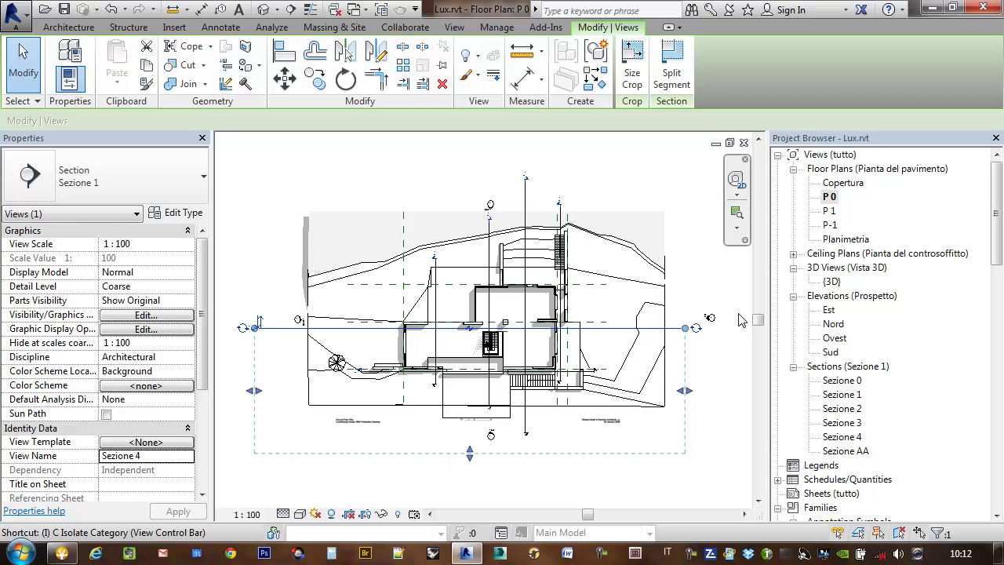
left_click(153, 457)
type("Lu")
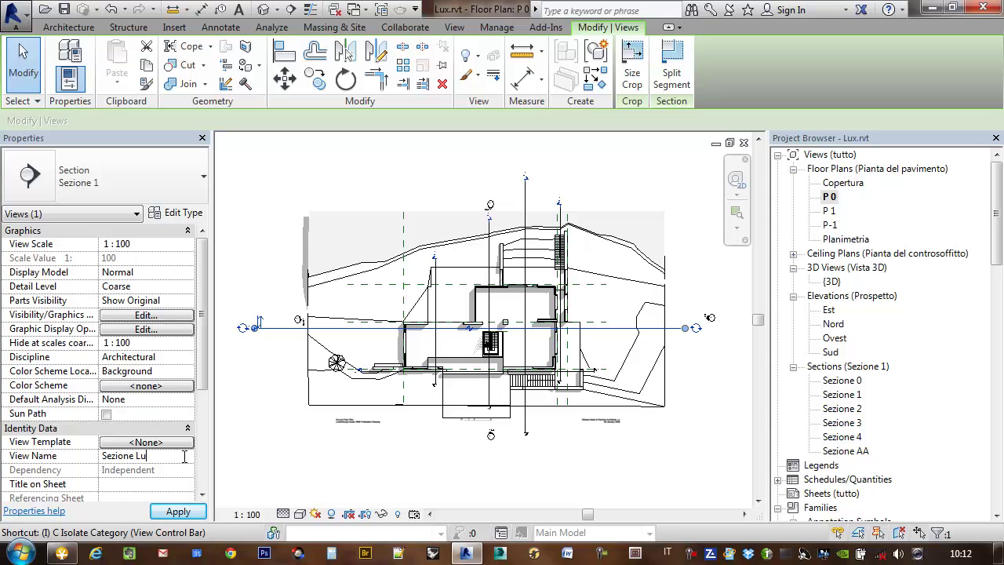
key("BackSpace")
key("BackSpace")
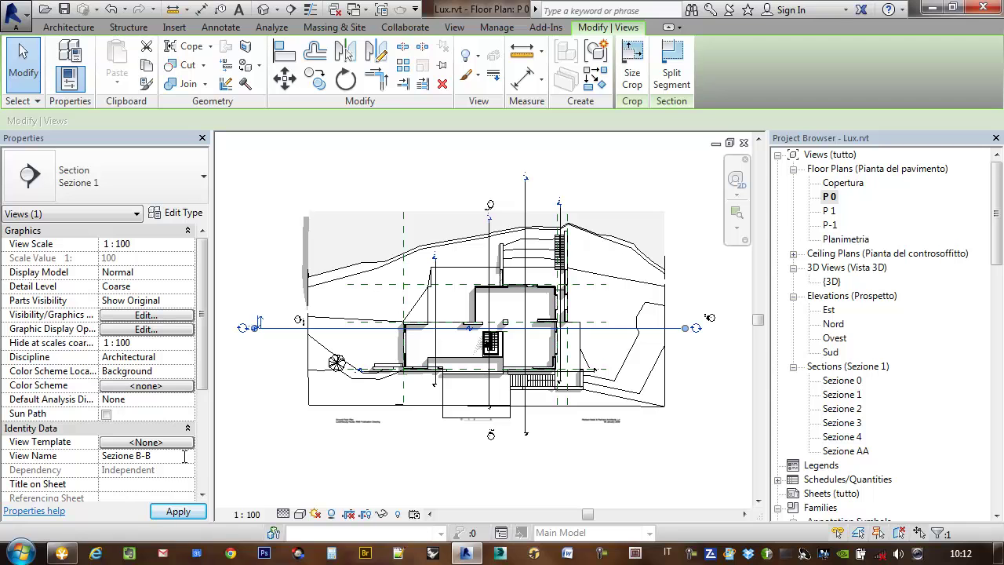
left_click(205, 510)
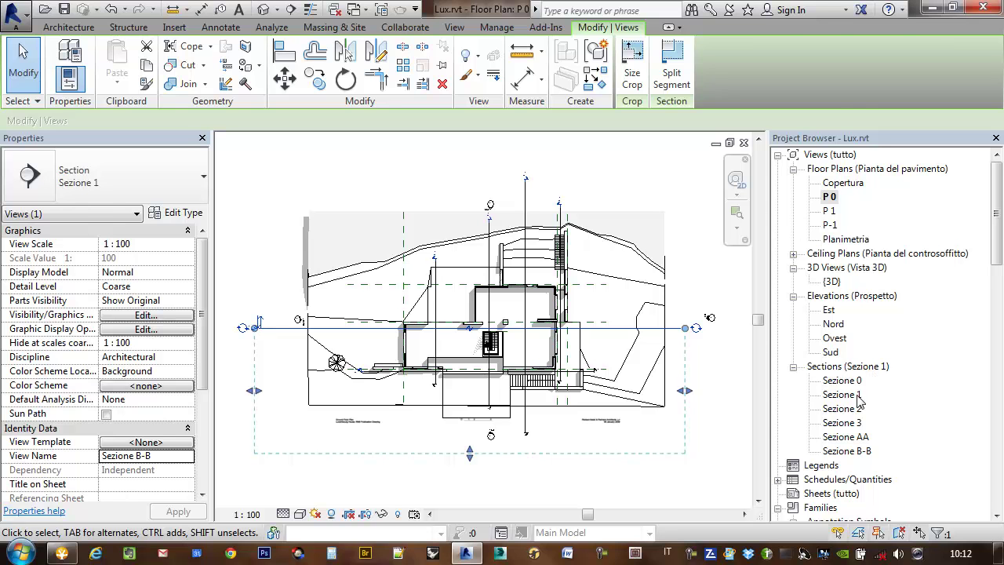
Step: Open the Sezione B-B section view and frame the whole building
left_click(853, 453)
double_click(853, 453)
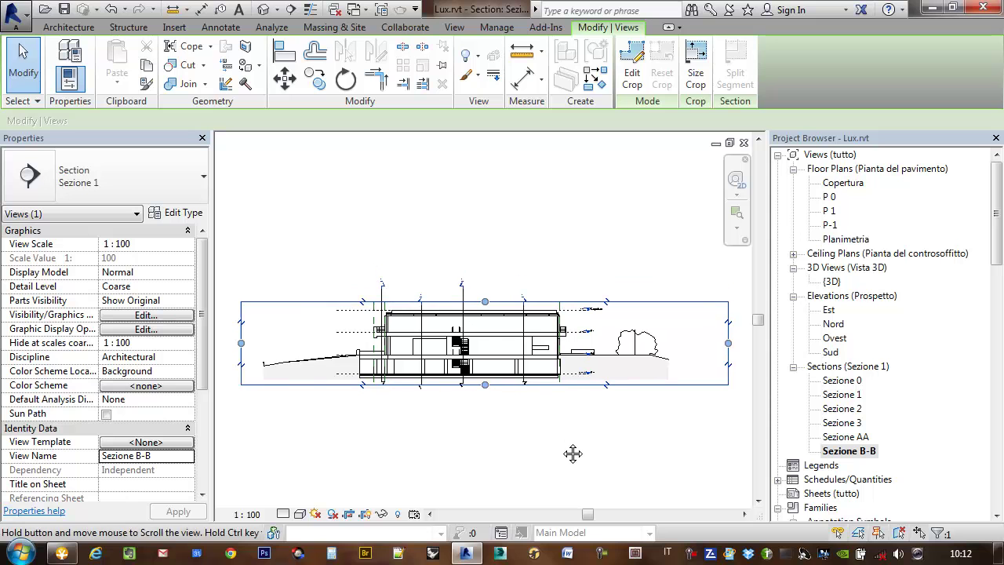
scroll(479, 283, "up", 2)
scroll(479, 282, "up", 2)
scroll(479, 282, "down", 2)
middle_click_drag(635, 280, 612, 255)
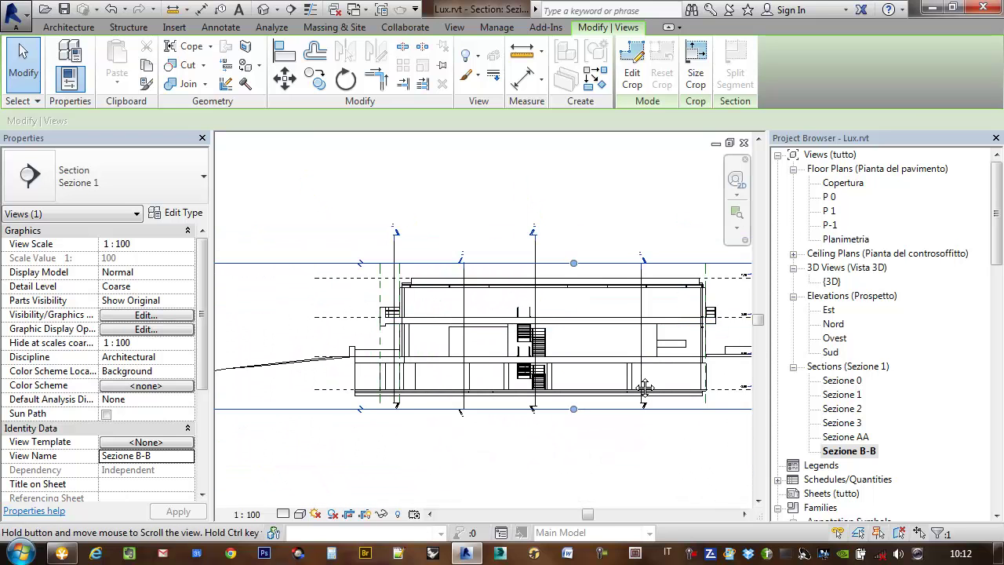
middle_click_drag(650, 379, 581, 381)
scroll(581, 380, "down", 2)
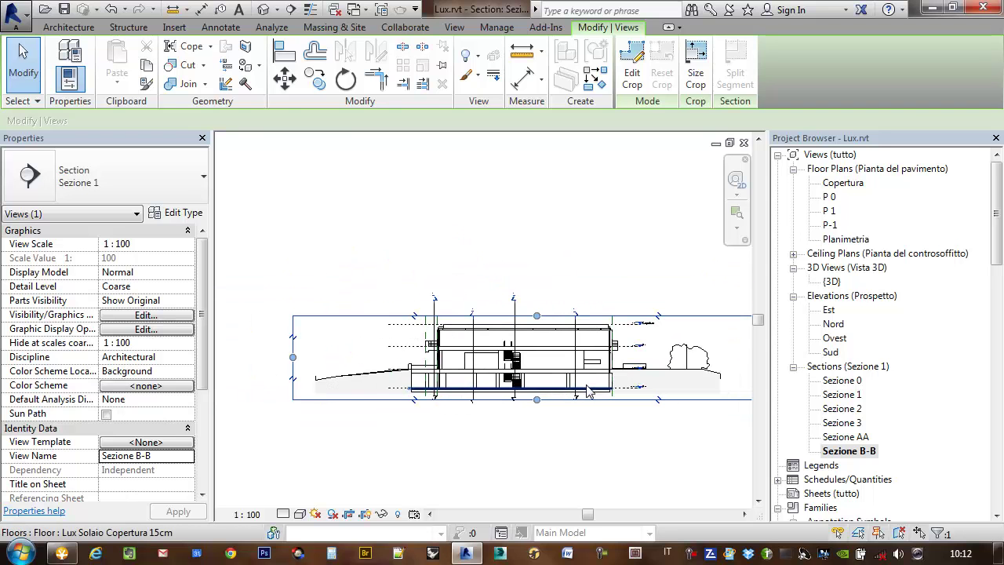
Step: Pull the section's left and right crop edges in close to the building, then recenter the view
left_click_drag(293, 358, 354, 357)
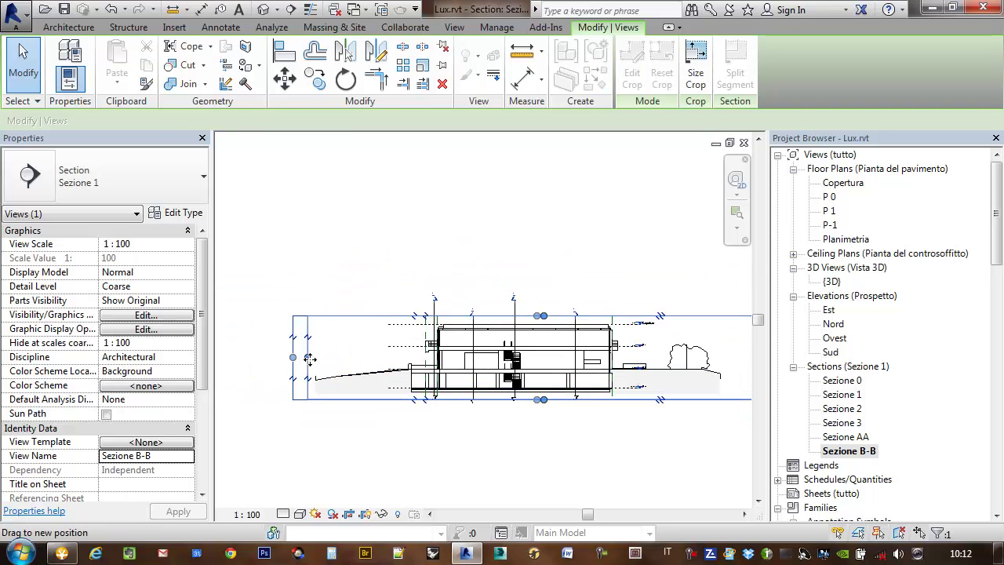
left_click_drag(368, 356, 380, 357)
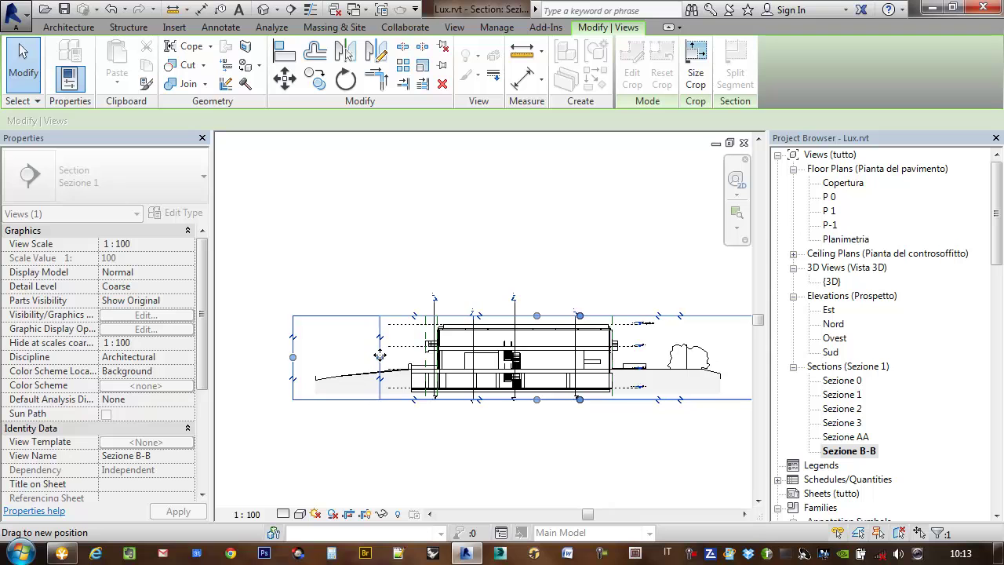
middle_click_drag(628, 439, 478, 443)
left_click_drag(631, 363, 511, 360)
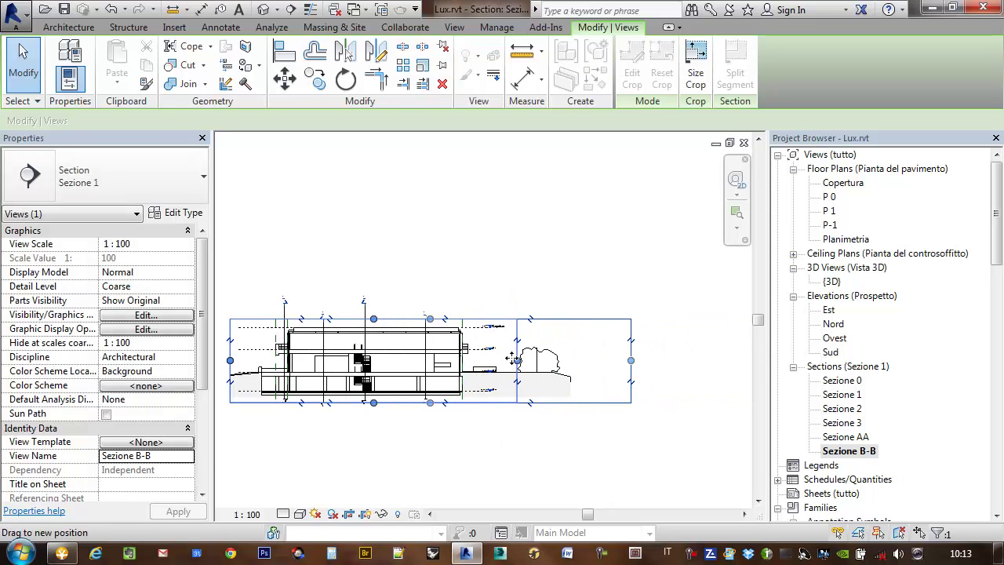
key("Escape")
middle_click_drag(429, 395, 477, 410)
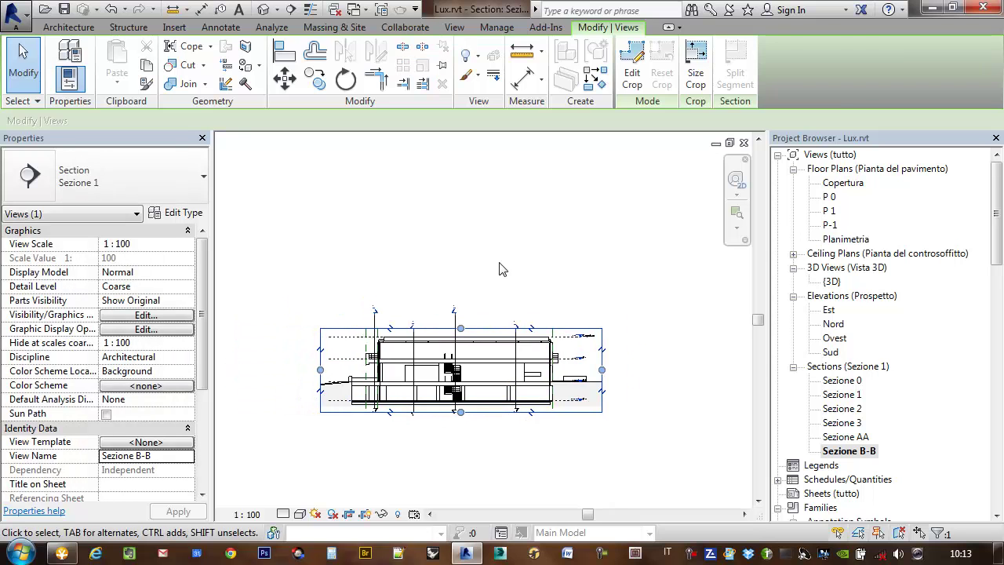
scroll(465, 350, "up", 3)
middle_click_drag(546, 378, 546, 271)
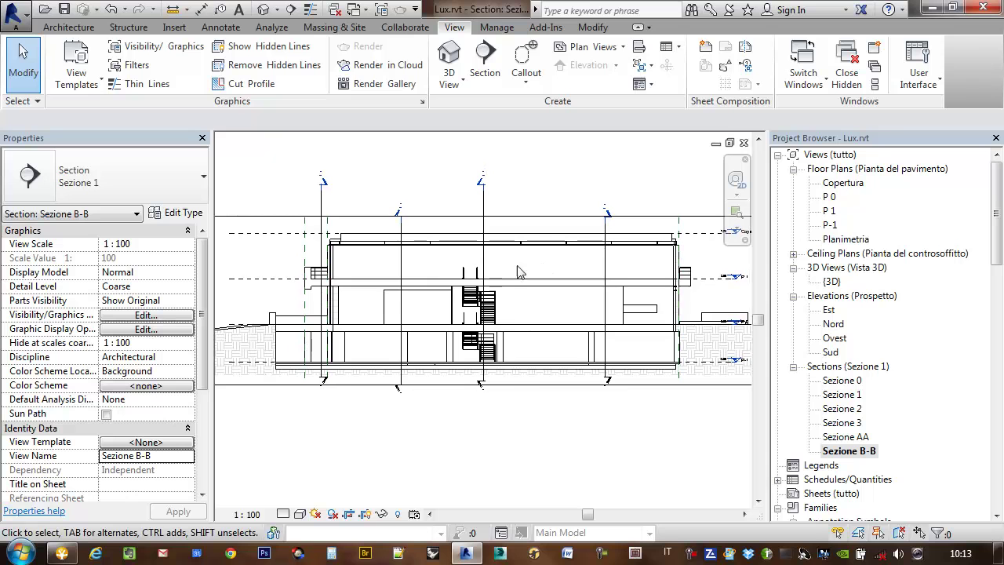
scroll(414, 353, "up", 2)
scroll(453, 343, "down", 1)
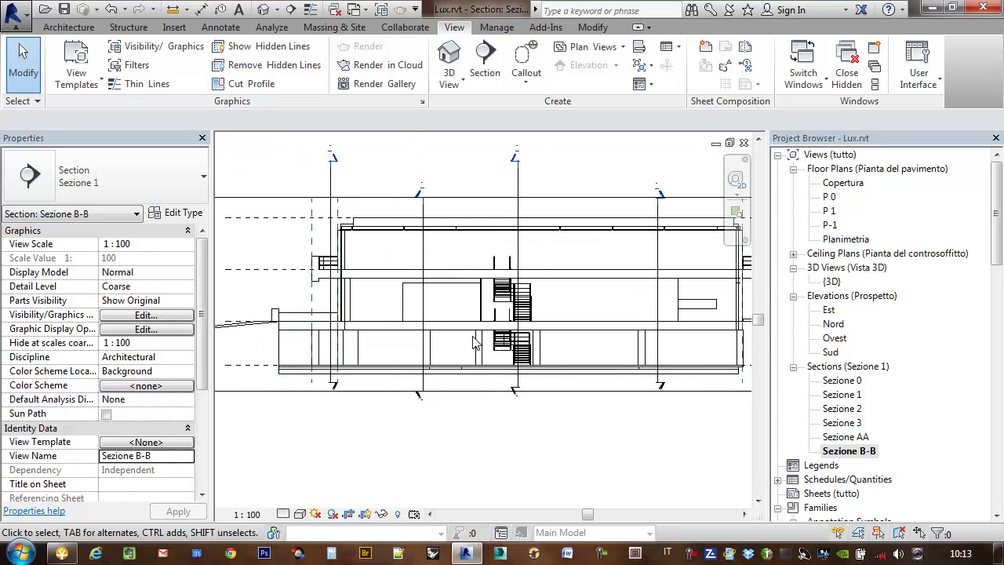
mouse_move(452, 347)
middle_mouse_down()
mouse_move(500, 363)
mouse_move(503, 375)
middle_mouse_up()
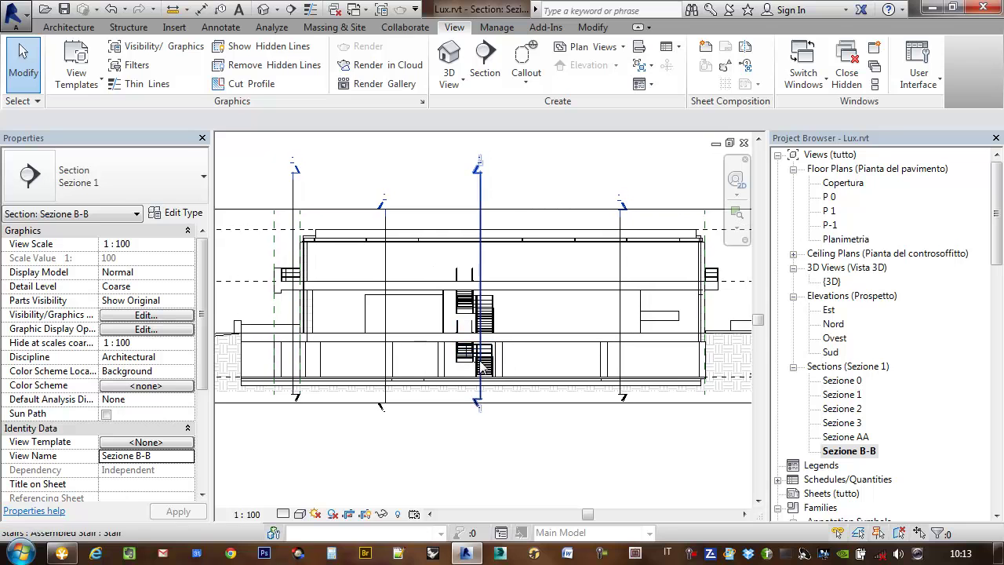
Step: Set Sezione B-B to Fine detail level and zoom in to inspect it
left_click(287, 516)
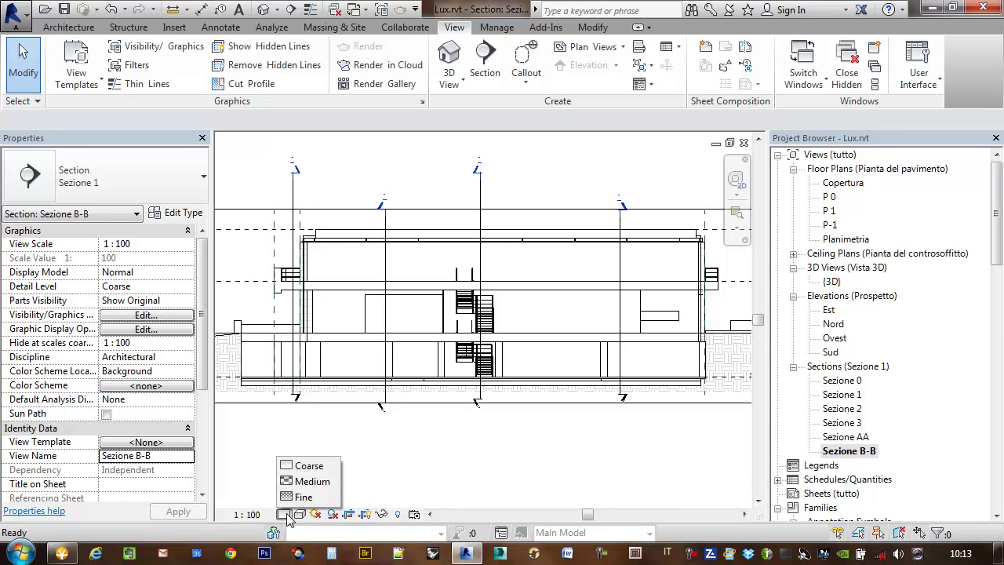
left_click(302, 498)
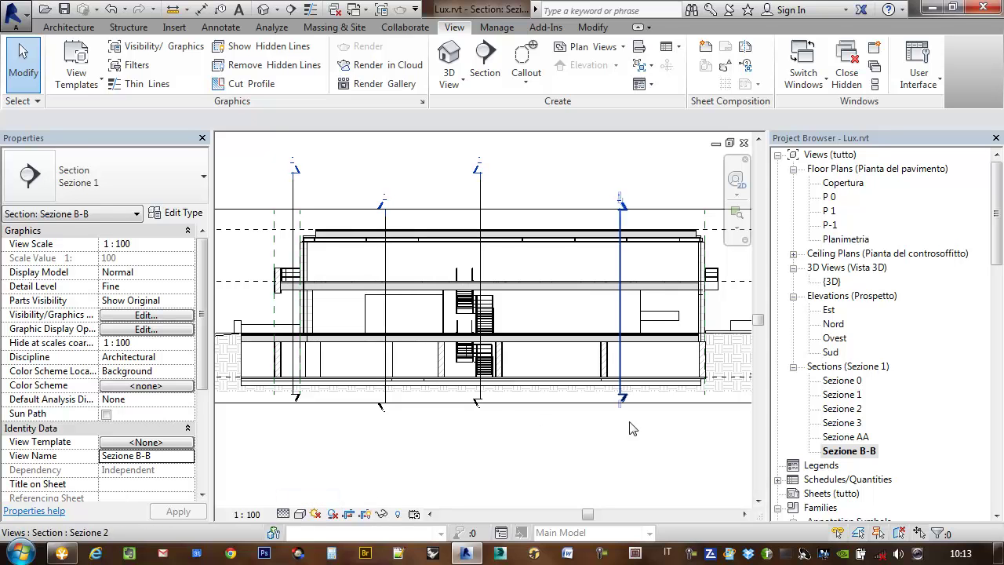
scroll(350, 309, "up", 1)
scroll(351, 308, "up", 3)
mouse_move(350, 308)
middle_mouse_down()
mouse_move(609, 403)
mouse_move(468, 343)
middle_mouse_up()
scroll(431, 375, "down", 2)
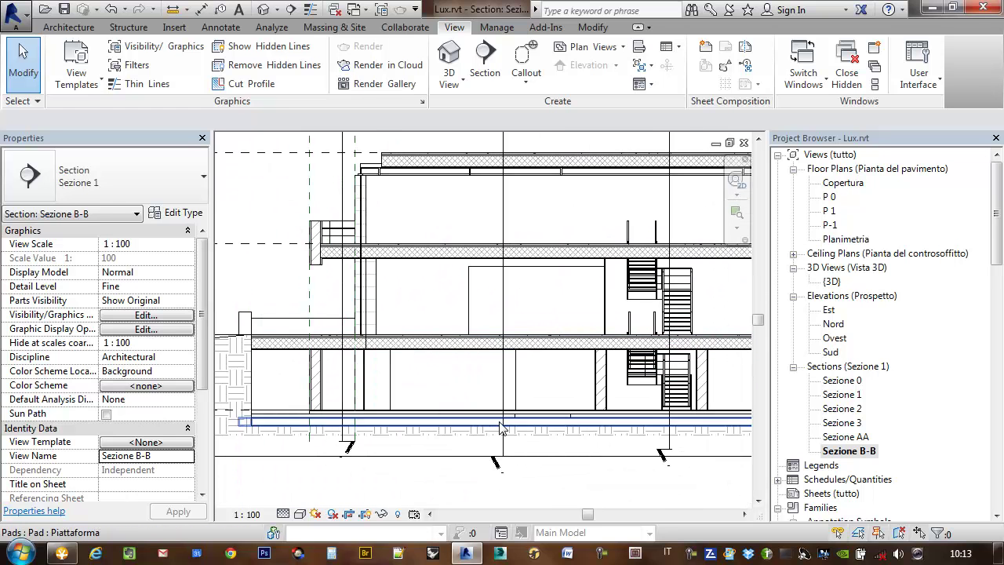
middle_click_drag(628, 430, 436, 424)
scroll(471, 430, "down", 3)
scroll(627, 420, "up", 2)
Step: Finish looking over the Fine-detail section and go back to floor plan P 0
mouse_move(627, 416)
middle_mouse_down()
mouse_move(413, 416)
mouse_move(406, 401)
middle_mouse_up()
scroll(422, 414, "down", 1)
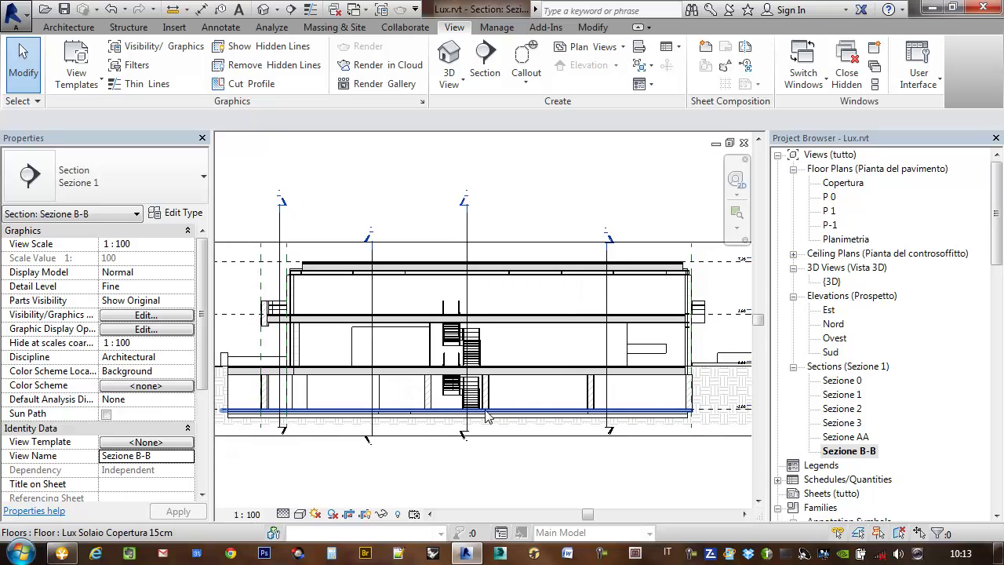
middle_click_drag(444, 417, 430, 413)
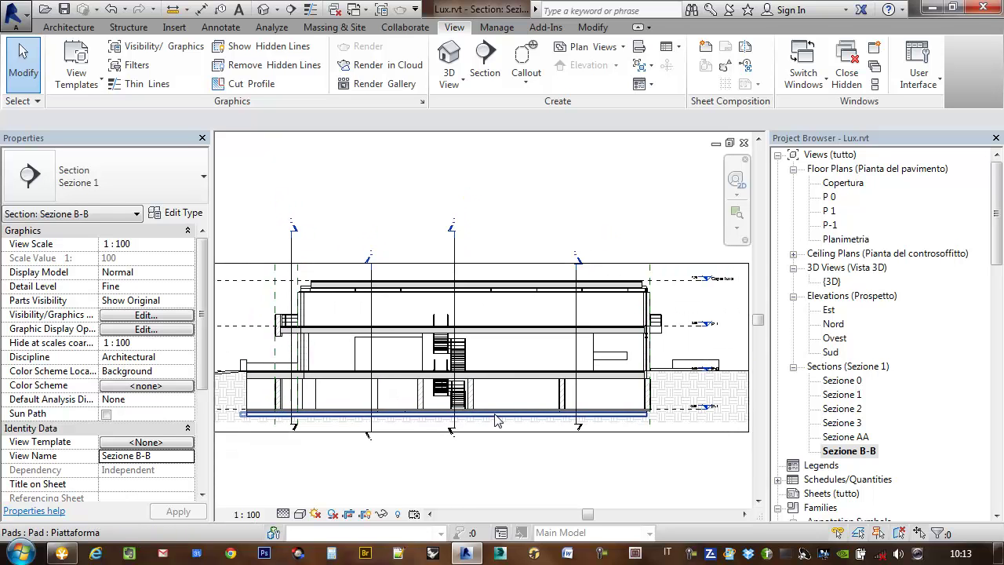
scroll(451, 377, "up", 5)
scroll(462, 379, "down", 3)
scroll(470, 385, "down", 2)
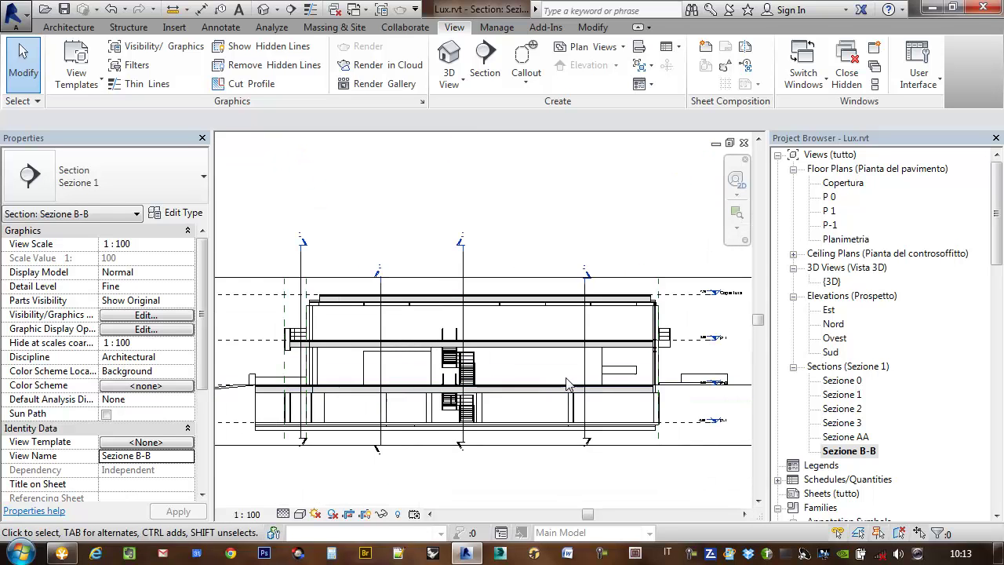
middle_click_drag(650, 403, 632, 410)
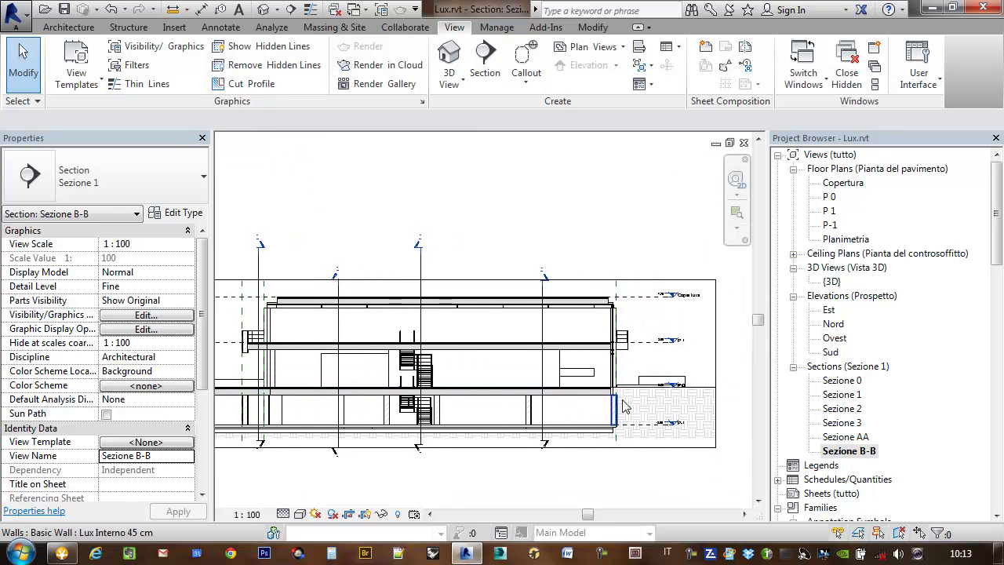
double_click(831, 196)
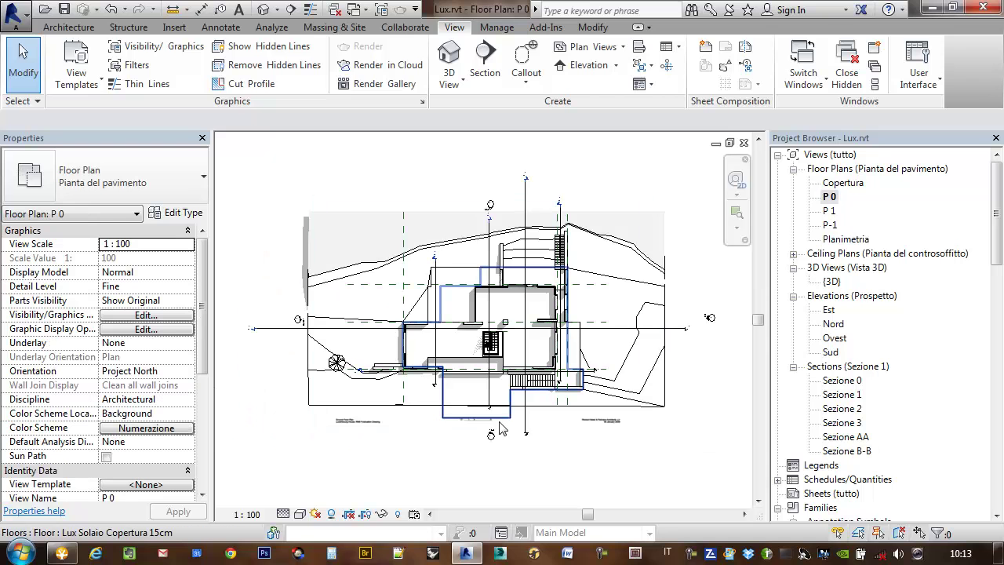
left_click(676, 329)
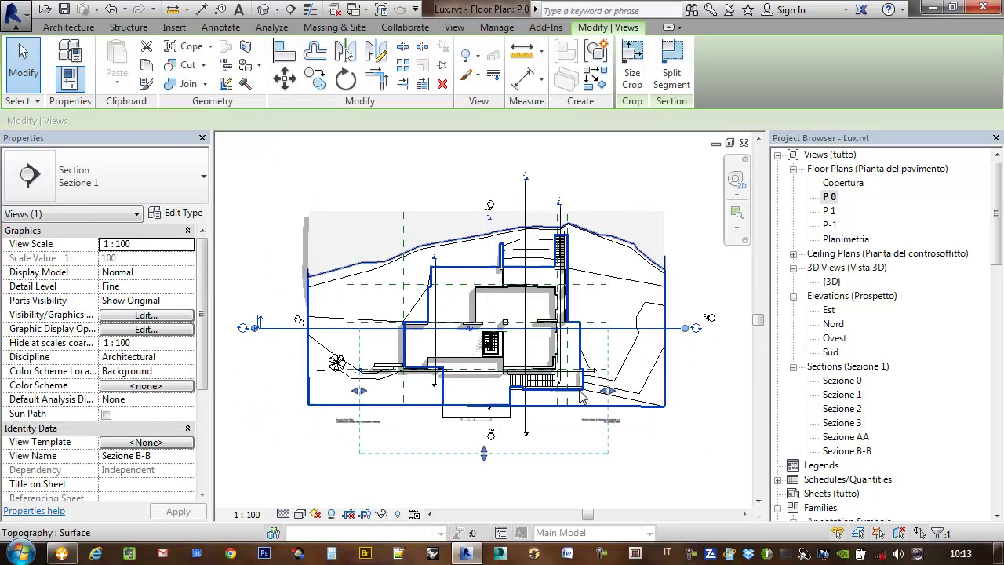
middle_click_drag(363, 327, 355, 324)
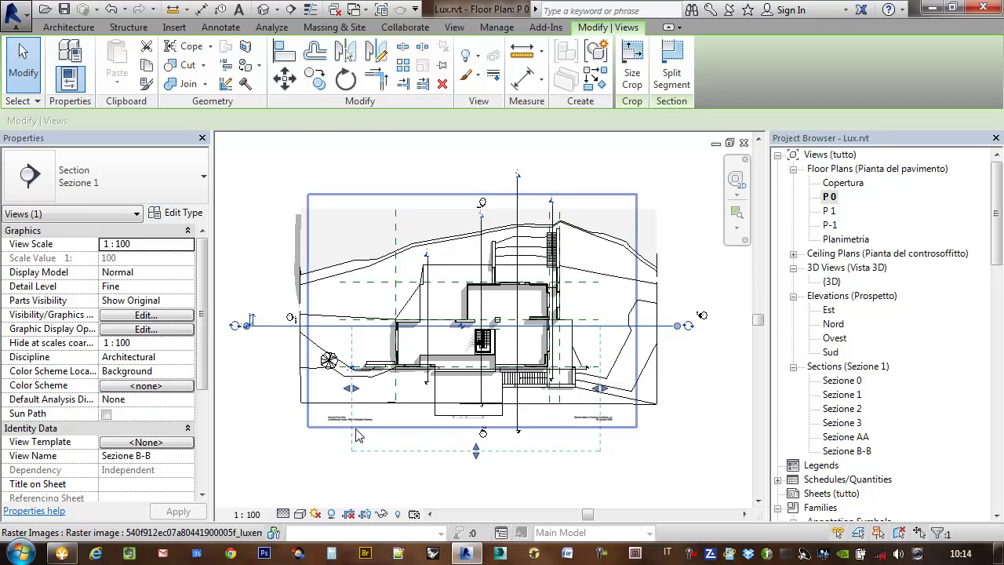
middle_click_drag(741, 411, 693, 423)
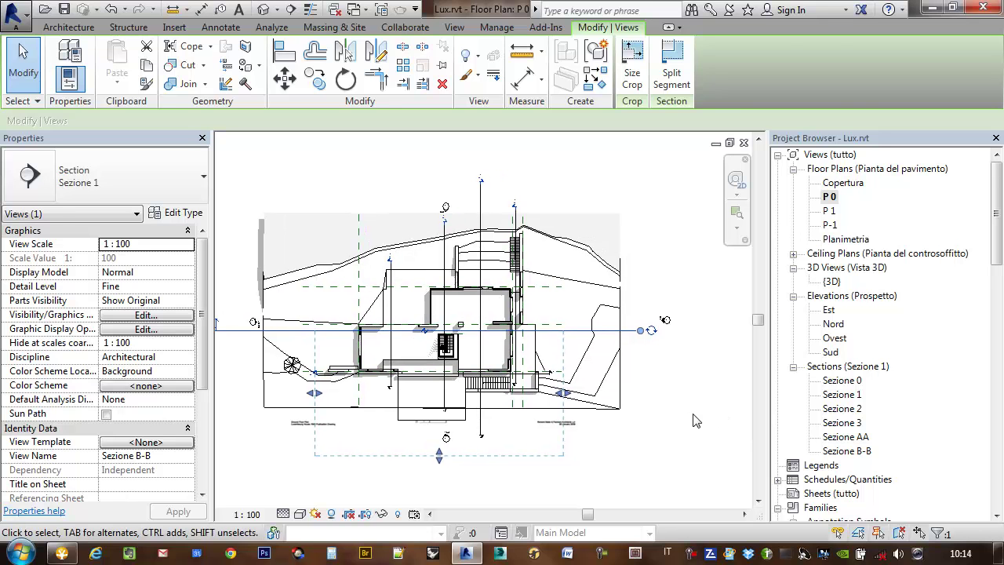
left_click(669, 284)
middle_click_drag(670, 284, 682, 284)
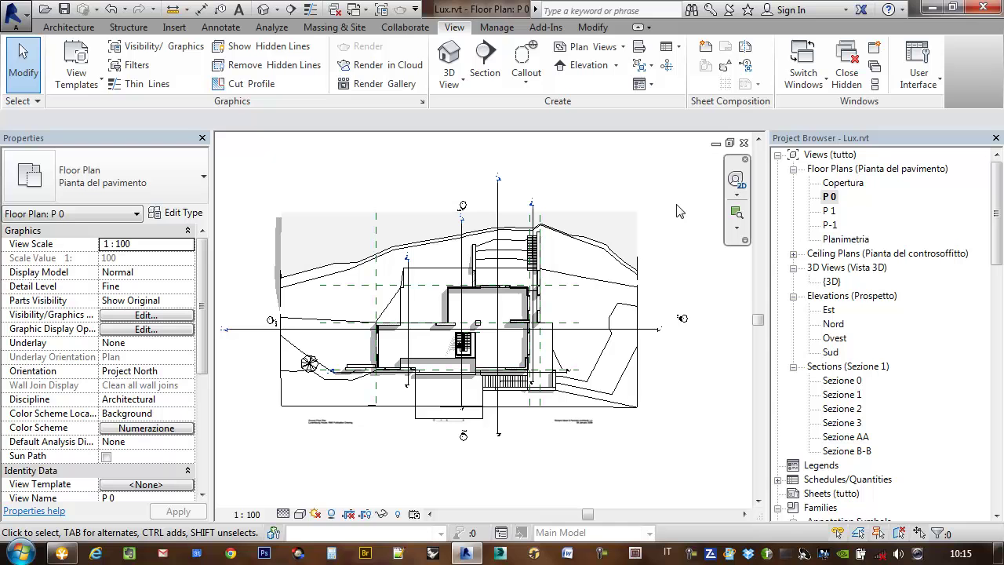
scroll(455, 226, "up", 2)
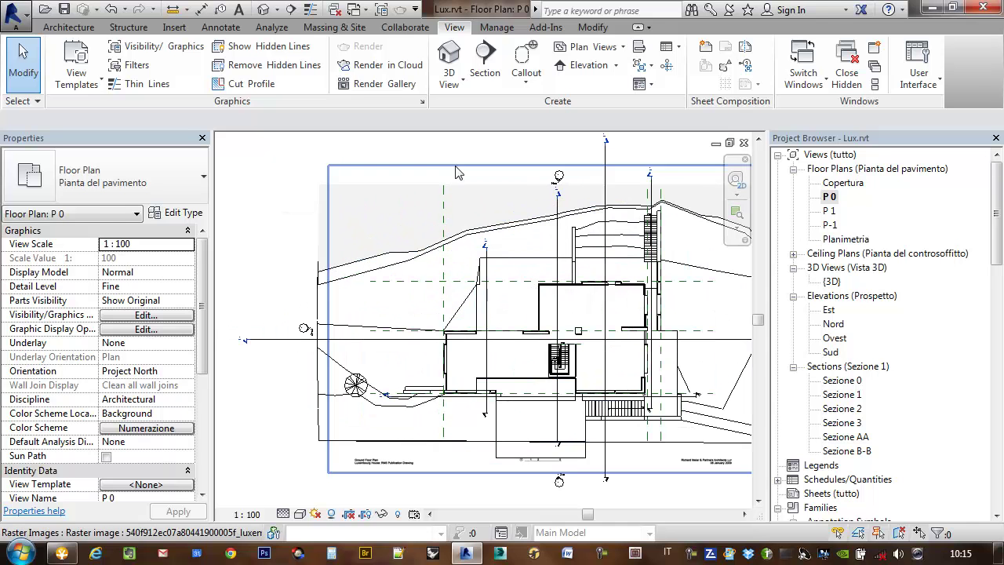
left_click(490, 318)
middle_click_drag(490, 318, 494, 307)
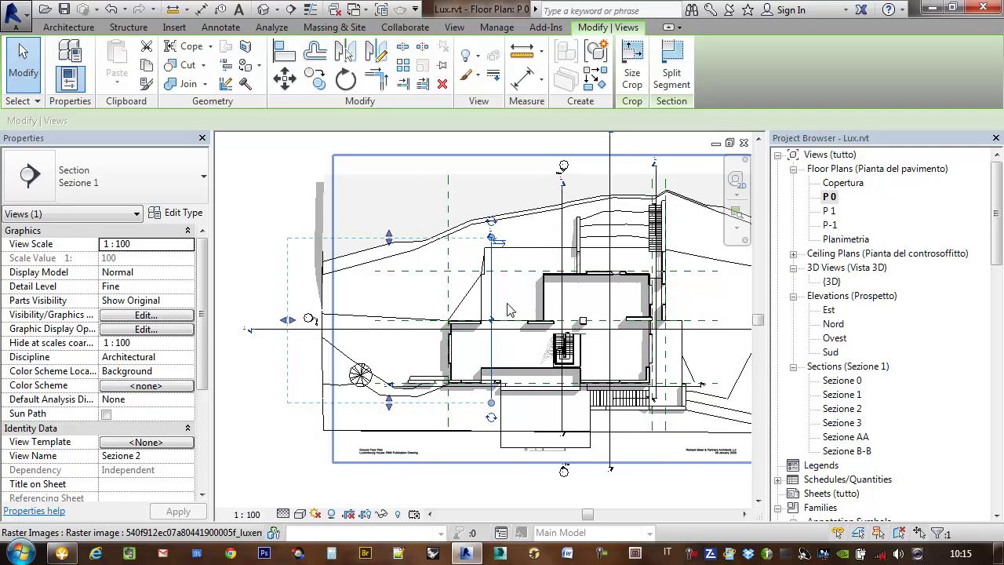
middle_click_drag(508, 310, 481, 291)
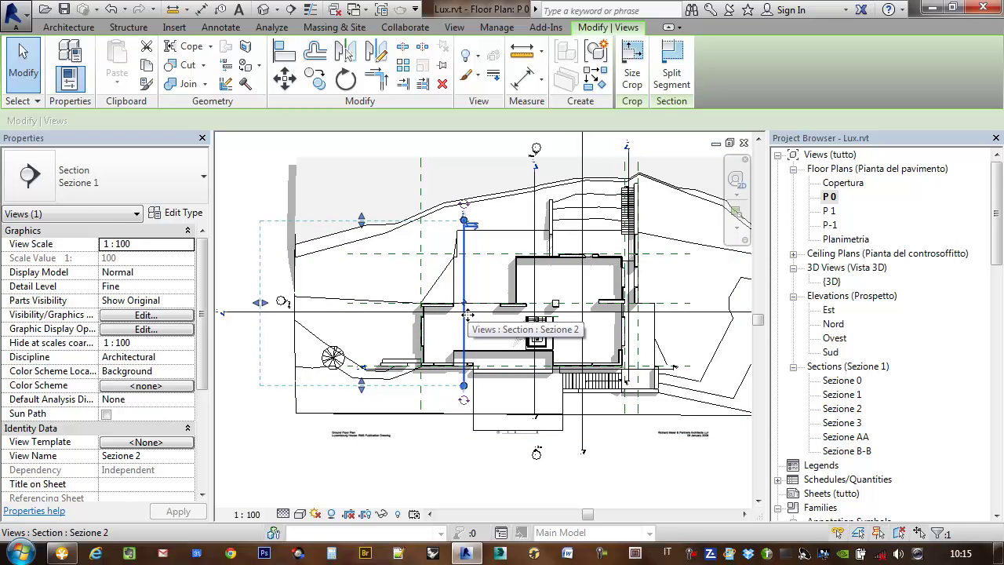
left_click(536, 218)
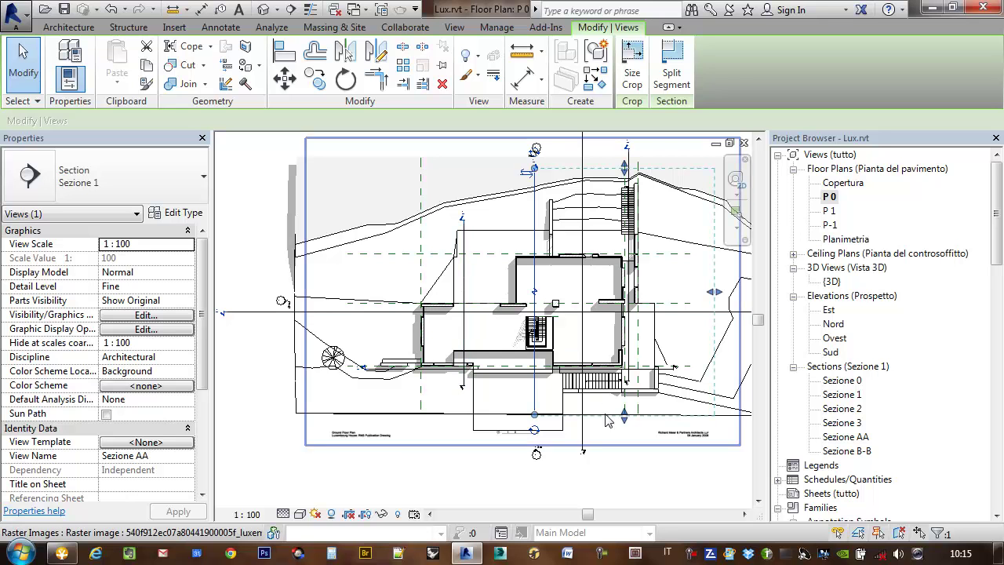
left_click(584, 443)
scroll(533, 329, "down", 2)
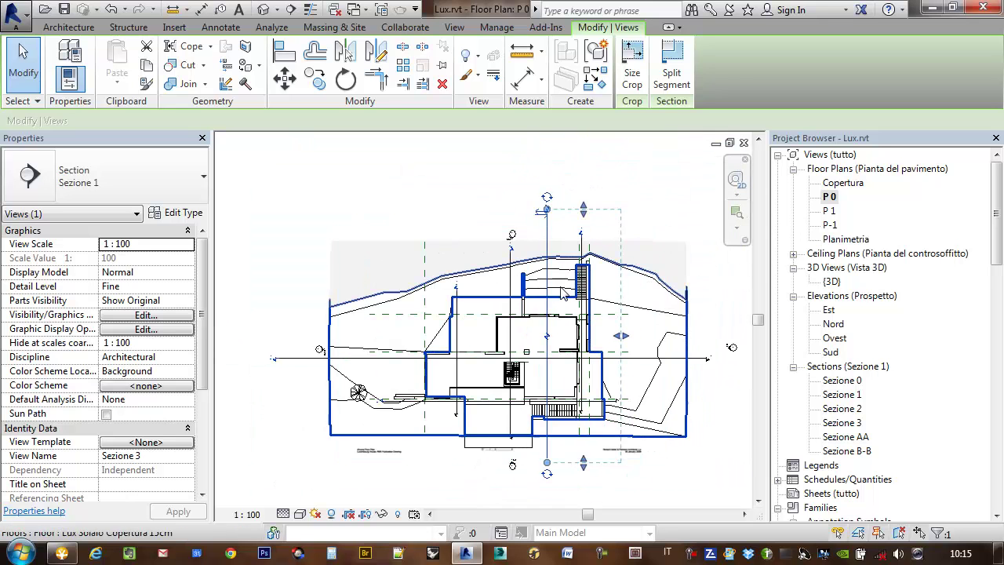
scroll(549, 233, "up", 3)
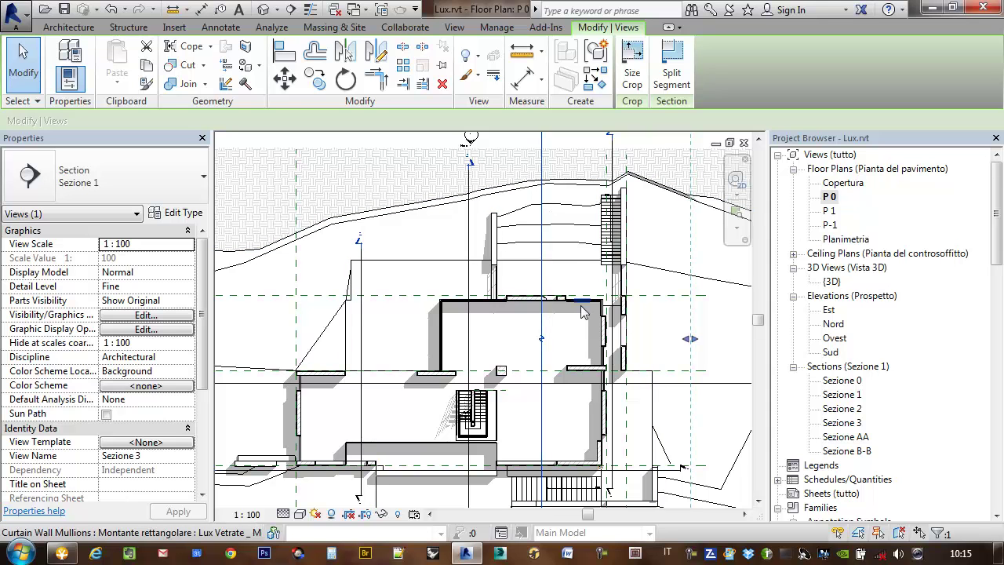
middle_click_drag(554, 253, 538, 287)
scroll(538, 287, "down", 2)
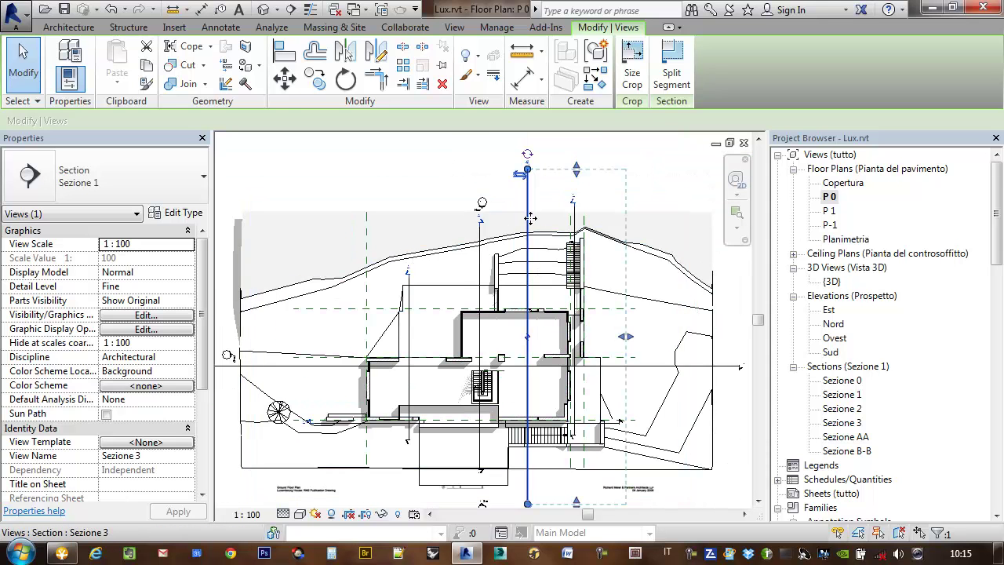
middle_click_drag(691, 281, 685, 272)
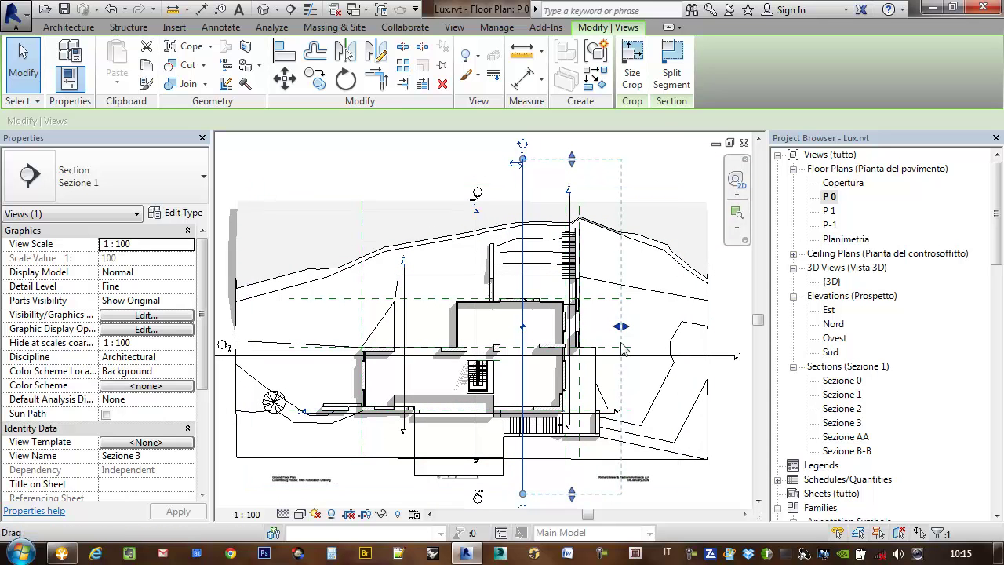
Step: Open the Sezione 3 section view and check its visual style options
double_click(852, 424)
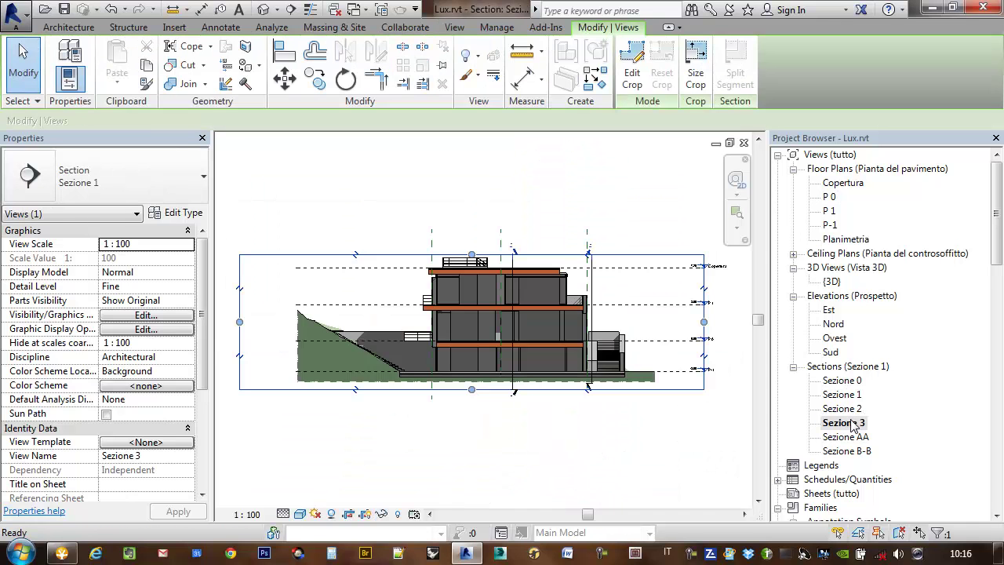
middle_click_drag(619, 427, 618, 410)
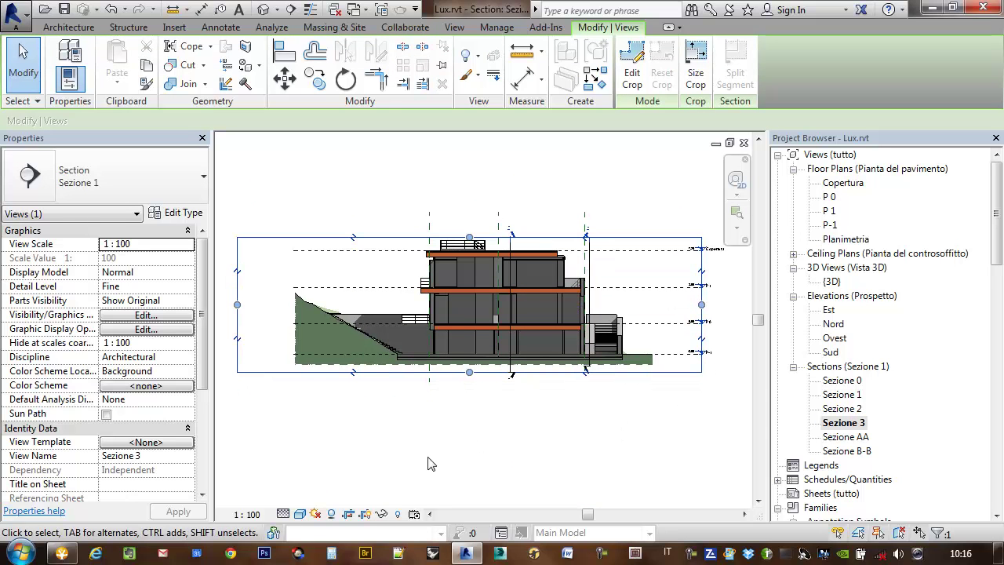
left_click(300, 513)
left_click(330, 451)
left_click(464, 424)
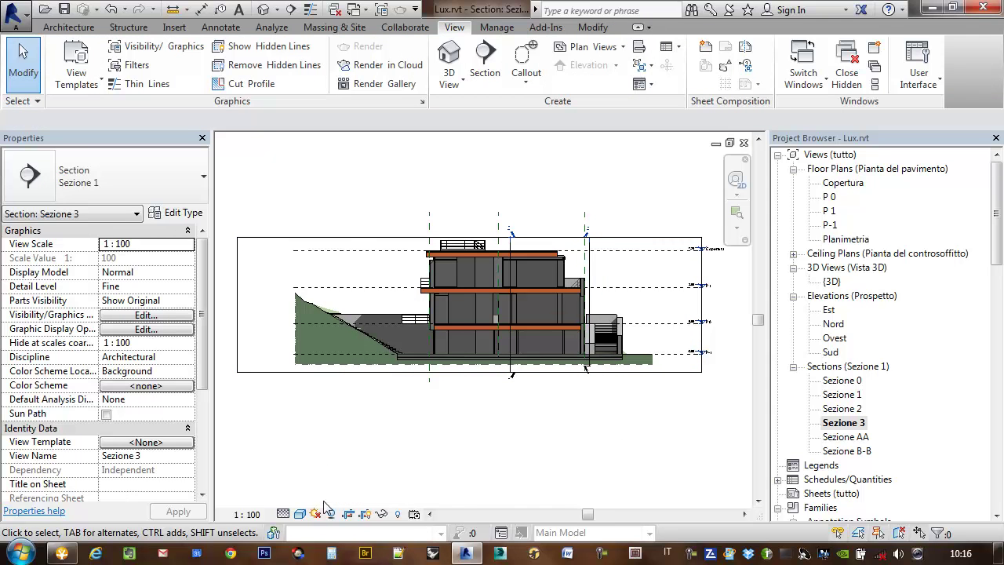
Step: Show Sezione 3 in Hidden Line style with shadows turned off
left_click(304, 515)
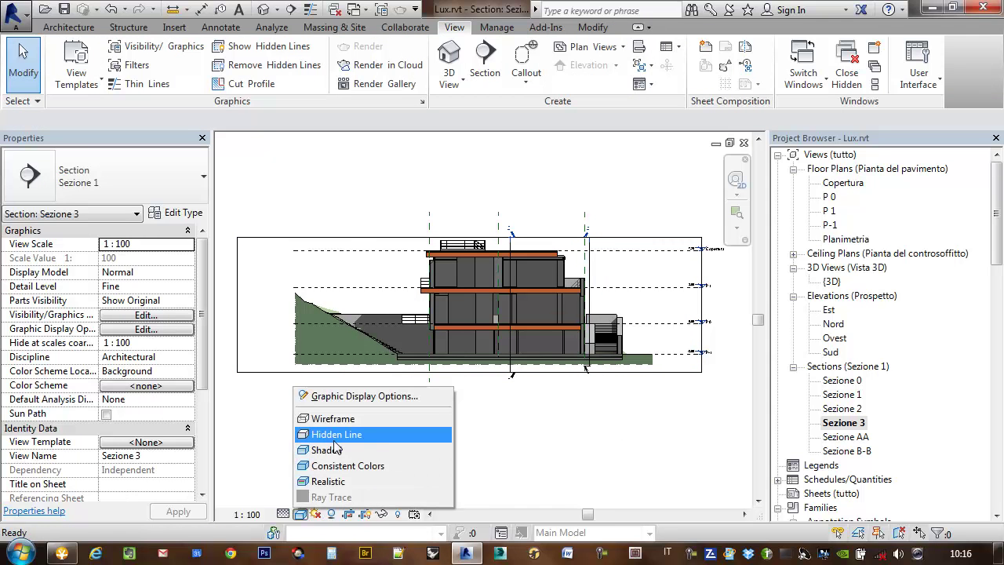
left_click(368, 435)
scroll(357, 346, "up", 2)
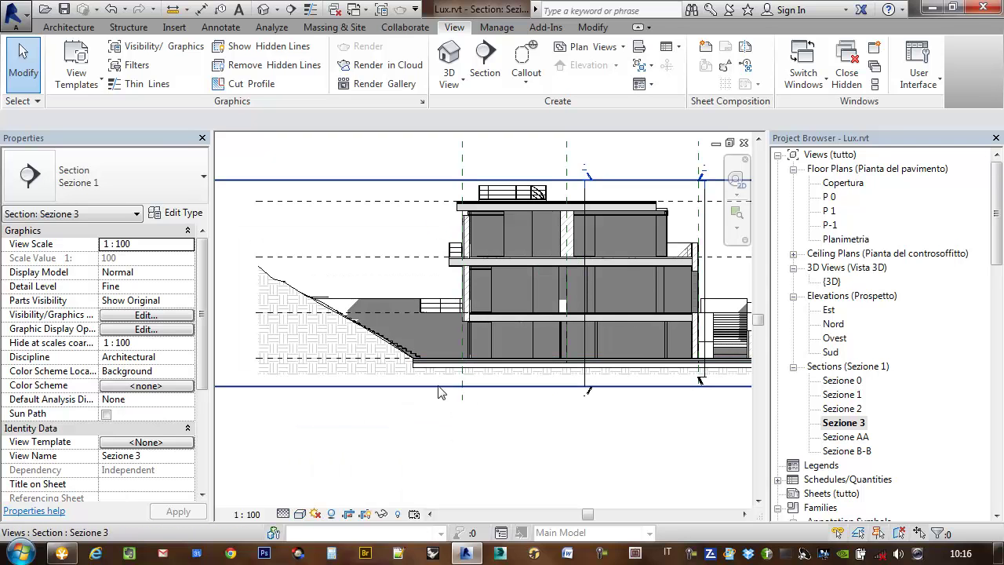
left_click(333, 515)
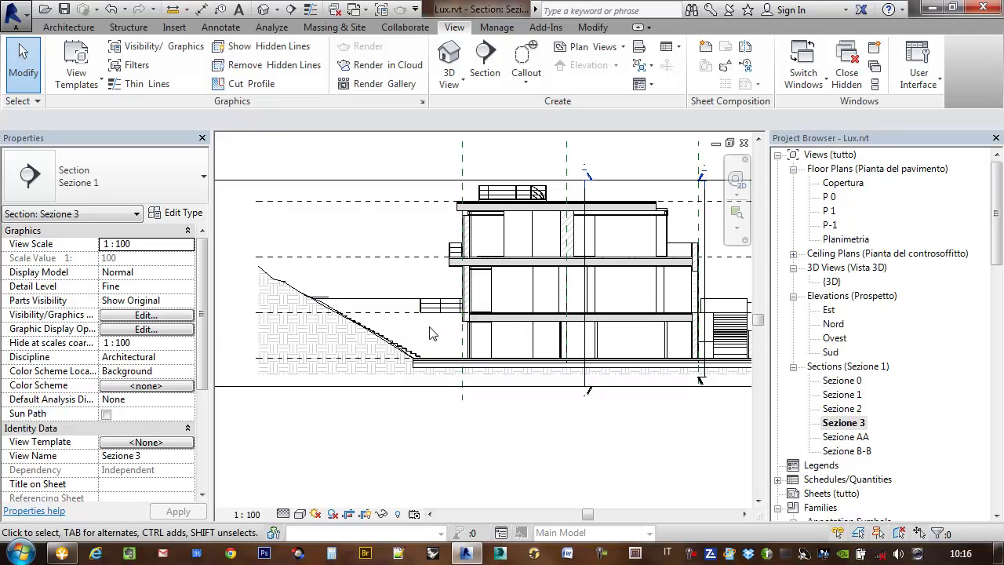
middle_click_drag(430, 333, 302, 334)
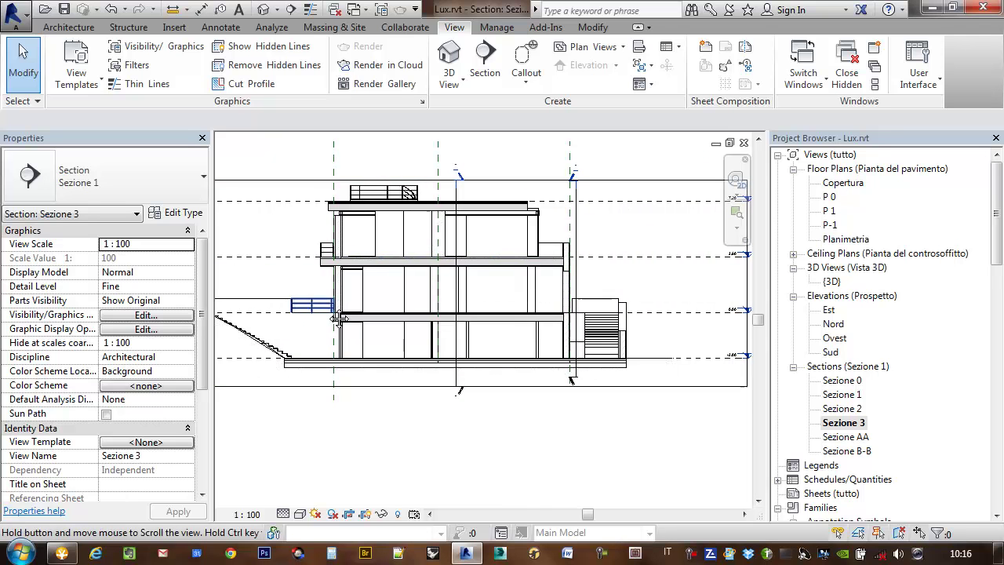
middle_click_drag(398, 314, 488, 324)
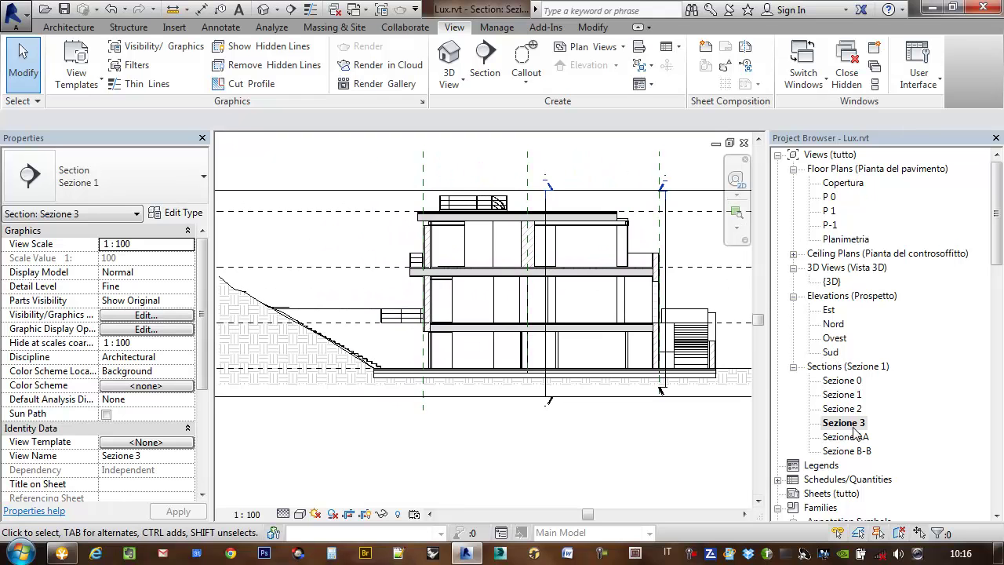
middle_click_drag(648, 328, 627, 324)
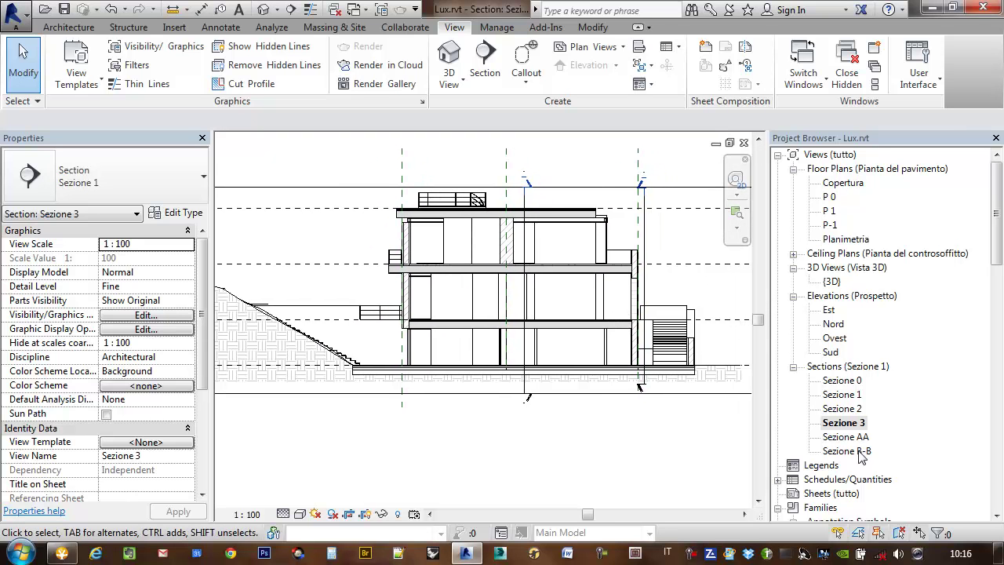
mouse_move(523, 202)
middle_mouse_down()
mouse_move(531, 228)
mouse_move(507, 252)
middle_mouse_up()
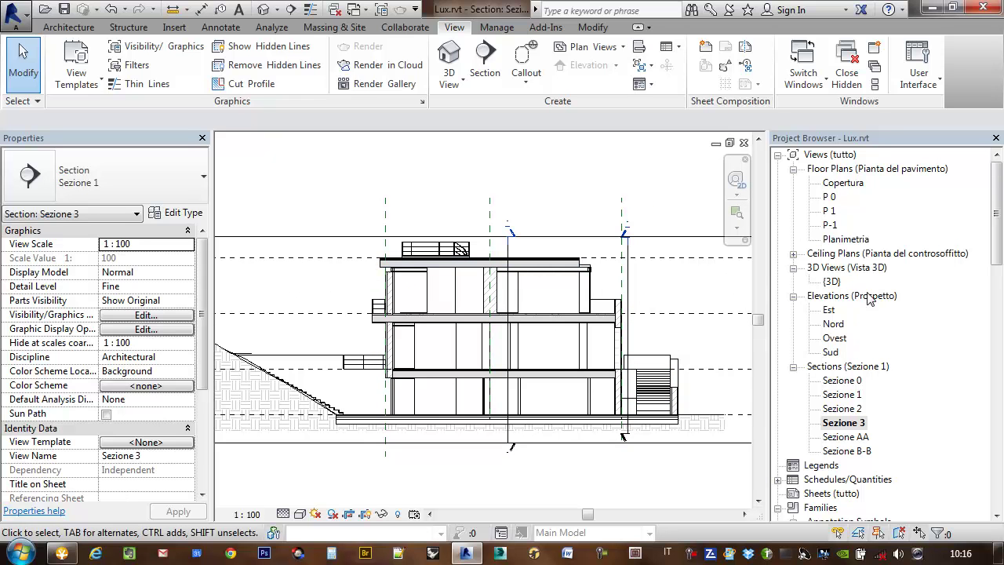
Step: On floor plan P 0, try moving the Sezione B-B line north, then cancel
double_click(830, 197)
middle_click_drag(662, 323, 658, 308)
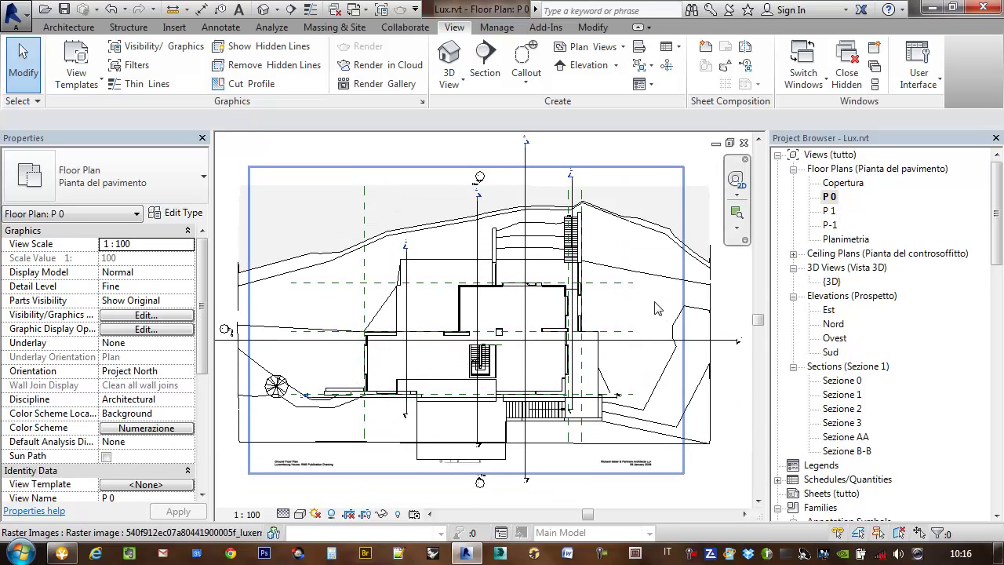
middle_click_drag(745, 380, 744, 388)
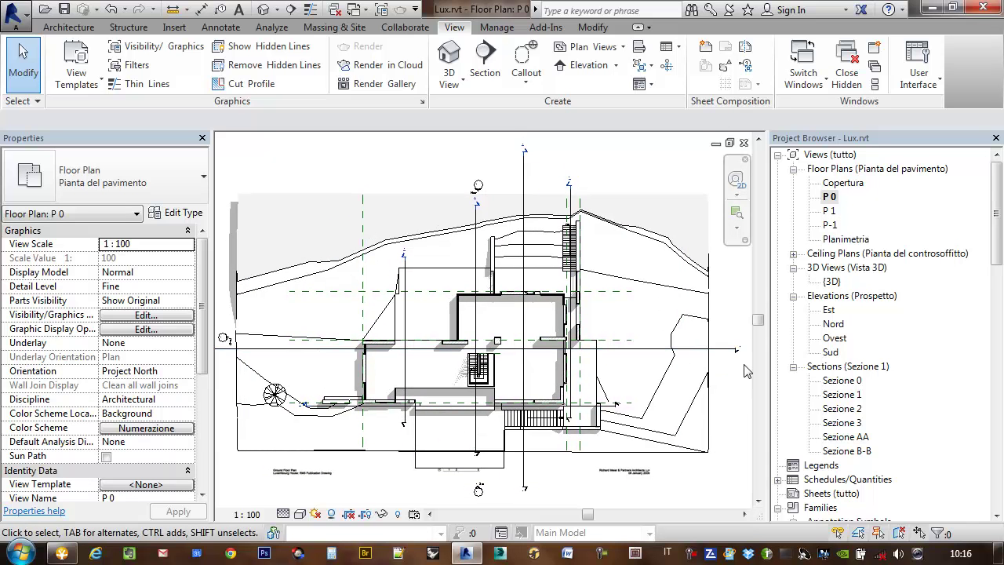
left_click(549, 349)
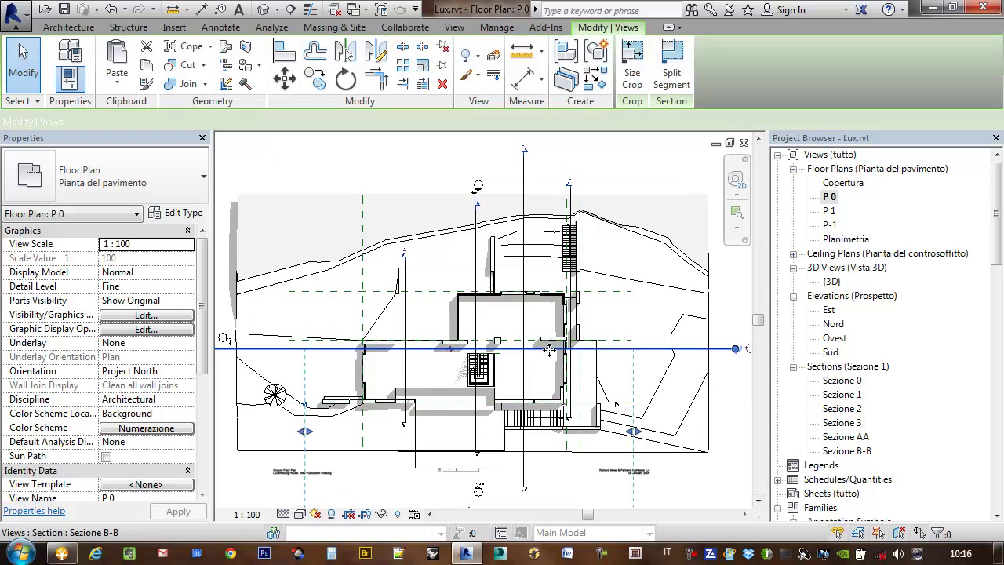
middle_click_drag(549, 349, 554, 370)
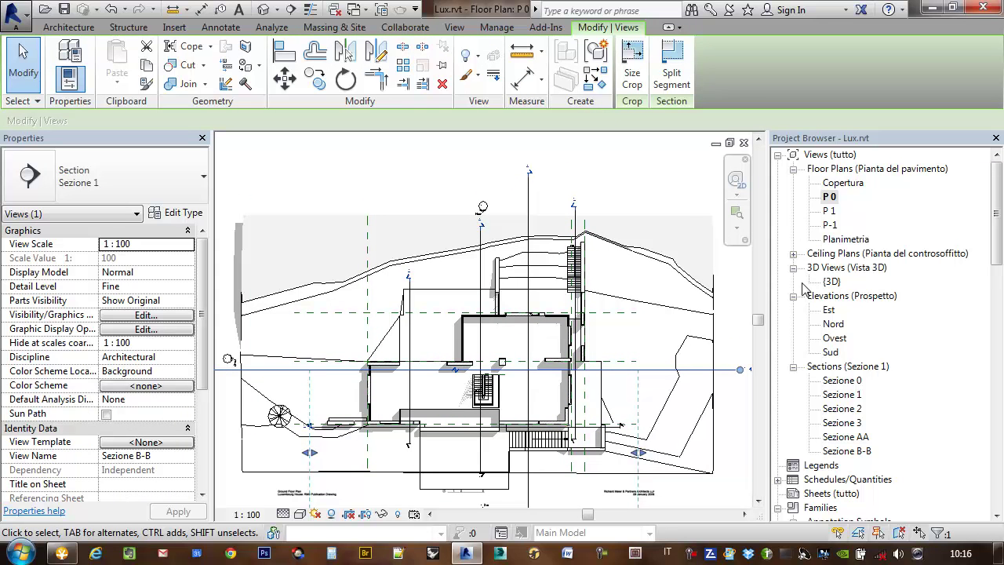
middle_click_drag(696, 339, 700, 302)
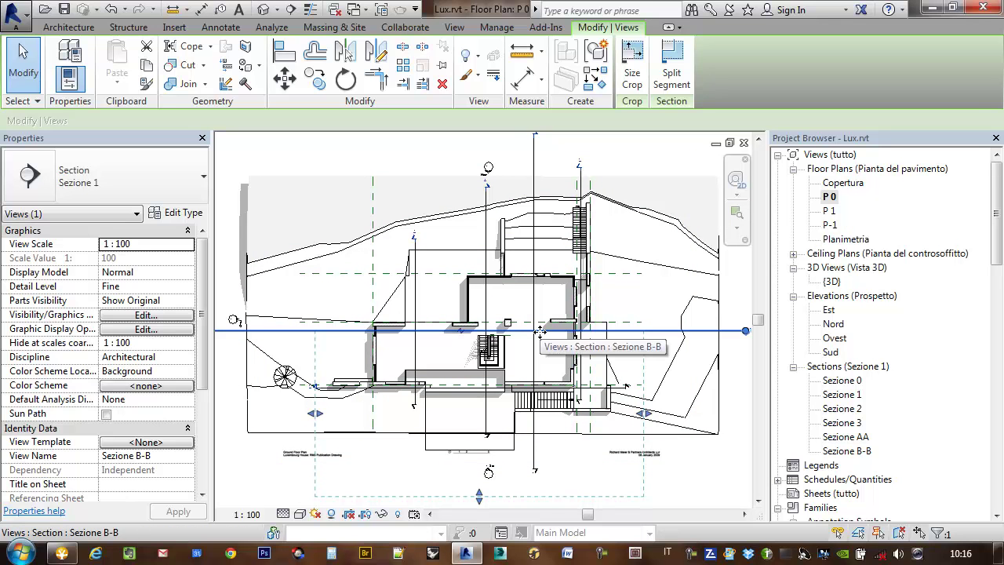
left_click_drag(540, 332, 547, 325)
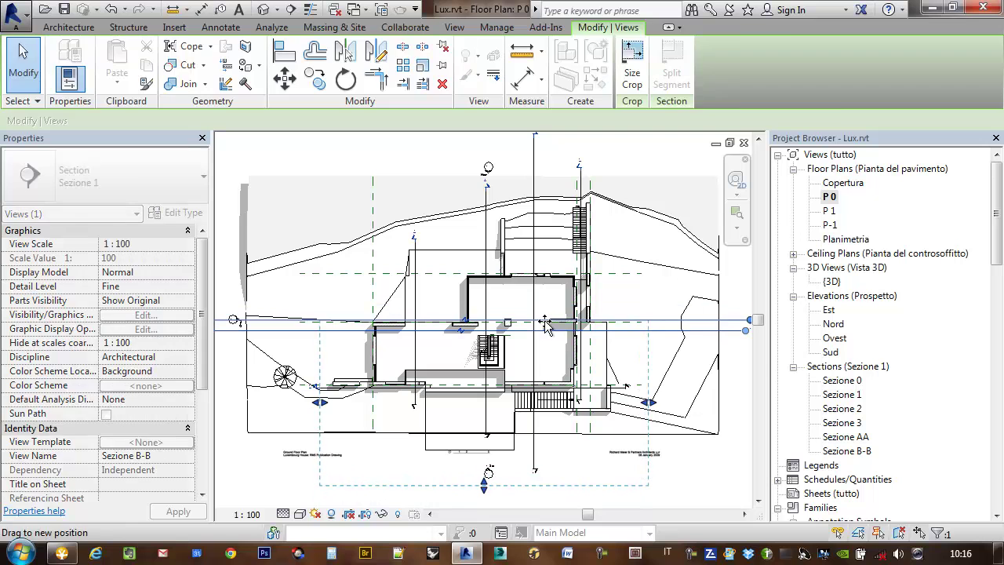
key("Escape")
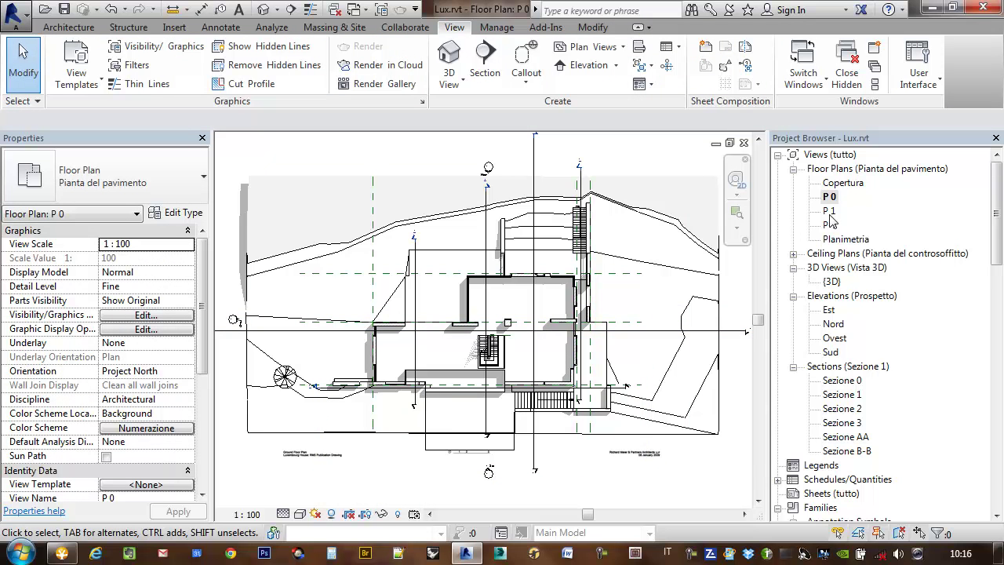
Step: On floor plan P 1, drag Sezione B-B north through the upper rooms and spiral stair
double_click(829, 212)
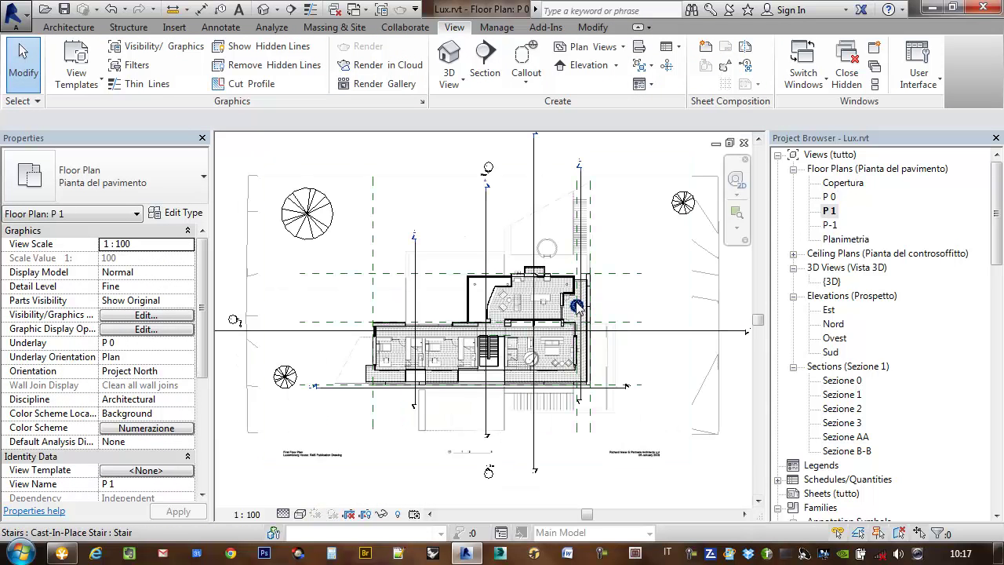
scroll(490, 335, "up", 3)
left_click(506, 335)
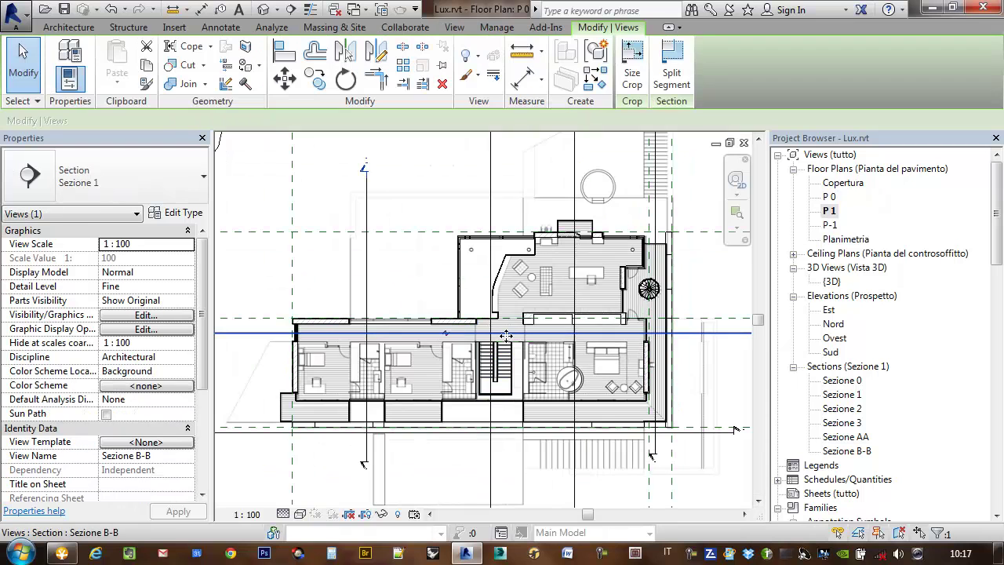
mouse_move(506, 336)
left_mouse_down()
mouse_move(515, 301)
mouse_move(652, 291)
left_mouse_up()
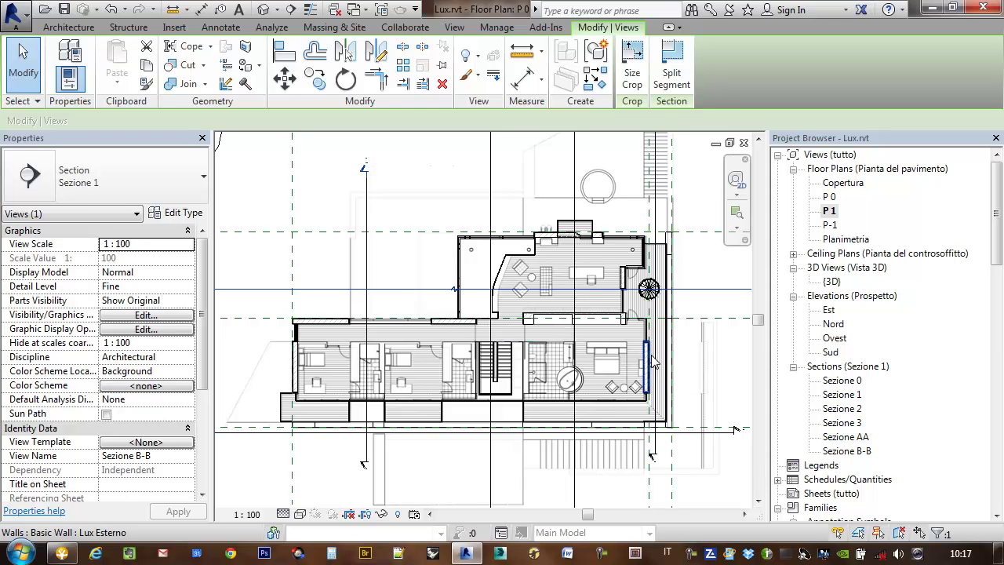
Step: Zoom in on the Sezione B-B section to check it, then return to floor plan P 0
double_click(851, 451)
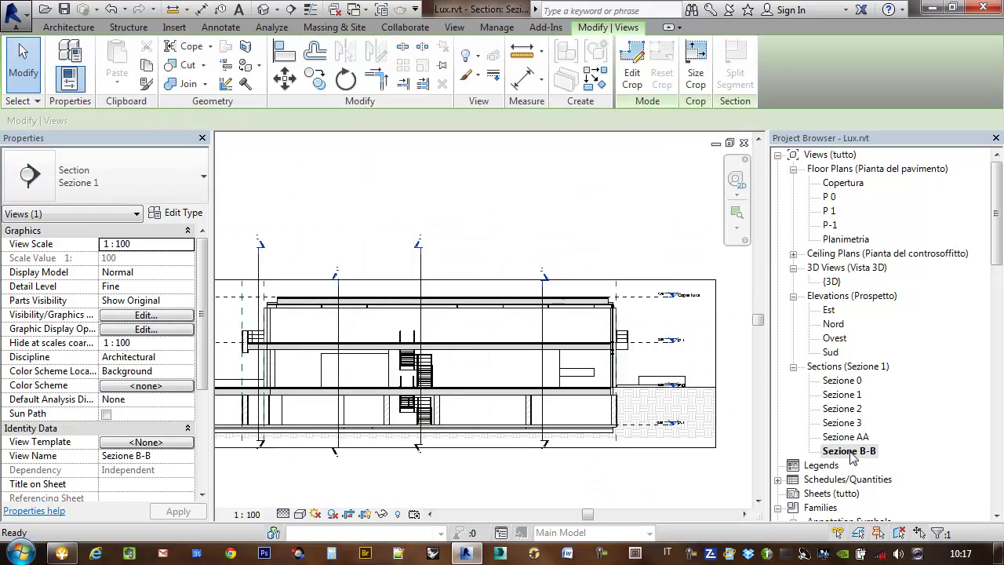
scroll(586, 428, "up", 1)
scroll(576, 353, "up", 3)
scroll(572, 348, "down", 1)
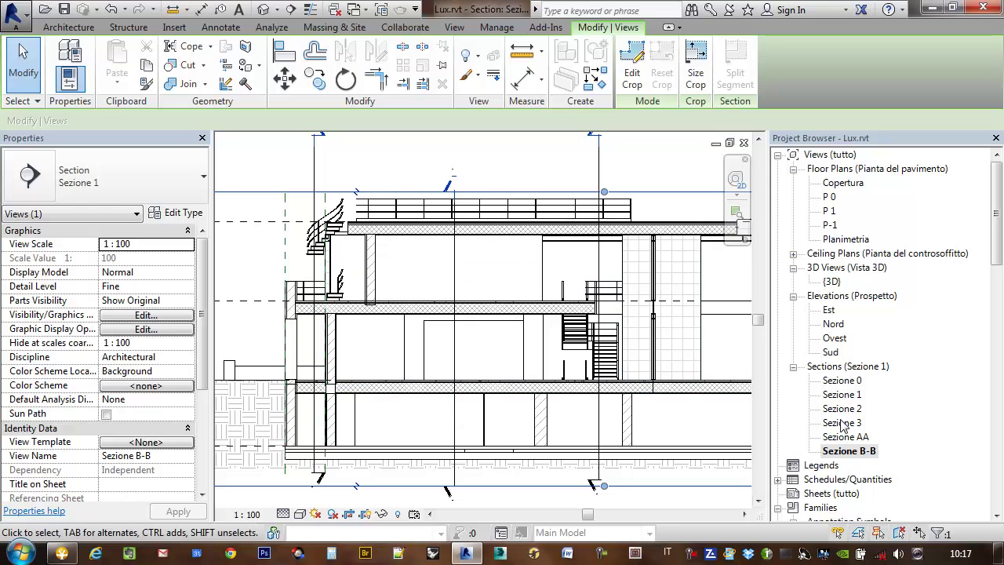
double_click(828, 197)
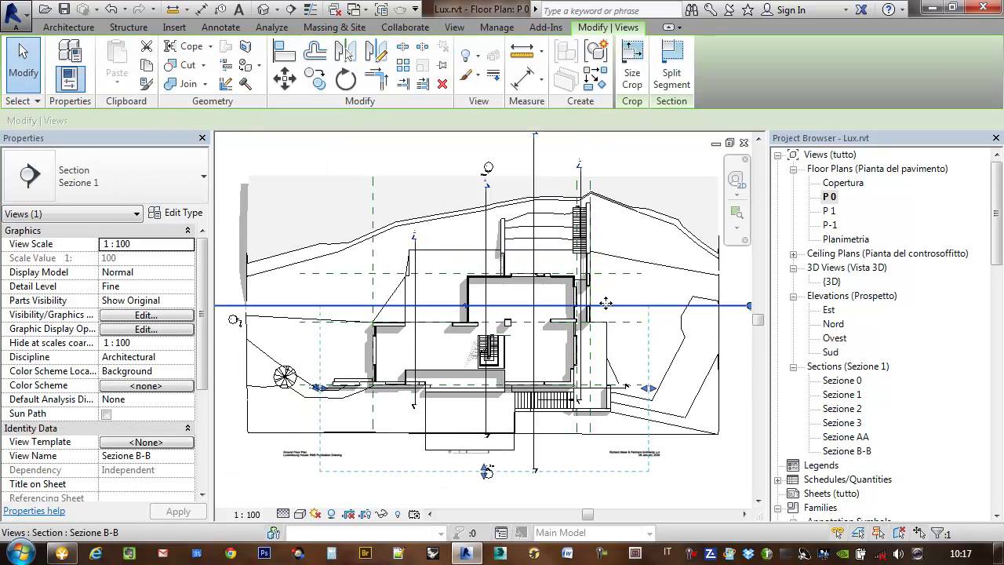
Step: On floor plan P 1, nudge the Sezione B-B line slightly north, just above the spiral stair
double_click(830, 211)
left_click(614, 308)
scroll(614, 308, "up", 3)
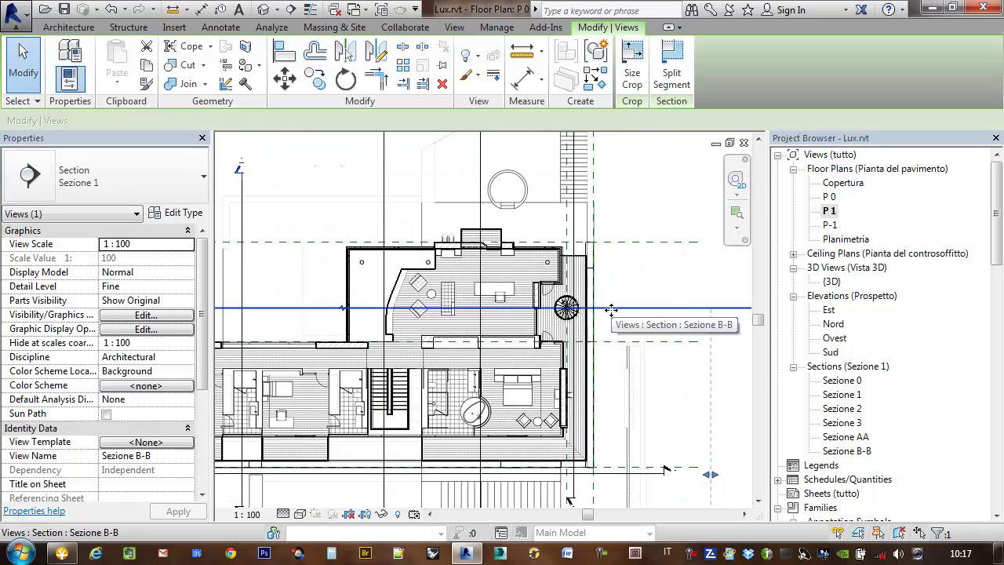
left_click_drag(616, 301, 615, 295)
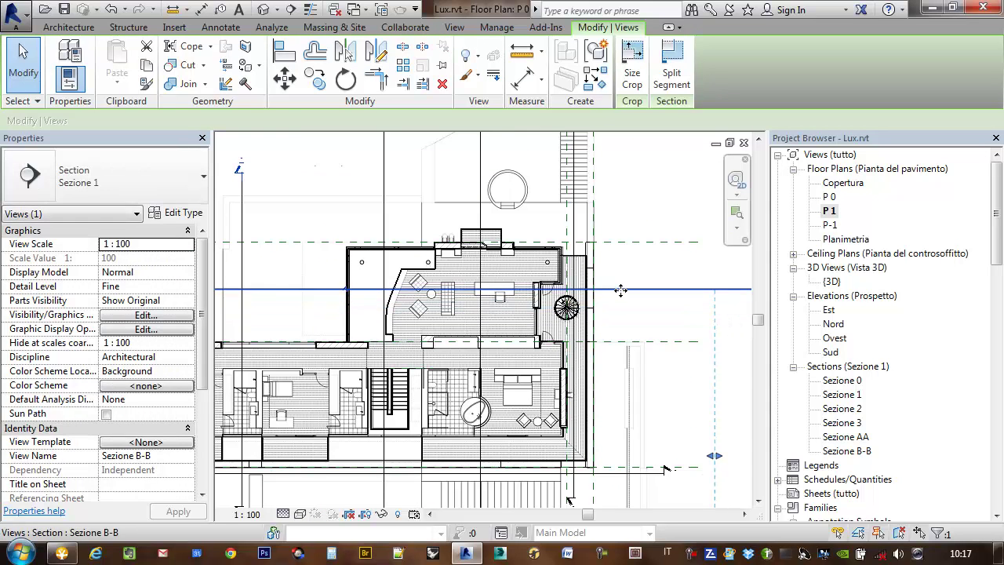
scroll(639, 302, "down", 2)
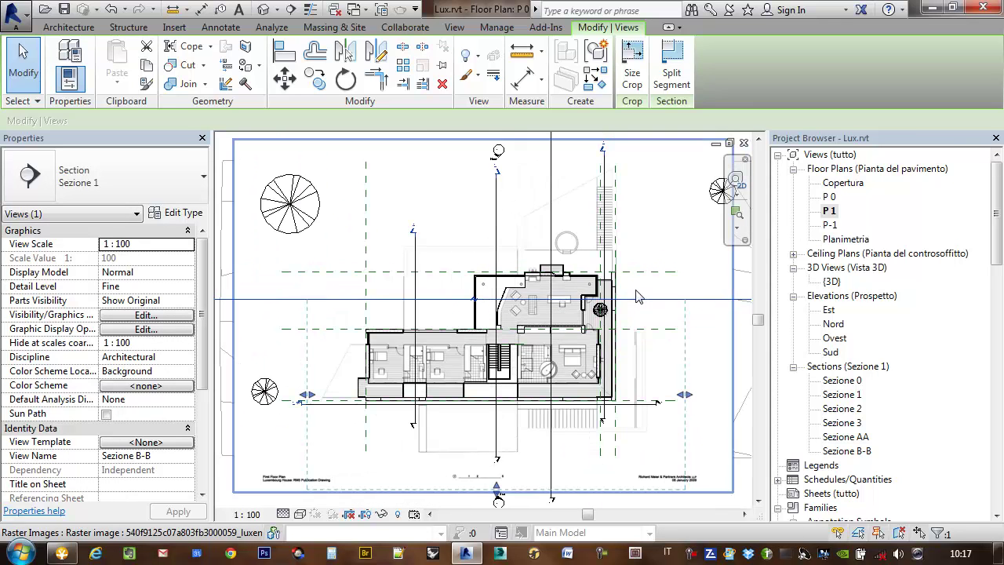
scroll(651, 308, "up", 1)
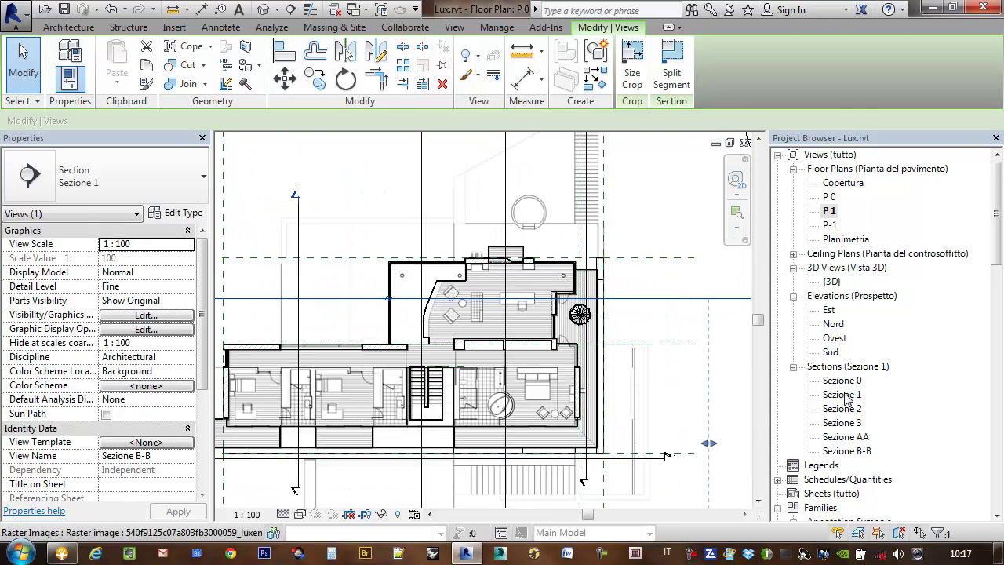
left_click(857, 451)
Step: In Sezione B-B, raise the crop region's top edge above the roof railing
double_click(852, 452)
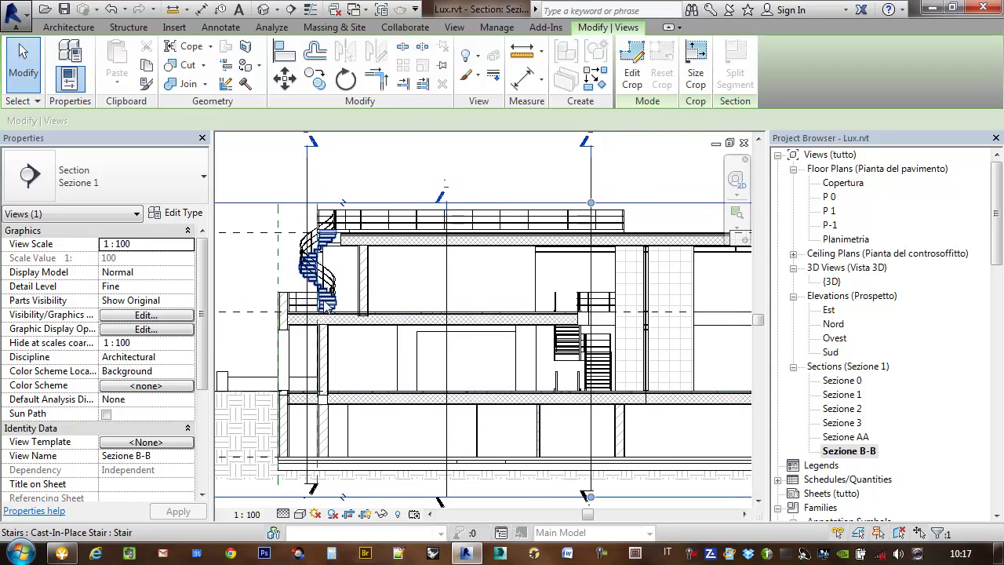
middle_click_drag(584, 337, 526, 329)
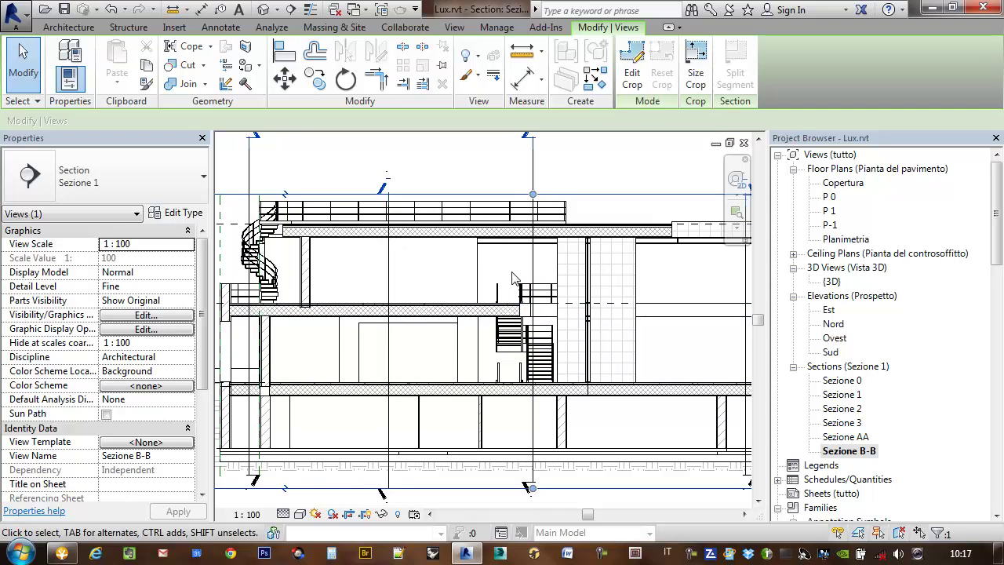
scroll(576, 350, "down", 1)
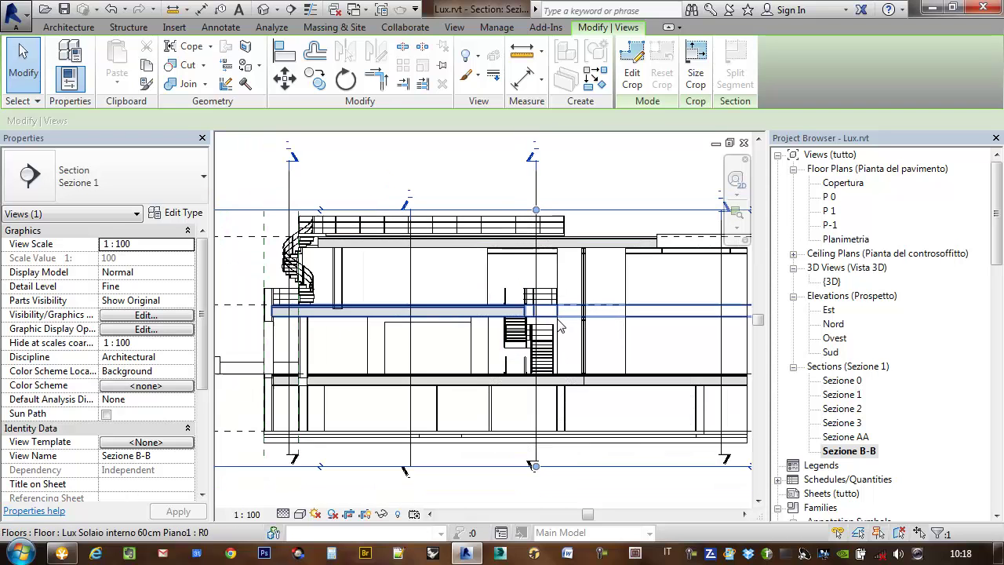
middle_click_drag(577, 350, 527, 357)
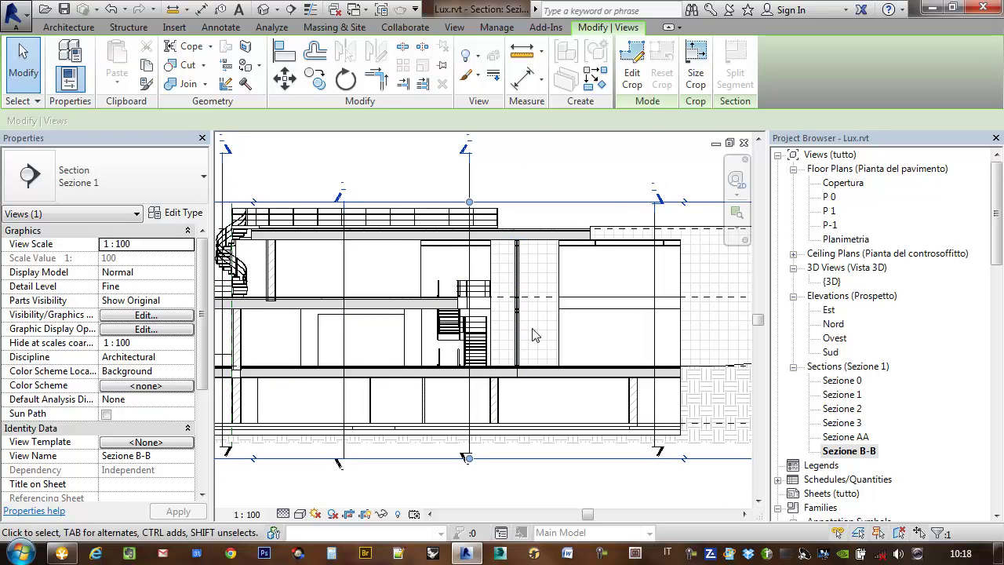
scroll(552, 335, "down", 1)
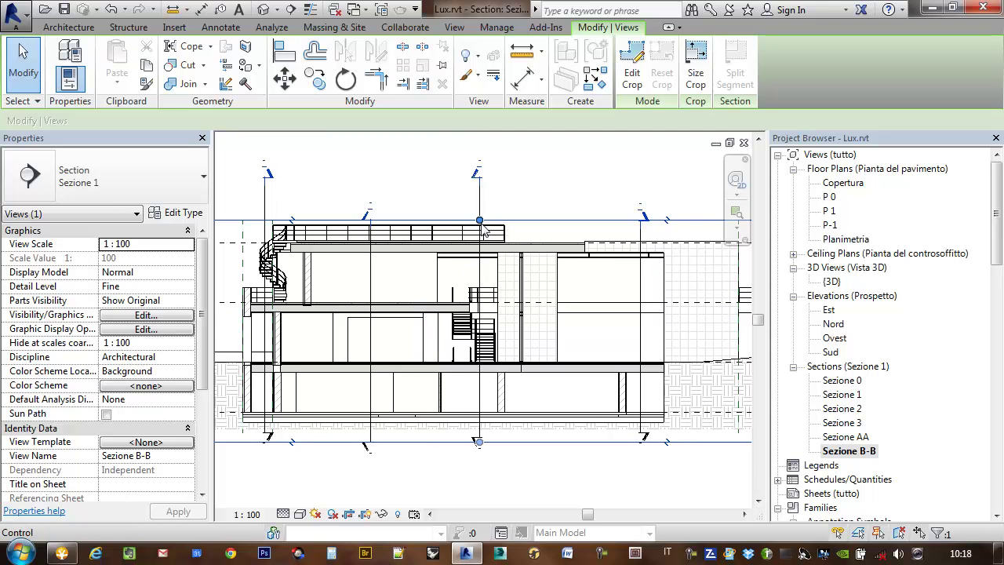
left_click_drag(480, 221, 480, 198)
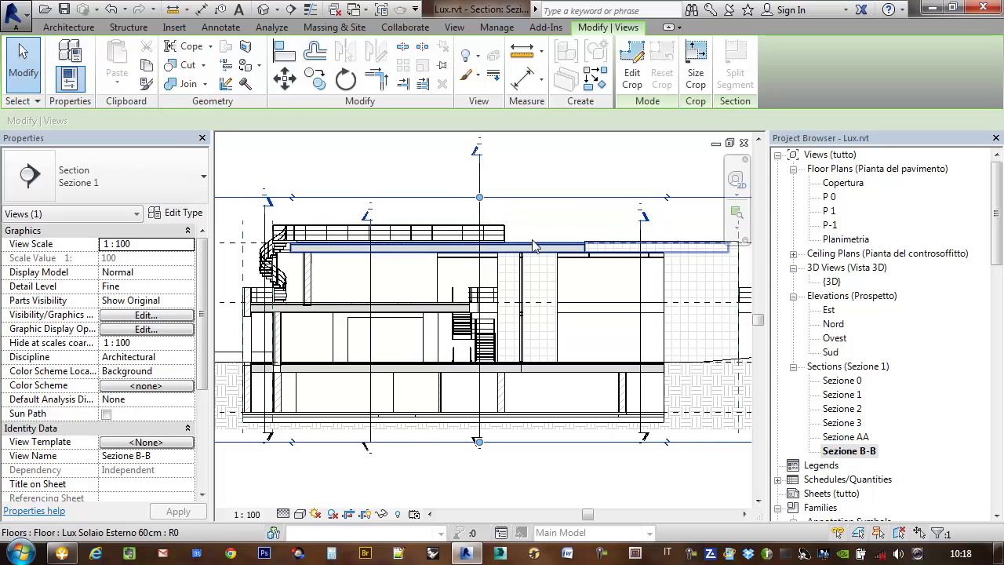
Step: Zoom in to inspect the roof slab, column junction and stairs in the section
scroll(575, 255, "up", 1)
scroll(575, 255, "up", 5)
scroll(572, 254, "up", 3)
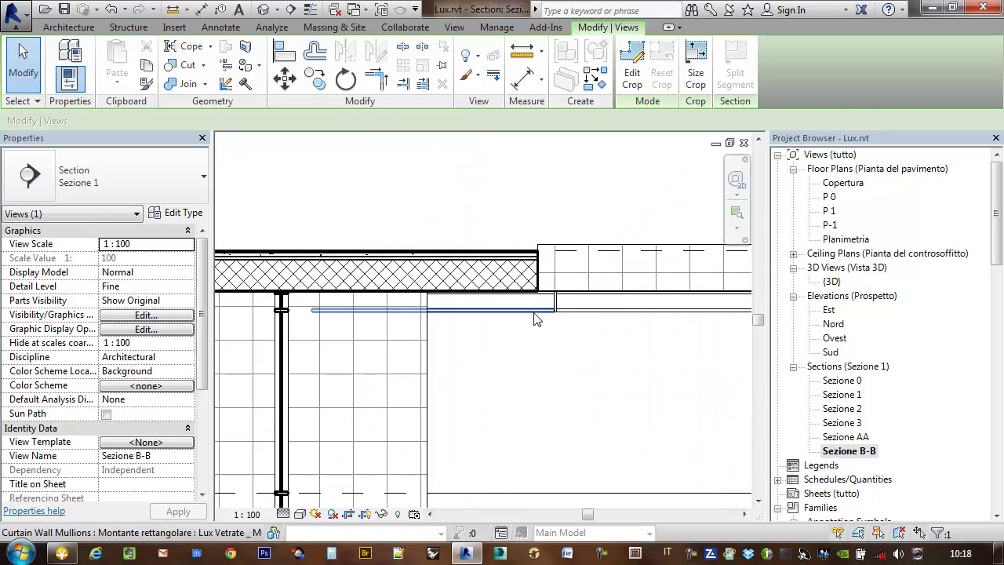
middle_click_drag(471, 327, 502, 327)
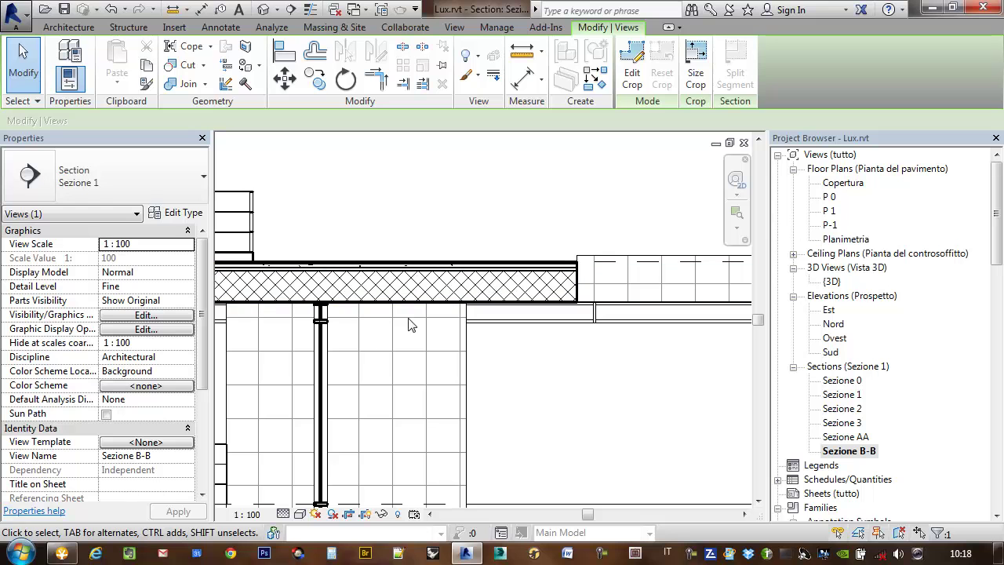
mouse_move(531, 307)
middle_mouse_down()
mouse_move(560, 298)
mouse_move(516, 241)
middle_mouse_up()
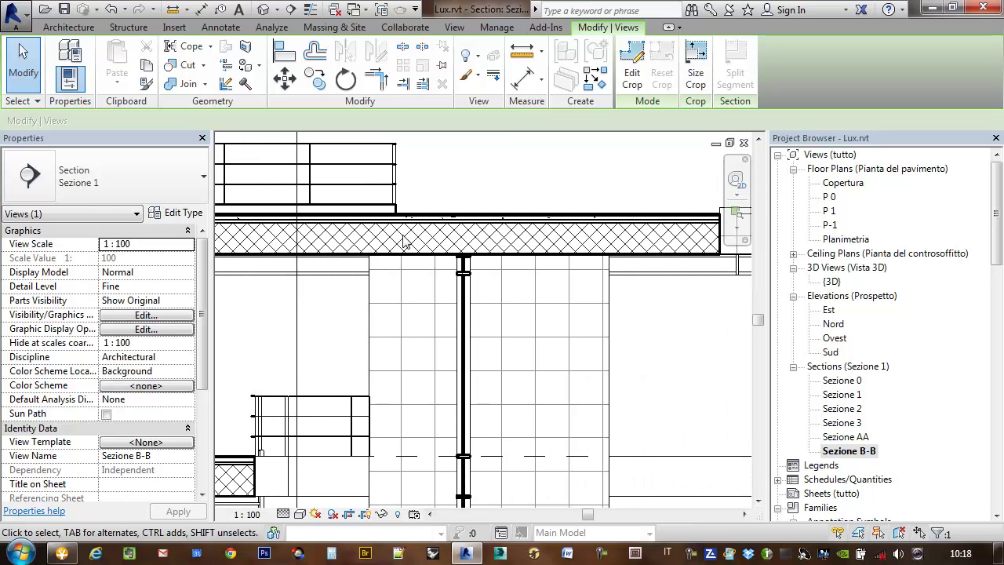
scroll(450, 251, "down", 2)
mouse_move(450, 251)
middle_mouse_down()
mouse_move(531, 317)
mouse_move(403, 314)
middle_mouse_up()
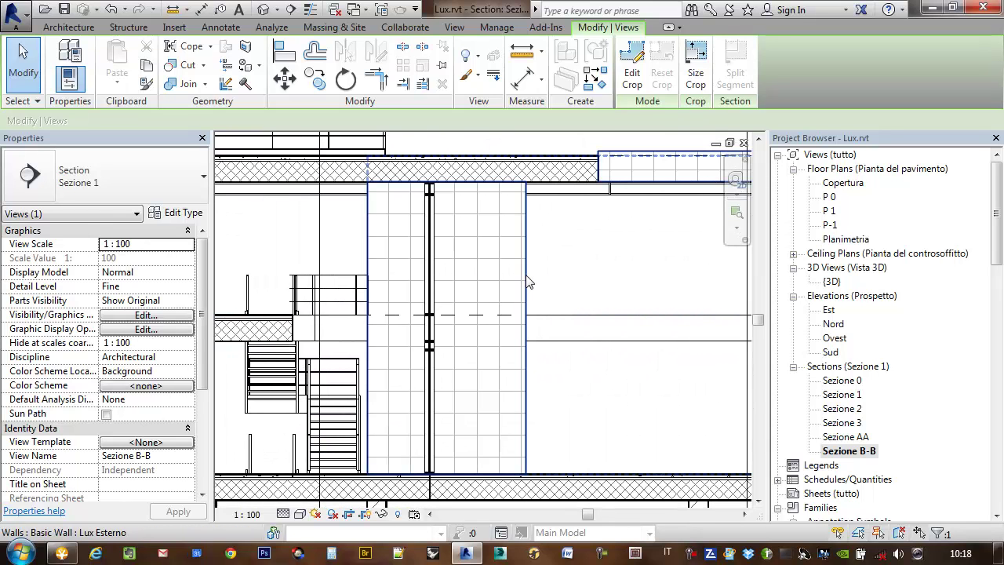
scroll(530, 266, "up", 3)
scroll(515, 204, "up", 2)
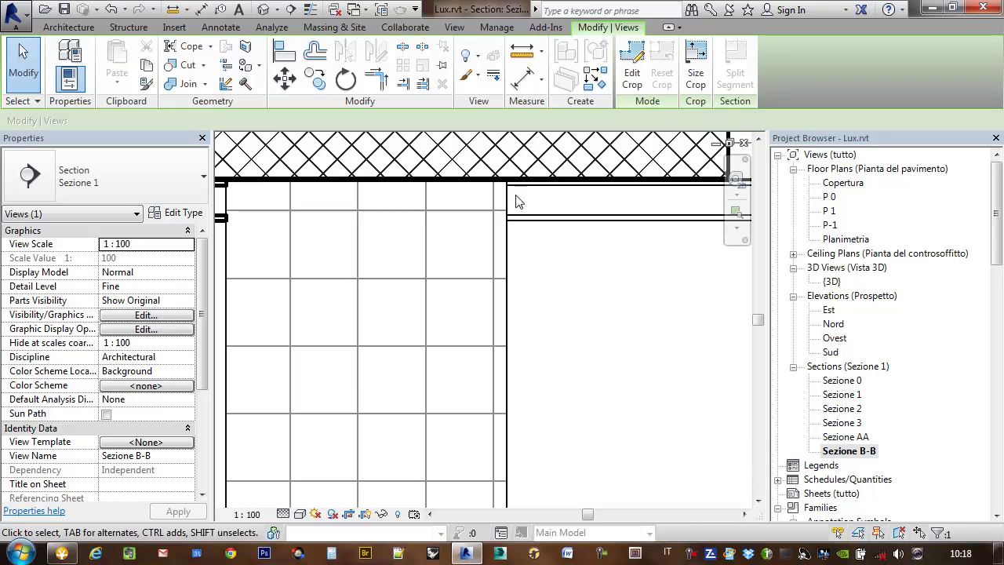
scroll(556, 313, "up", 1)
mouse_move(576, 265)
middle_mouse_down()
mouse_move(531, 348)
mouse_move(538, 354)
middle_mouse_up()
Step: Zoom out over the whole section, then check the central stairs and lower slab
scroll(531, 348, "down", 2)
scroll(538, 354, "down", 1)
scroll(396, 348, "down", 2)
scroll(396, 349, "down", 1)
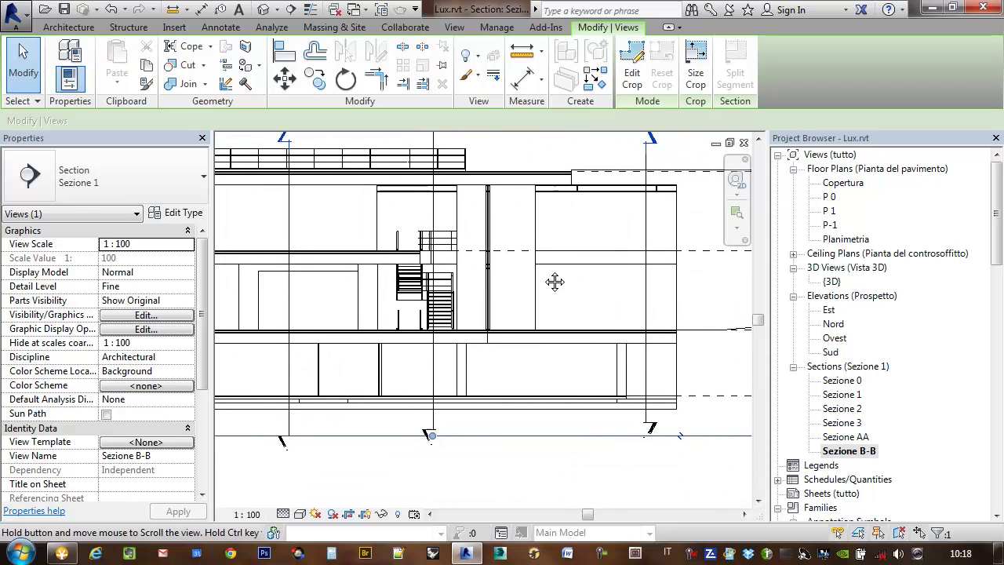
middle_click_drag(614, 280, 536, 272)
scroll(361, 337, "up", 2)
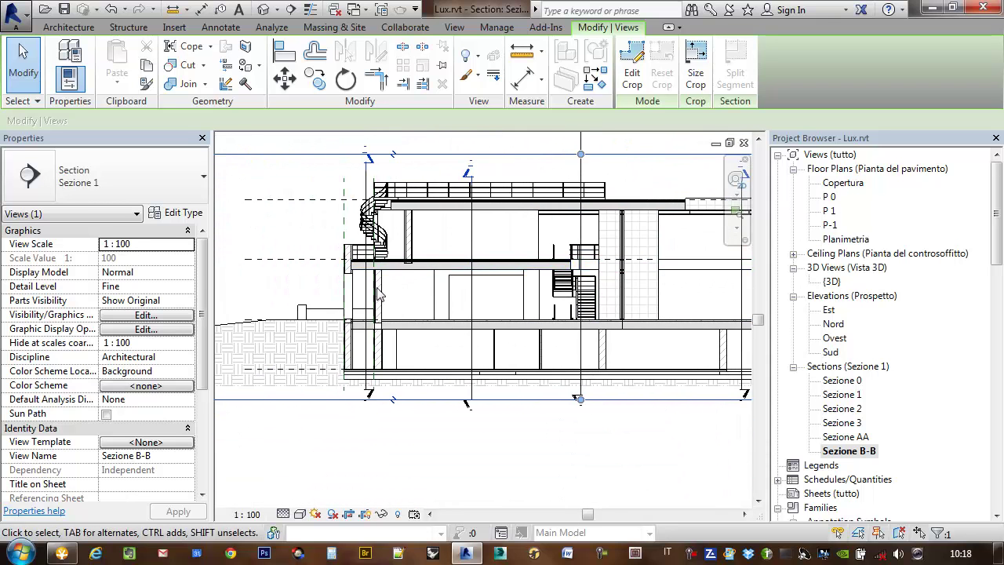
middle_click_drag(593, 311, 483, 408)
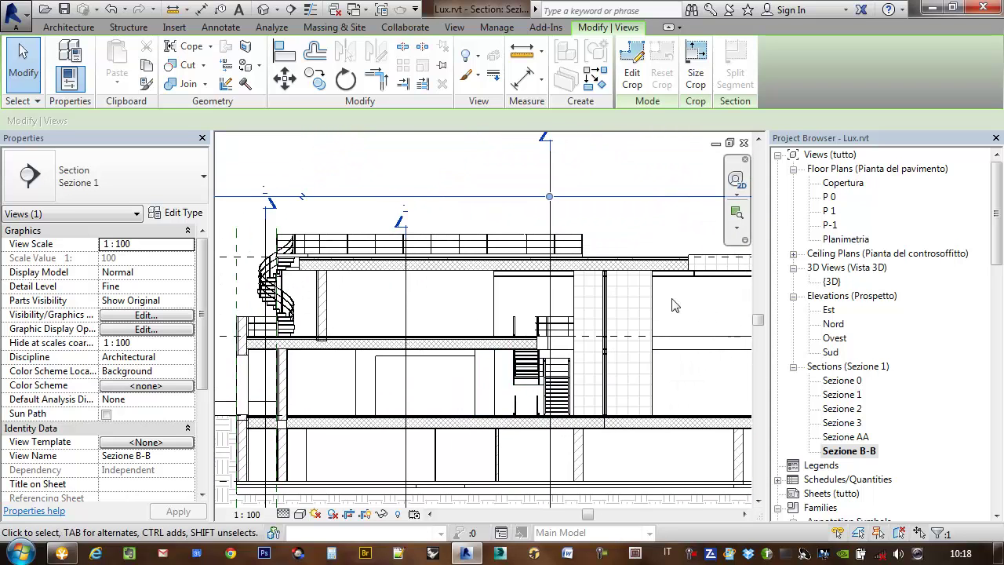
mouse_move(627, 241)
middle_mouse_down()
mouse_move(515, 236)
mouse_move(536, 206)
mouse_move(556, 200)
middle_mouse_up()
middle_click_drag(547, 348, 549, 298)
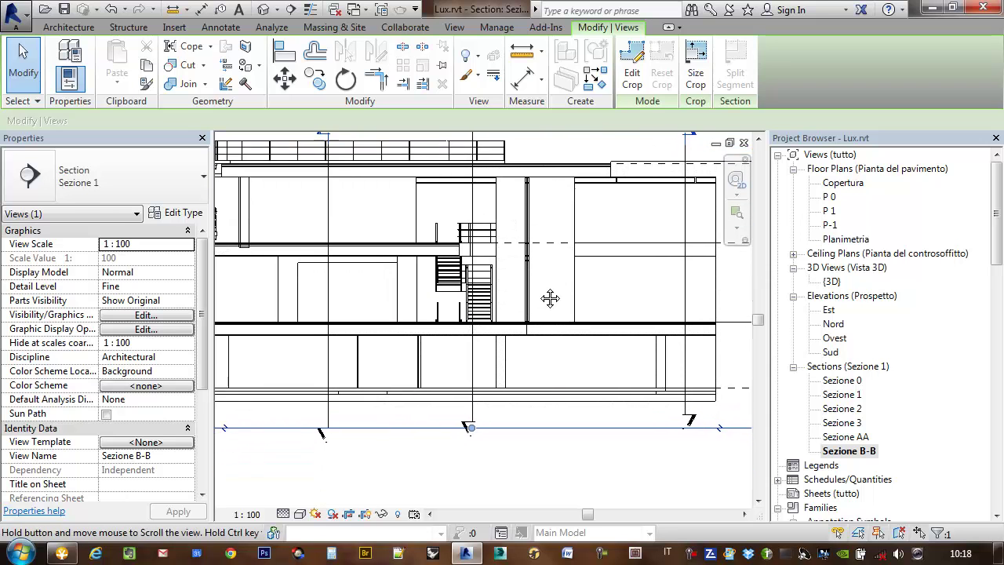
scroll(517, 345, "up", 3)
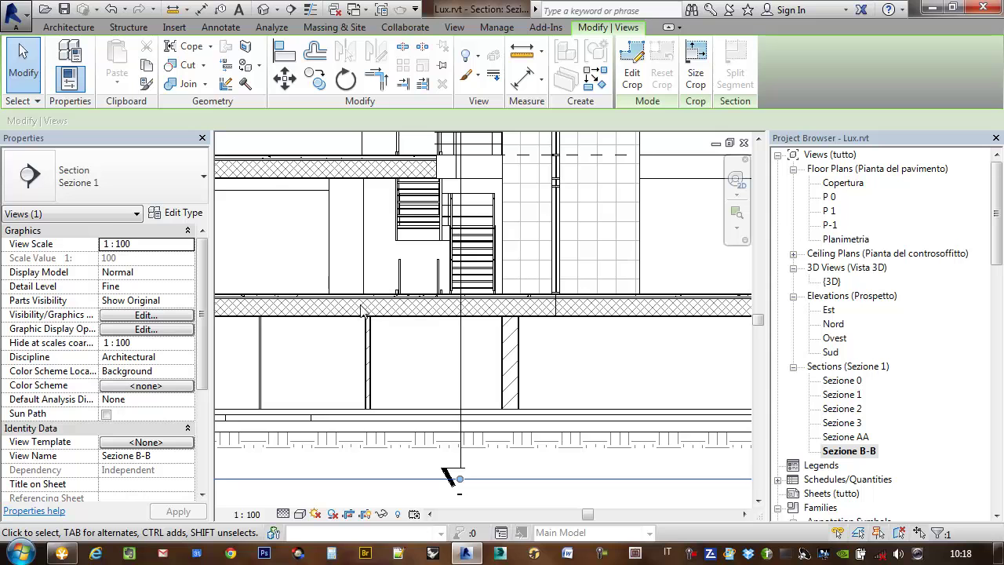
middle_click_drag(433, 283, 380, 435)
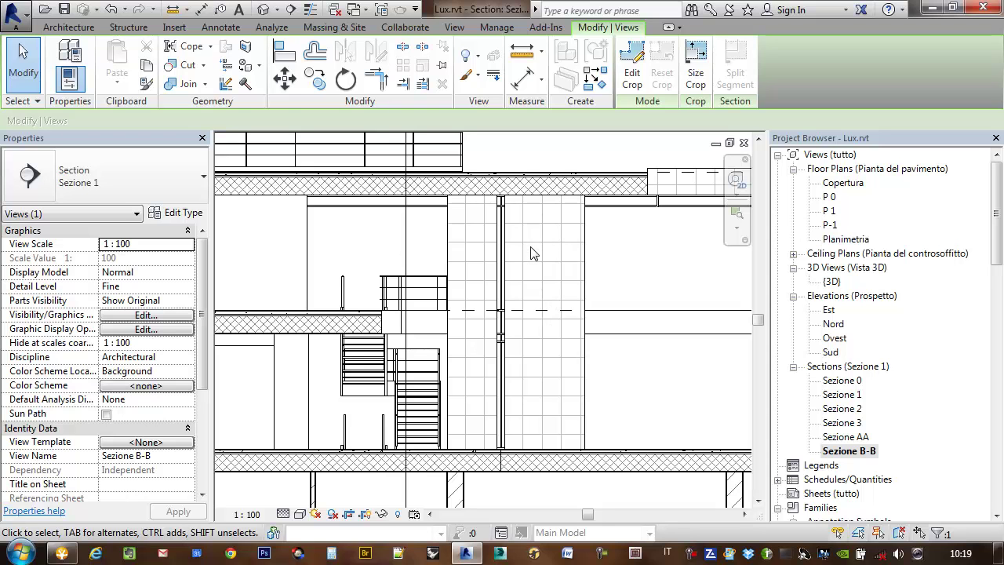
scroll(530, 253, "down", 2)
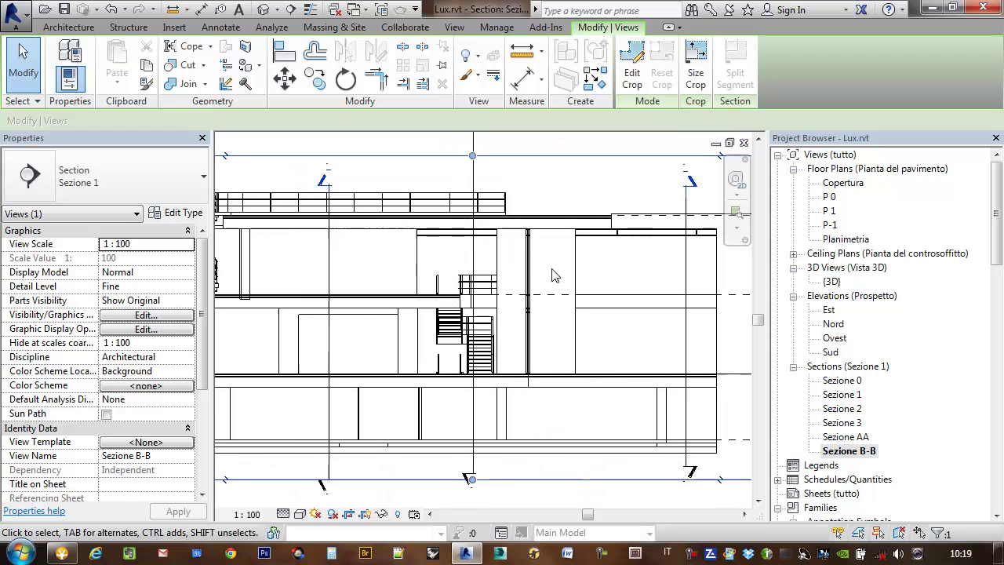
middle_click_drag(549, 273, 573, 280)
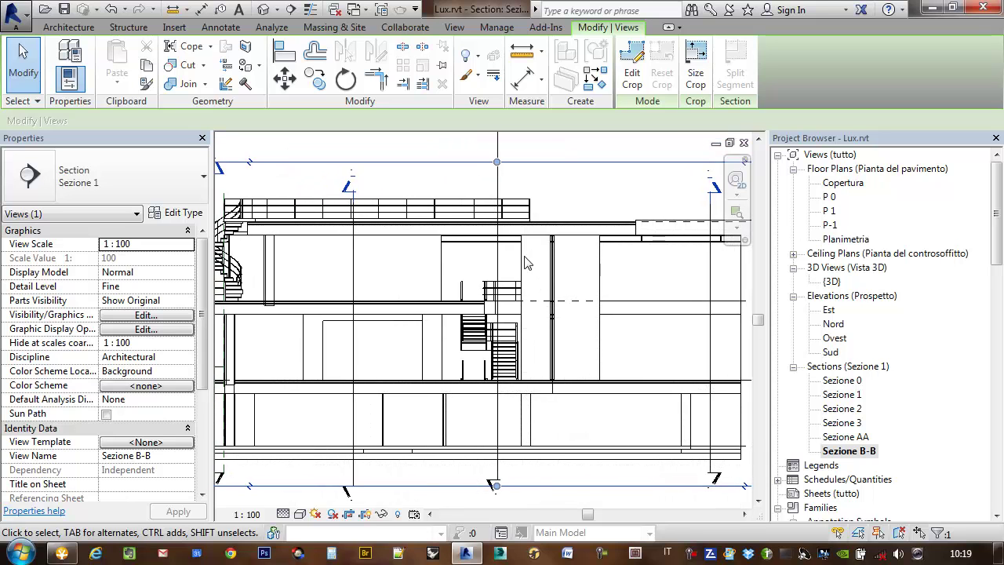
Step: Select the roof slab and open the layer structure of its type, Lux Solaio Esterno 60cm
left_click(400, 235)
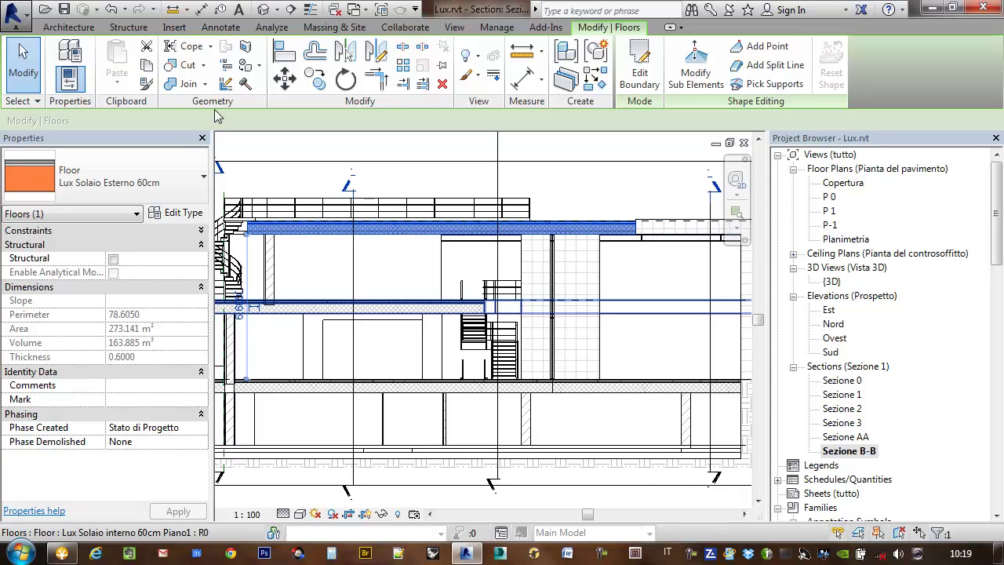
left_click(192, 223)
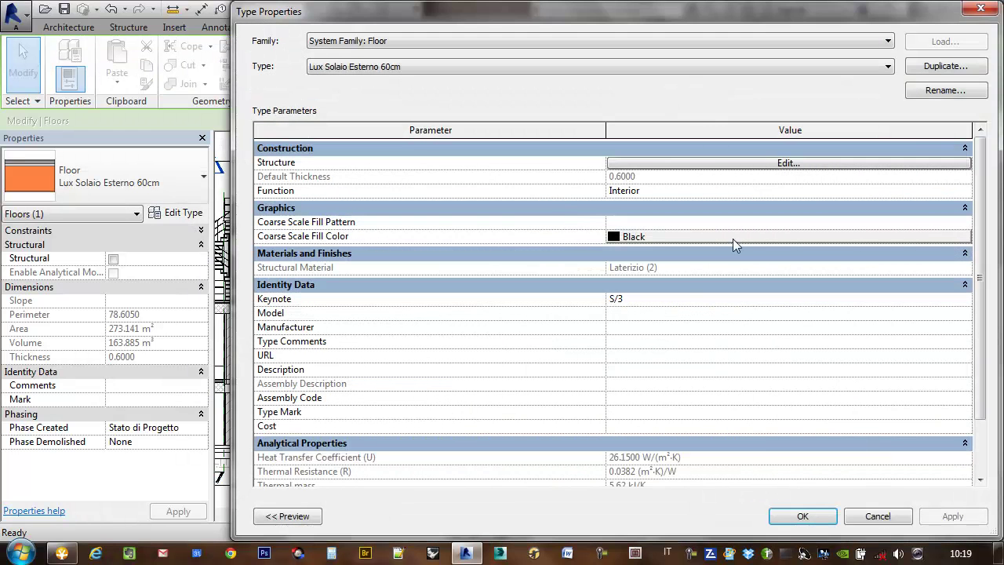
mouse_move(597, 5)
left_mouse_down()
mouse_move(580, 67)
mouse_move(493, 33)
left_mouse_up()
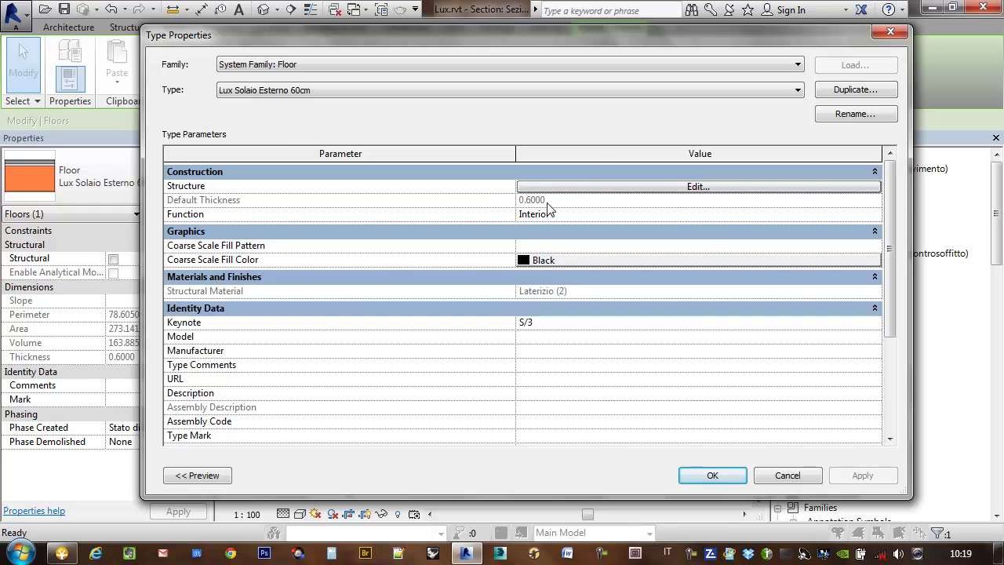
left_click(601, 189)
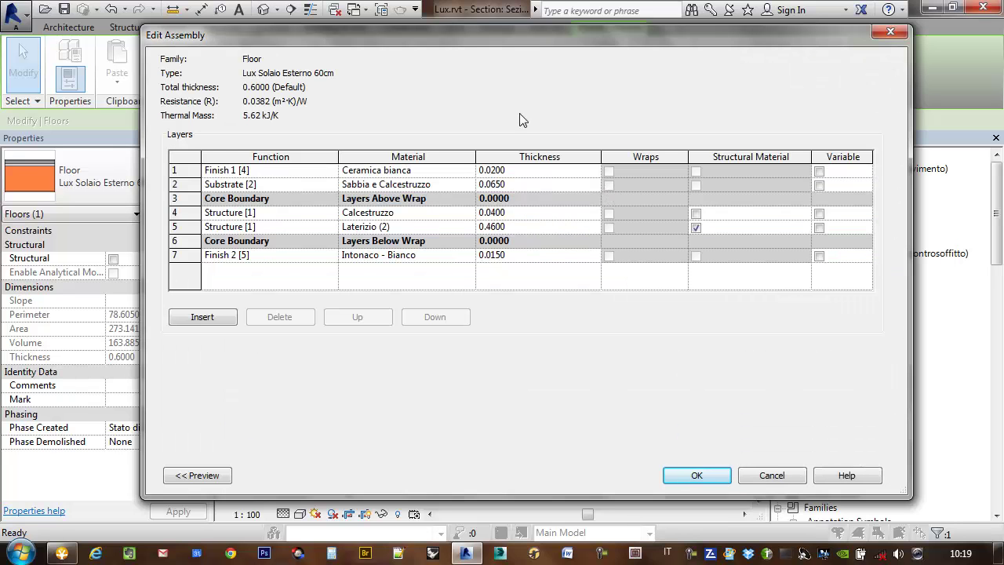
Step: Show the section preview of the Lux Solaio Esterno 60cm layers beside the layer list
left_click_drag(503, 40, 597, 50)
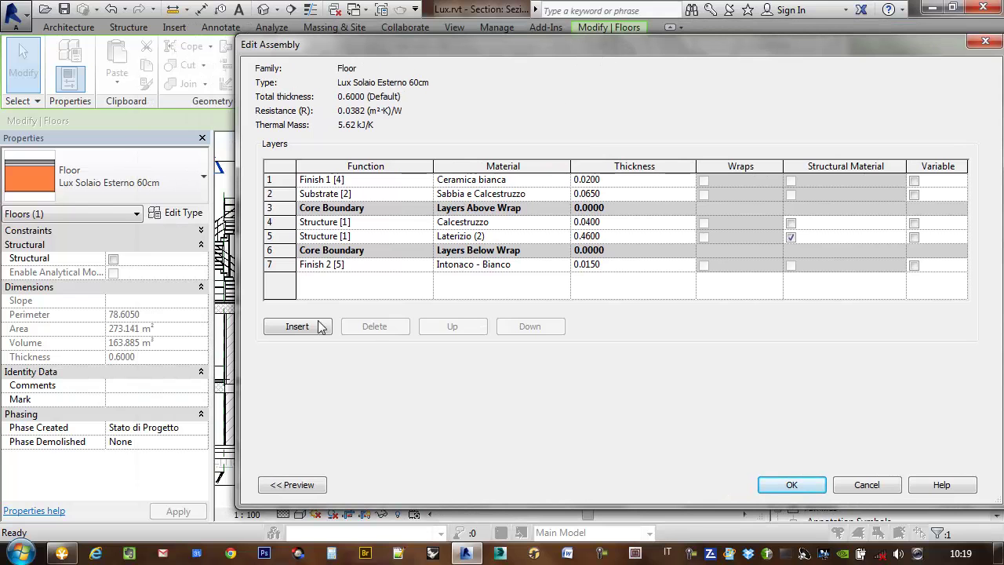
left_click(291, 485)
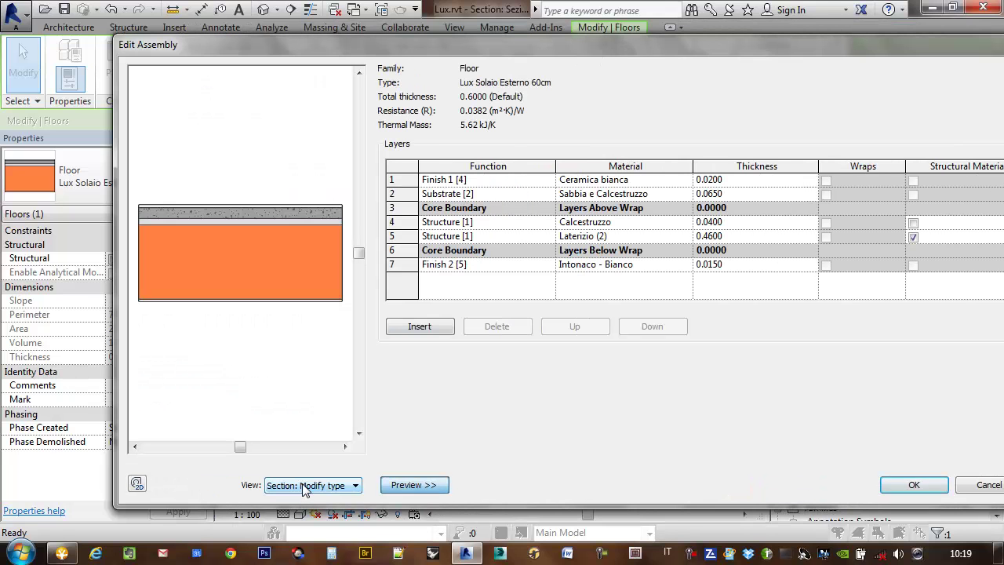
left_click(416, 486)
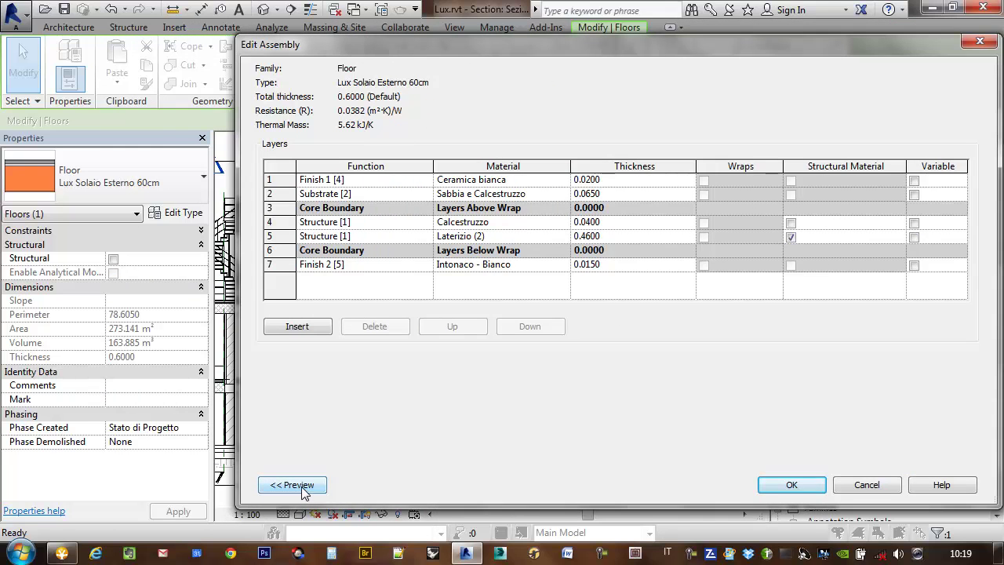
left_click(303, 486)
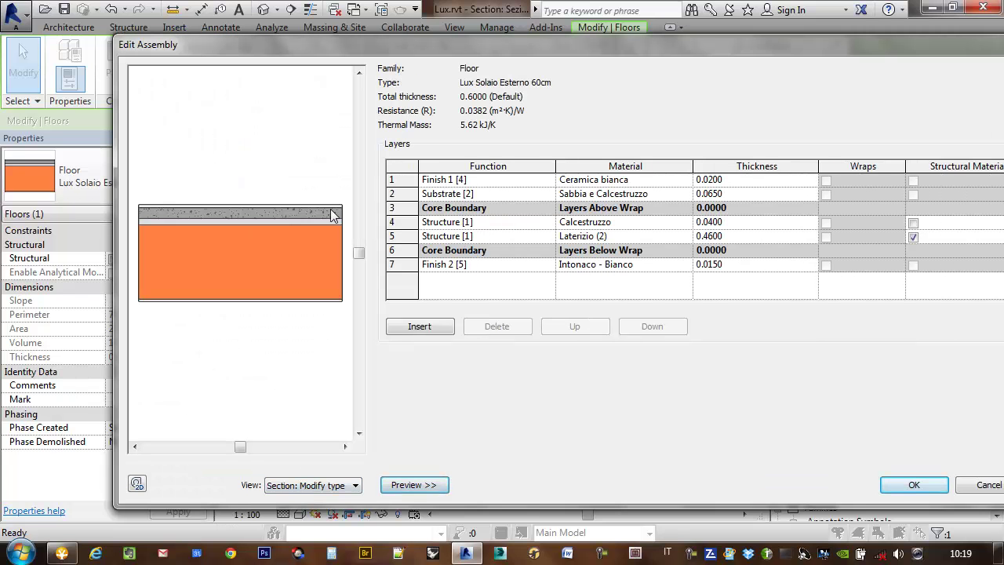
left_click_drag(327, 42, 241, 24)
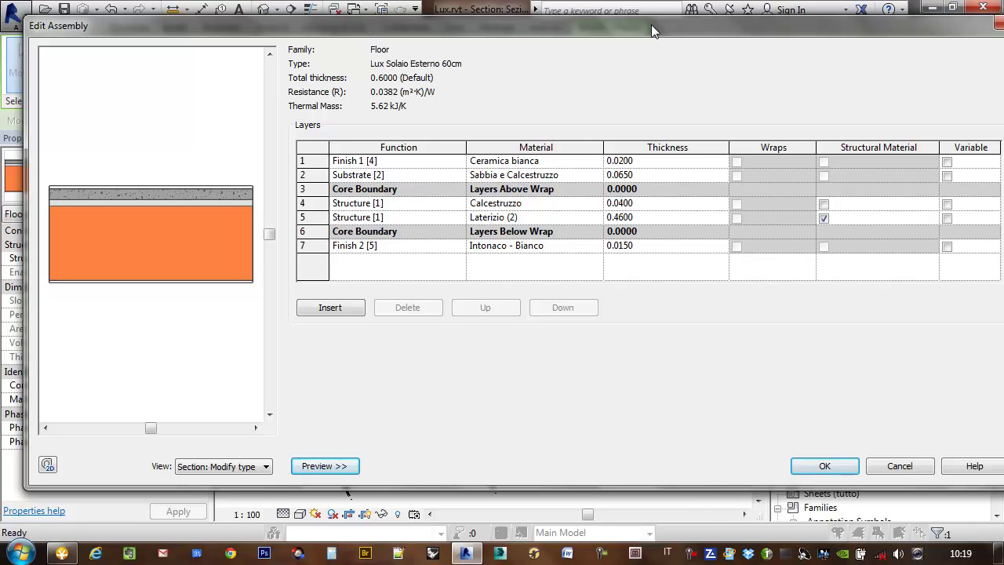
left_click_drag(651, 29, 623, 27)
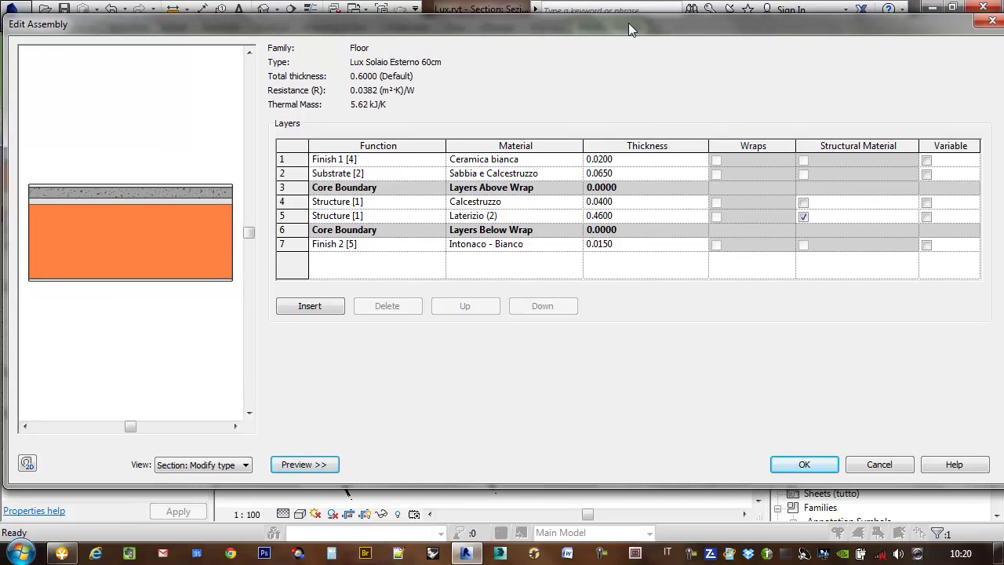
Step: Replace the first layer's material name Ceramica bianca with 'dadfa'
left_click(525, 162)
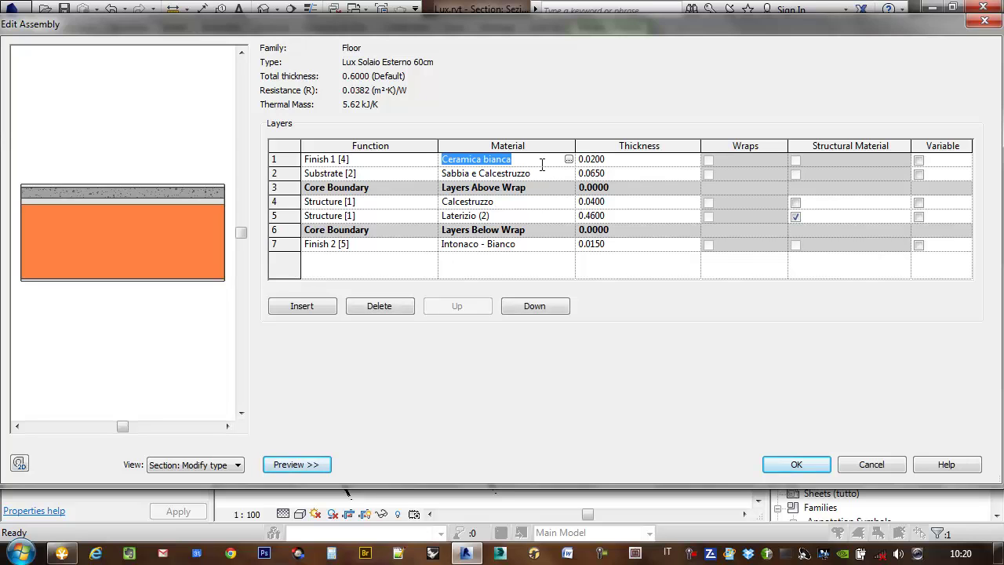
left_click(541, 164)
left_click_drag(529, 162, 441, 161)
type("dadfa")
key("Return")
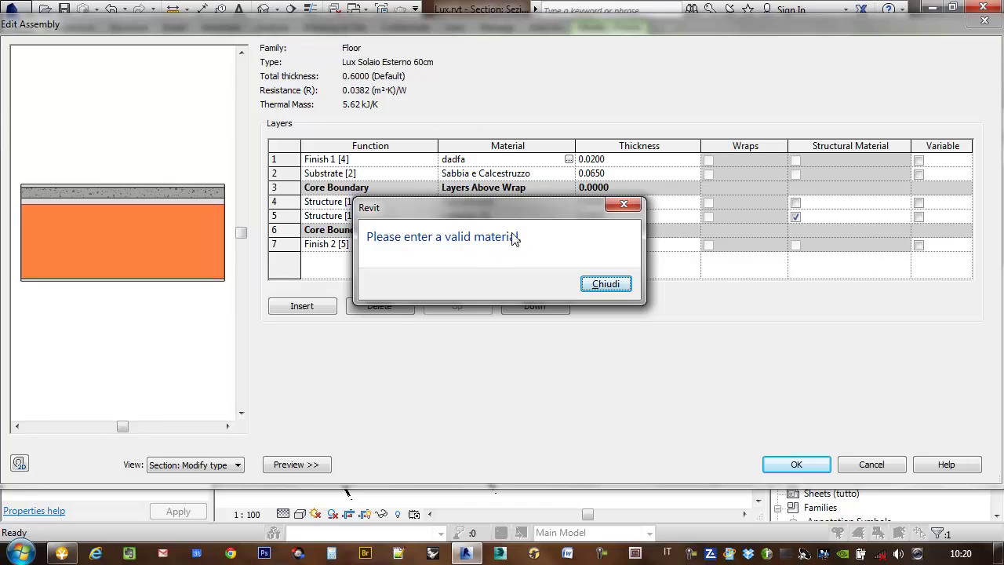
Step: Dismiss the invalid-material error and reopen the first layer's Ceramica bianca material in the Material Browser
left_click(606, 285)
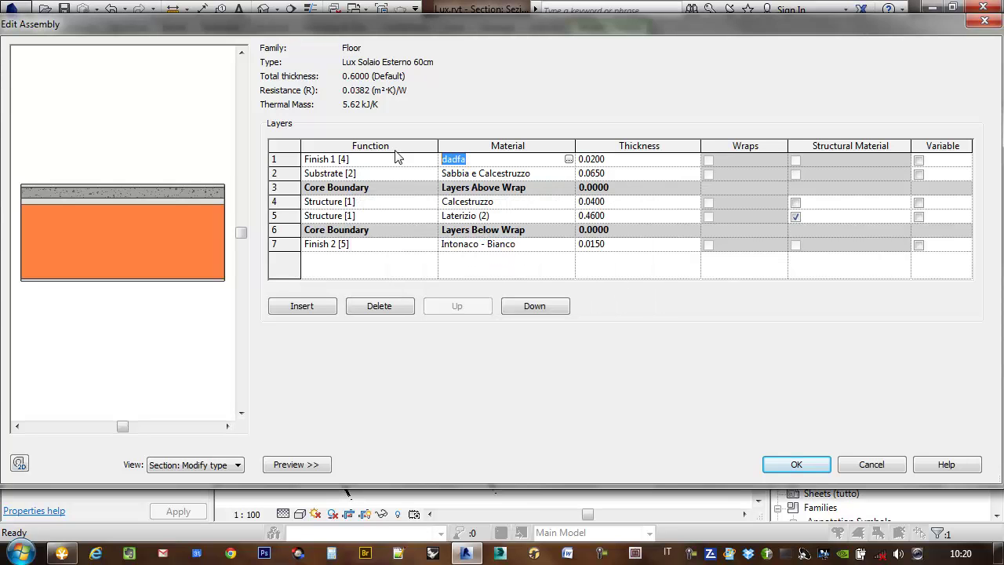
key("Escape")
left_click(685, 177)
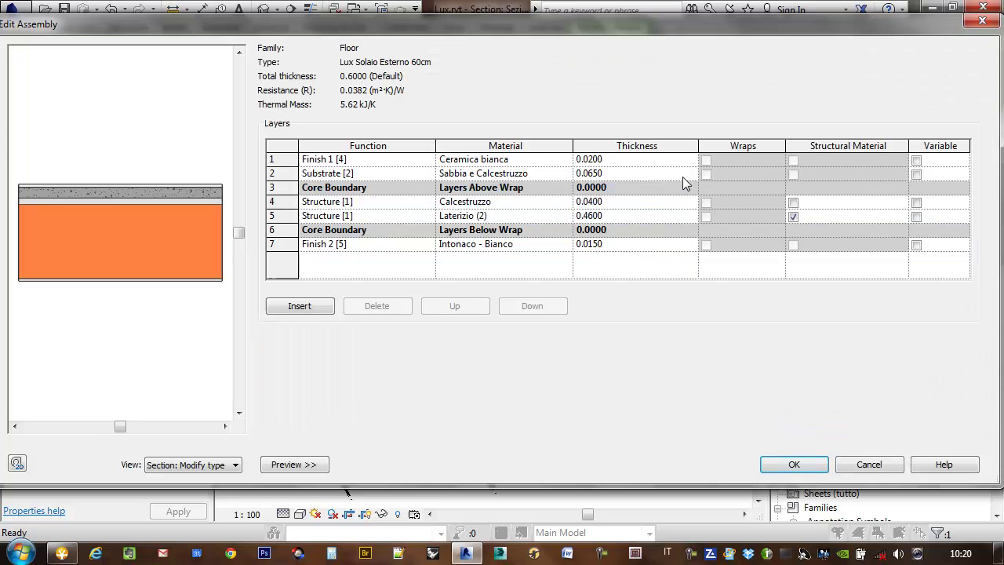
left_click(541, 160)
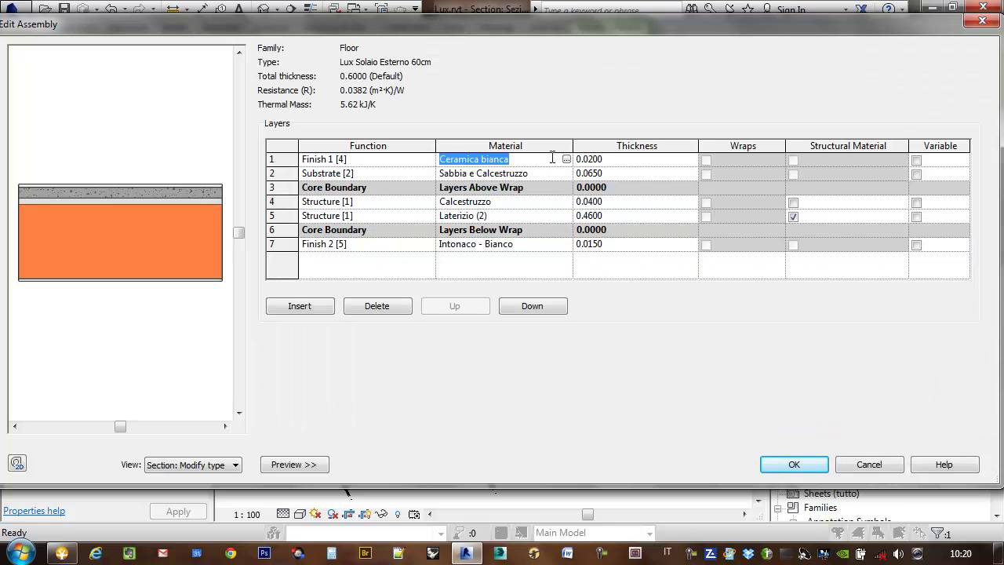
left_click(566, 159)
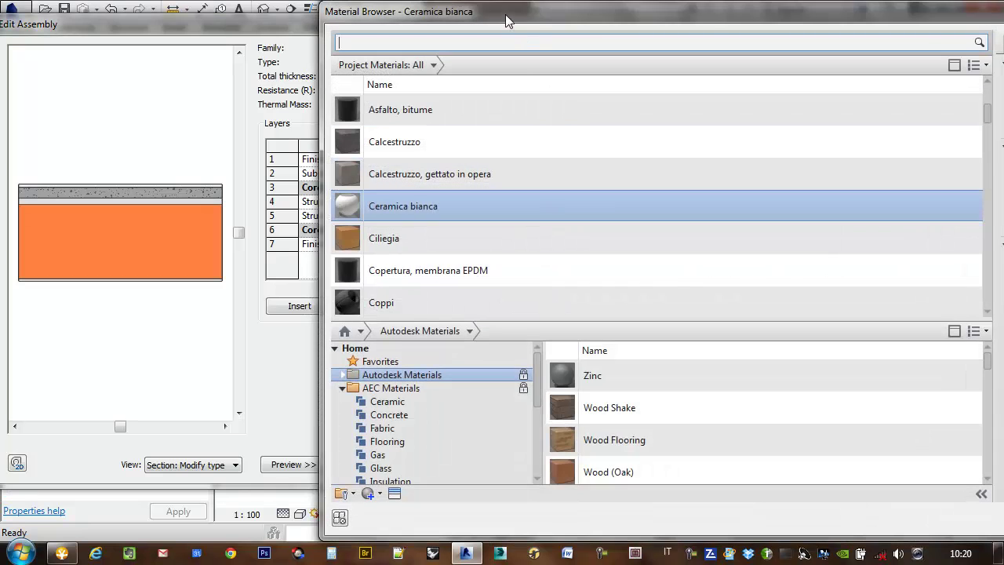
Step: Reposition and resize the Material Browser window and enlarge its library panel
left_click_drag(502, 6, 323, 30)
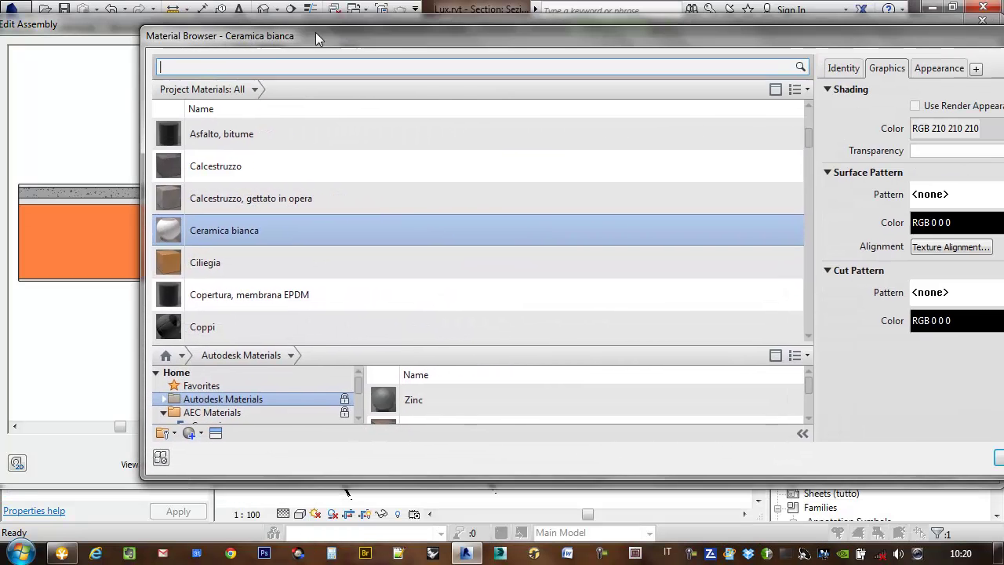
left_click_drag(392, 344, 394, 255)
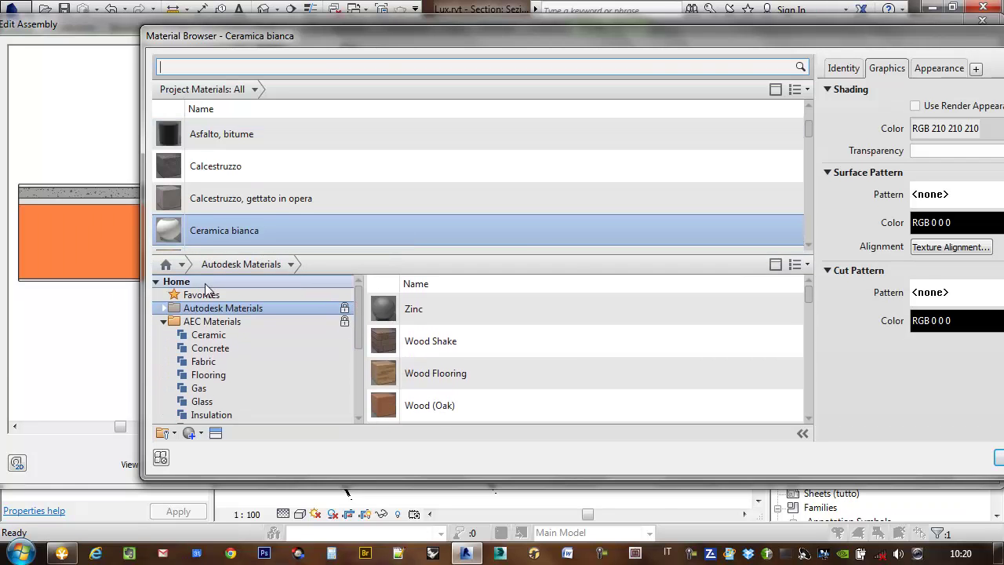
left_click_drag(740, 36, 634, 29)
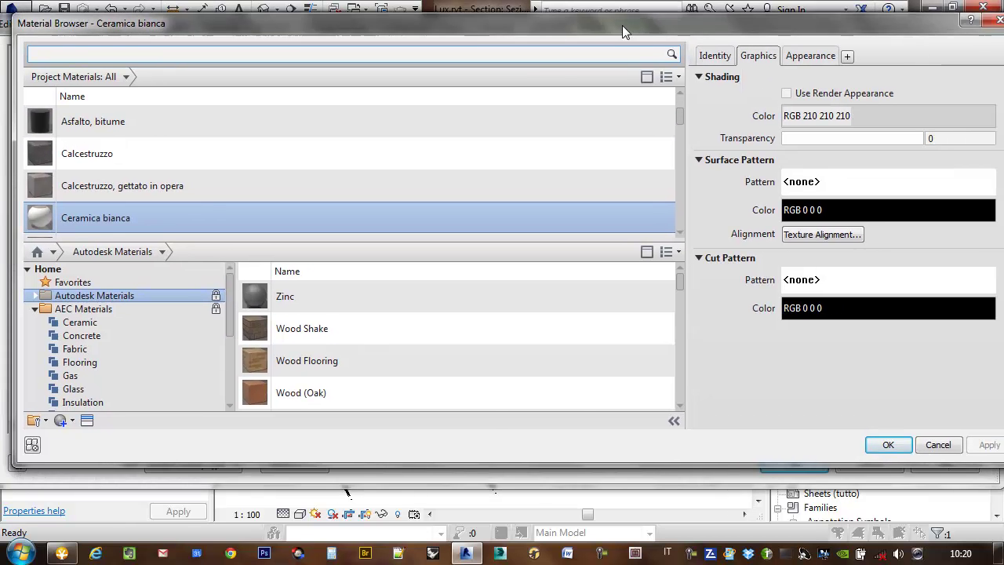
left_click_drag(37, 225, 174, 225)
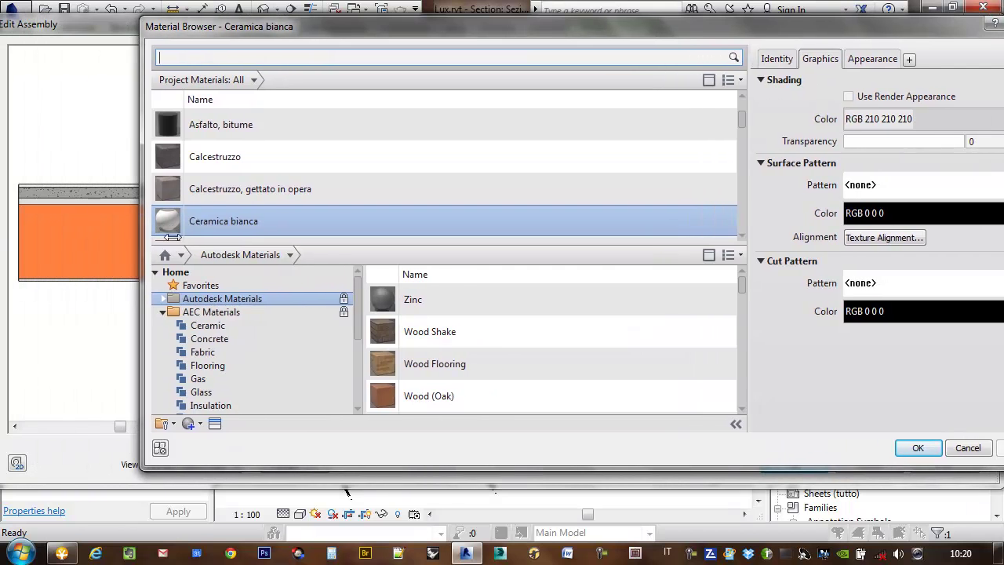
mouse_move(422, 33)
left_mouse_down()
mouse_move(313, 25)
mouse_move(331, 34)
left_mouse_up()
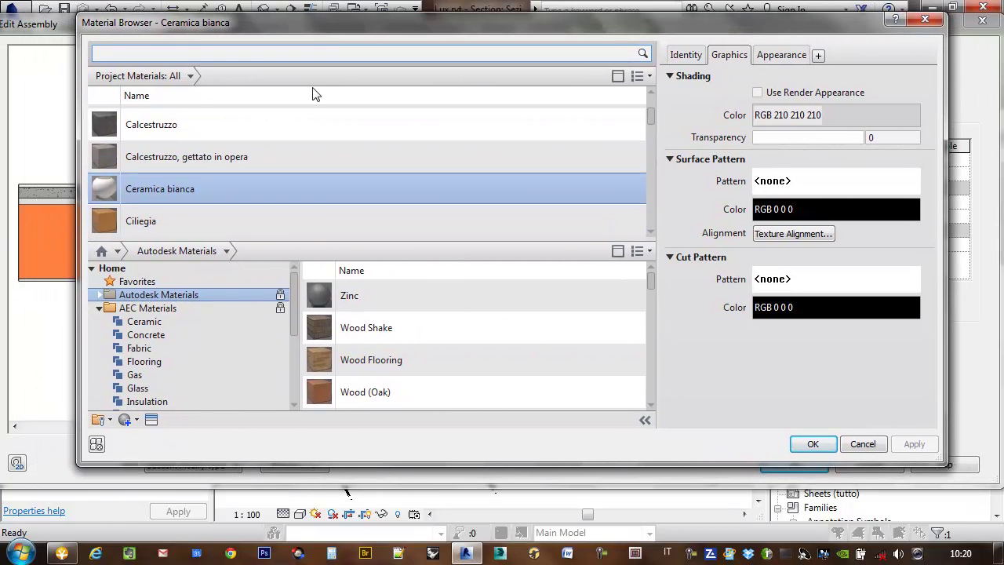
Step: Show Ceramica bianca's Identity details, class Ceramica
scroll(654, 121, "up", 1)
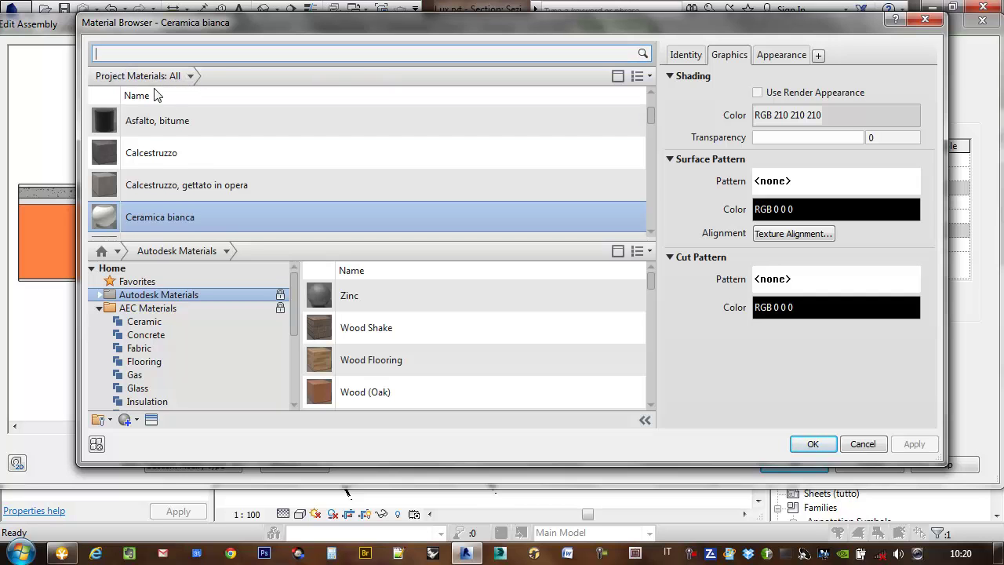
scroll(157, 188, "down", 1)
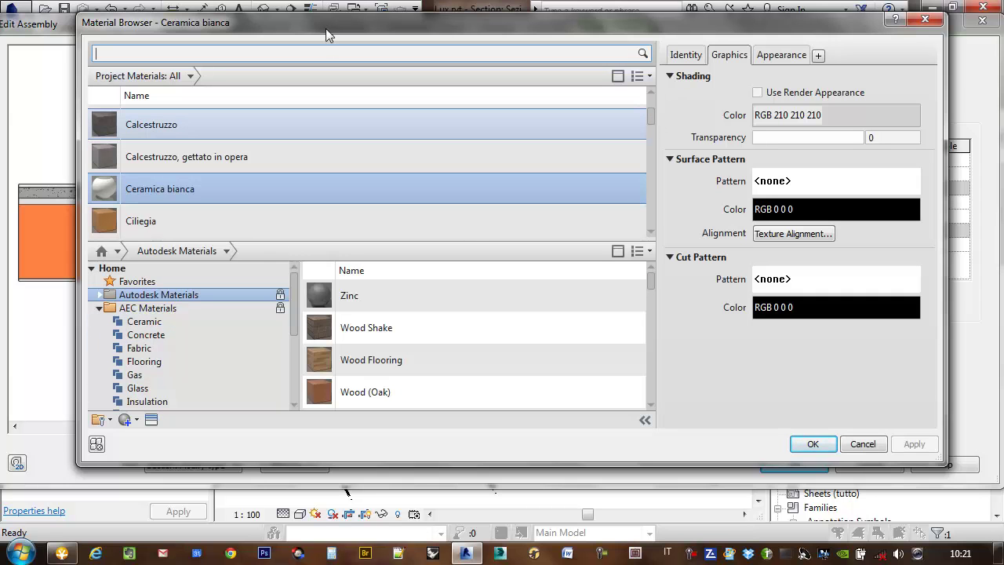
scroll(509, 121, "up", 1)
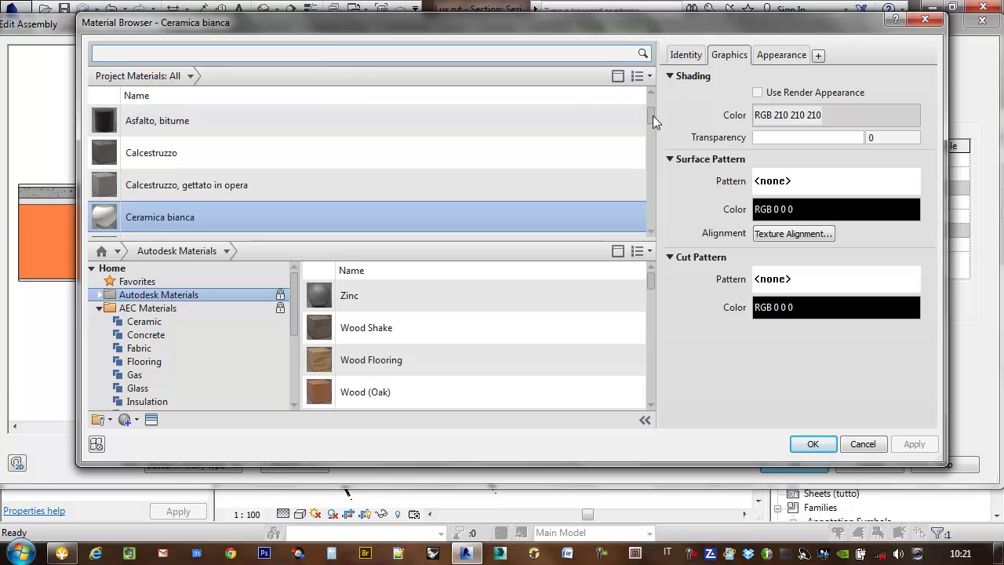
left_click_drag(651, 116, 663, 94)
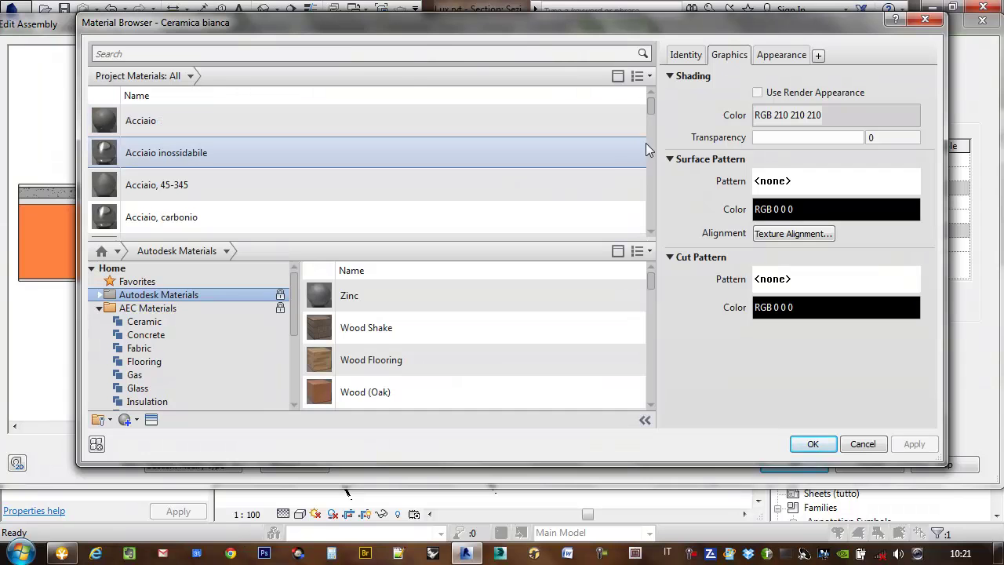
left_click_drag(652, 111, 656, 150)
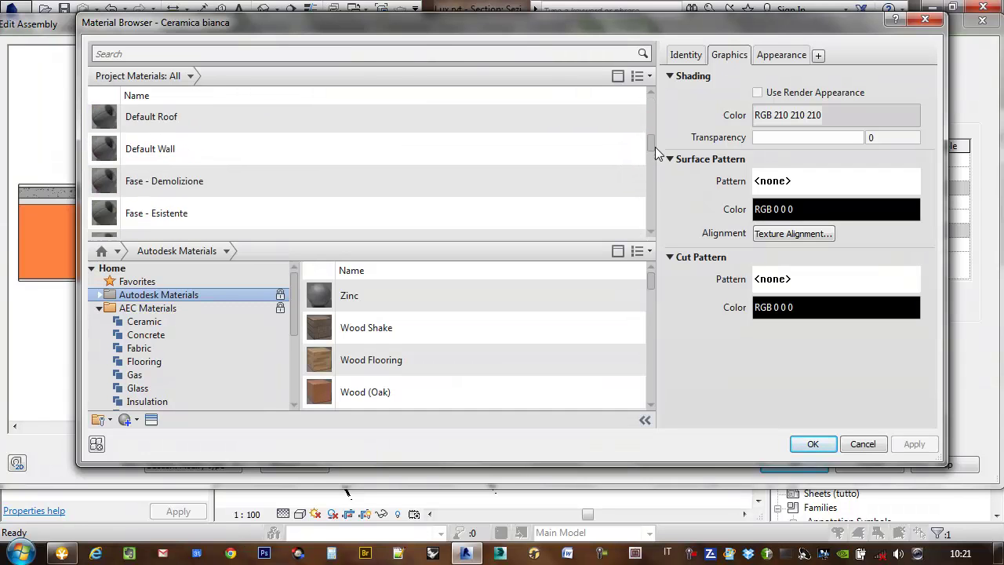
left_click(683, 54)
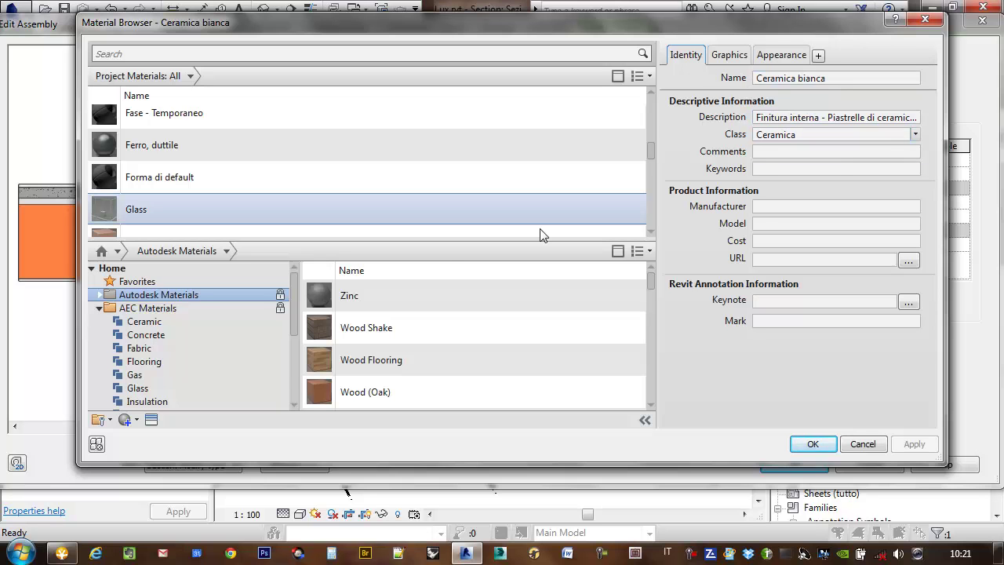
Step: Check Ceramica bianca's graphics settings (shading RGB 210 210 210), then close the Material Browser
scroll(541, 231, "down", 1)
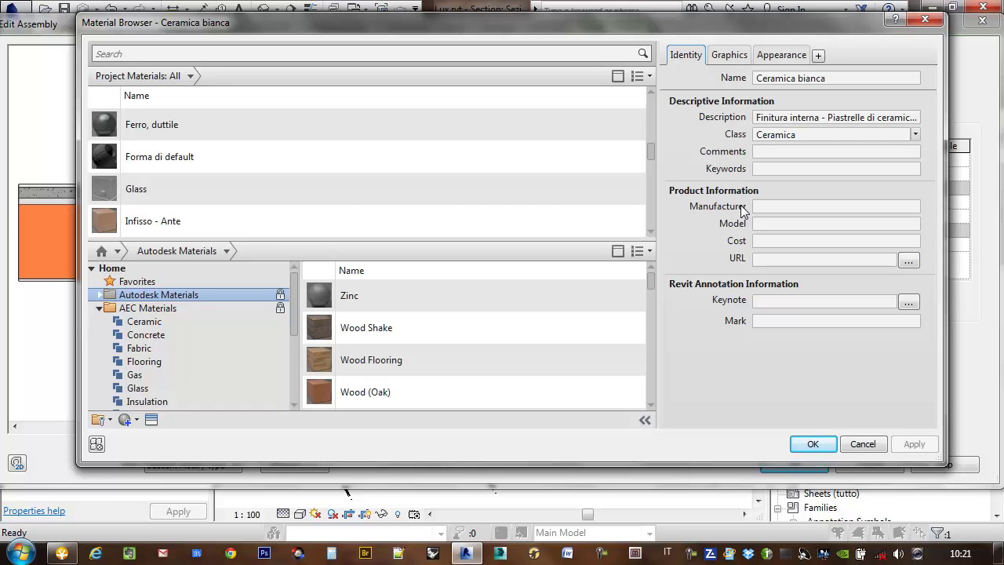
left_click(737, 63)
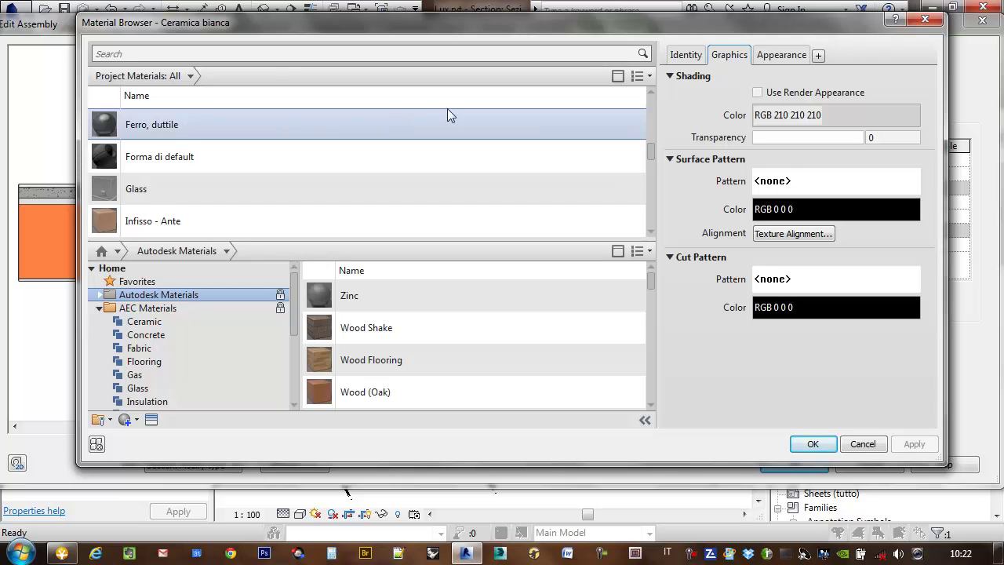
scroll(448, 115, "up", 1)
left_click_drag(206, 37, 318, 92)
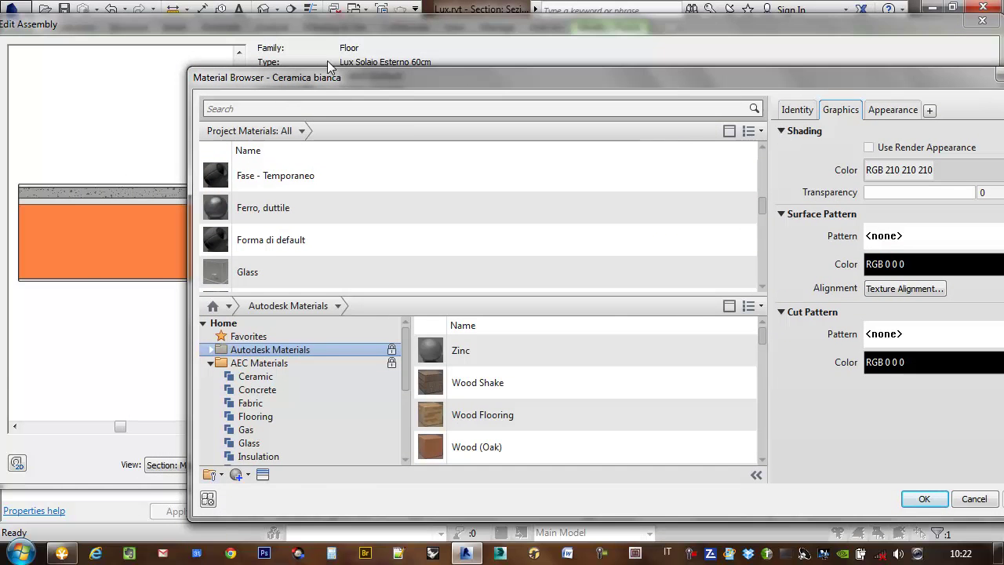
left_click_drag(385, 78, 268, 41)
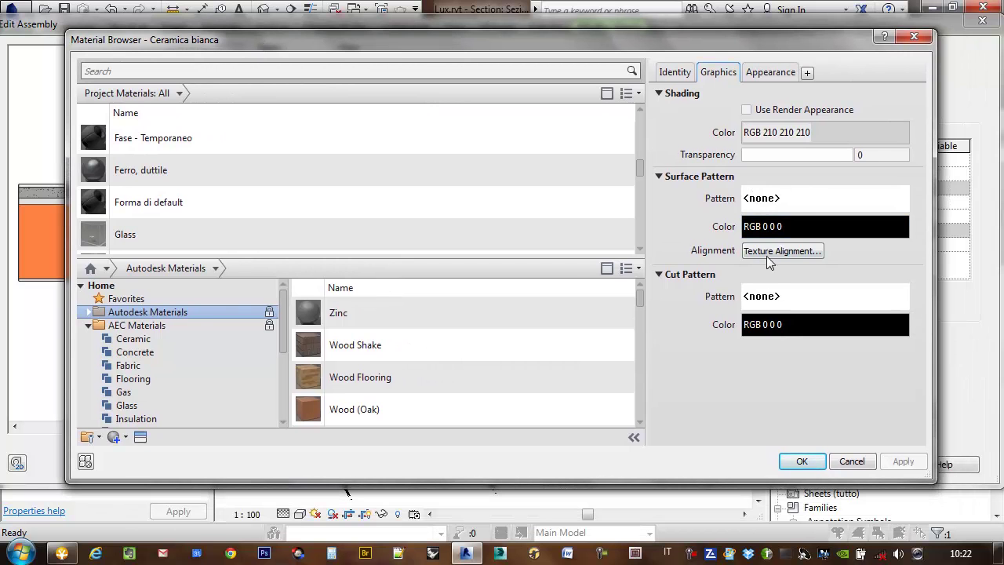
left_click(913, 37)
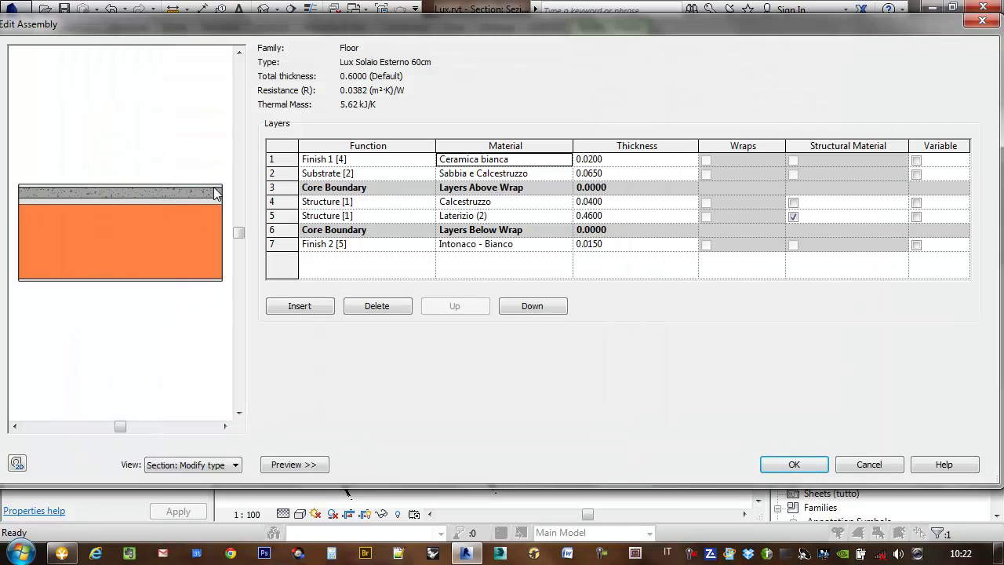
Step: Open the Material Browser for the substrate layer's Sabbia e Calcestruzzo material and reposition it
left_click(567, 173)
left_click(567, 173)
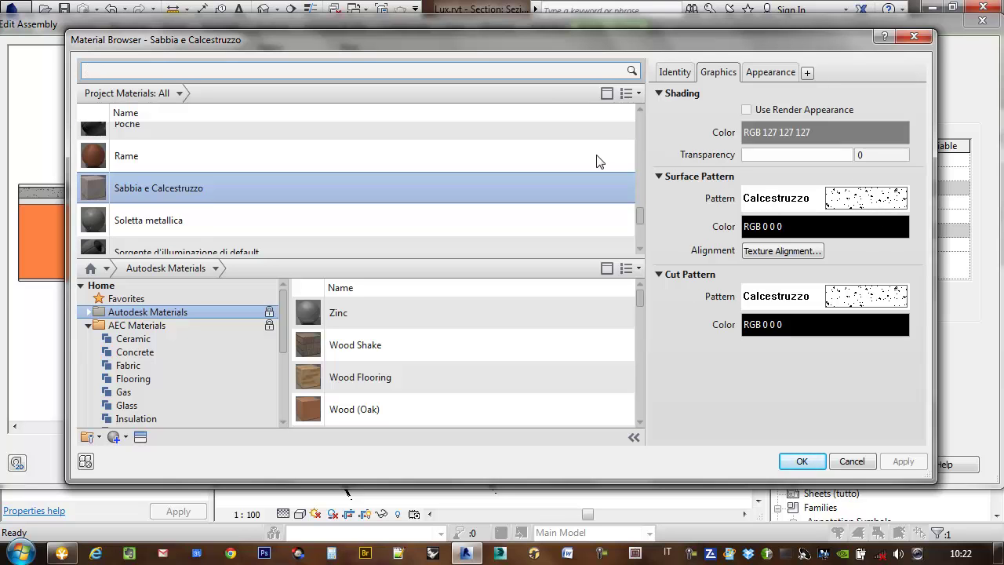
scroll(596, 162, "up", 1)
left_click_drag(550, 42, 646, 47)
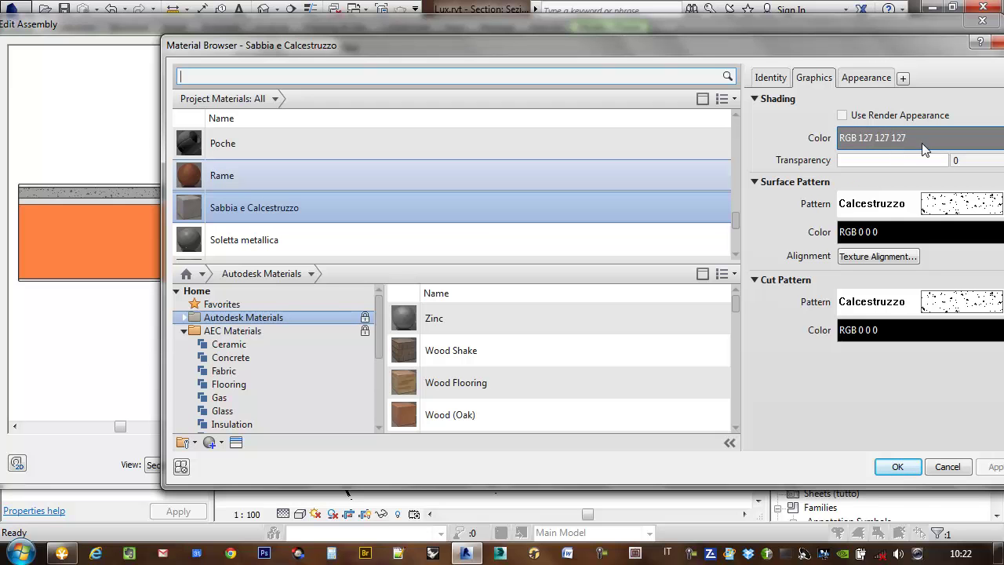
left_click_drag(811, 40, 726, 31)
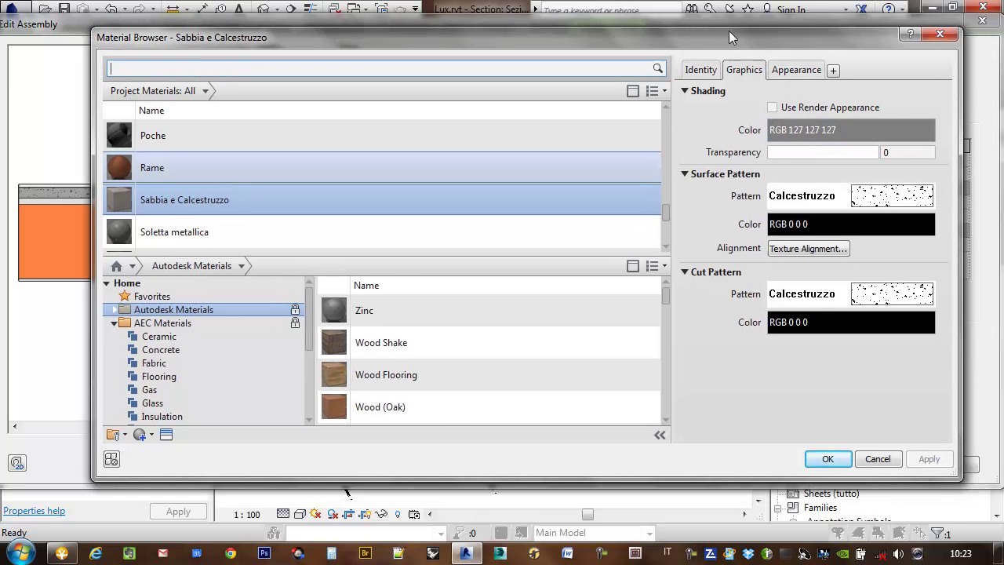
Step: Inspect Sabbia e Calcestruzzo's appearance settings, expanding its information and Finish Bumps sections
left_click(776, 69)
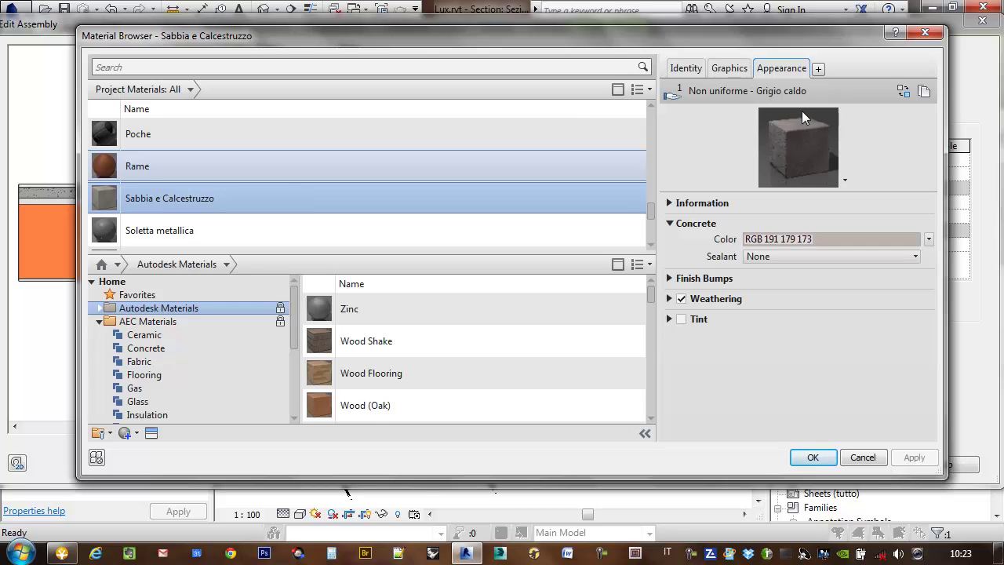
left_click(670, 203)
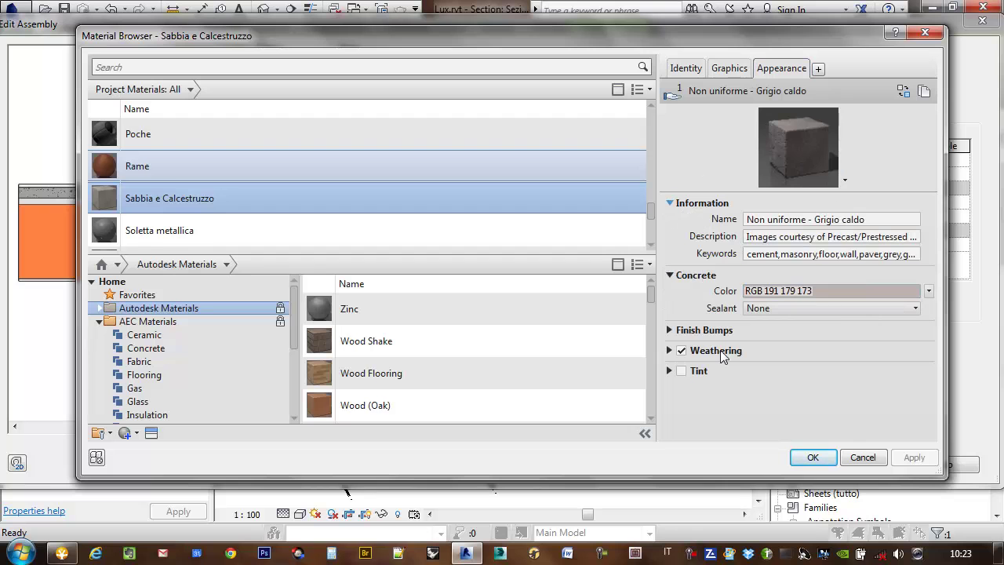
left_click(671, 330)
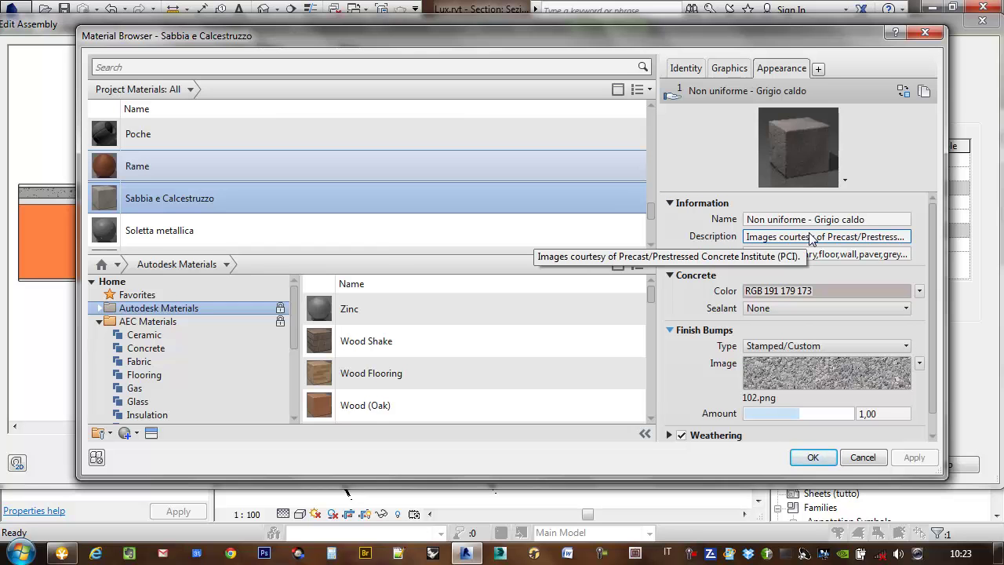
mouse_move(931, 266)
left_mouse_down()
mouse_move(933, 321)
mouse_move(940, 188)
left_mouse_up()
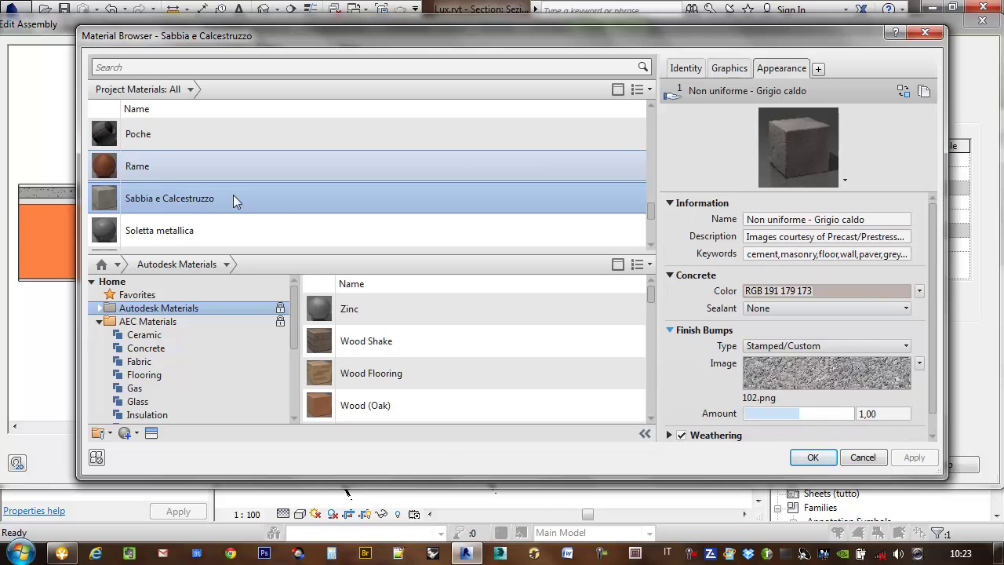
scroll(235, 202, "down", 1)
scroll(511, 212, "up", 1)
scroll(511, 212, "down", 1)
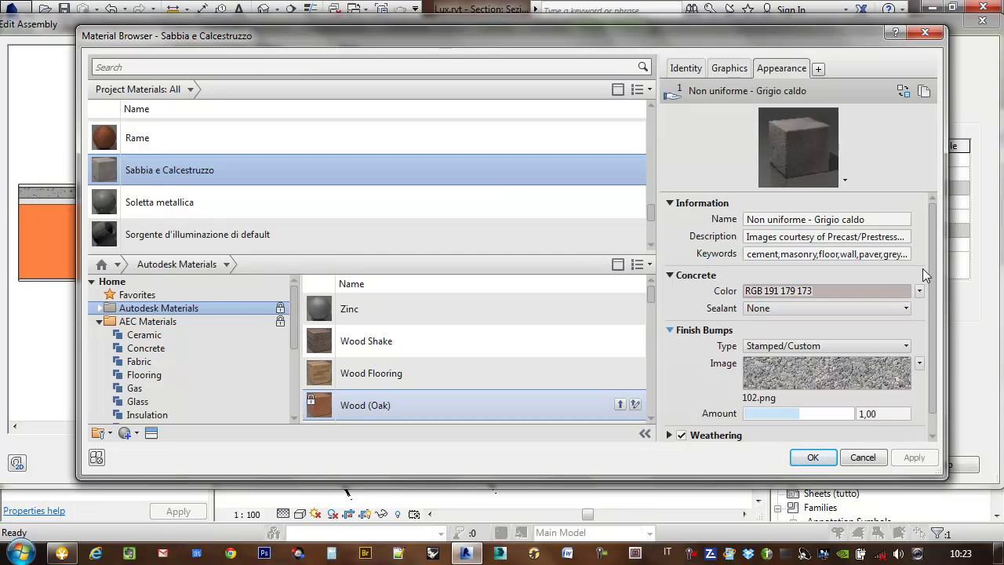
left_click_drag(934, 251, 932, 227)
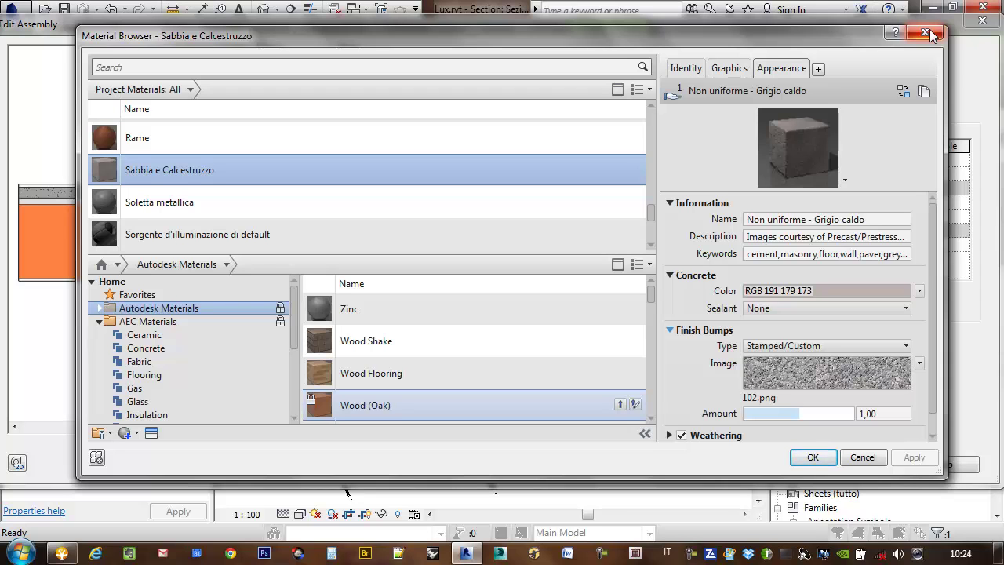
Step: Close the material and floor-type dialogs, deselect the floor, and frame the whole house in Sezione B-B
left_click(927, 33)
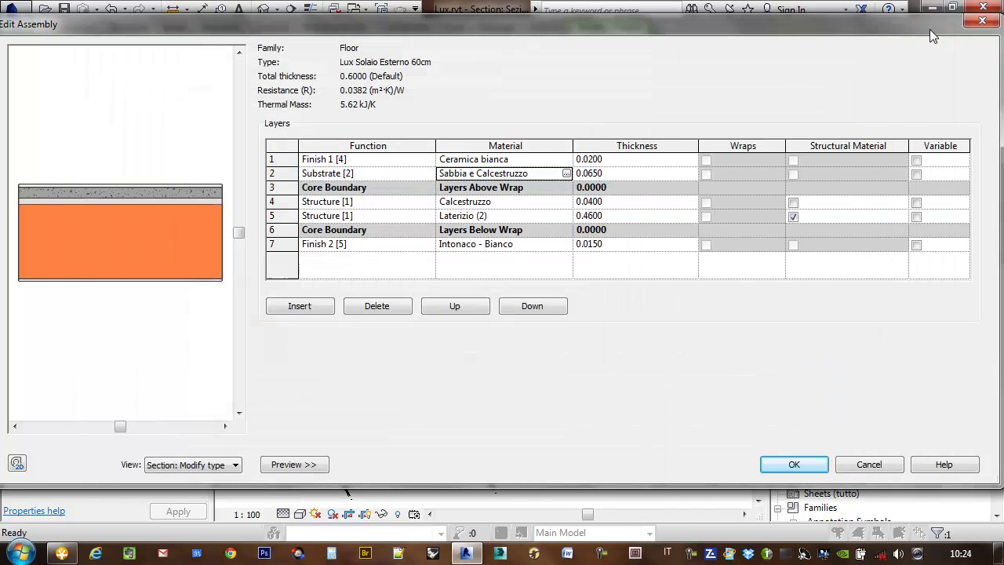
left_click(985, 24)
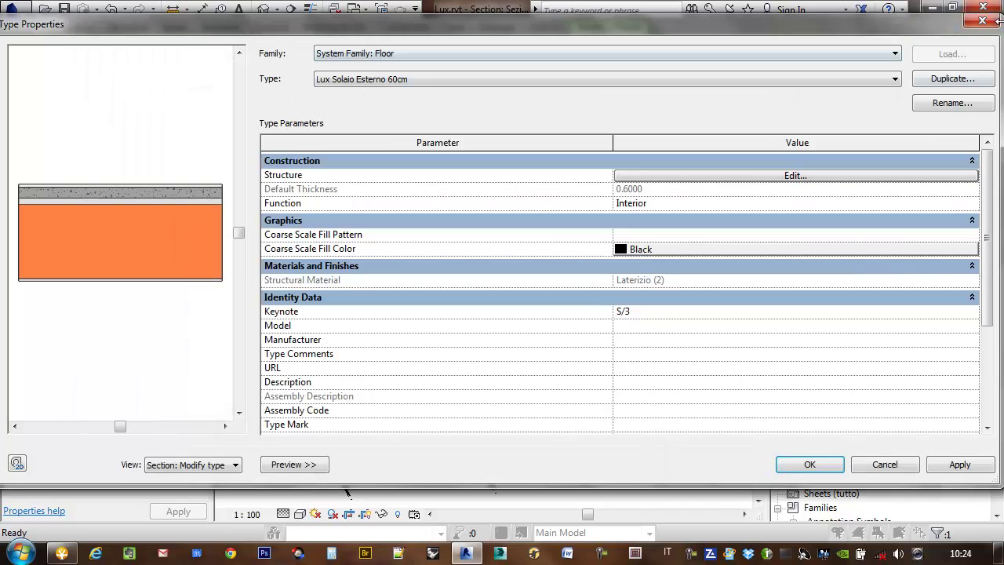
left_click(977, 28)
middle_click_drag(524, 270, 547, 279)
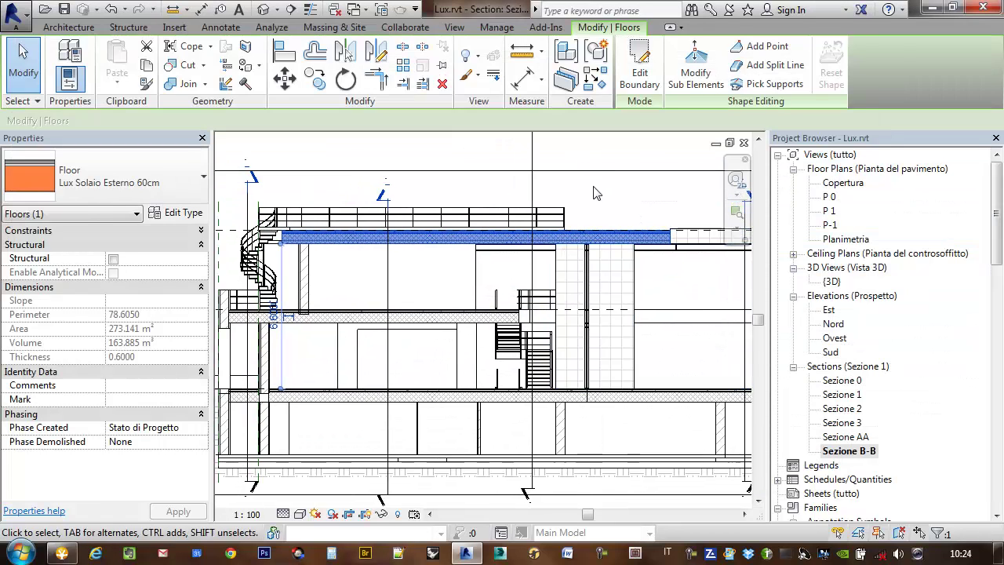
left_click(597, 188)
scroll(598, 189, "down", 2)
middle_click_drag(604, 206, 598, 242)
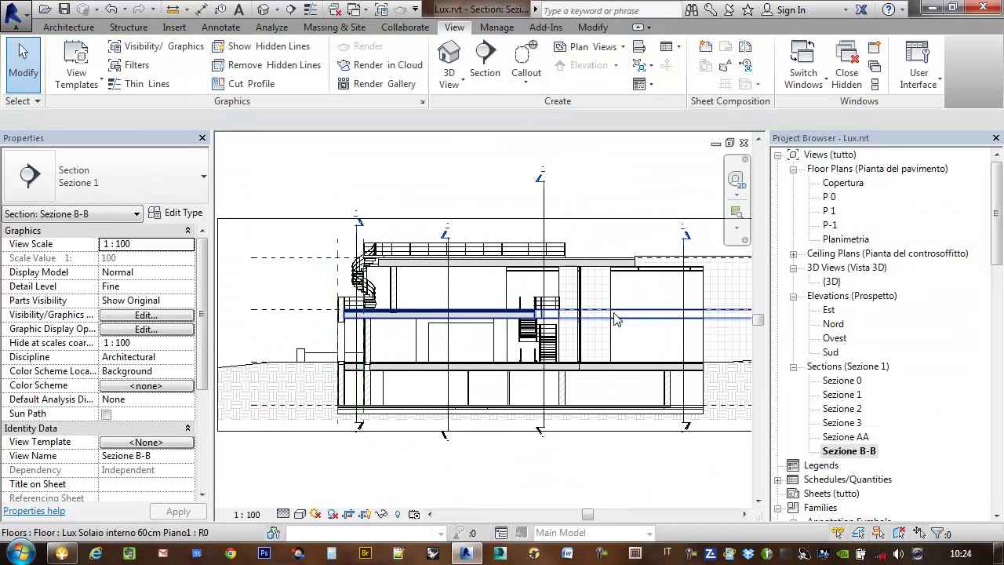
scroll(610, 271, "up", 5)
scroll(610, 270, "down", 3)
scroll(610, 271, "down", 1)
mouse_move(610, 330)
middle_mouse_down()
mouse_move(591, 392)
mouse_move(557, 389)
middle_mouse_up()
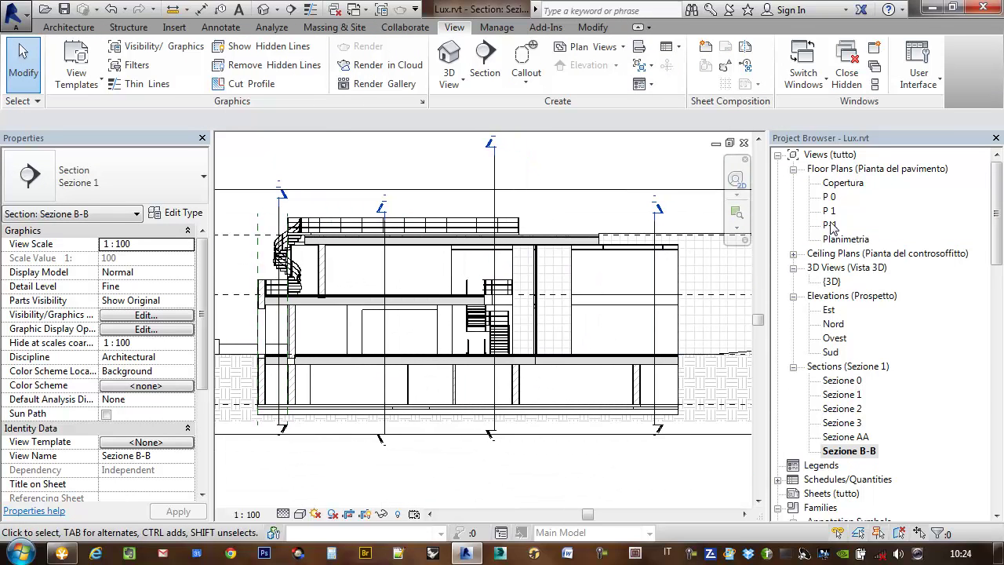
Step: Open floor plan P 0 and shift it within the view
double_click(829, 197)
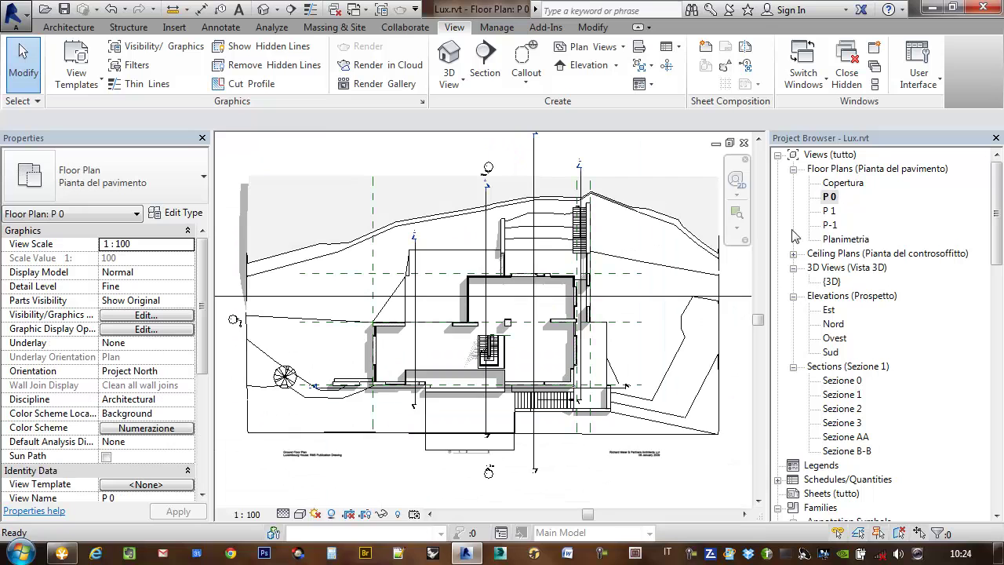
middle_click_drag(635, 317, 663, 317)
middle_click_drag(654, 469, 654, 426)
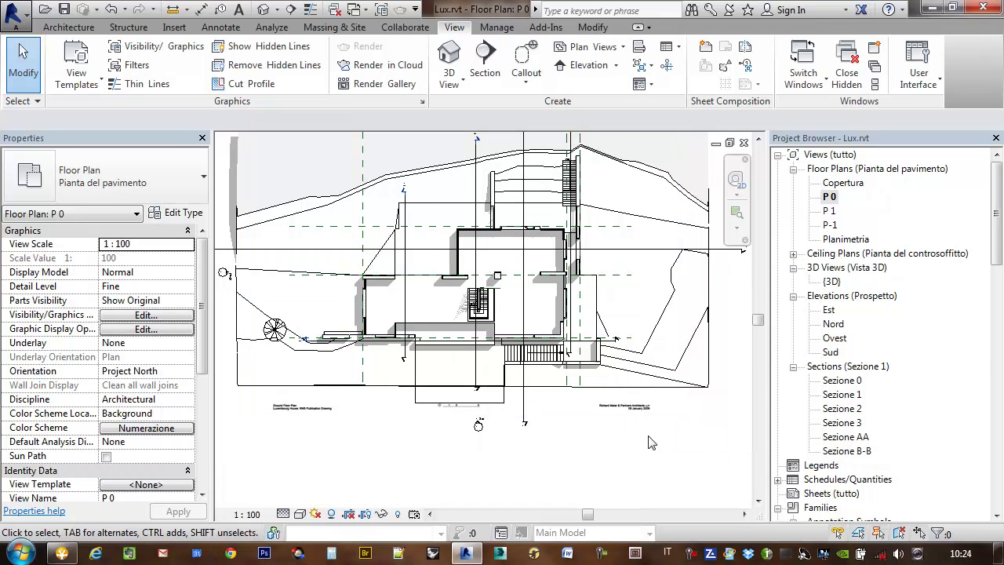
Step: Open the default {3D} view and orbit around the house and its sloping site
double_click(834, 280)
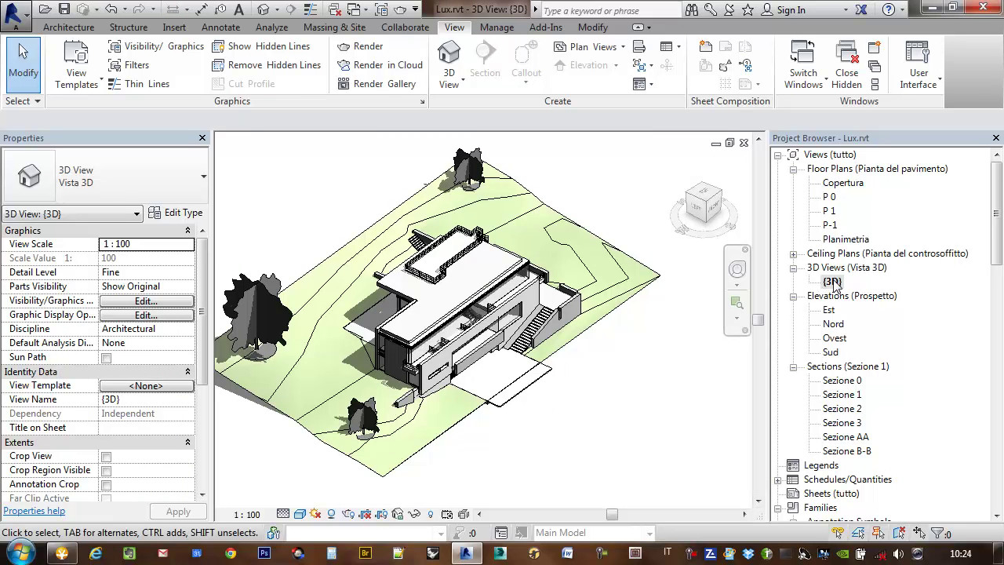
mouse_move(455, 283)
middle_mouse_down("shift")
mouse_move(524, 321)
mouse_move(573, 331)
mouse_move(574, 373)
mouse_move(627, 381)
middle_mouse_up("shift")
scroll(695, 392, "up", 2)
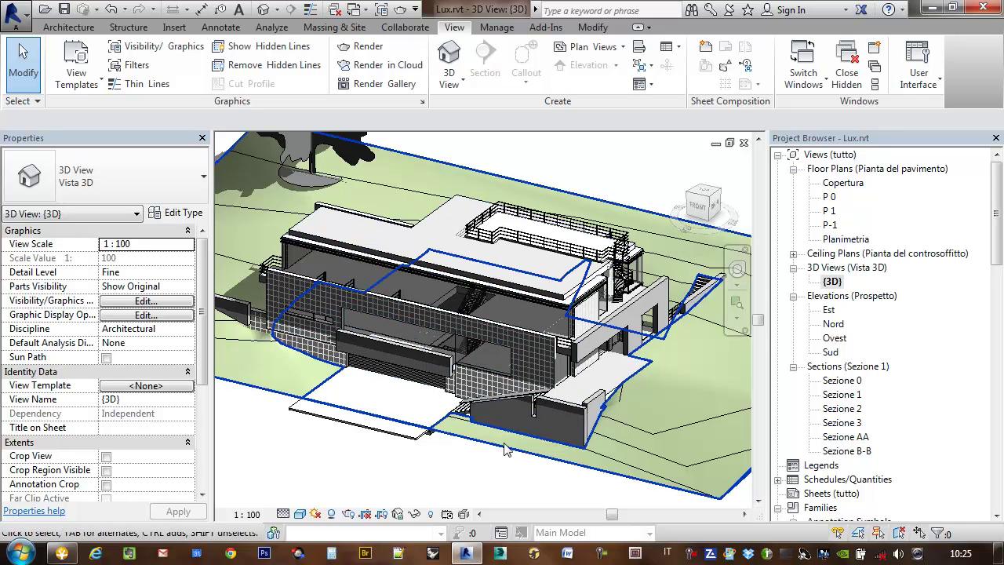
mouse_move(560, 421)
middle_mouse_down("shift")
mouse_move(516, 439)
mouse_move(530, 419)
middle_mouse_up("shift")
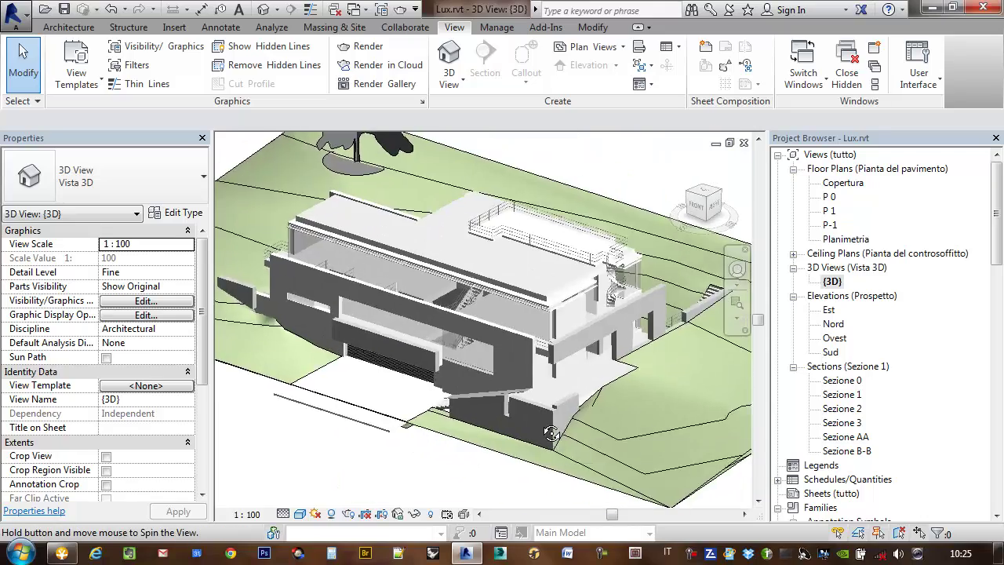
mouse_move(550, 360)
middle_mouse_down("shift")
mouse_move(635, 386)
mouse_move(639, 329)
middle_mouse_up("shift")
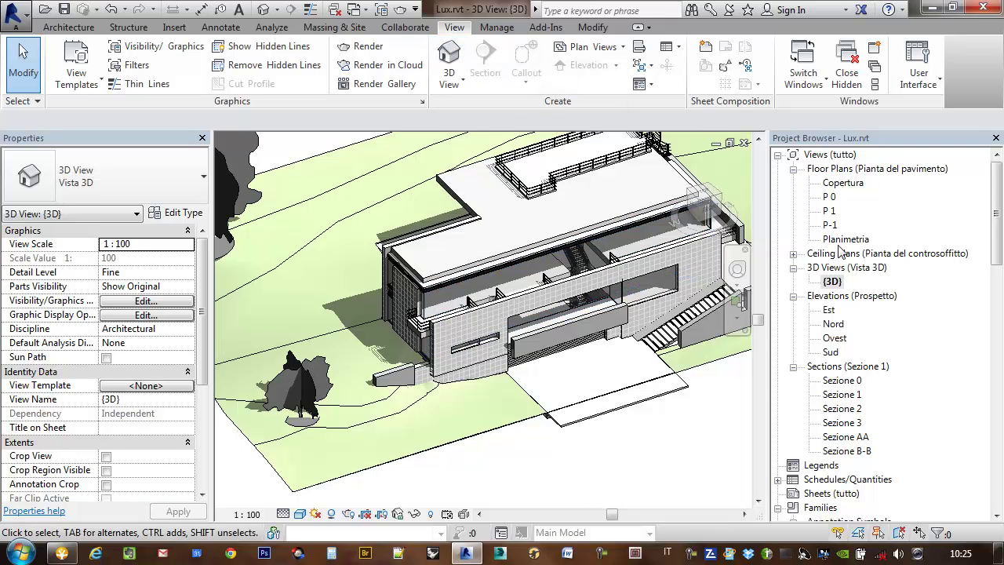
Step: Open floor plan P 0 and pan it into position
left_click(829, 197)
double_click(829, 197)
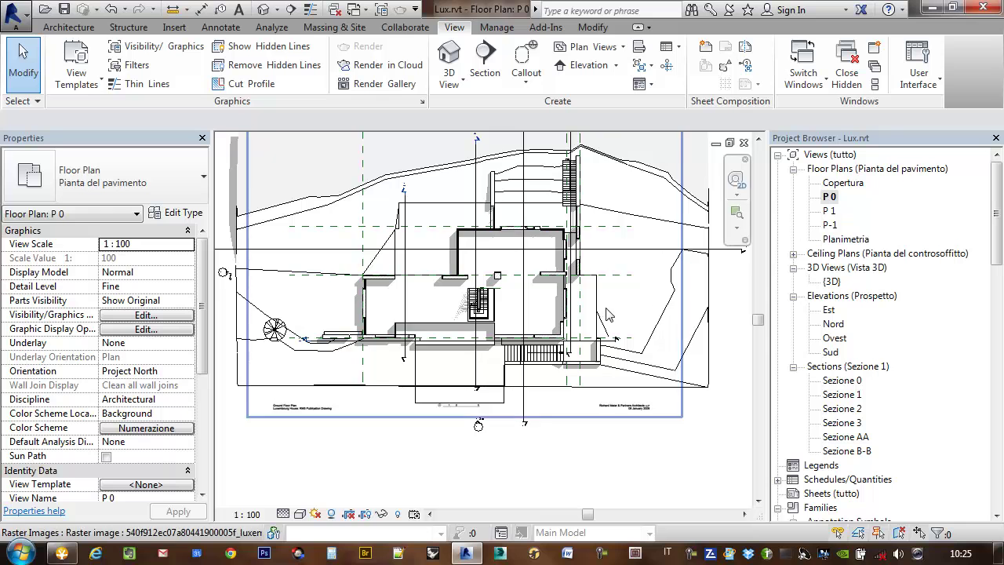
middle_click_drag(613, 324, 604, 356)
scroll(502, 227, "down", 1)
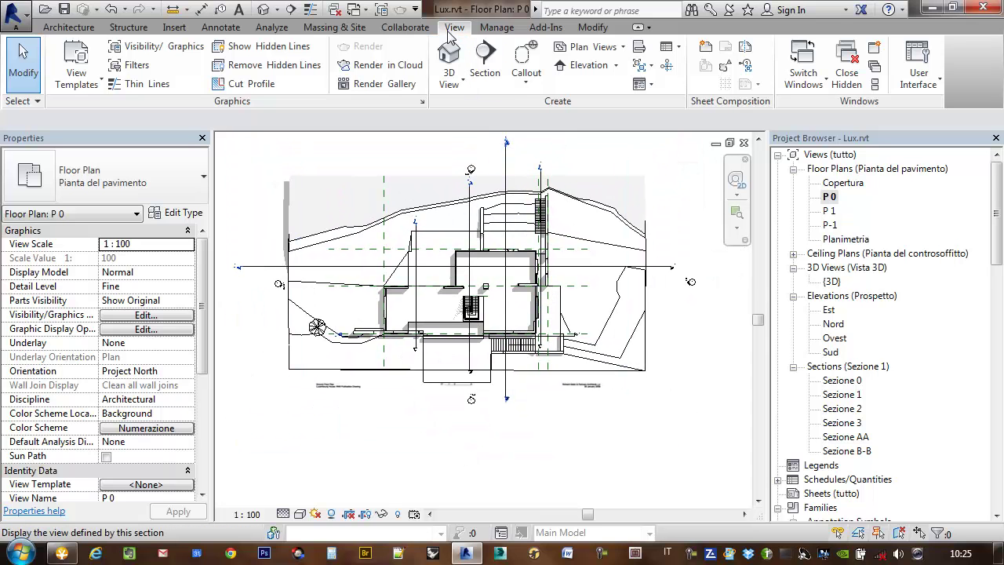
Step: Start placing a perspective Camera from the 3D View menu, saving the project at the prompt
left_click(455, 85)
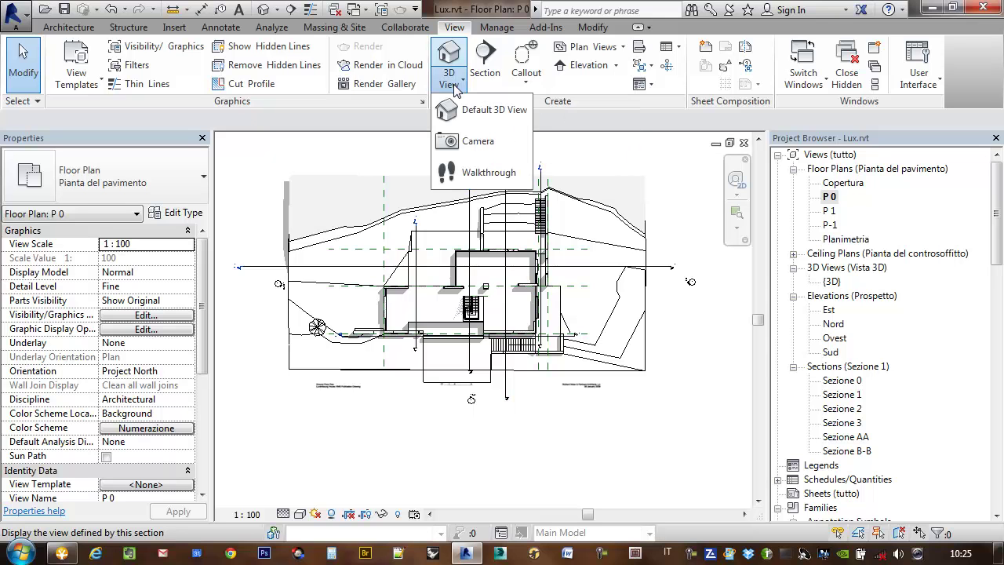
left_click(482, 141)
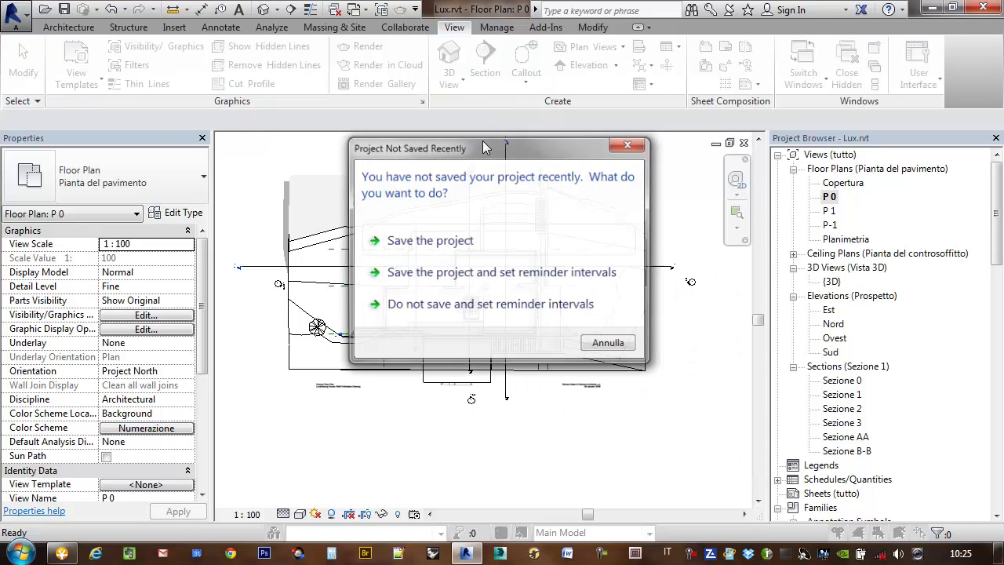
left_click(459, 242)
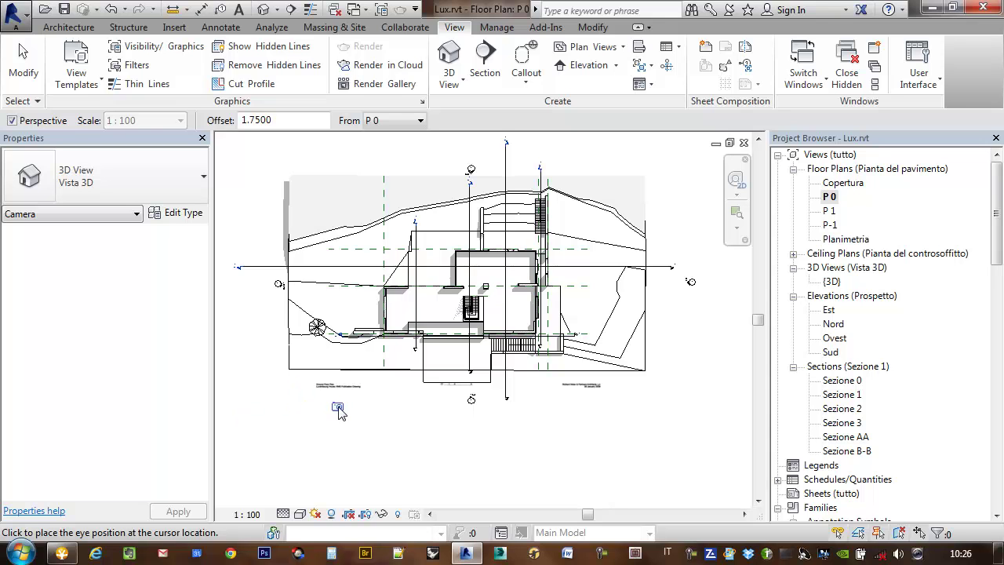
Step: Place the camera eye point outside the house and its target inside, creating 3D View 1
left_click(338, 407)
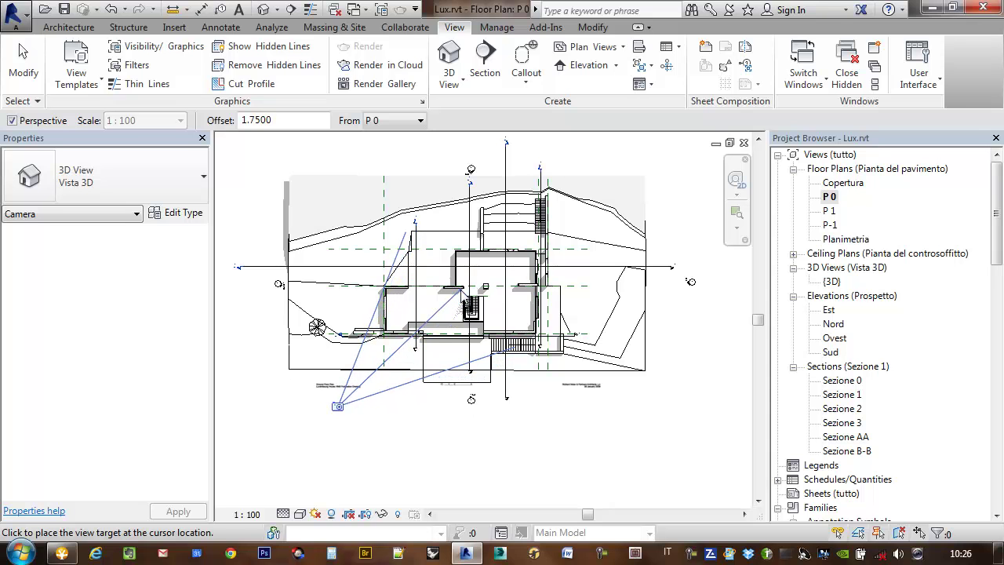
left_click(461, 299)
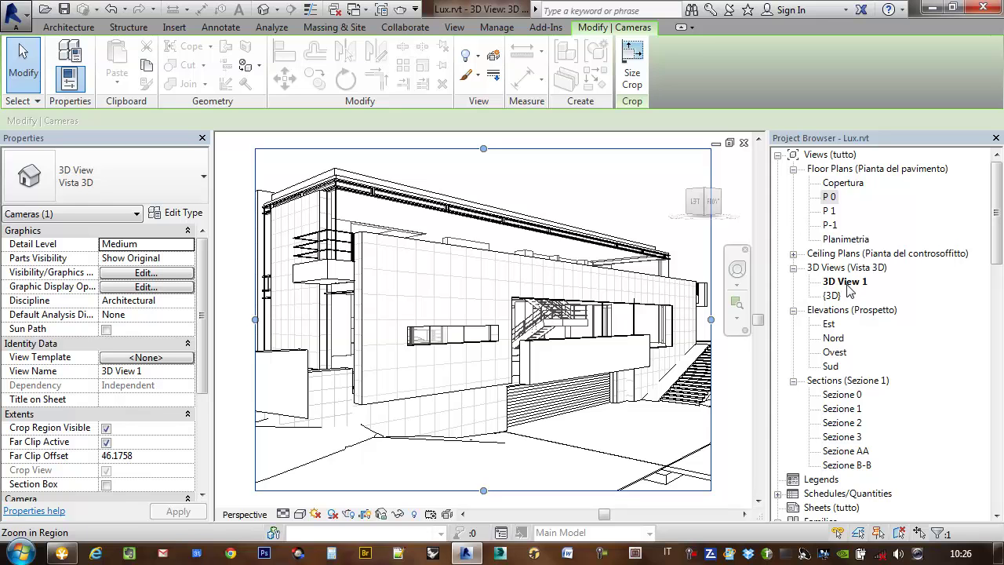
Step: Set the perspective view's name to Camera1 in Properties
left_click(158, 370)
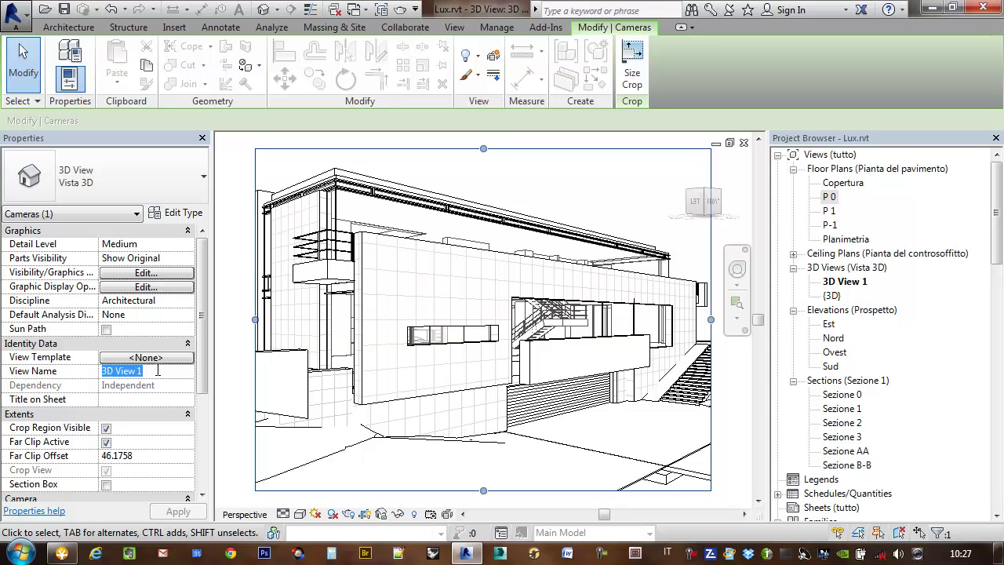
type("Ca")
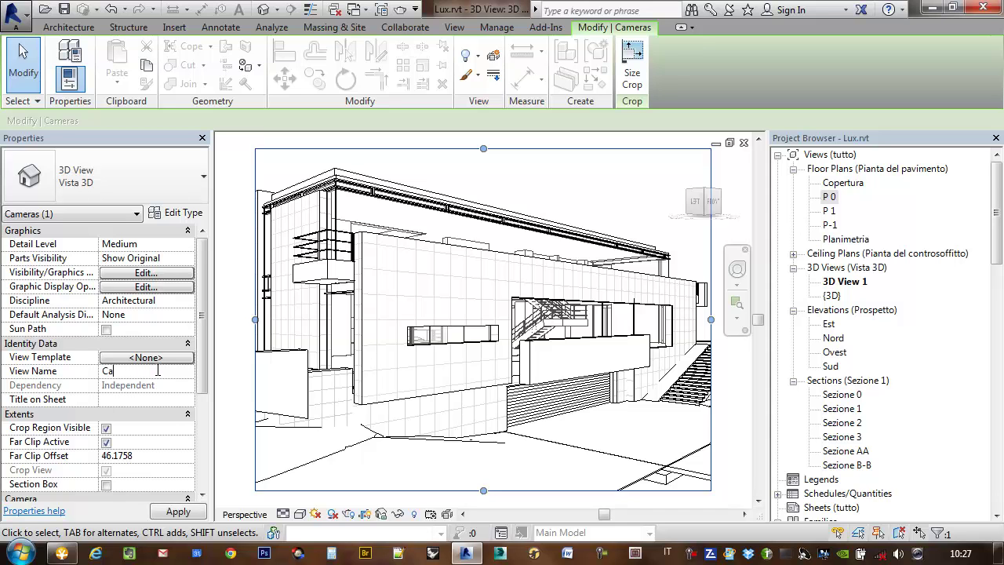
type("mera1")
key("Return")
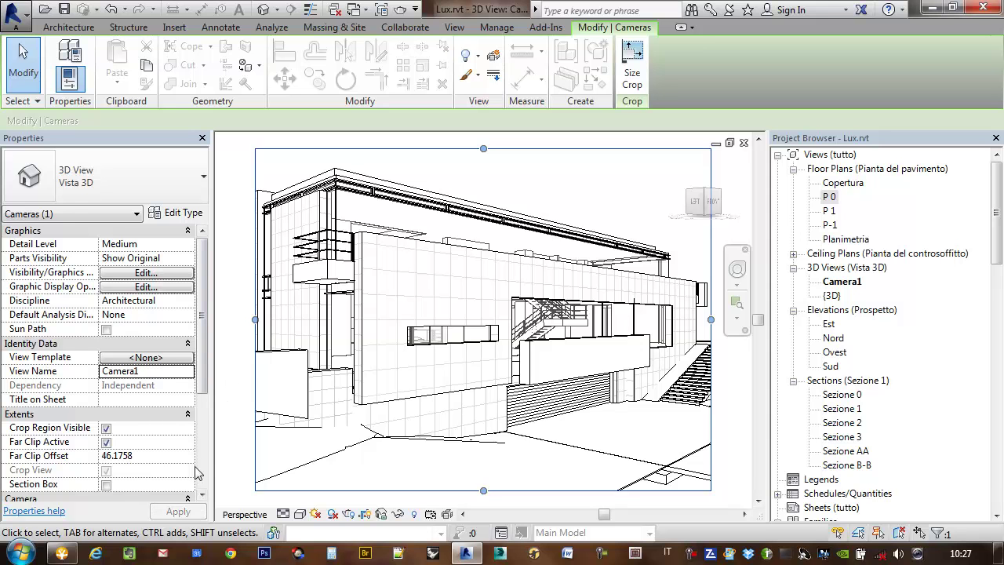
scroll(304, 289, "up", 1)
scroll(403, 303, "down", 3)
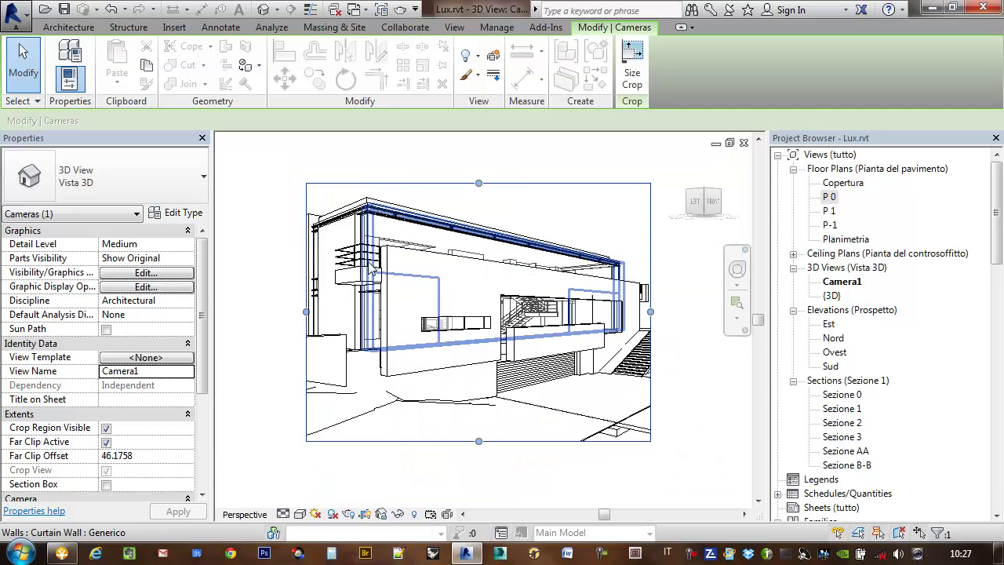
scroll(415, 298, "down", 1)
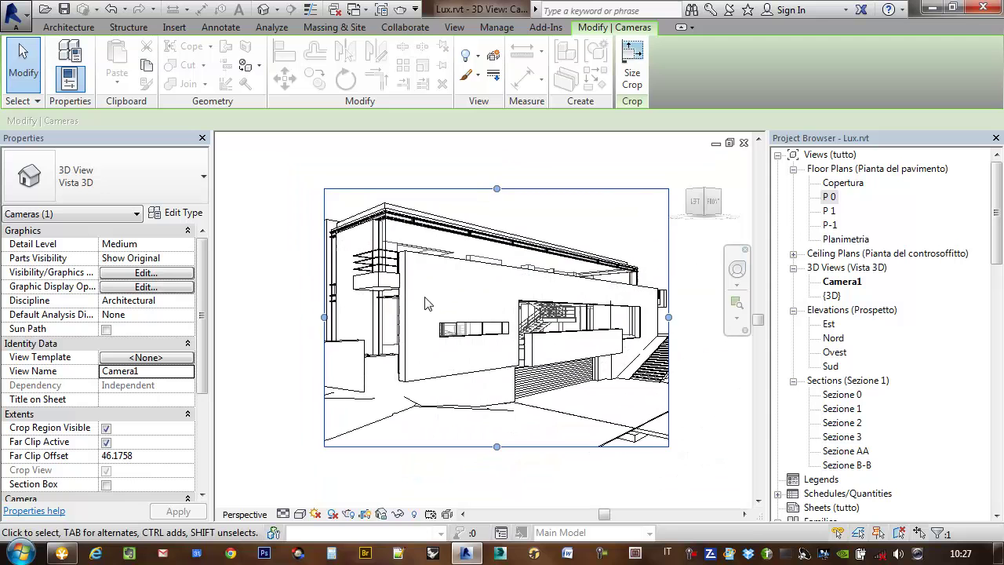
scroll(423, 298, "down", 2)
scroll(408, 282, "down", 1)
scroll(400, 274, "down", 2)
scroll(396, 270, "up", 3)
scroll(394, 270, "up", 2)
scroll(424, 275, "up", 2)
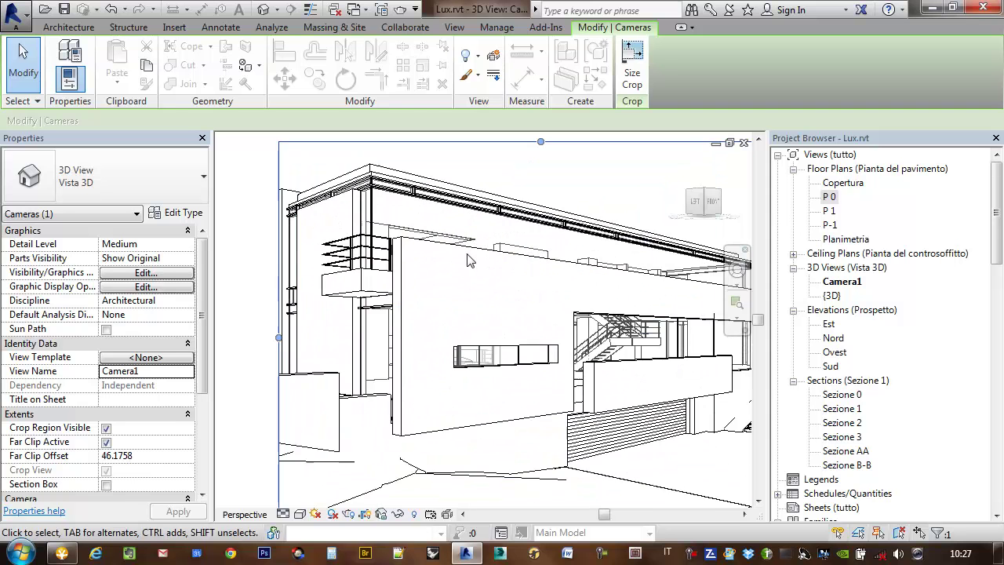
scroll(463, 266, "down", 2)
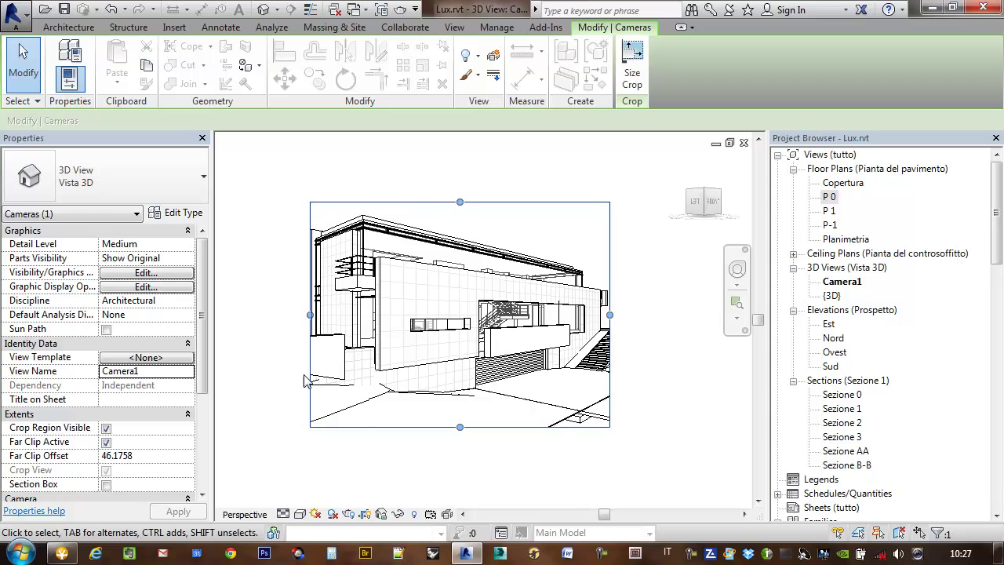
Step: Drag Camera1's crop region outward on all four sides to take in the facade and exterior stair
left_click_drag(457, 438, 516, 438)
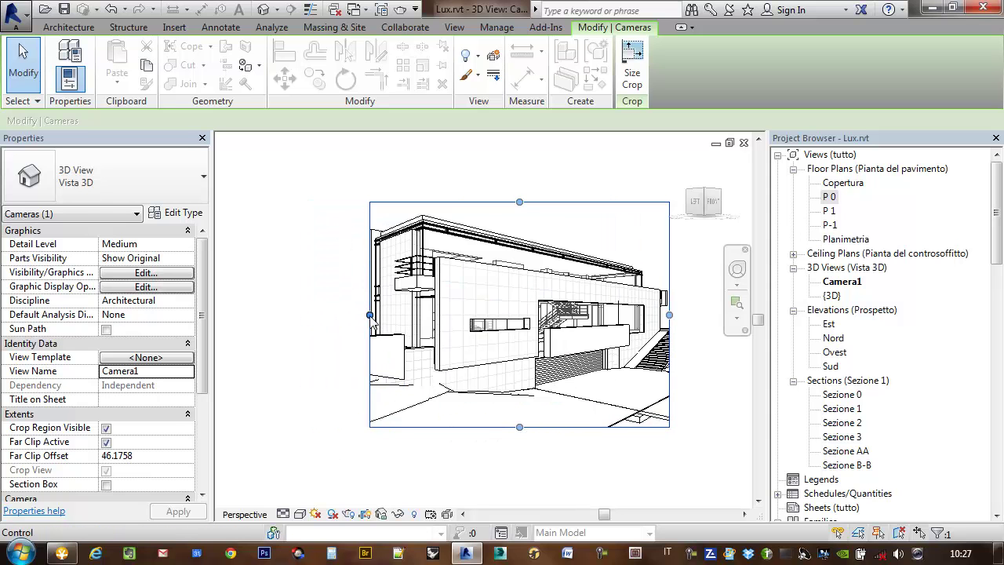
left_click_drag(369, 315, 300, 316)
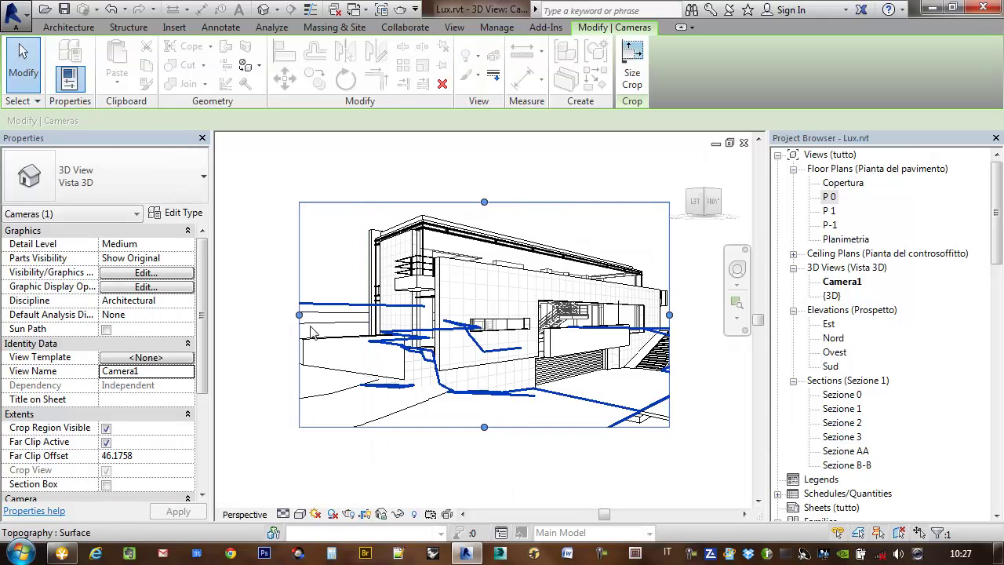
left_click_drag(484, 428, 483, 452)
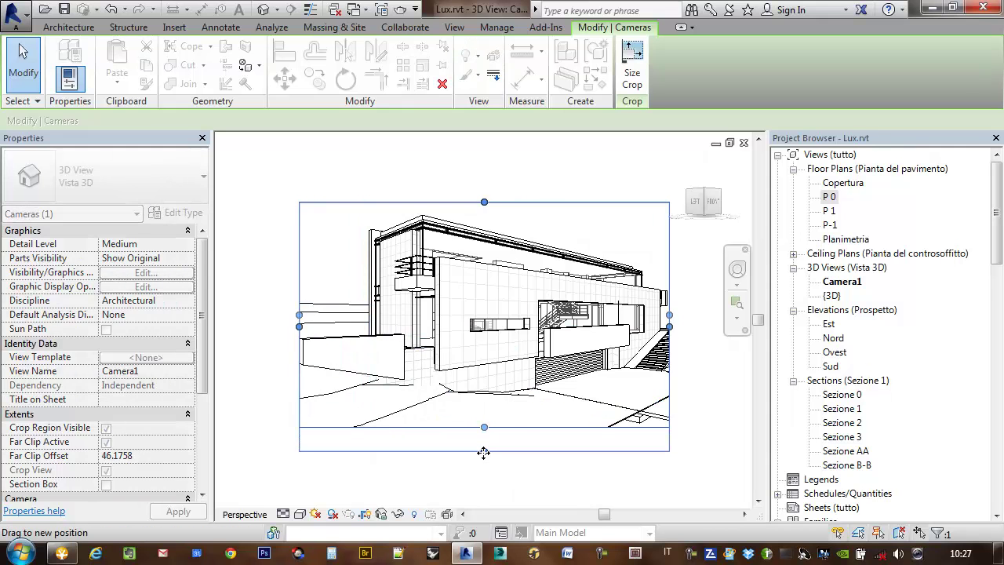
left_click_drag(670, 315, 730, 321)
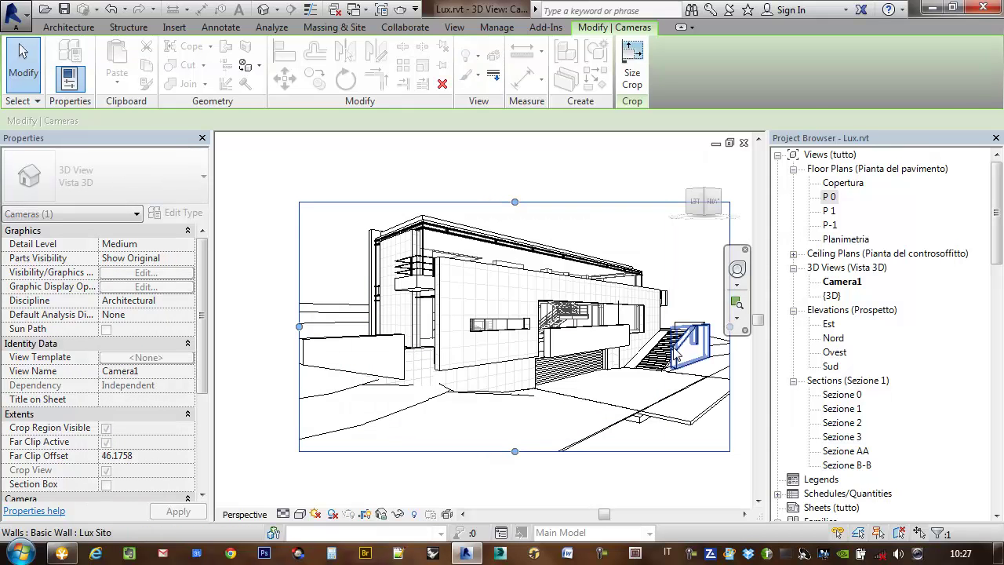
left_click_drag(515, 202, 515, 194)
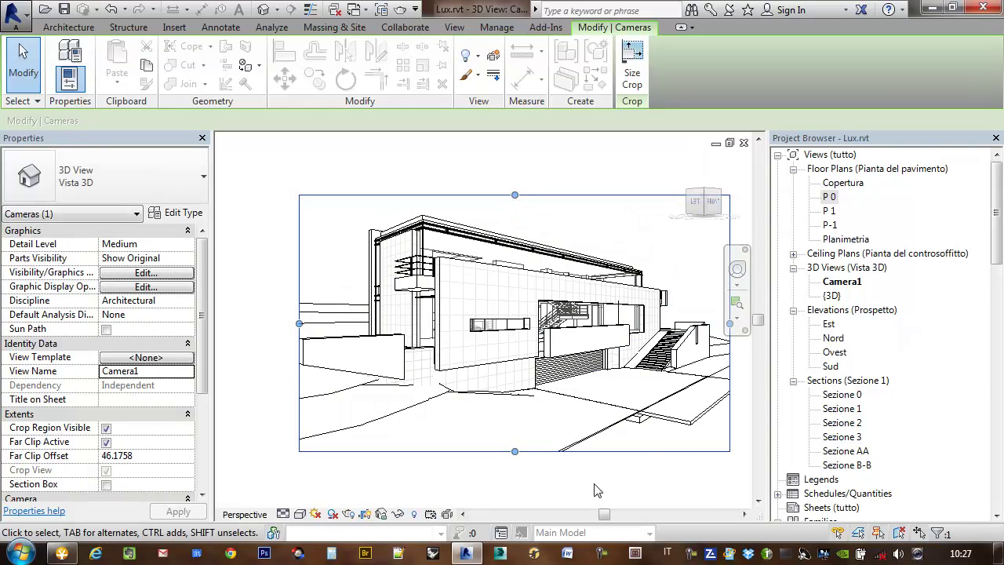
middle_click_drag(594, 489, 562, 485)
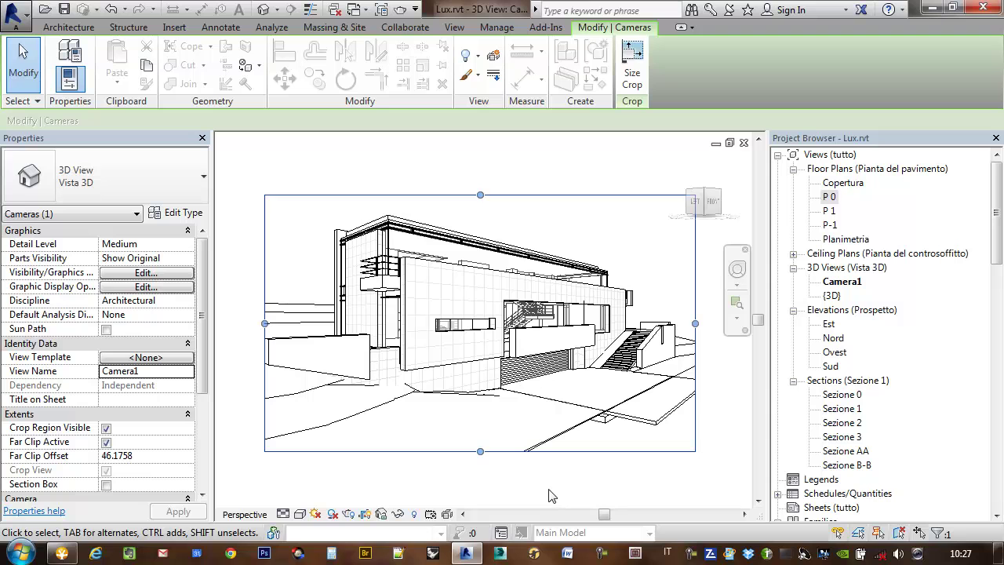
Step: Try Shaded then Realistic visual styles and raise the crop region's bottom edge
left_click(300, 515)
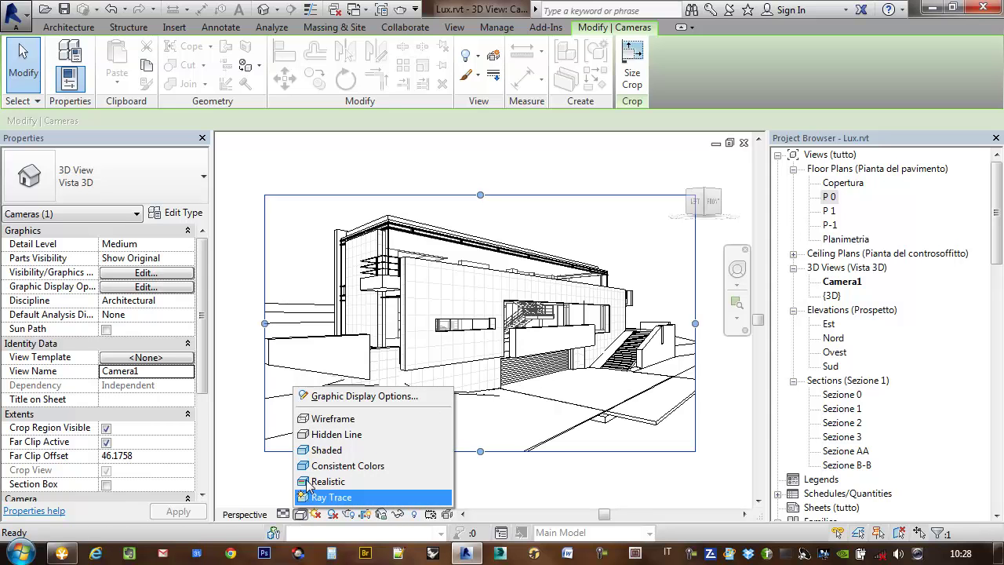
left_click(324, 453)
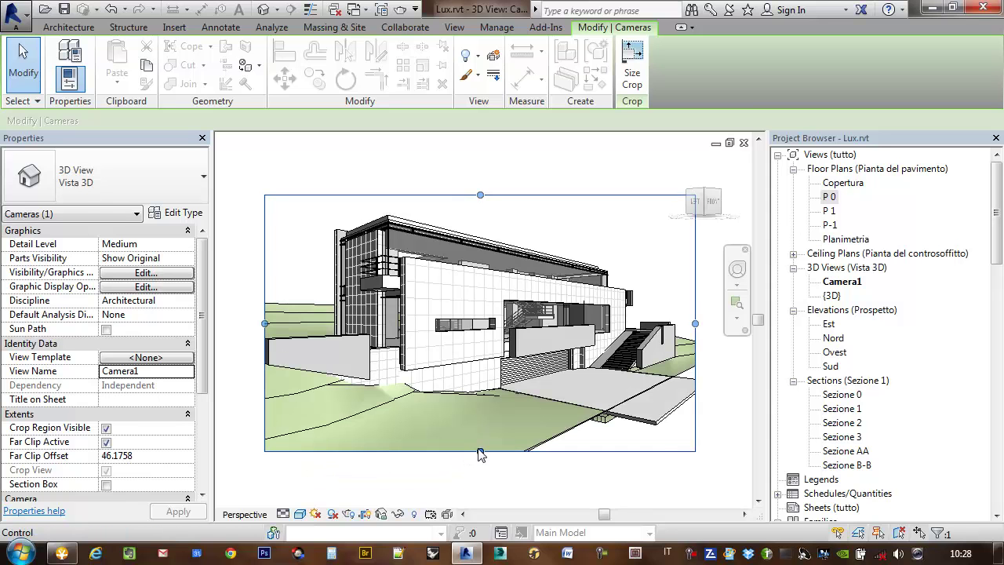
left_click_drag(480, 452, 481, 415)
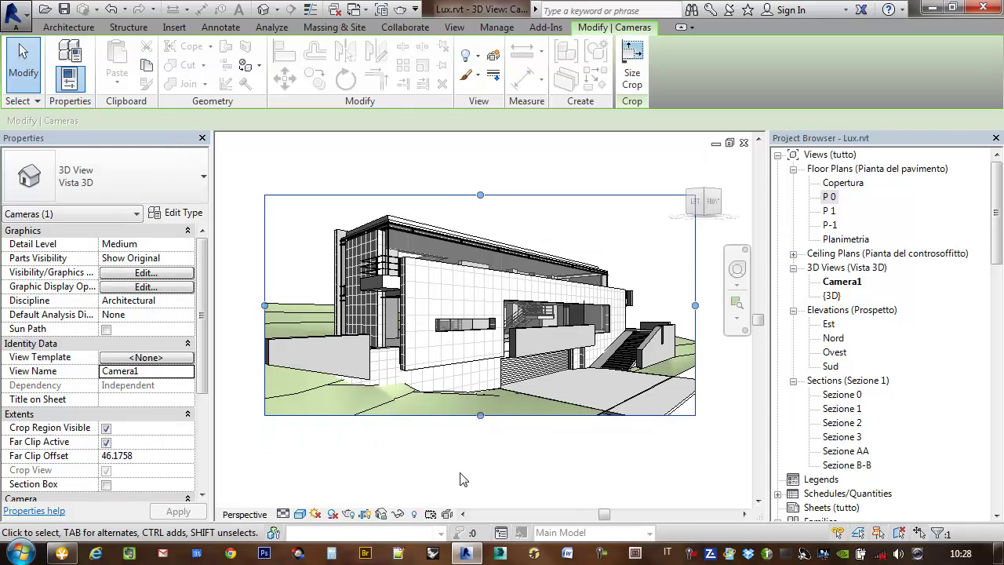
left_click(300, 515)
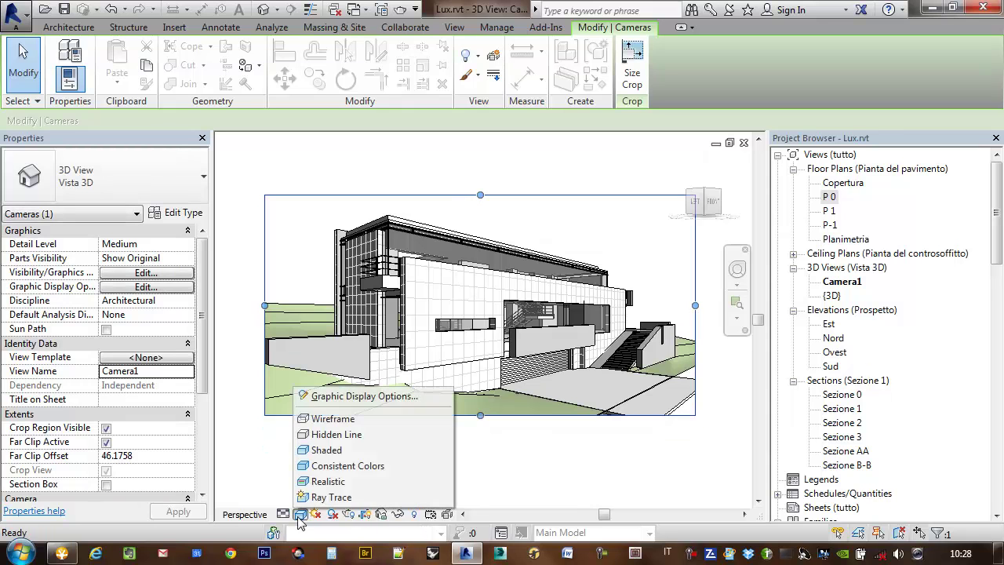
left_click(342, 482)
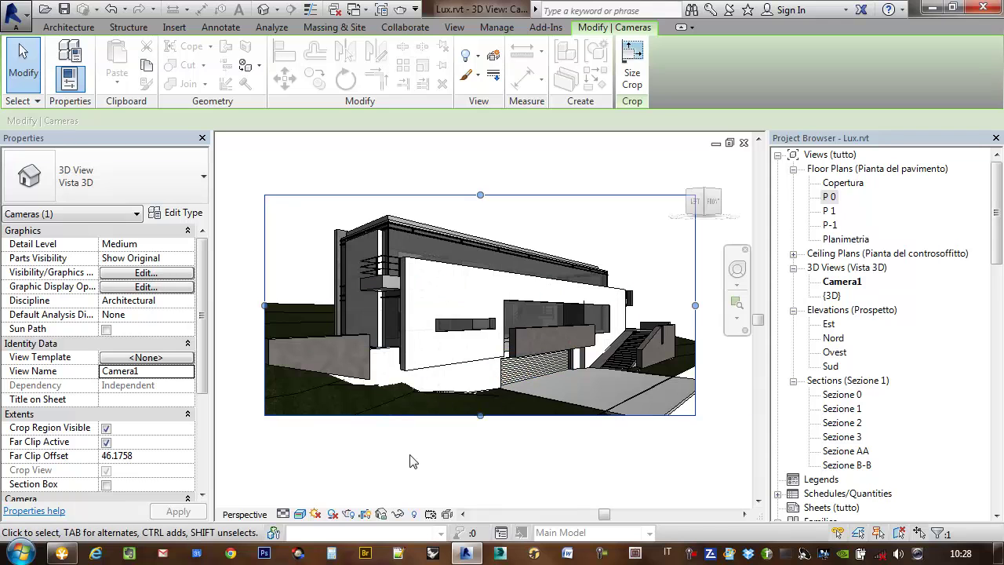
Step: Set Camera1 to Shaded visual style with shadows turned on
left_click(300, 514)
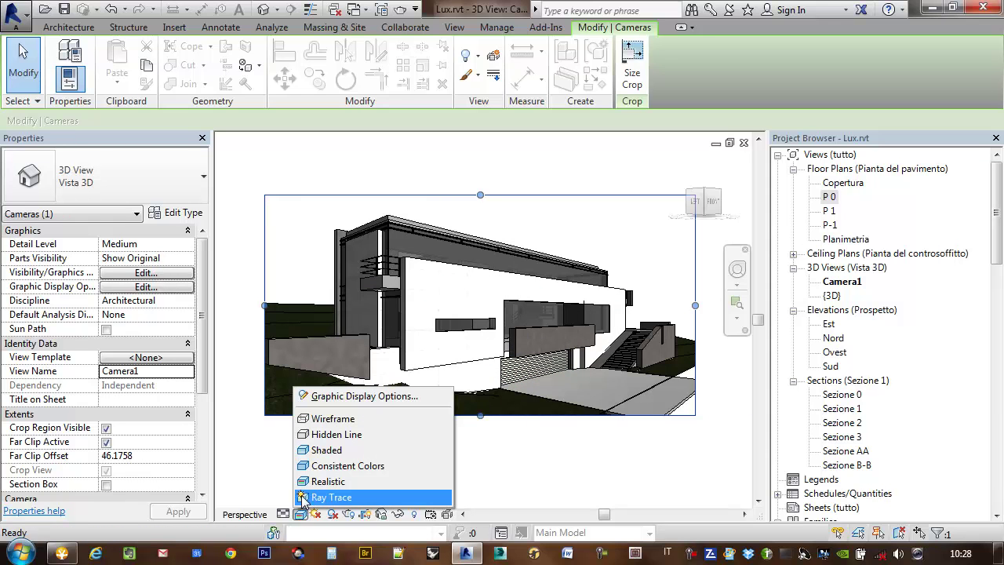
left_click(328, 452)
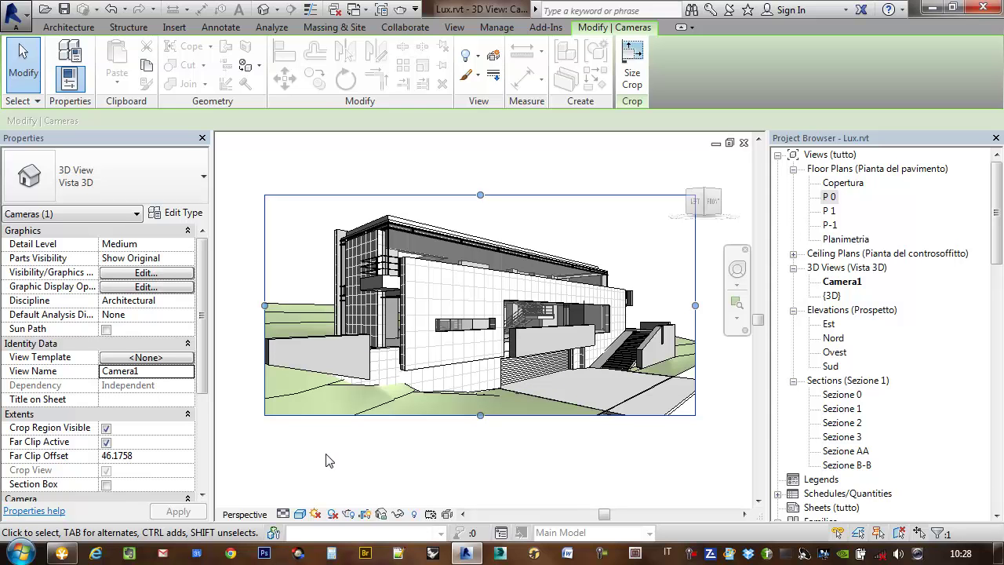
left_click(332, 514)
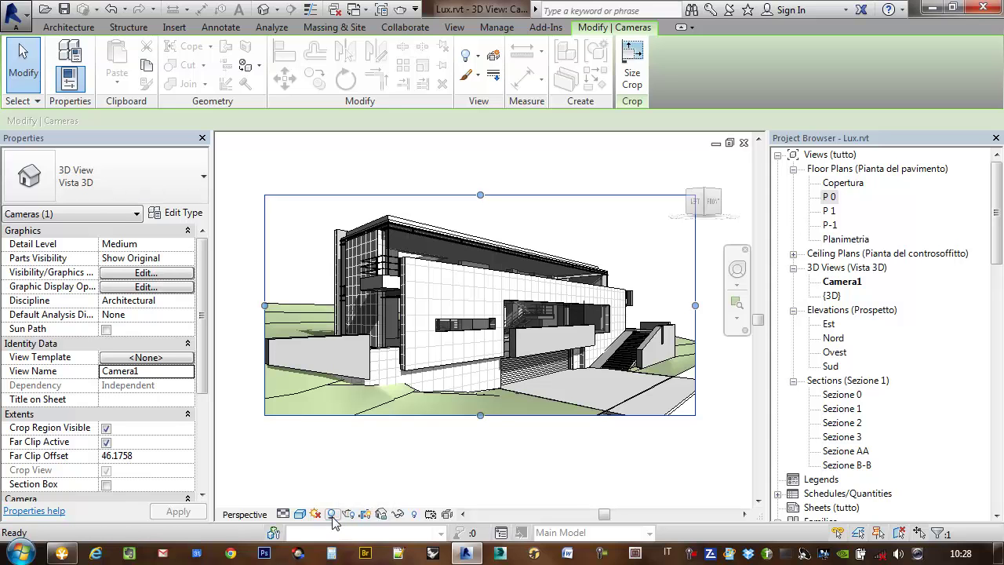
left_click(332, 518)
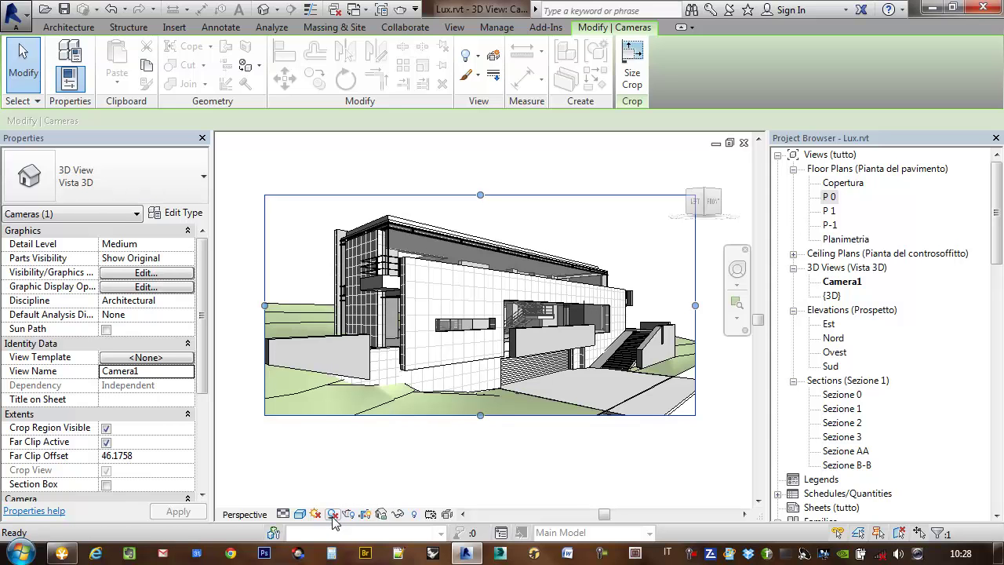
left_click(333, 518)
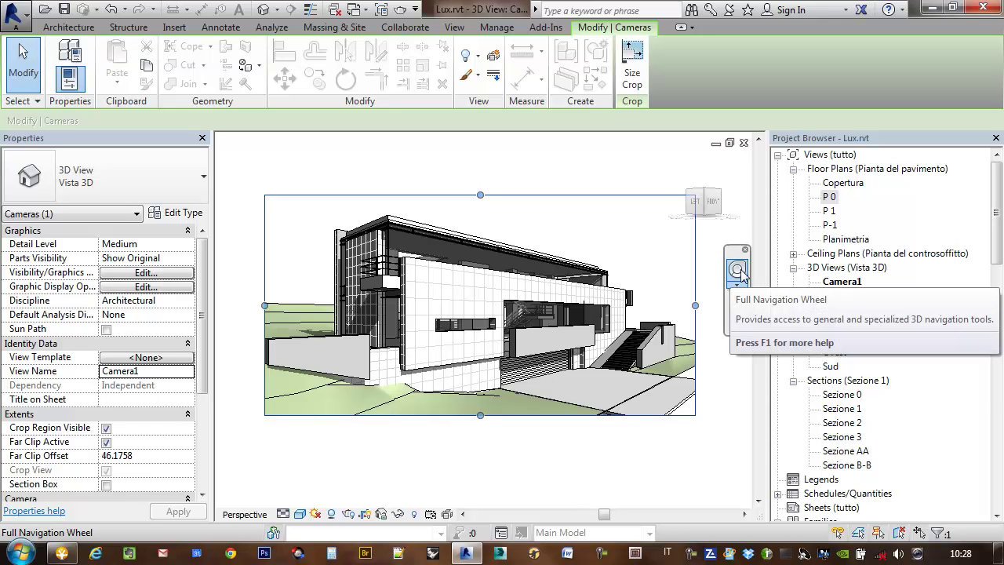
Step: Orbit, zoom and pan Camera1 around the house exterior with the Full Navigation Wheel
left_click(737, 270)
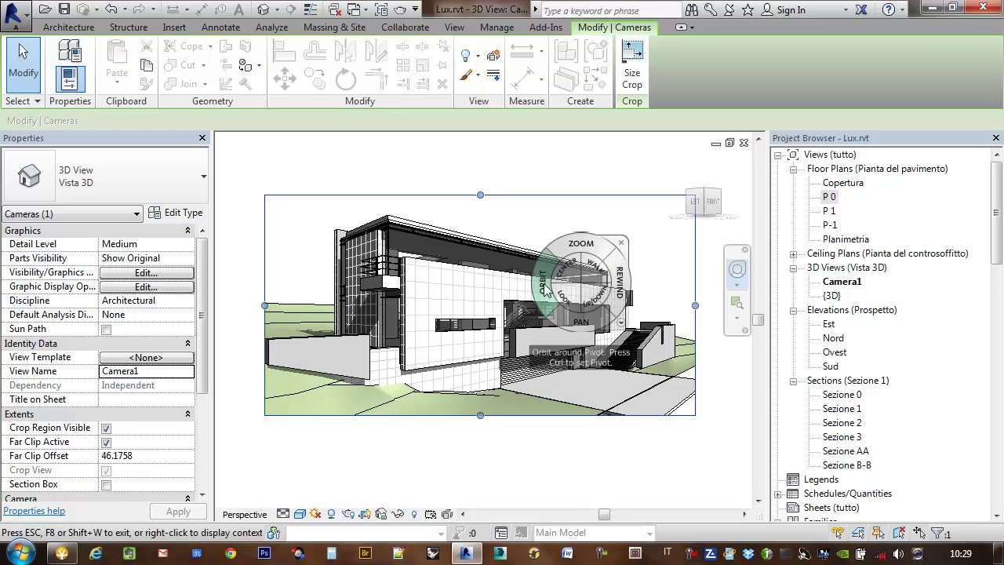
mouse_move(547, 292)
left_mouse_down()
mouse_move(485, 285)
mouse_move(708, 299)
mouse_move(356, 302)
mouse_move(365, 304)
left_mouse_up()
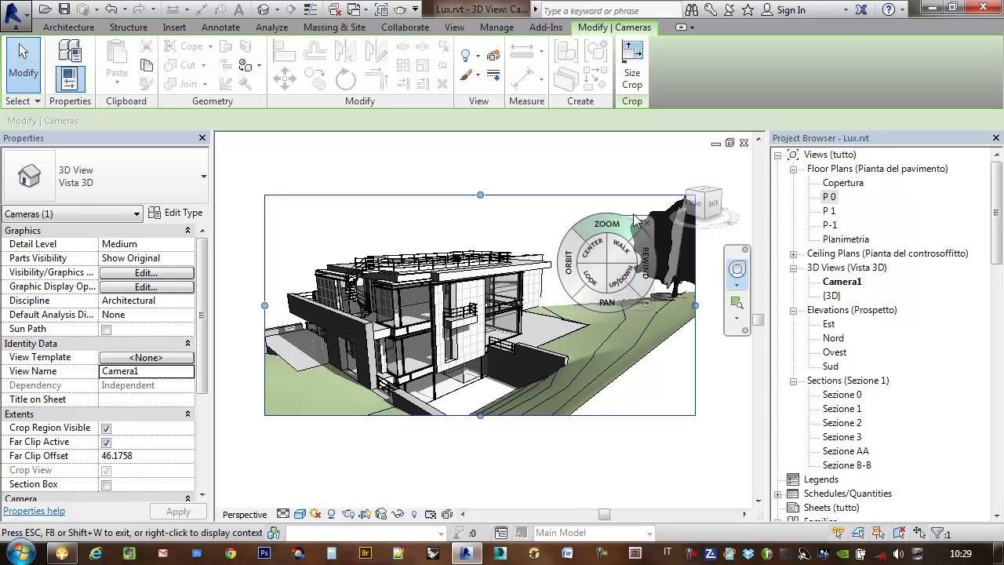
left_click_drag(599, 215, 600, 217)
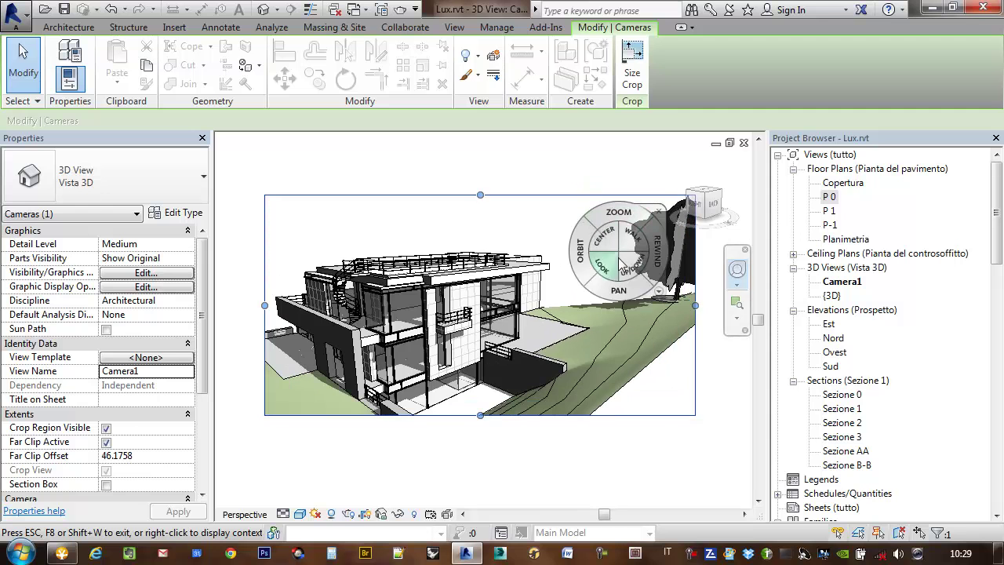
left_click_drag(628, 298, 720, 244)
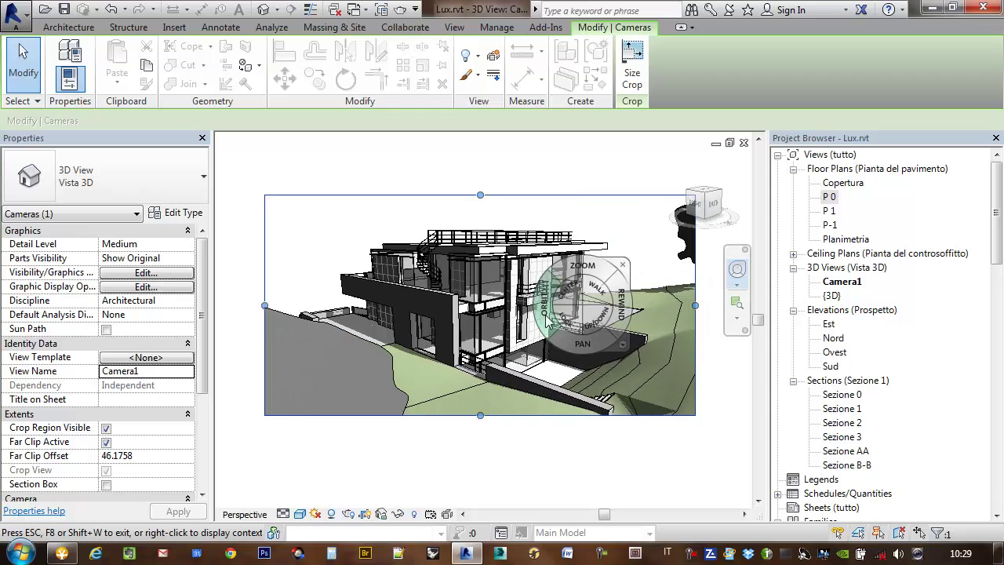
left_click_drag(581, 266, 589, 259)
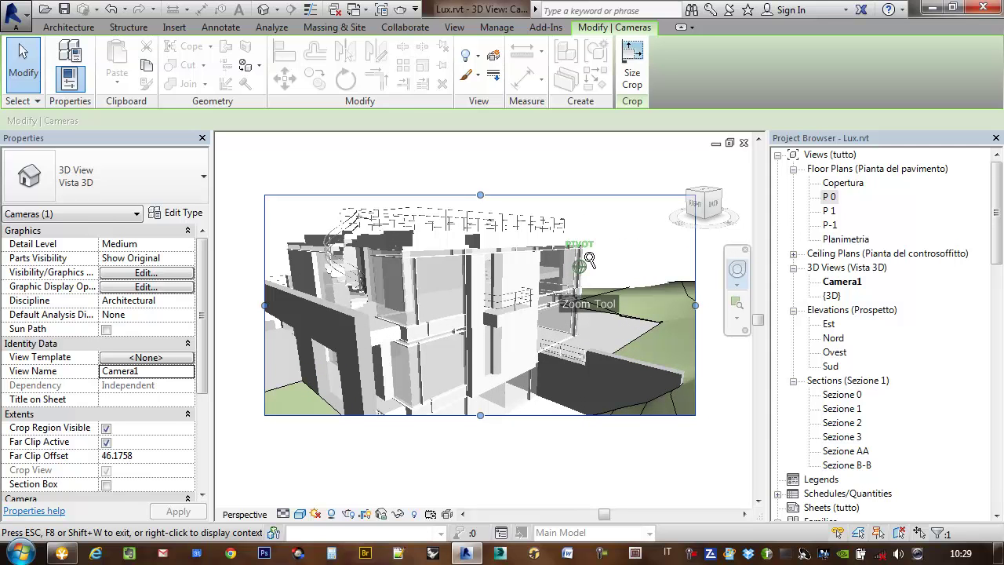
scroll(590, 261, "down", 2)
mouse_move(593, 329)
middle_mouse_down()
mouse_move(666, 325)
mouse_move(620, 306)
middle_mouse_up()
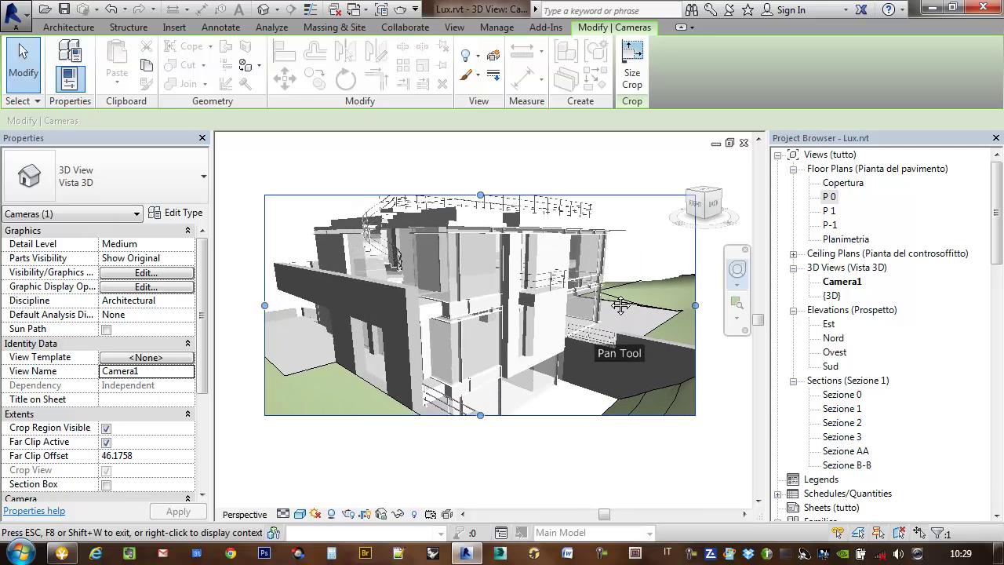
left_click_drag(620, 305, 619, 313)
mouse_move(620, 248)
left_mouse_down()
mouse_move(623, 271)
mouse_move(569, 284)
left_mouse_up()
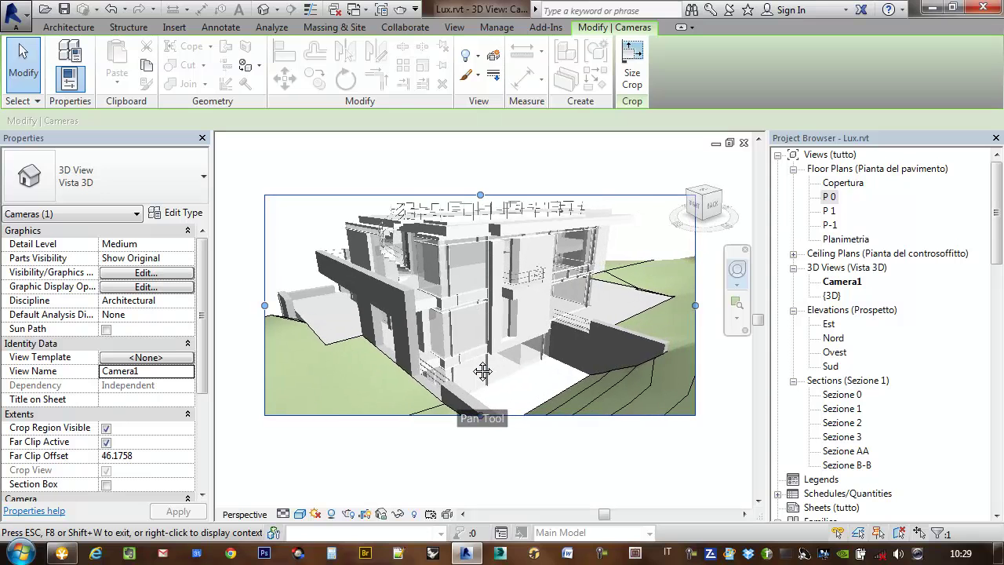
left_click_drag(510, 375, 343, 463)
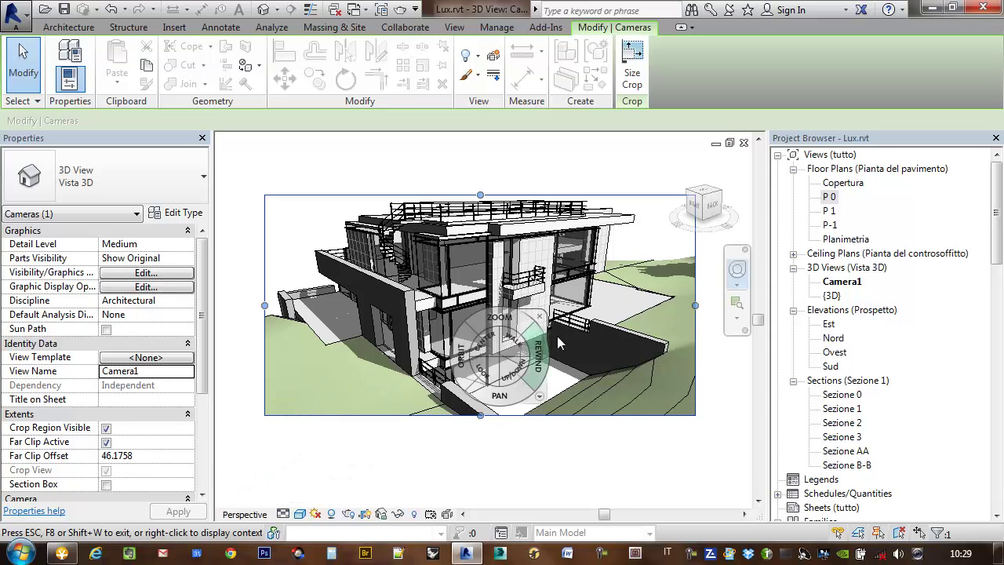
Step: Walk Camera1 into the house, lower its height and turn it toward the staircase
mouse_move(577, 334)
left_mouse_down()
mouse_move(556, 386)
mouse_move(392, 405)
mouse_move(550, 339)
mouse_move(330, 391)
mouse_move(375, 431)
left_mouse_up()
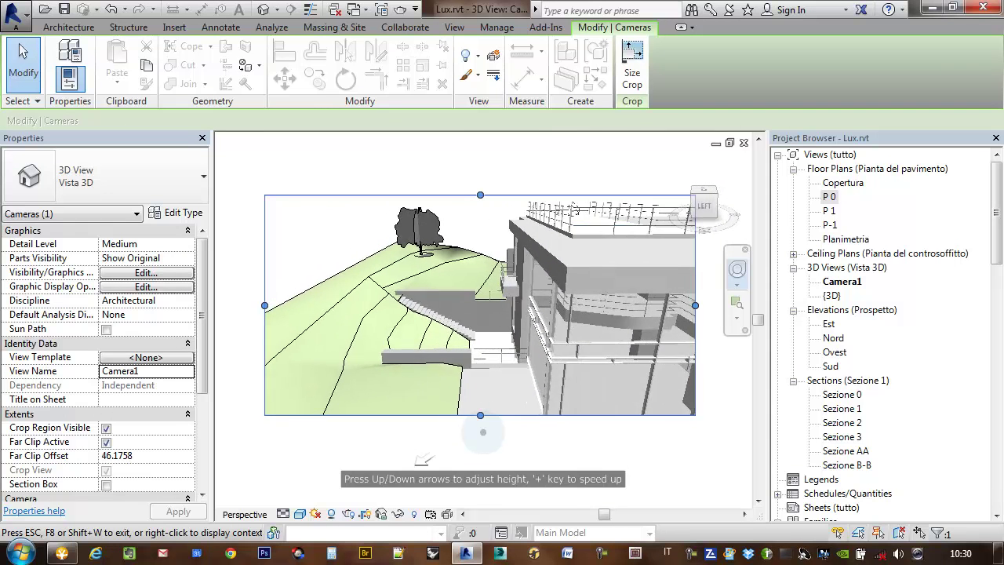
left_click_drag(375, 431, 542, 337)
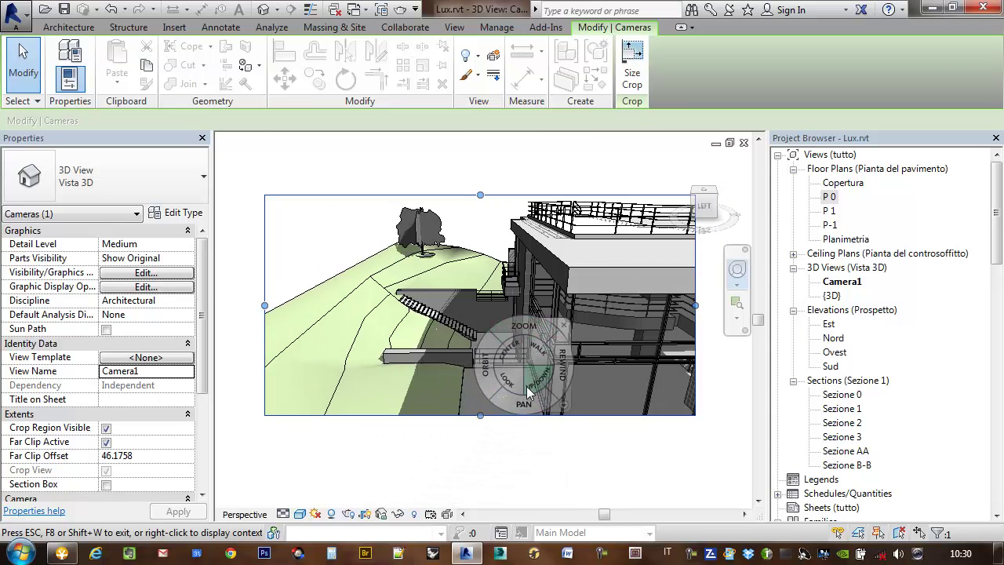
left_click_drag(538, 393, 535, 383)
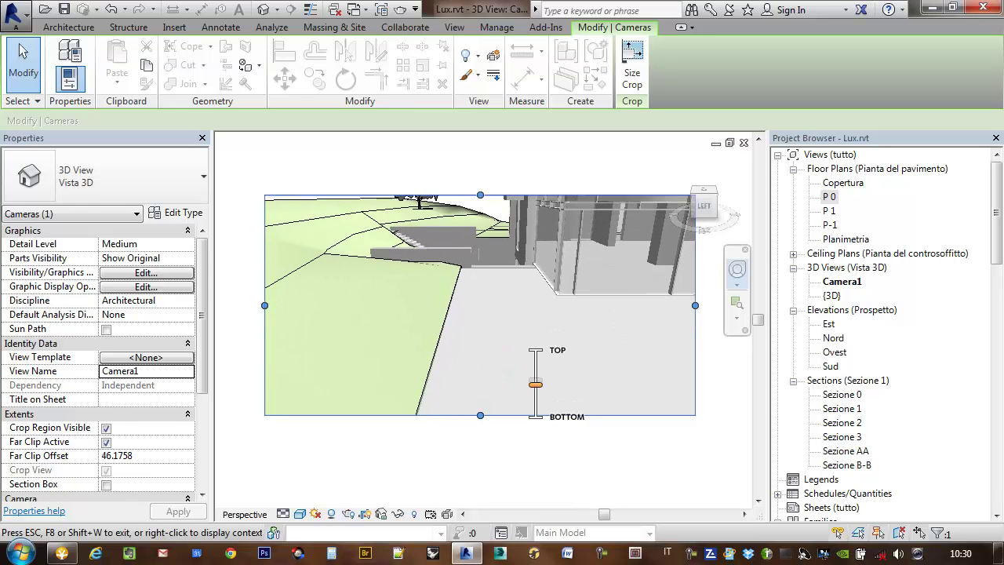
left_click_drag(535, 383, 535, 400)
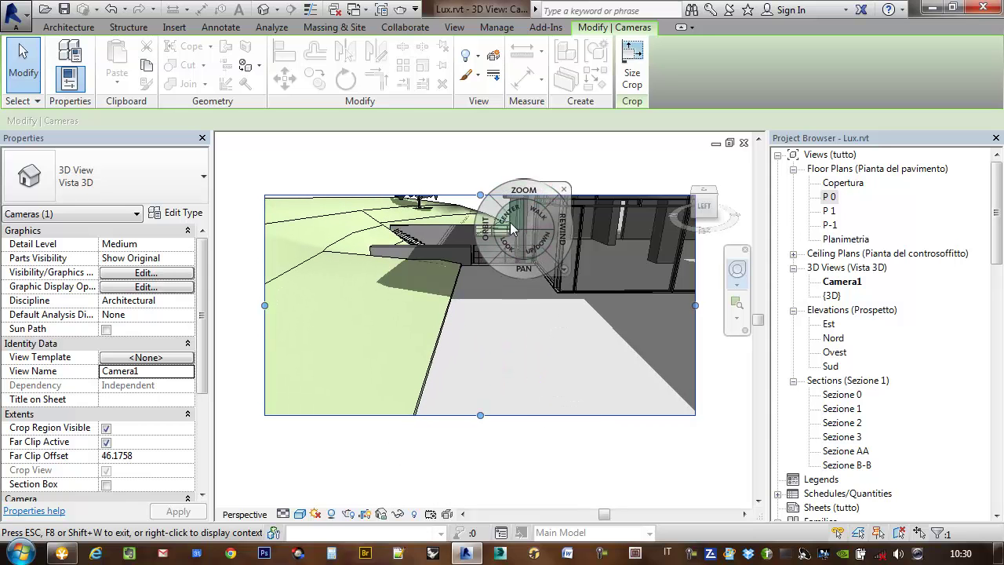
mouse_move(518, 259)
left_mouse_down()
mouse_move(558, 182)
mouse_move(596, 154)
mouse_move(515, 202)
left_mouse_up()
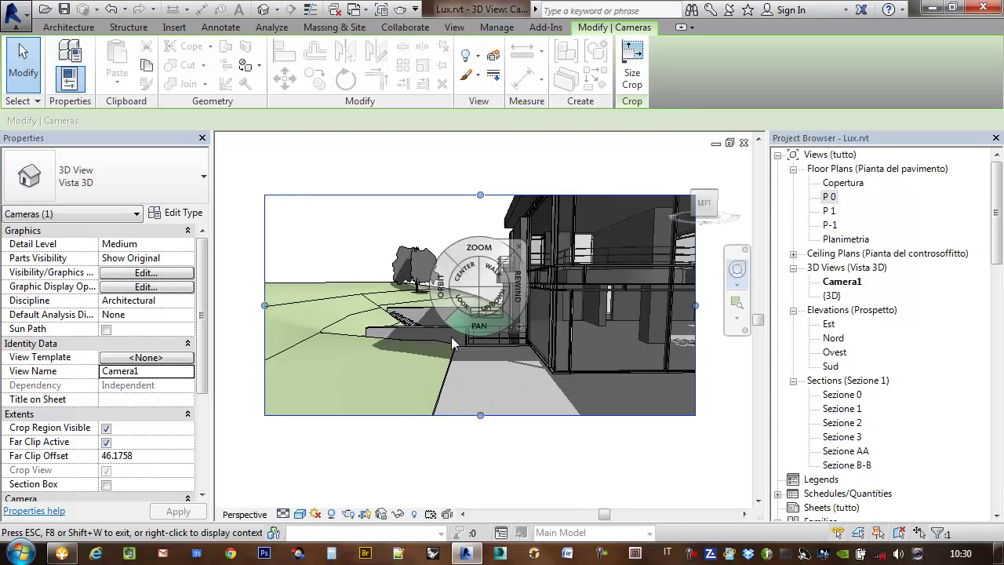
left_click_drag(481, 319, 492, 379)
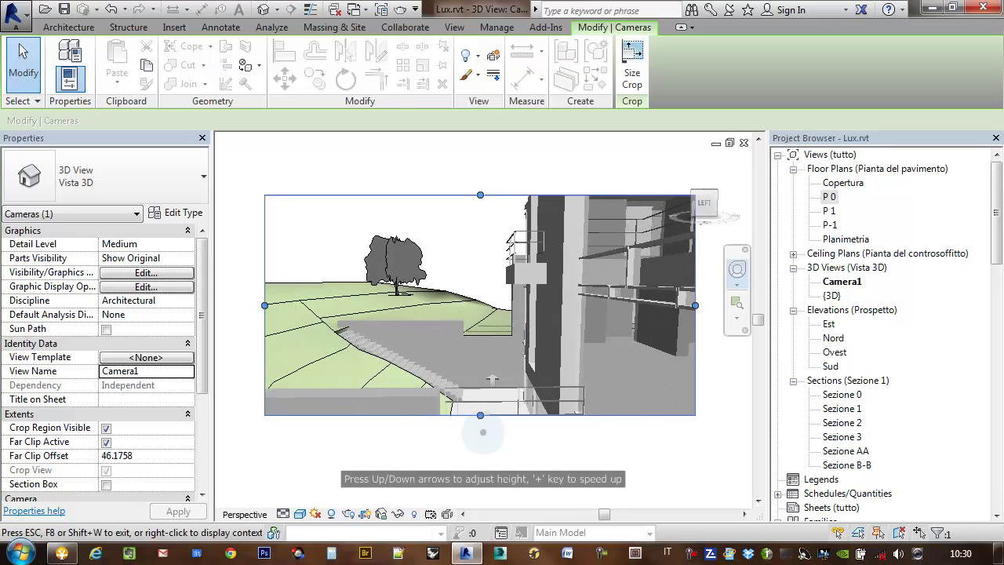
mouse_move(491, 379)
left_mouse_down()
mouse_move(454, 469)
mouse_move(297, 402)
mouse_move(361, 426)
mouse_move(351, 409)
mouse_move(484, 432)
mouse_move(486, 395)
left_mouse_up()
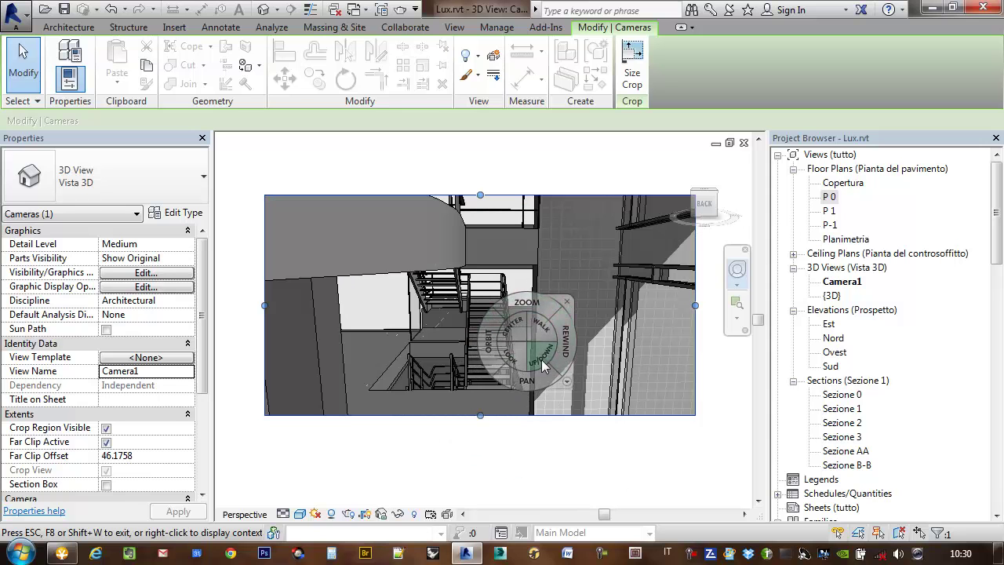
Step: Set Camera1 to stair height facing the stairs, raise the crop top and recentre the stairs
left_click_drag(543, 357, 531, 385)
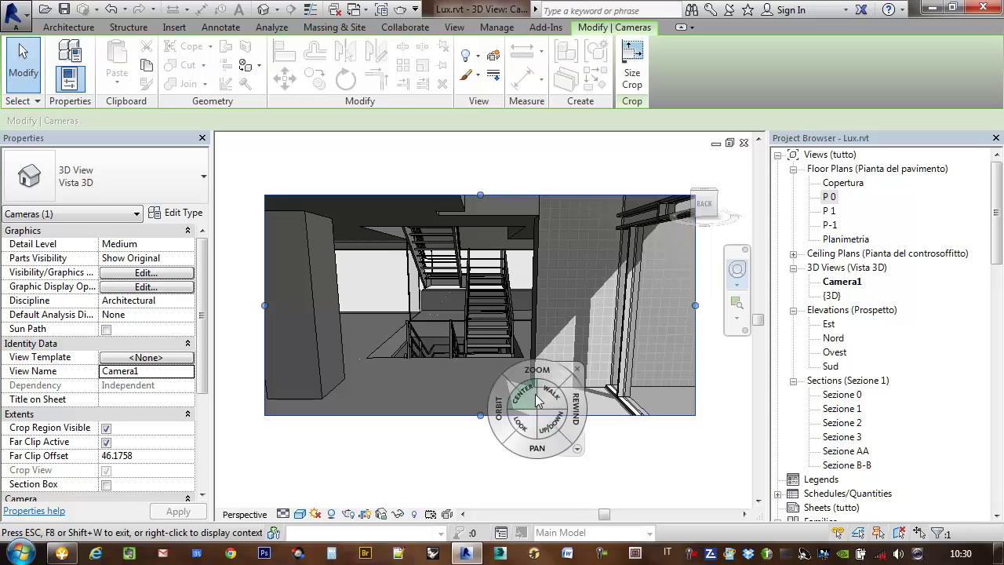
left_click_drag(531, 426, 526, 390)
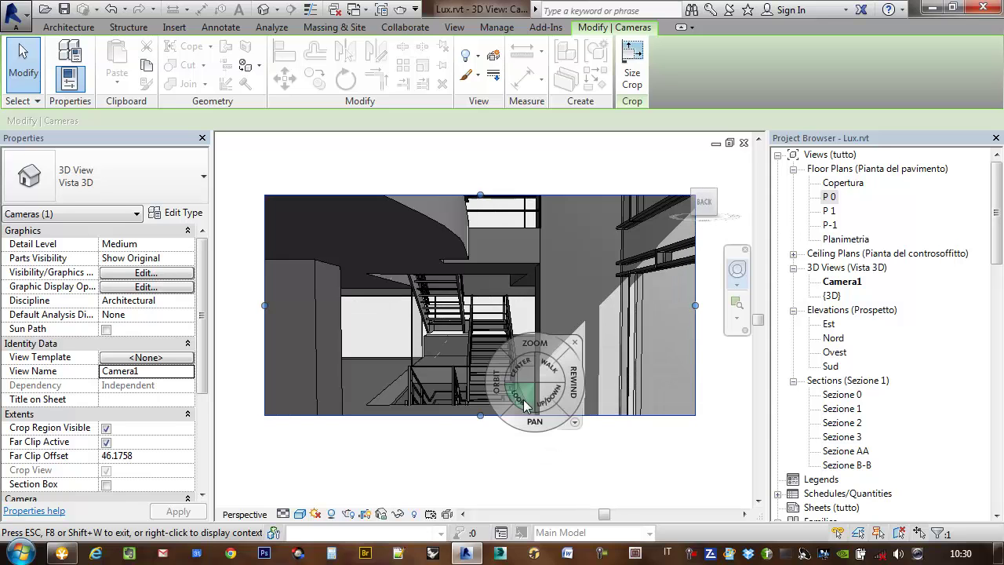
scroll(495, 360, "down", 2)
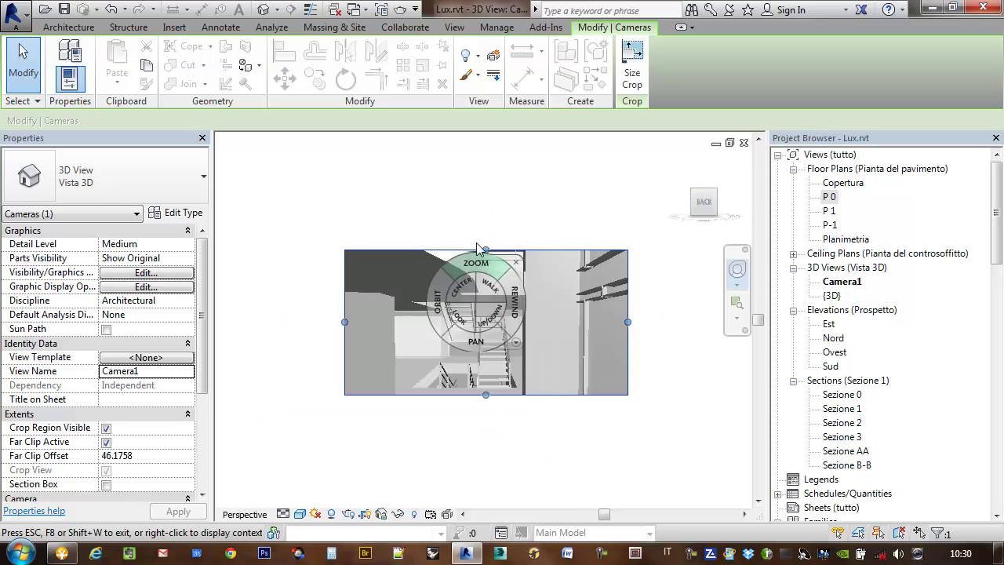
left_click_drag(486, 249, 493, 175)
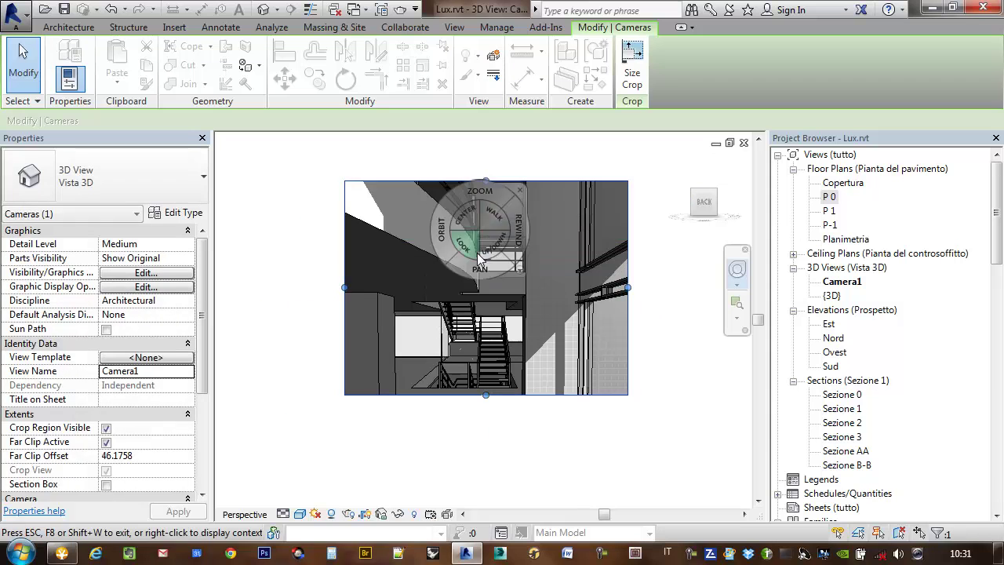
left_click_drag(486, 155, 485, 157)
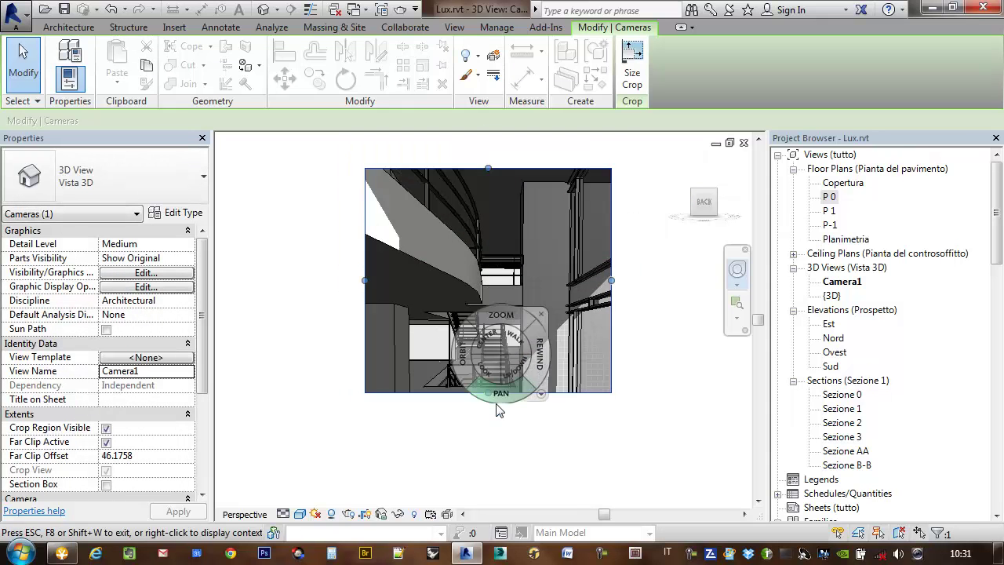
mouse_move(490, 400)
left_mouse_down()
mouse_move(486, 347)
mouse_move(490, 394)
mouse_move(516, 333)
left_mouse_up()
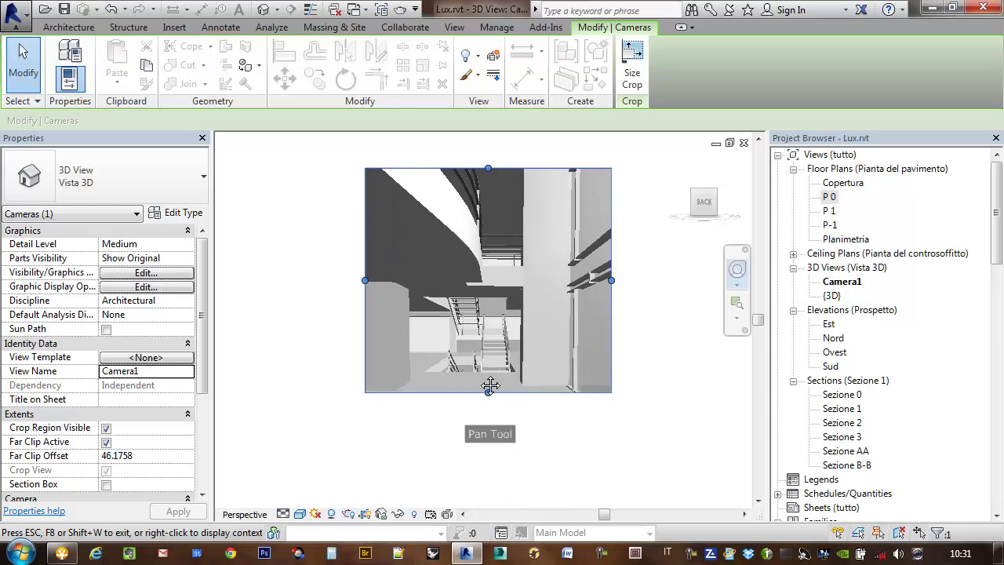
Step: Extend Camera1's crop region downward, left and right, then bring up Altap Salamander
left_click(557, 298)
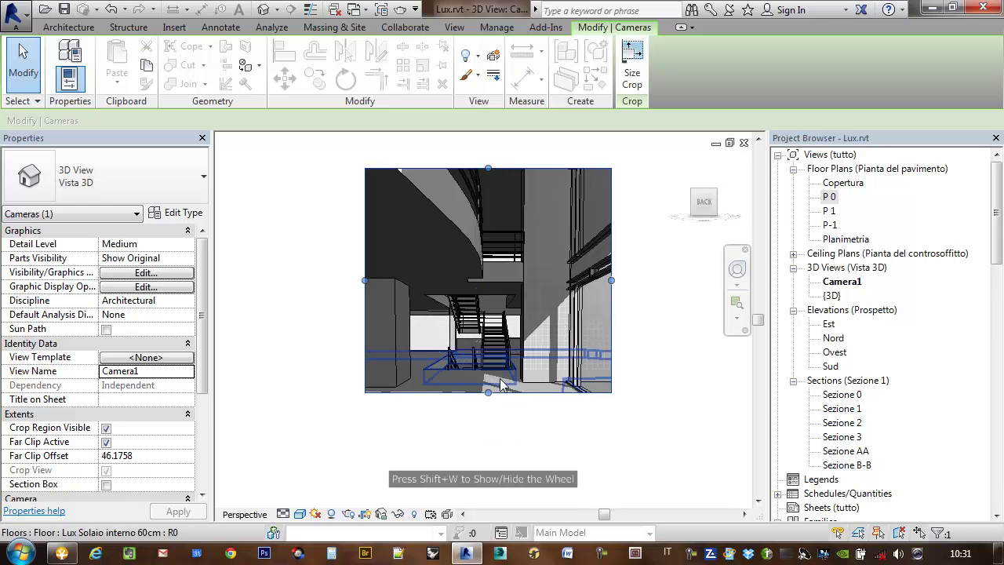
left_click_drag(488, 393, 488, 476)
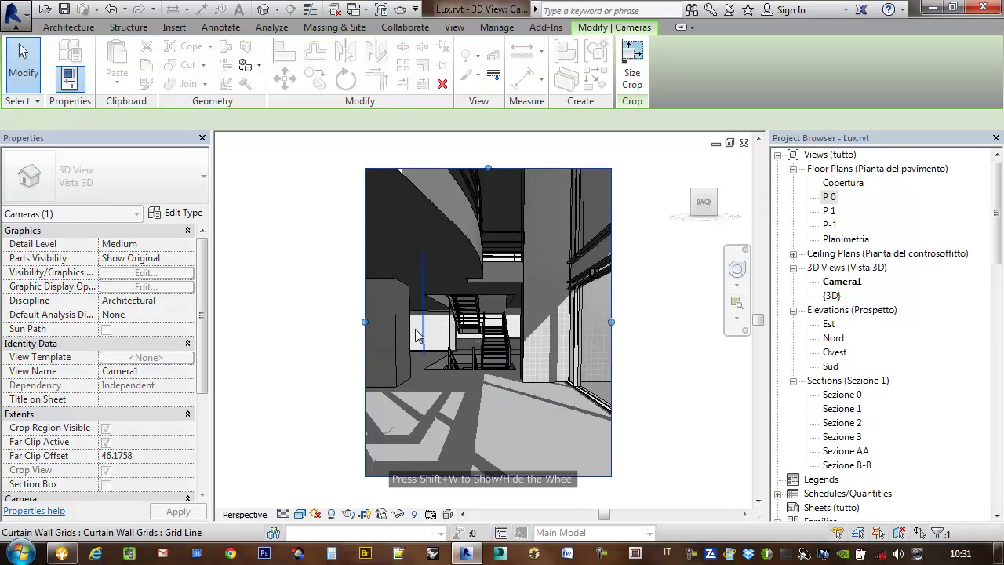
left_click_drag(365, 321, 264, 322)
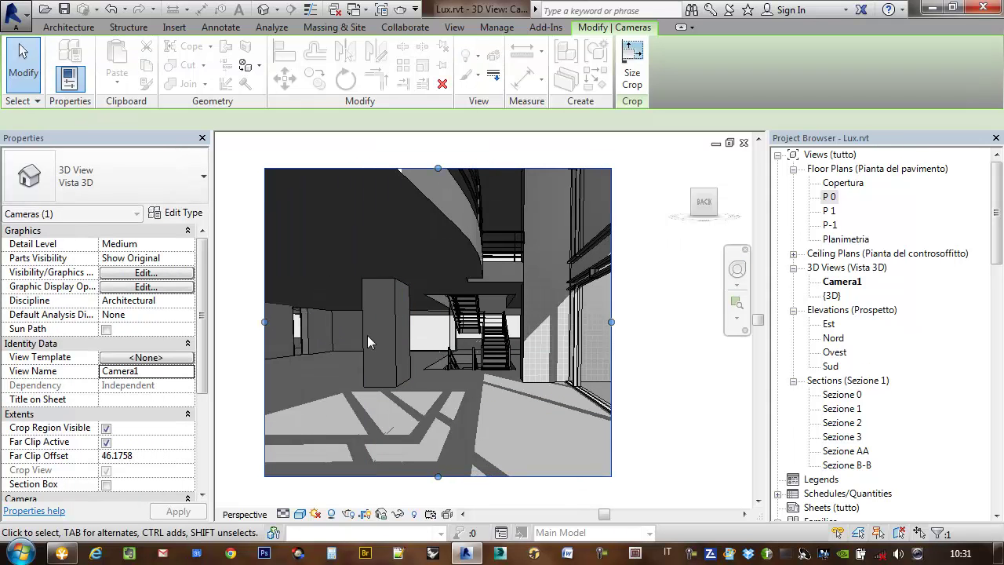
left_click_drag(610, 322, 679, 322)
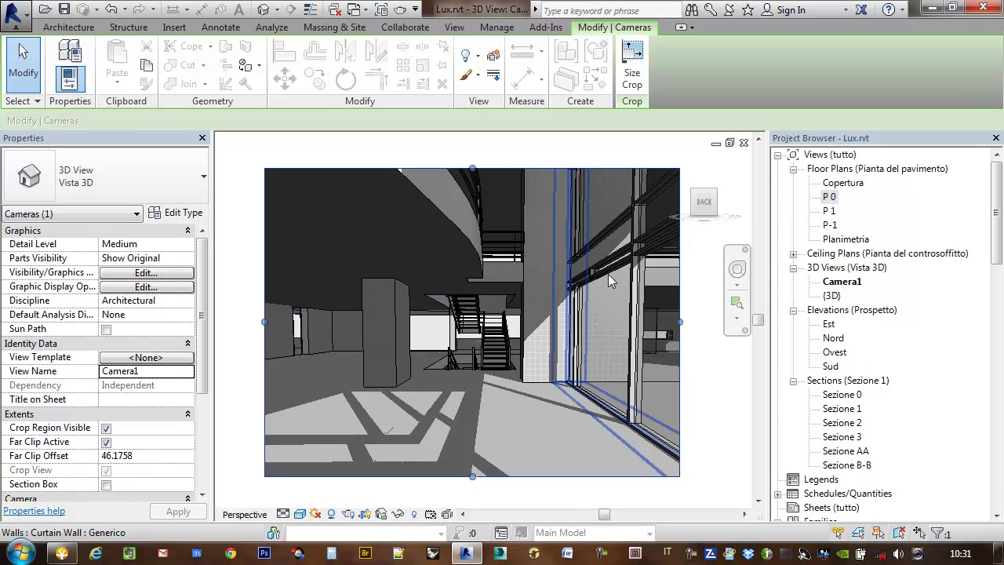
left_click(70, 553)
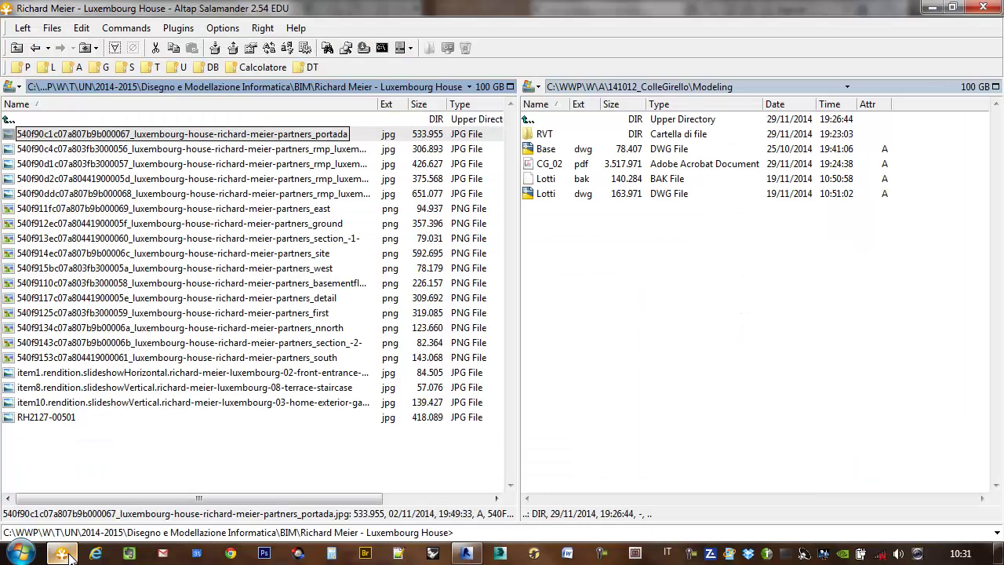
Step: Open the luxembourg-house portada.jpg reference photo in Windows Photo Viewer
left_click(51, 135)
double_click(13, 136)
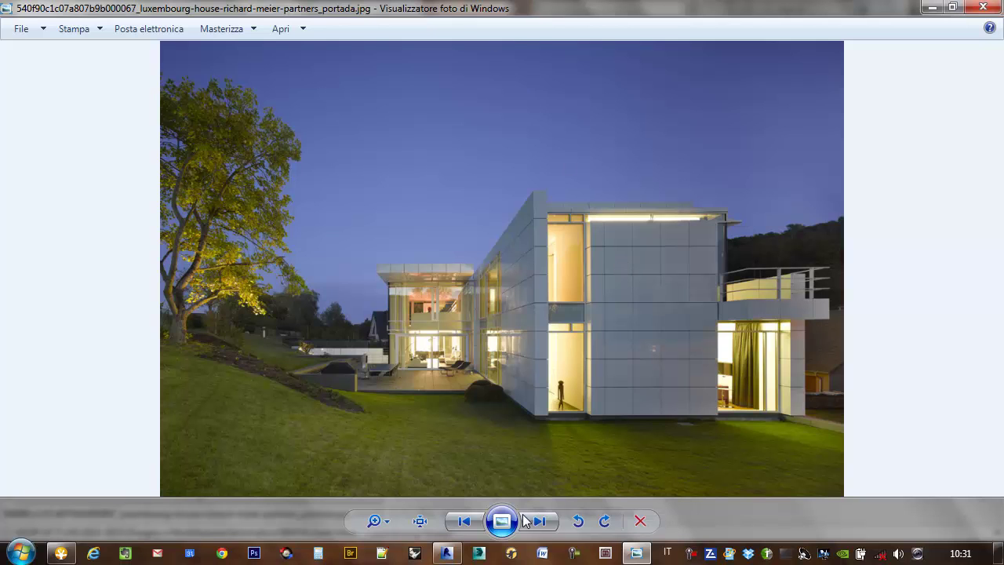
Step: Step through to the luxembourg_house_04 interior stair photo, then return to Revit
left_click(645, 552)
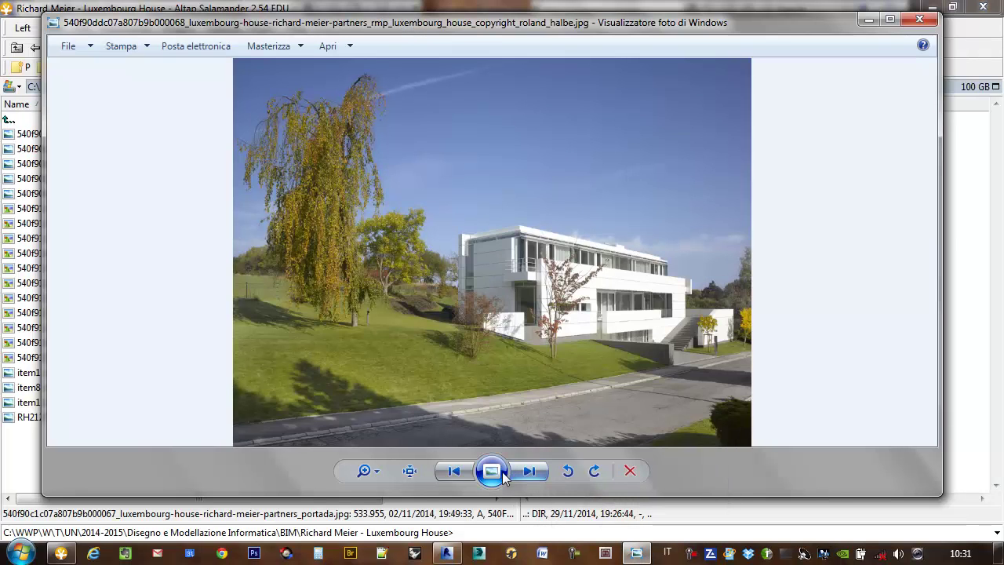
left_click(454, 471)
left_click(454, 471)
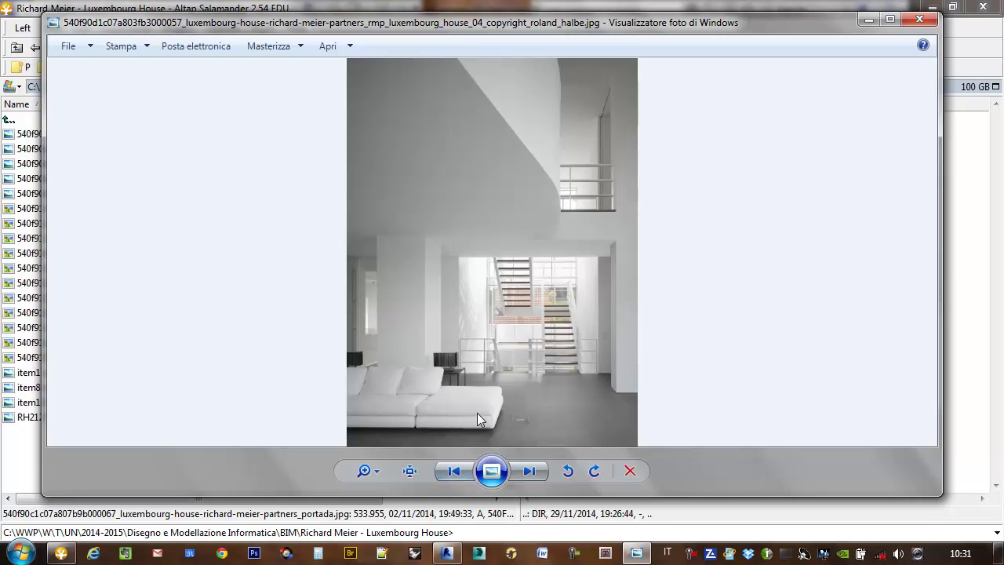
left_click(445, 553)
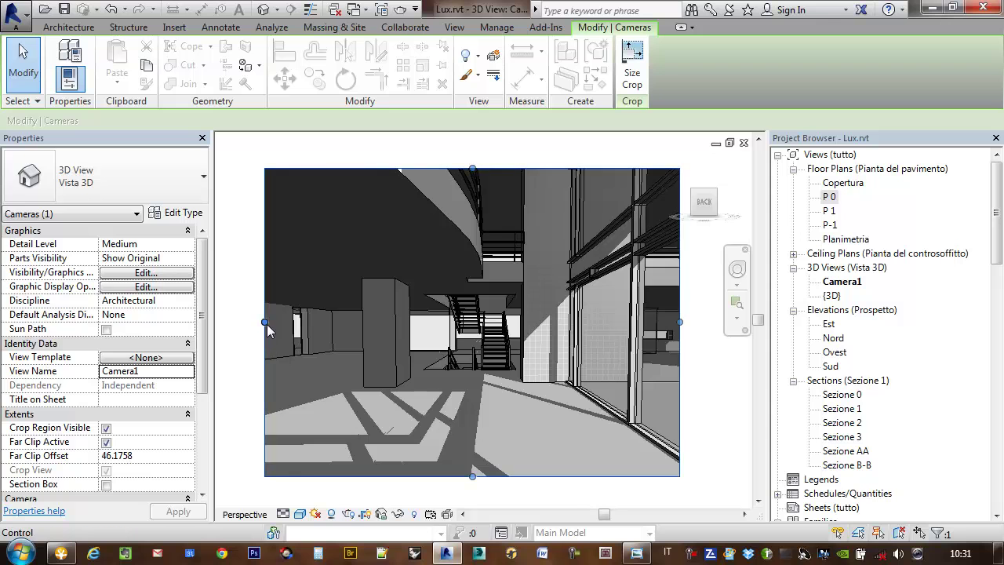
Step: Reframe Camera1's crop by adjusting its left, right and bottom edges around the stair
left_click_drag(323, 332, 368, 327)
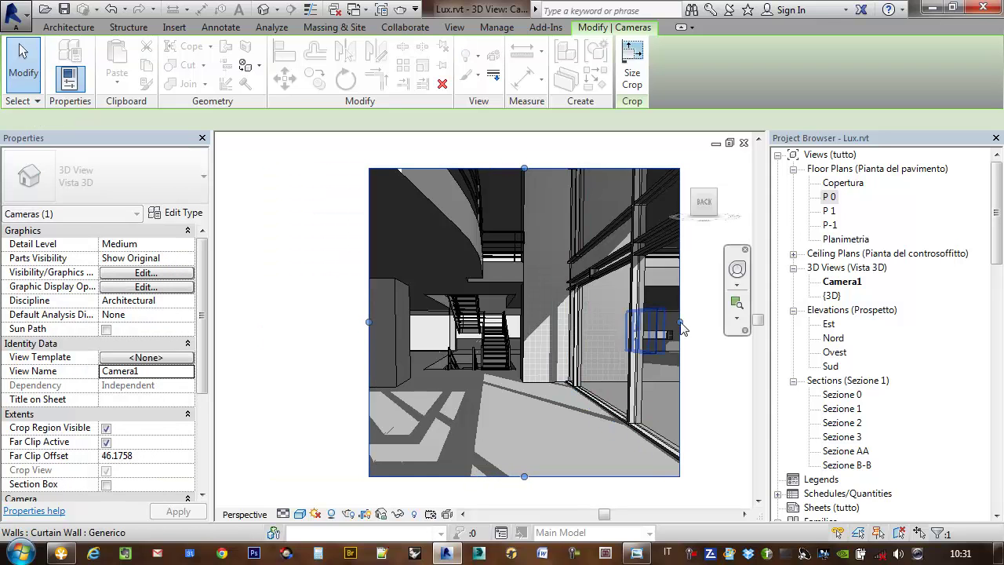
left_click_drag(680, 323, 613, 322)
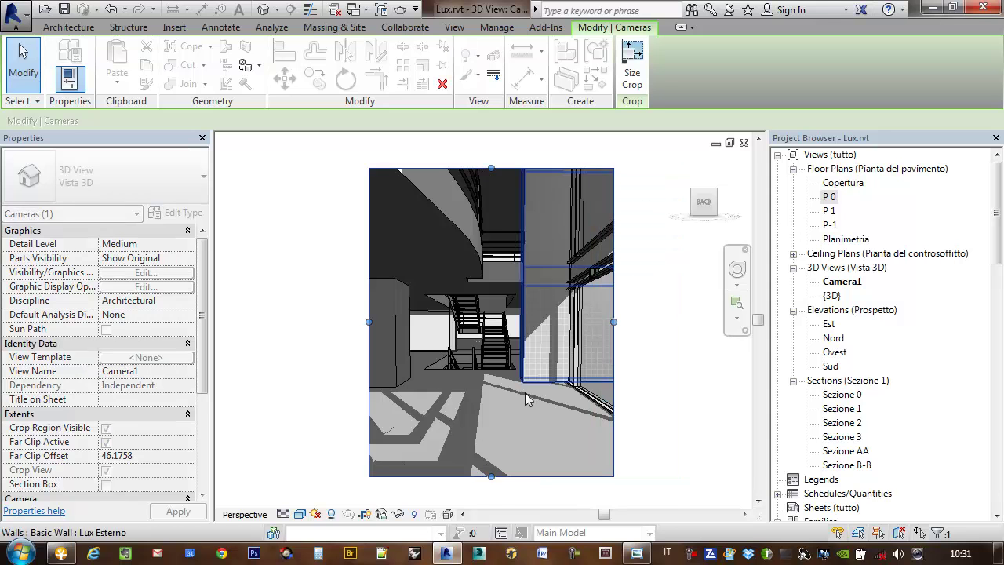
left_click_drag(492, 417, 491, 415)
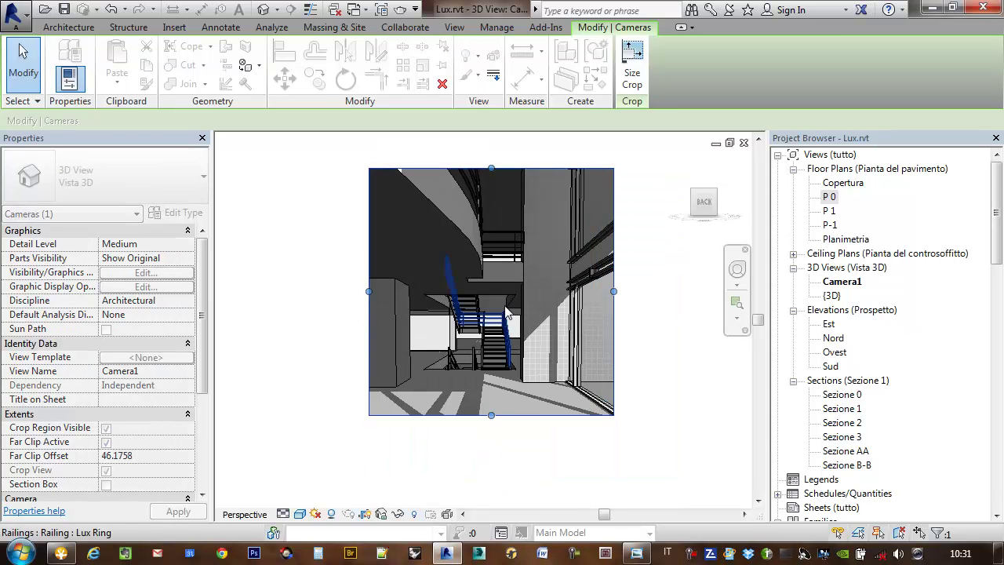
left_click_drag(369, 291, 328, 292)
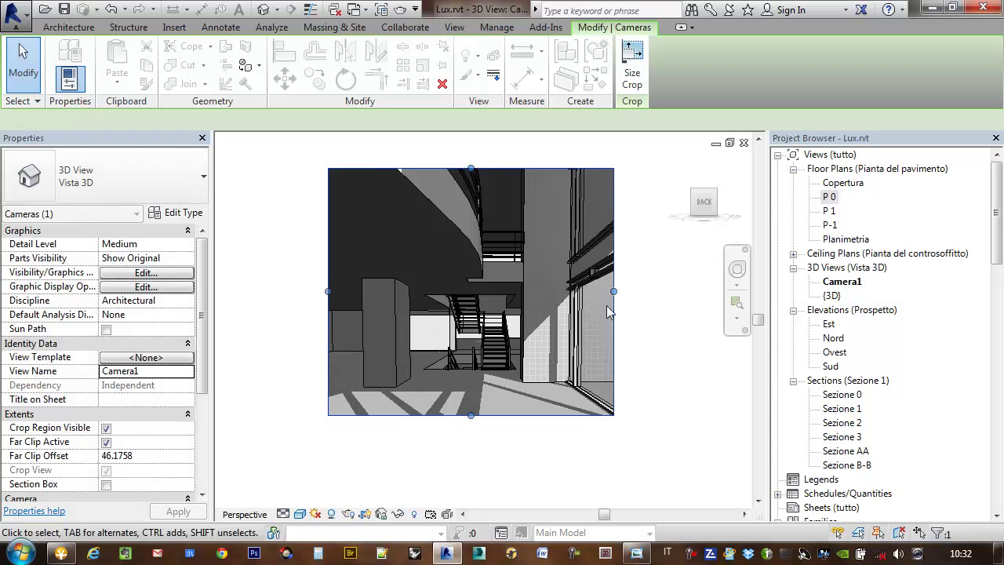
left_click_drag(613, 292, 659, 291)
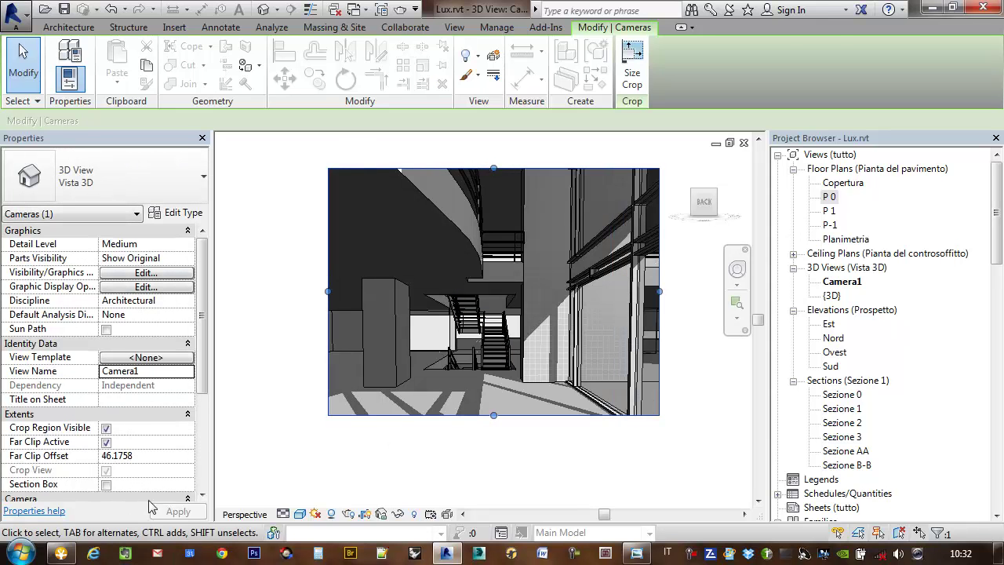
left_click(553, 460)
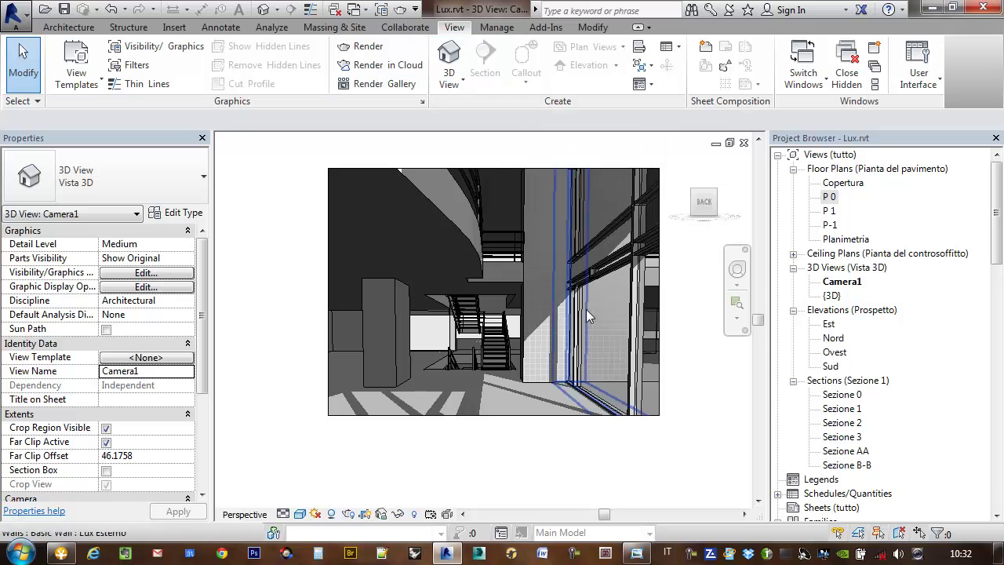
Step: Walk and pan Camera1 to face the glazed interior corner under the curved ceiling
left_click(737, 269)
mouse_move(483, 431)
left_mouse_down()
mouse_move(332, 392)
mouse_move(332, 418)
mouse_move(449, 386)
mouse_move(633, 403)
mouse_move(506, 475)
mouse_move(422, 459)
mouse_move(484, 445)
left_mouse_up()
left_click_drag(474, 485, 388, 471)
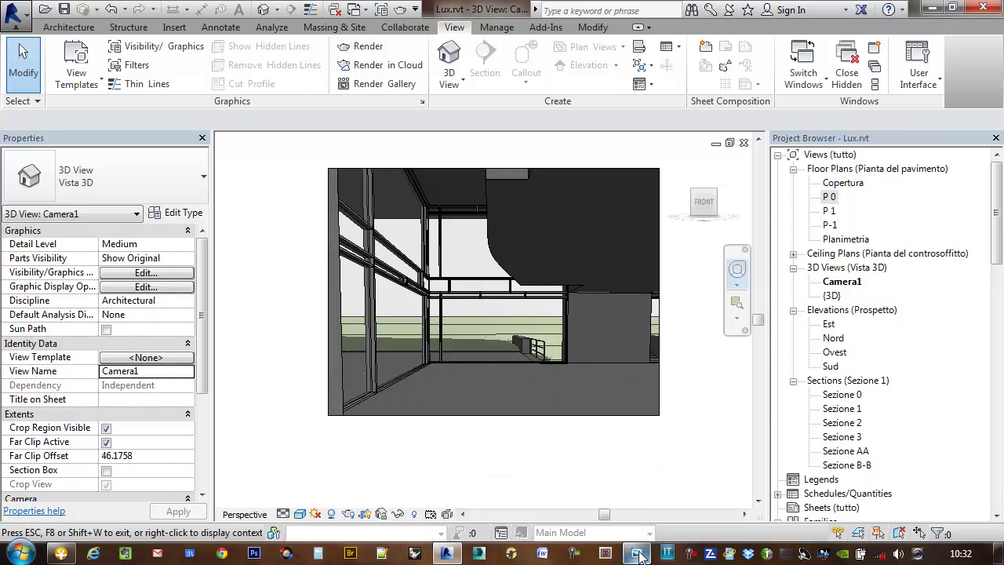
Step: Show the luxembourg_house_05 living-room photo and compare it with Camera1, ending minimised
left_click(638, 554)
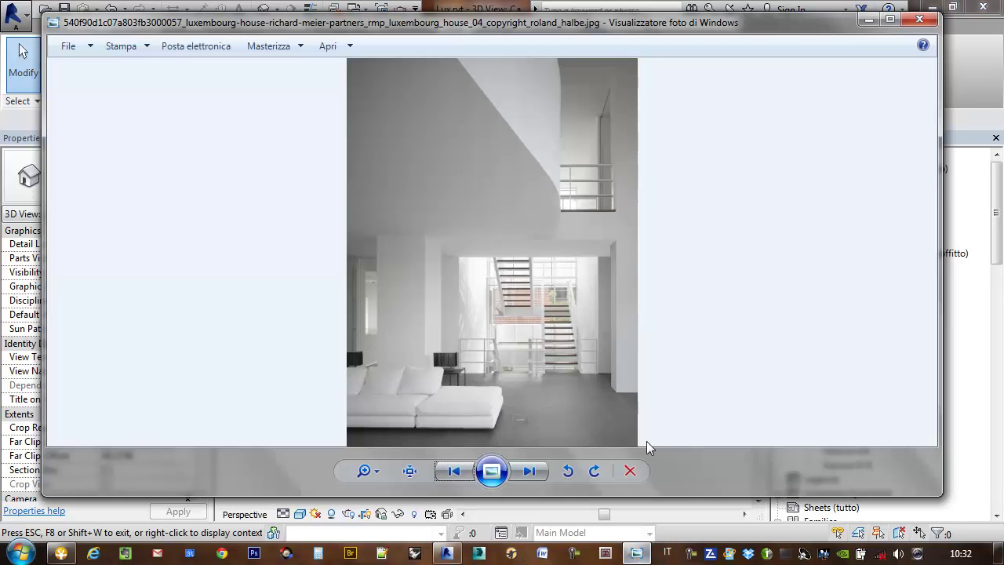
left_click(535, 474)
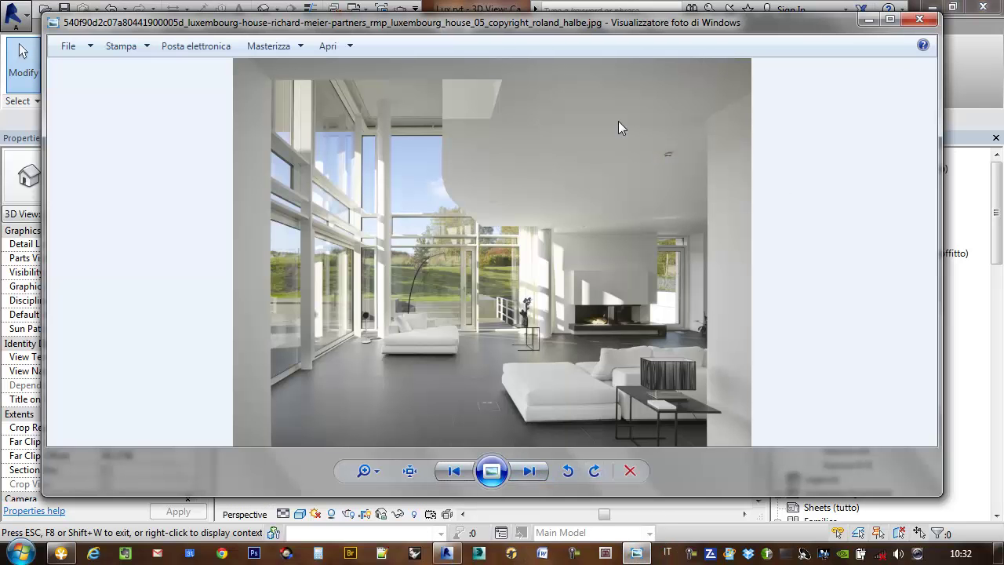
left_click(868, 19)
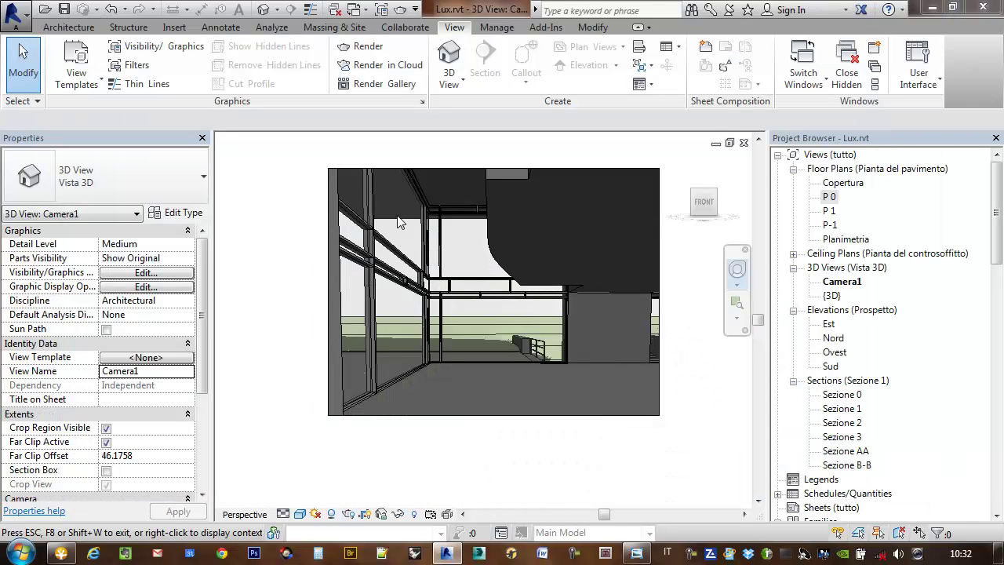
left_click(647, 557)
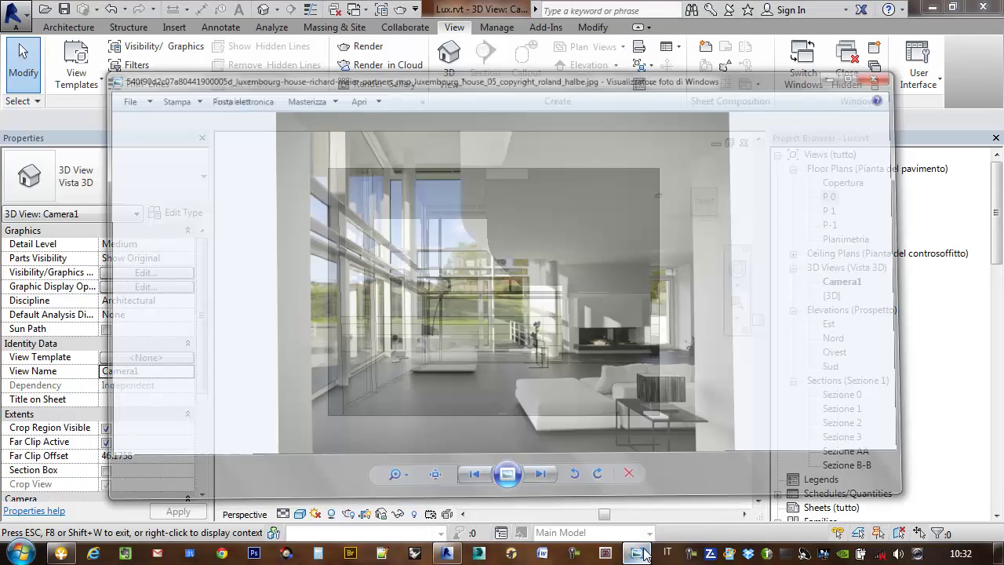
left_click(640, 555)
left_click(640, 555)
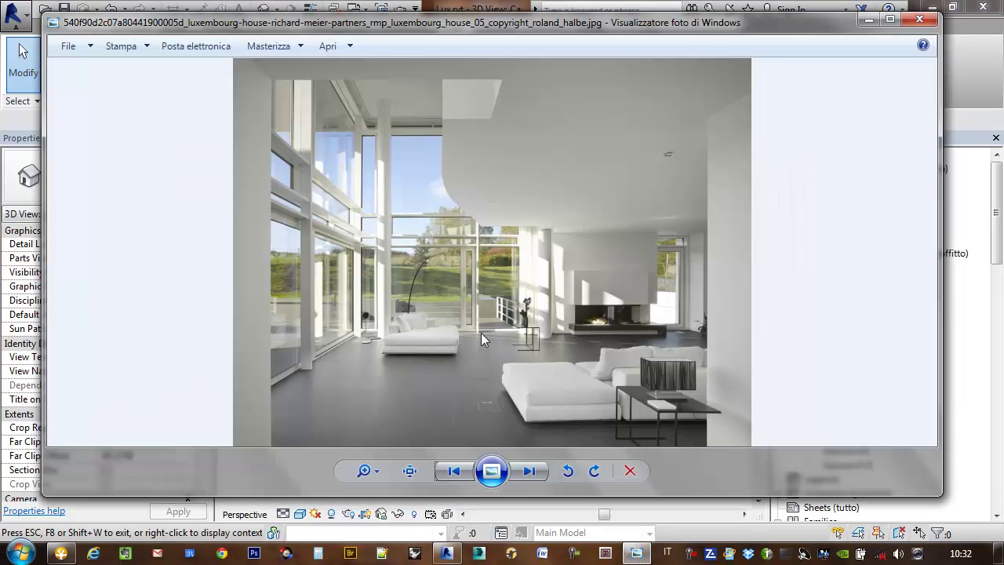
left_click(866, 20)
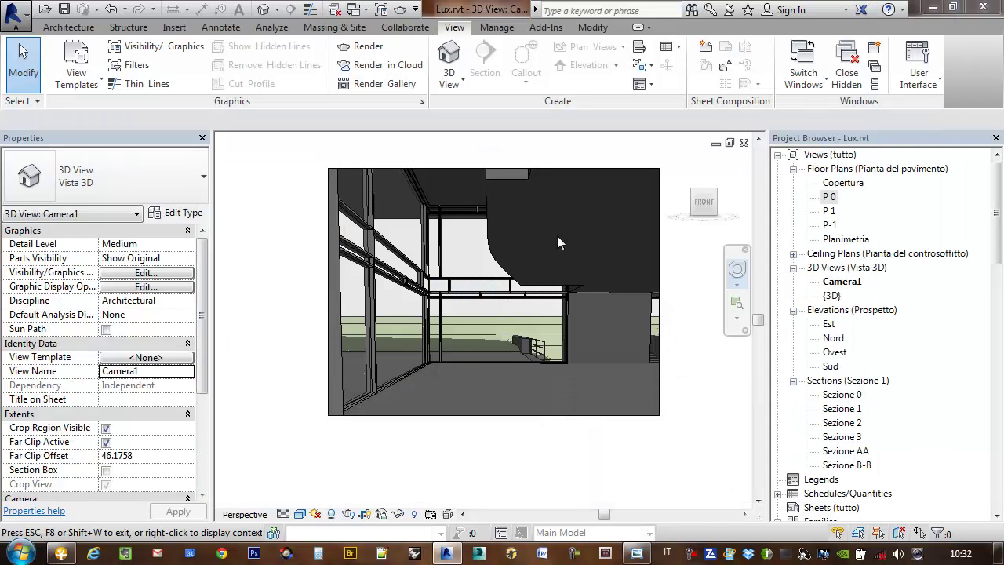
Step: Exit the SteeringWheel and expand Ceiling Plans to list P 0 and P 1
key("Escape")
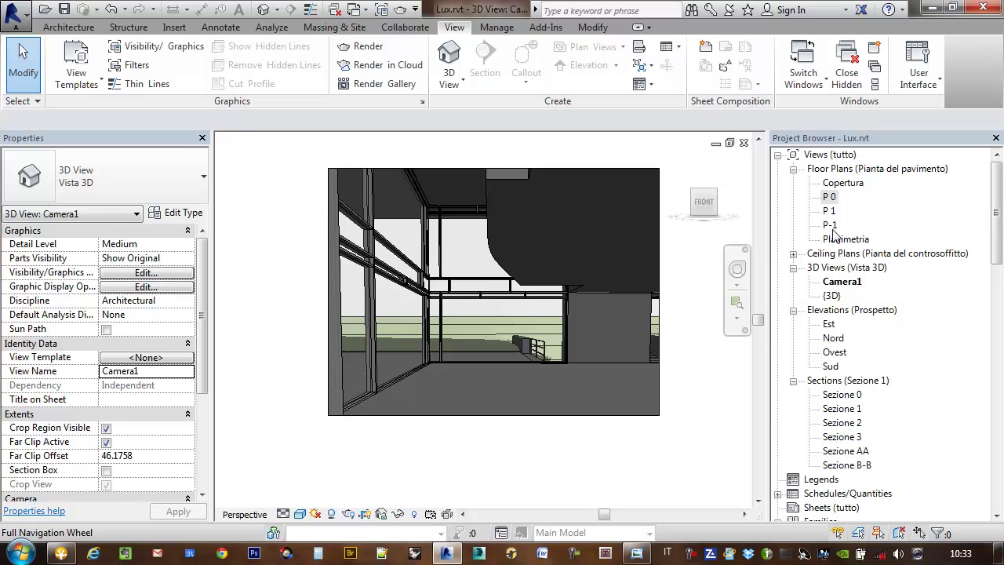
left_click(793, 255)
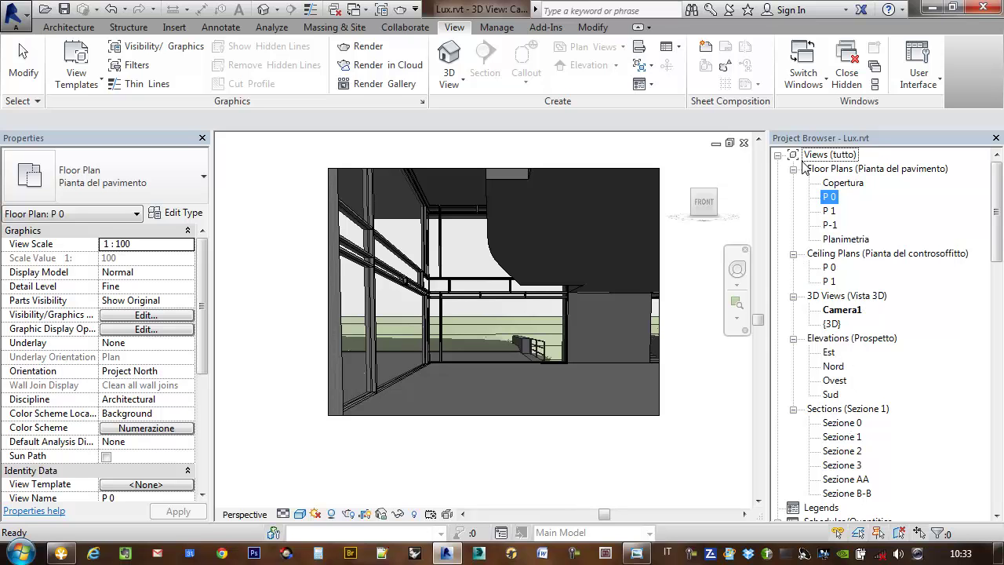
Step: Open the Sud elevation, then zoom out and pan to centre the south facade
double_click(828, 352)
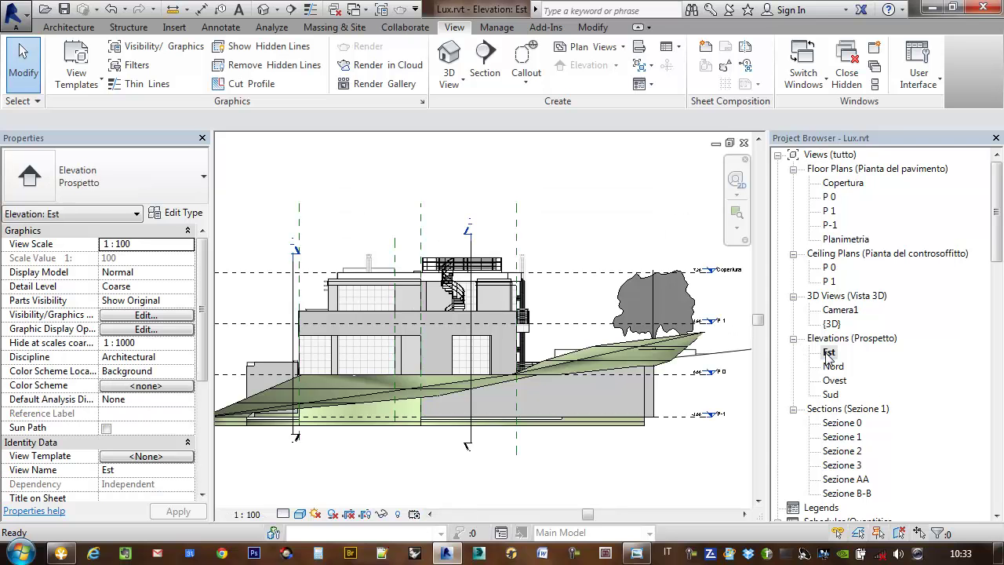
double_click(831, 394)
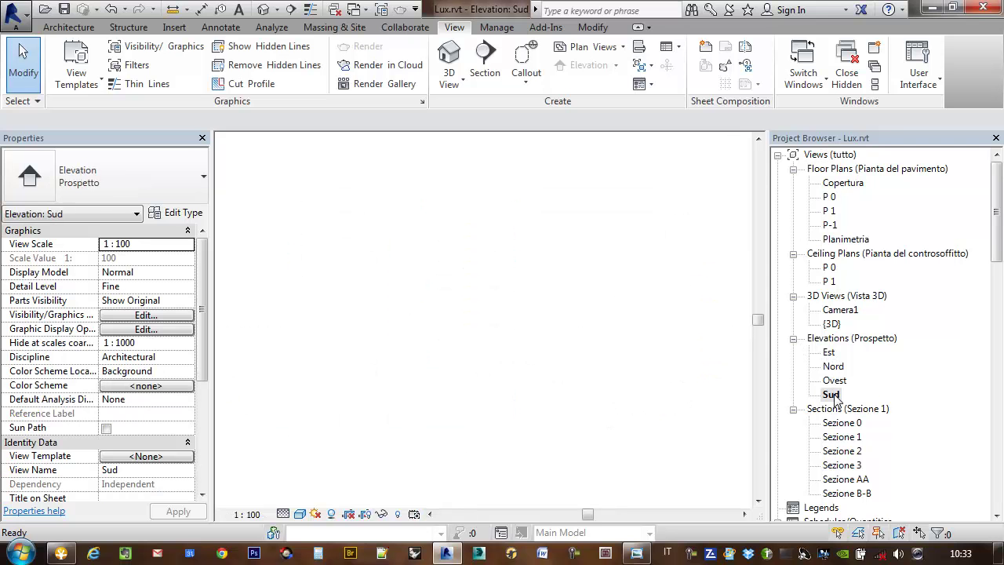
mouse_move(566, 223)
middle_mouse_down()
mouse_move(604, 229)
mouse_move(594, 222)
middle_mouse_up()
scroll(582, 226, "down", 1)
scroll(584, 227, "down", 1)
scroll(588, 227, "down", 1)
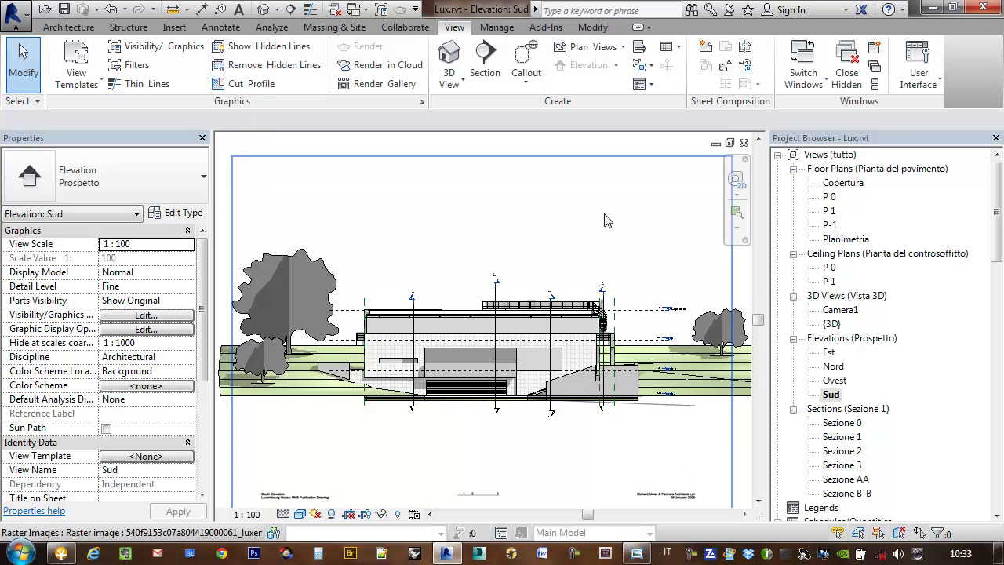
scroll(409, 243, "down", 1)
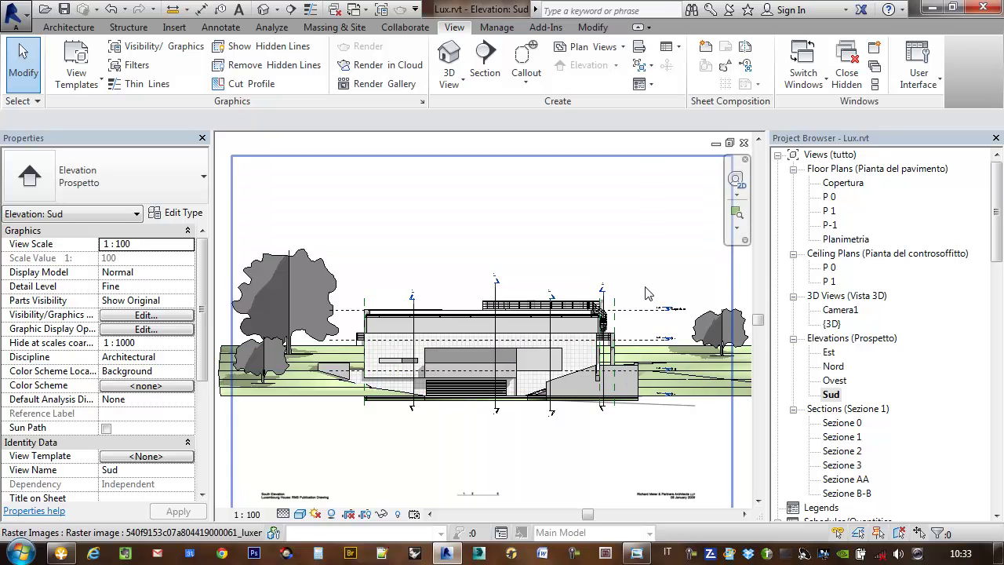
middle_click_drag(477, 179, 493, 196)
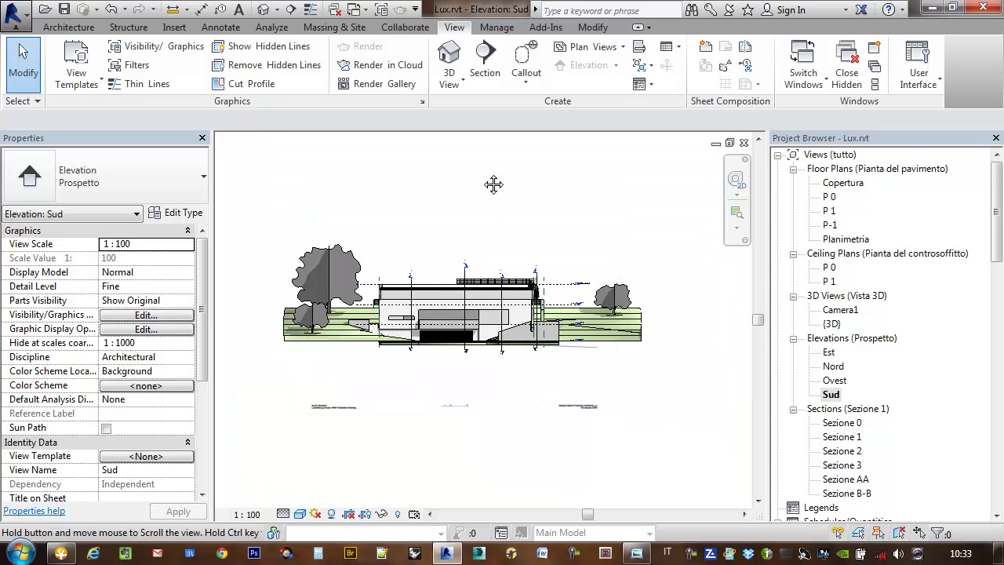
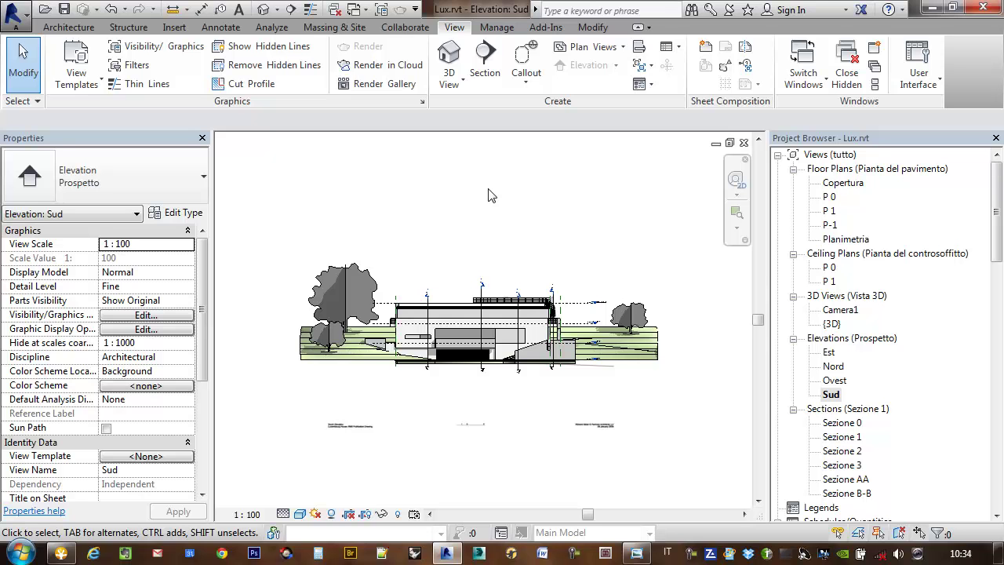
Step: Pan and zoom the Sud elevation to frame the whole building and surroundings
scroll(608, 333, "up", 5)
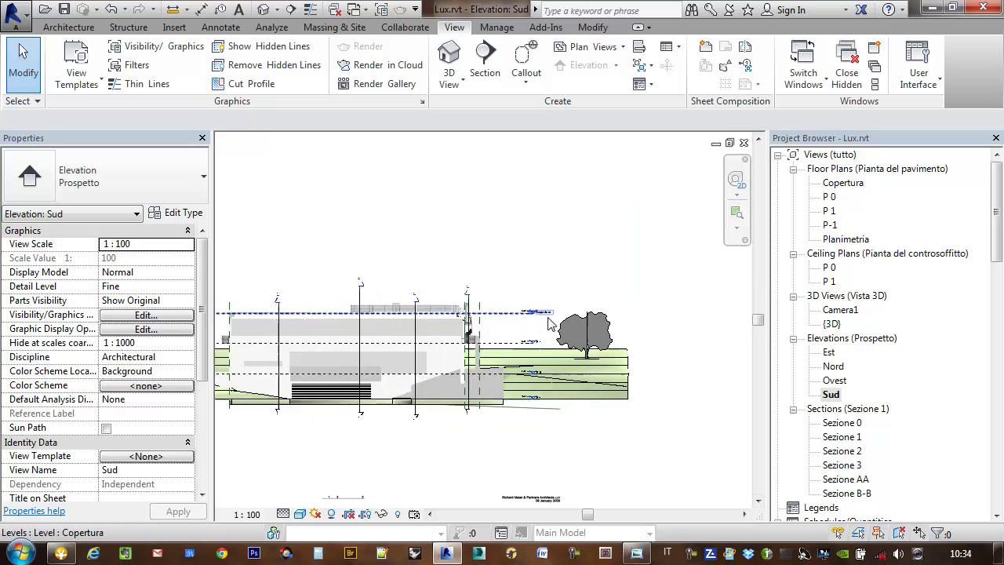
middle_click_drag(608, 334, 706, 268)
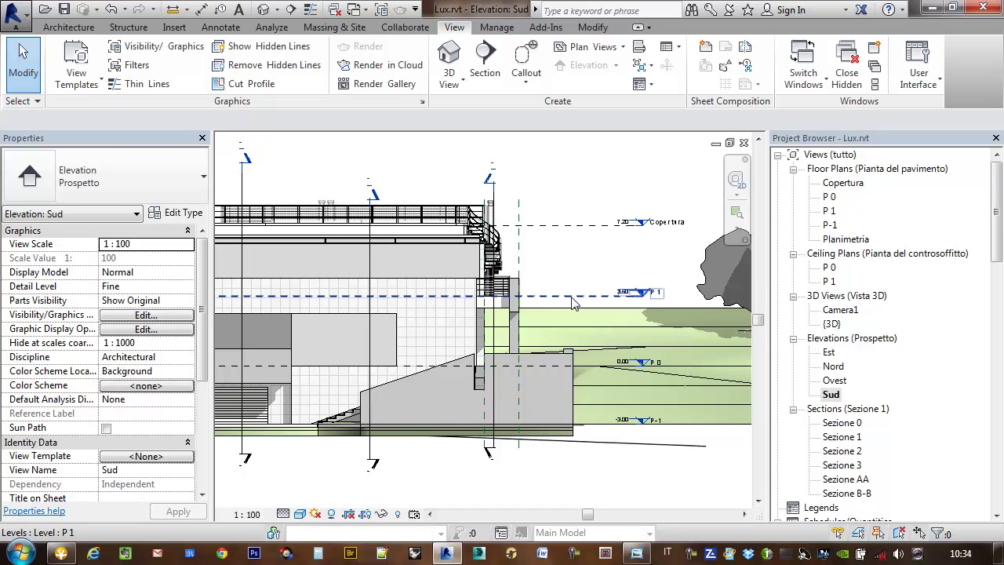
scroll(691, 296, "up", 2)
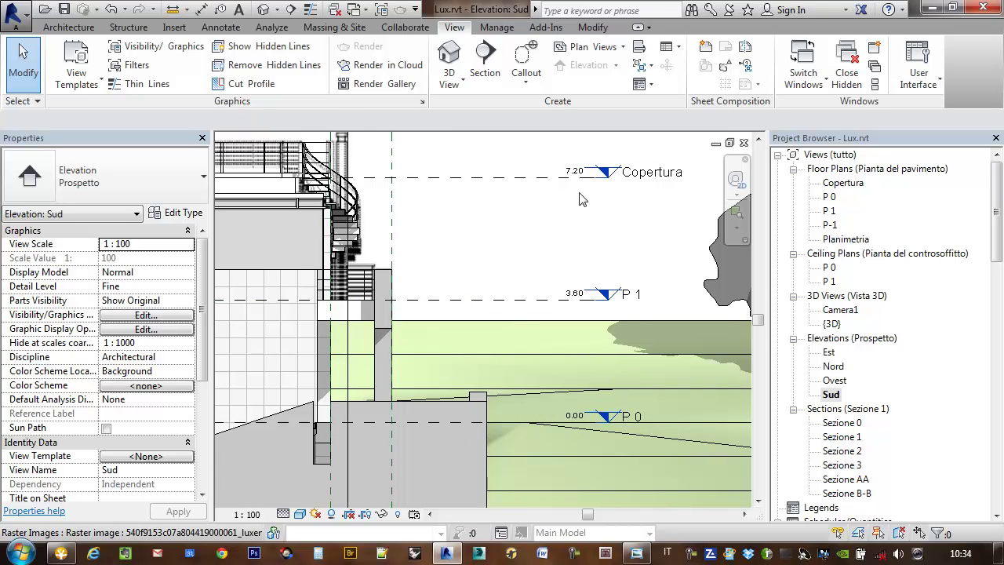
scroll(608, 207, "down", 1)
middle_click_drag(606, 209, 610, 231)
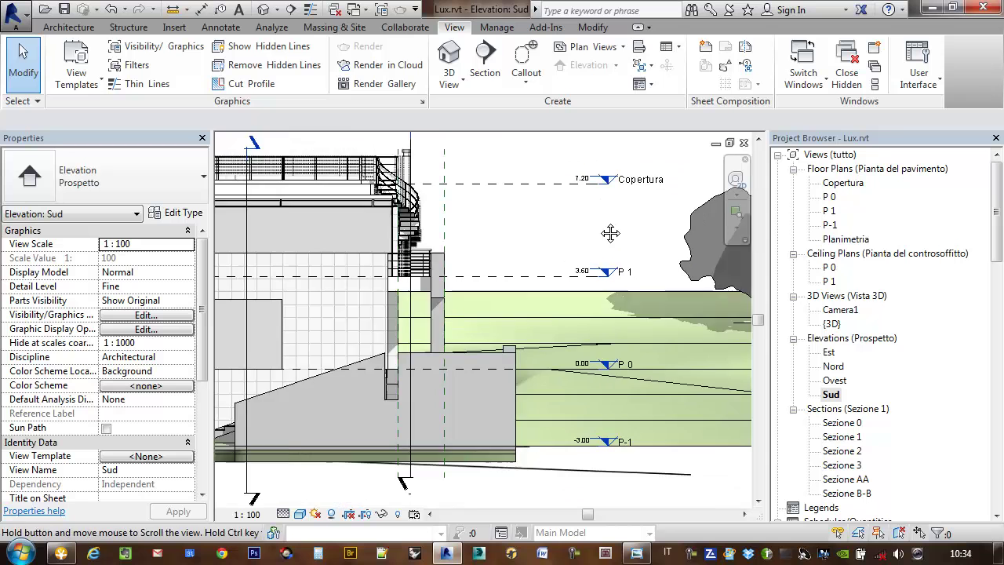
scroll(628, 232, "down", 2)
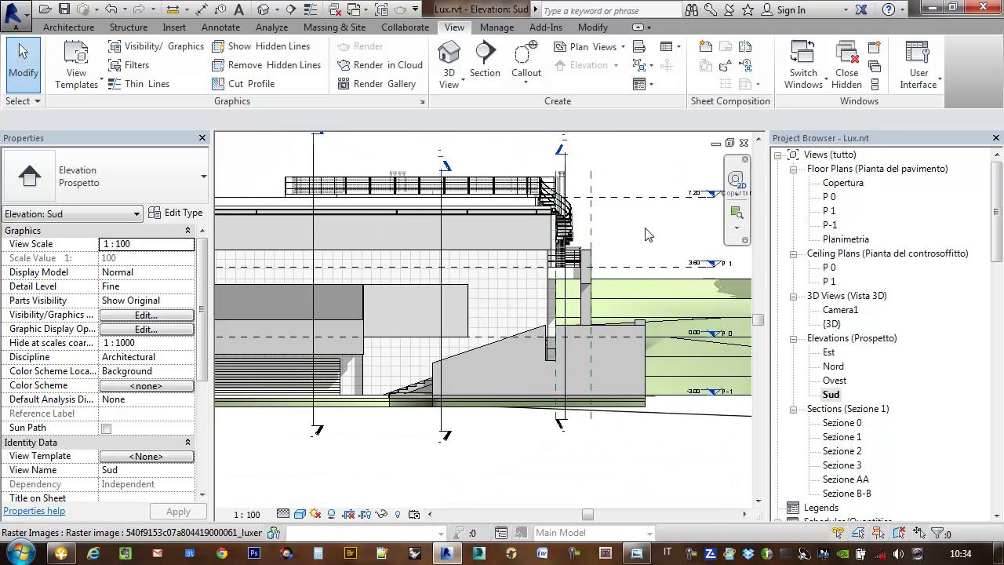
scroll(656, 233, "down", 1)
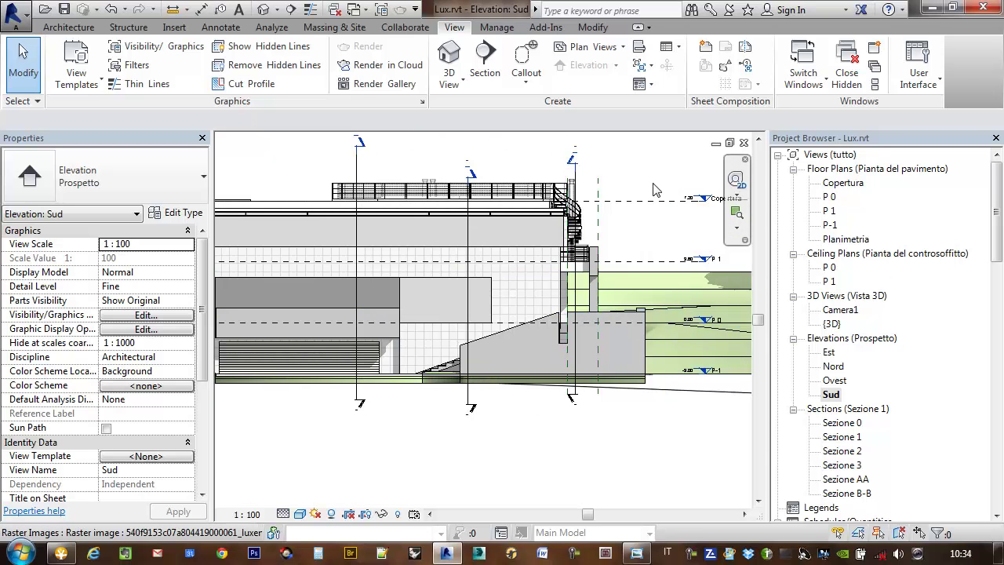
scroll(655, 192, "down", 1)
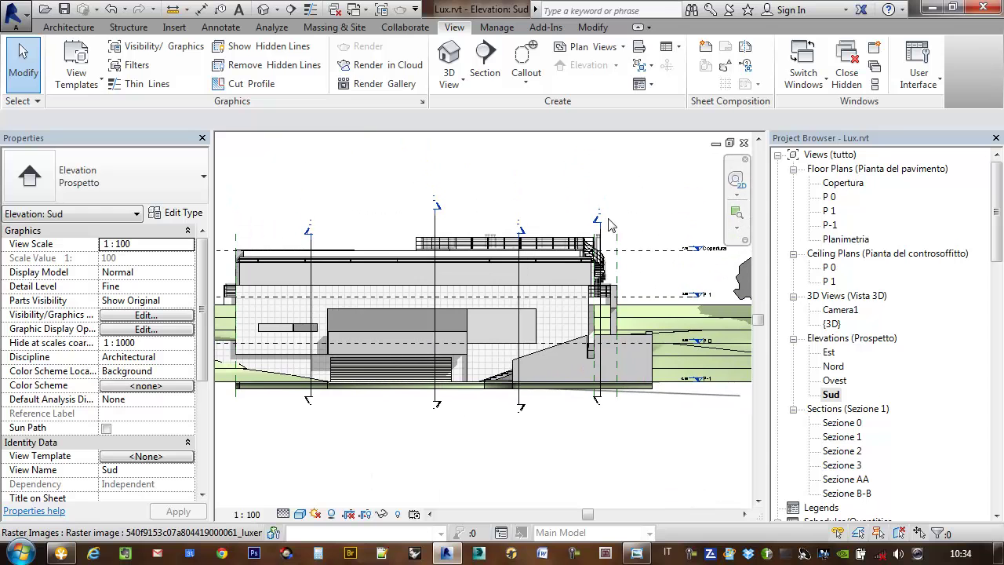
middle_click_drag(500, 206, 635, 205)
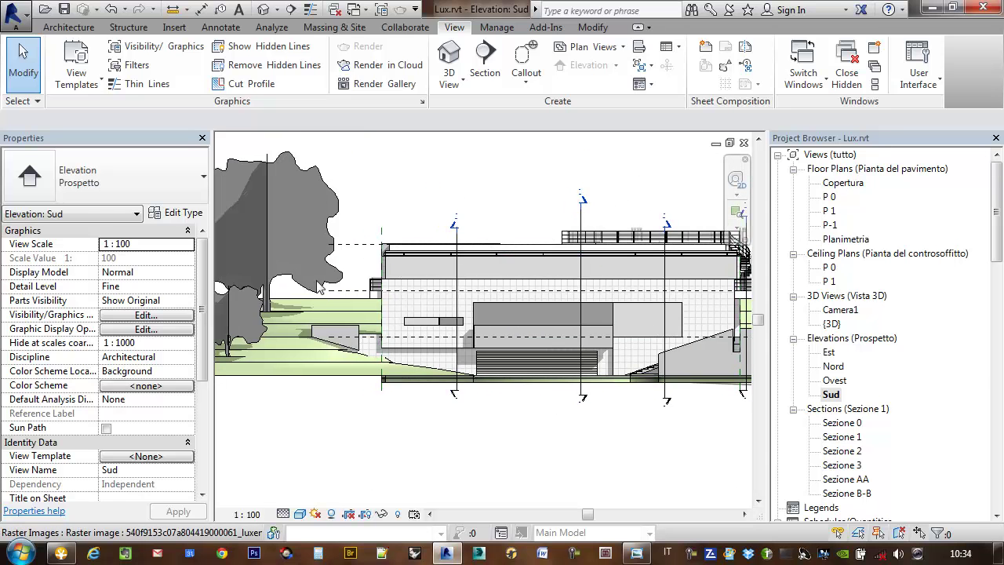
scroll(310, 284, "down", 1)
middle_click_drag(511, 370, 548, 385)
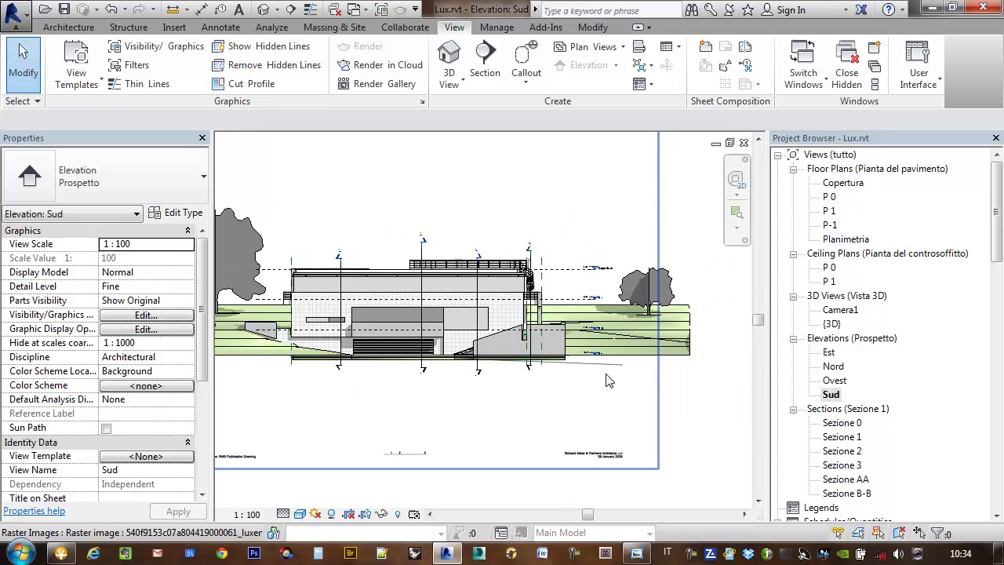
scroll(540, 292, "up", 2)
scroll(530, 289, "up", 1)
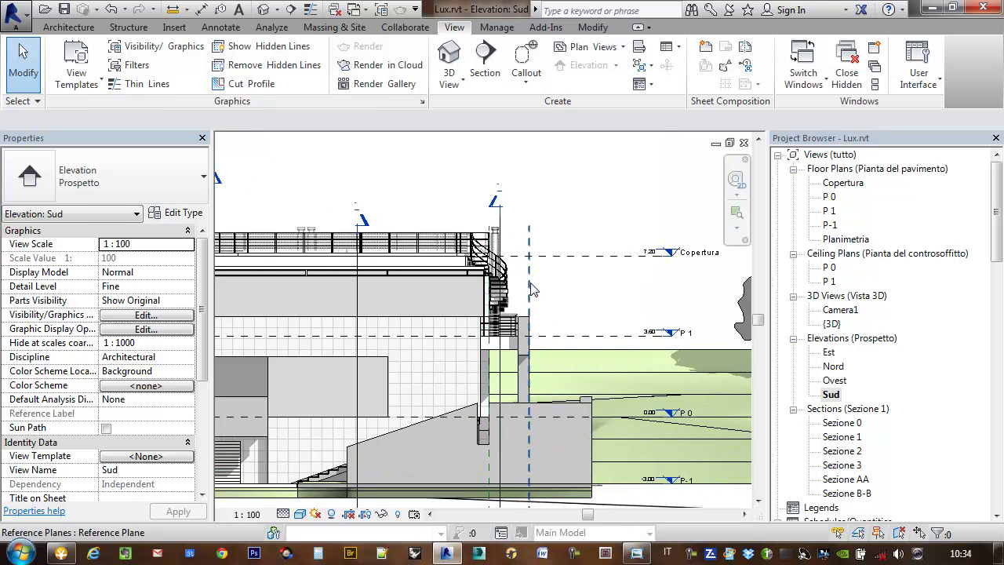
Step: Inspect the reference plane and background raster image, then clear the selection
left_click(530, 289)
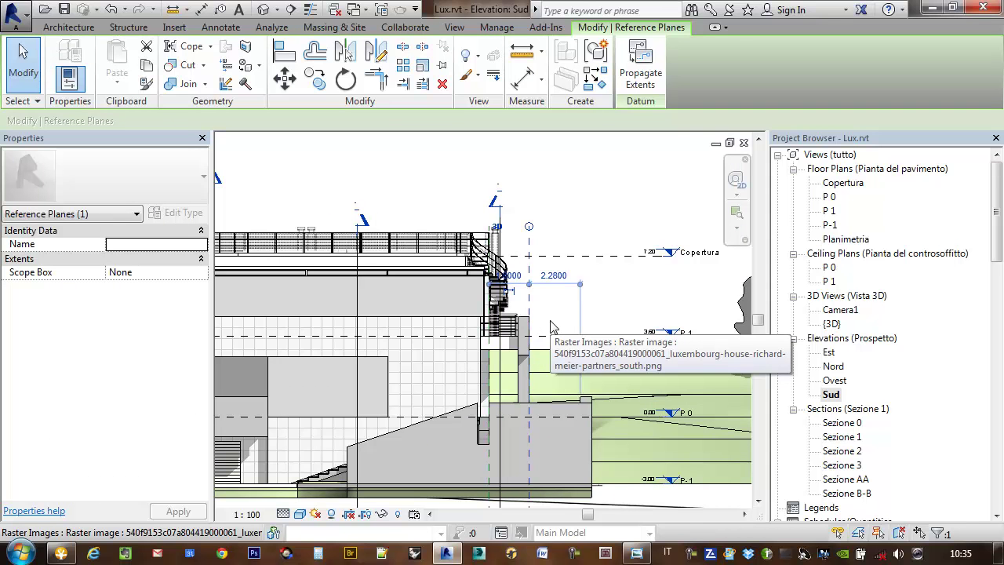
left_click(609, 226)
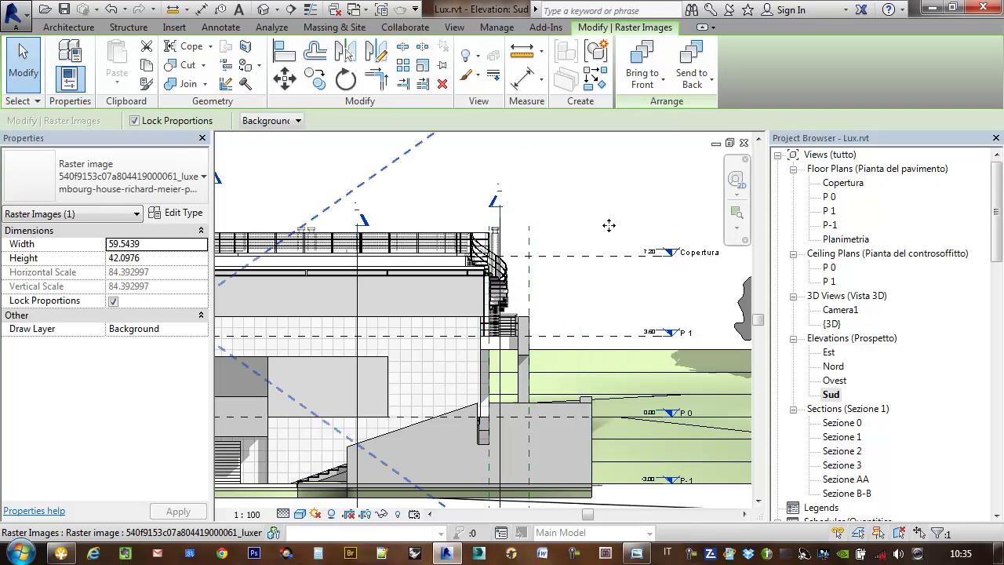
scroll(609, 227, "down", 1)
scroll(594, 248, "down", 2)
left_click(533, 476)
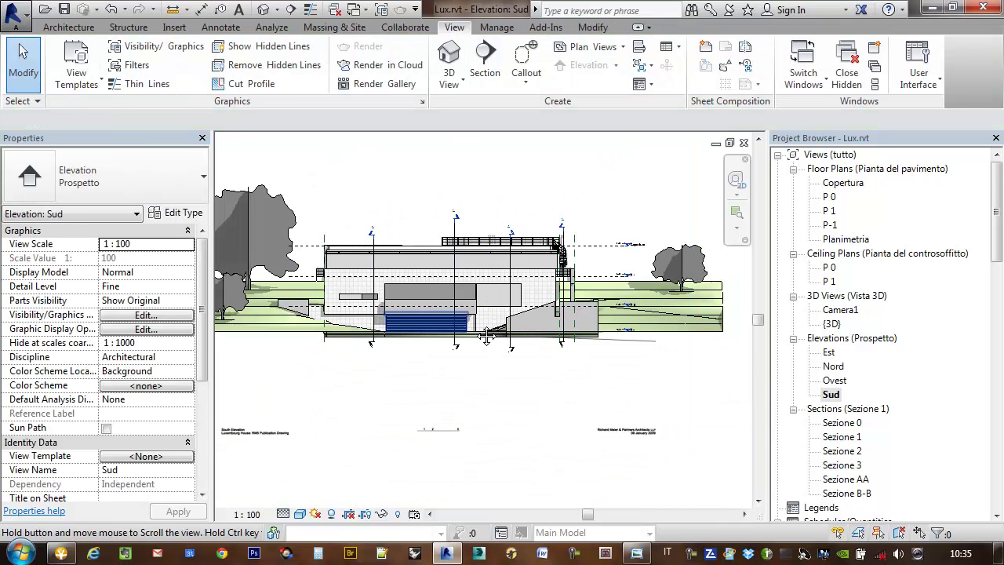
scroll(506, 304, "down", 1)
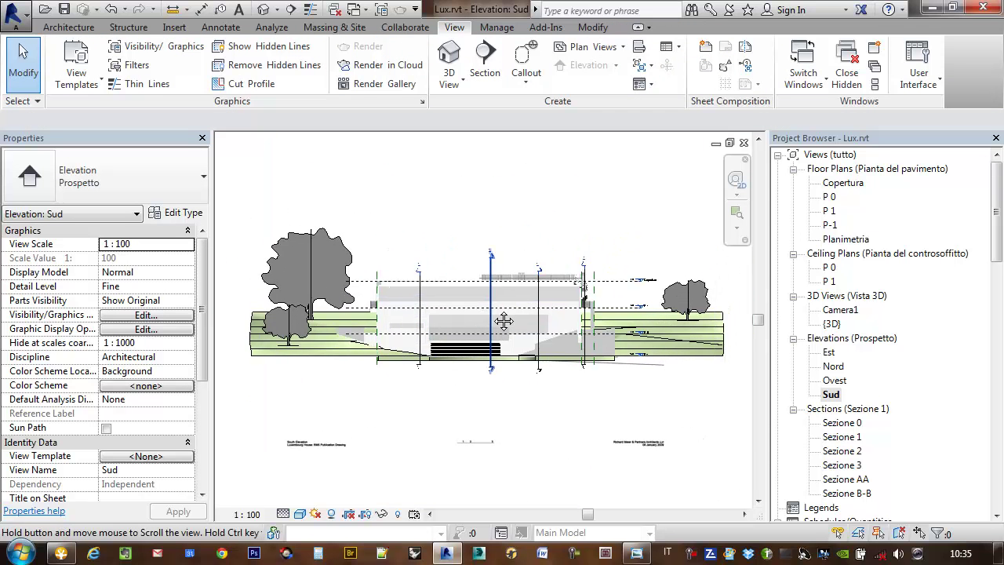
middle_click_drag(507, 306, 491, 318)
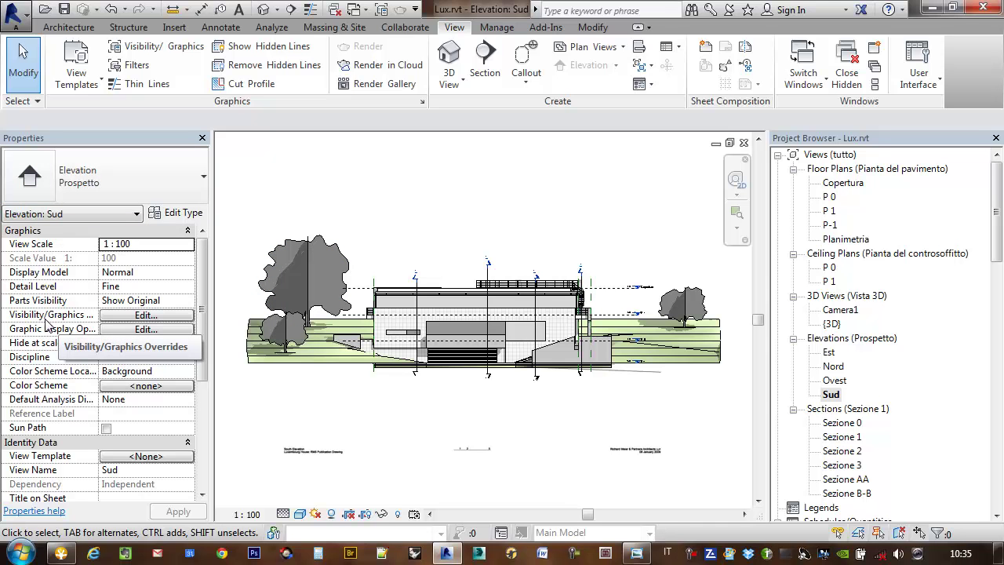
Step: Turn off Raster Images under Model Categories in Visibility/Graphics and apply
left_click(113, 318)
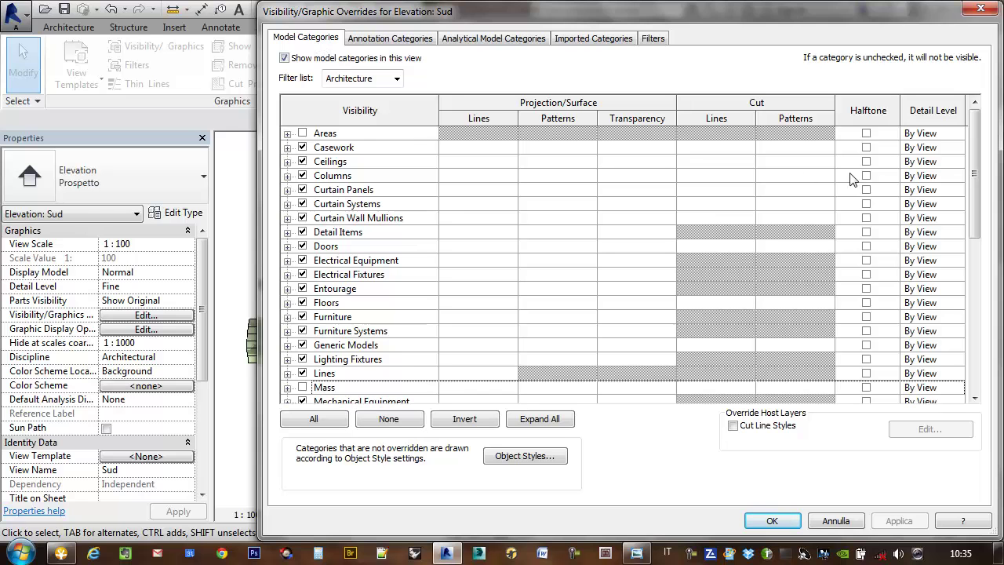
left_click_drag(973, 172, 972, 281)
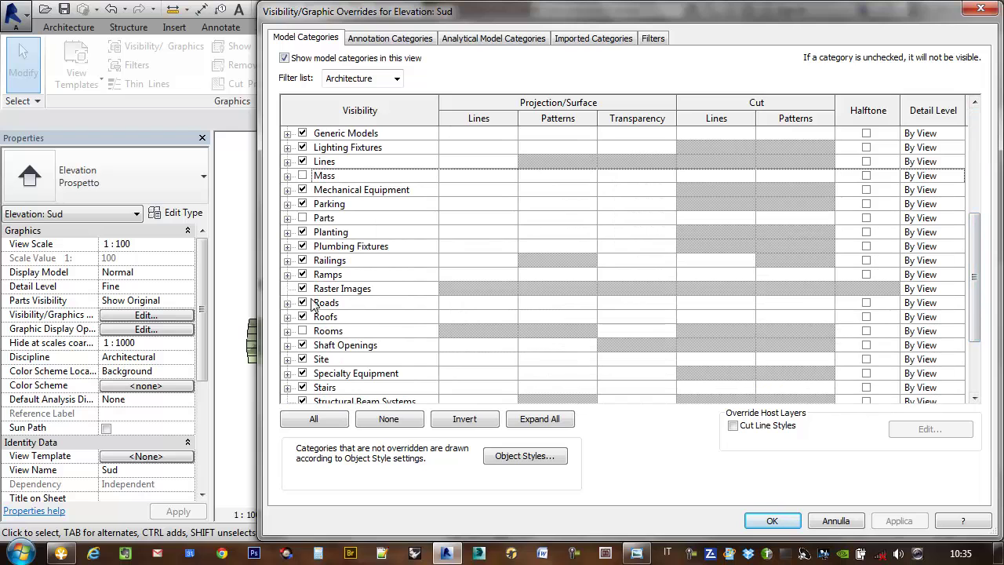
left_click(302, 288)
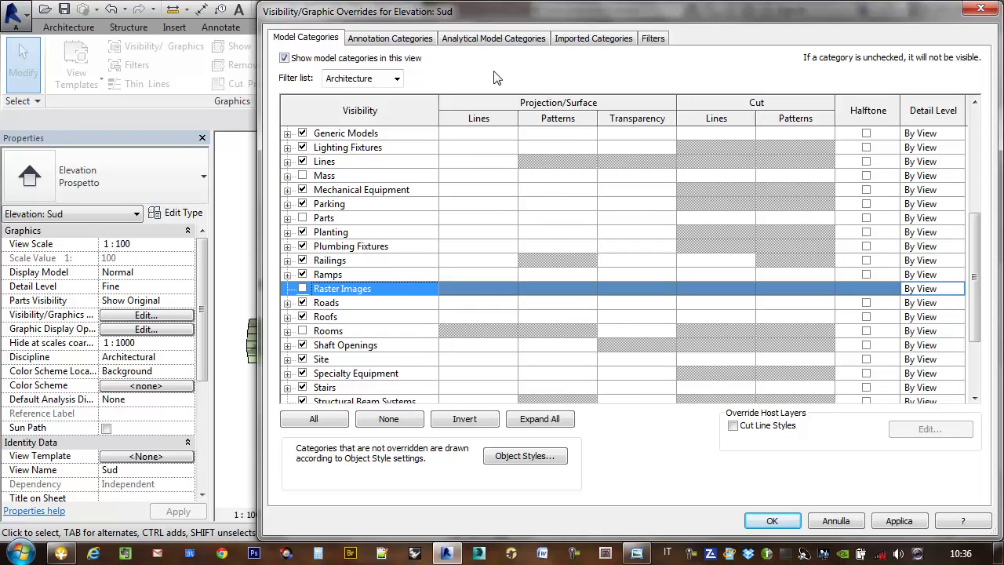
mouse_move(532, 18)
left_mouse_down()
mouse_move(495, 40)
mouse_move(530, 547)
mouse_move(585, 522)
left_mouse_up()
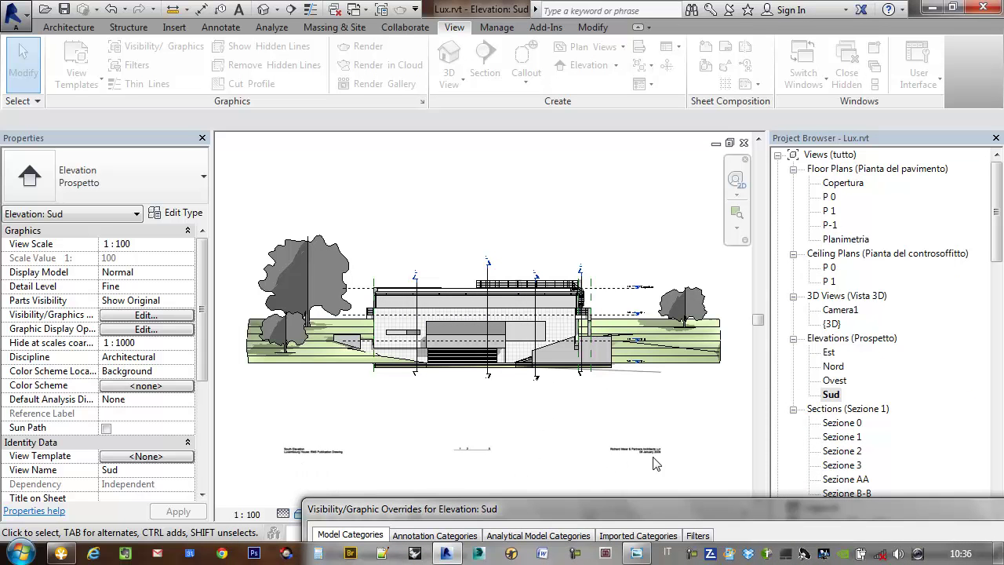
mouse_move(660, 508)
left_mouse_down()
mouse_move(489, 54)
mouse_move(507, 14)
left_mouse_up()
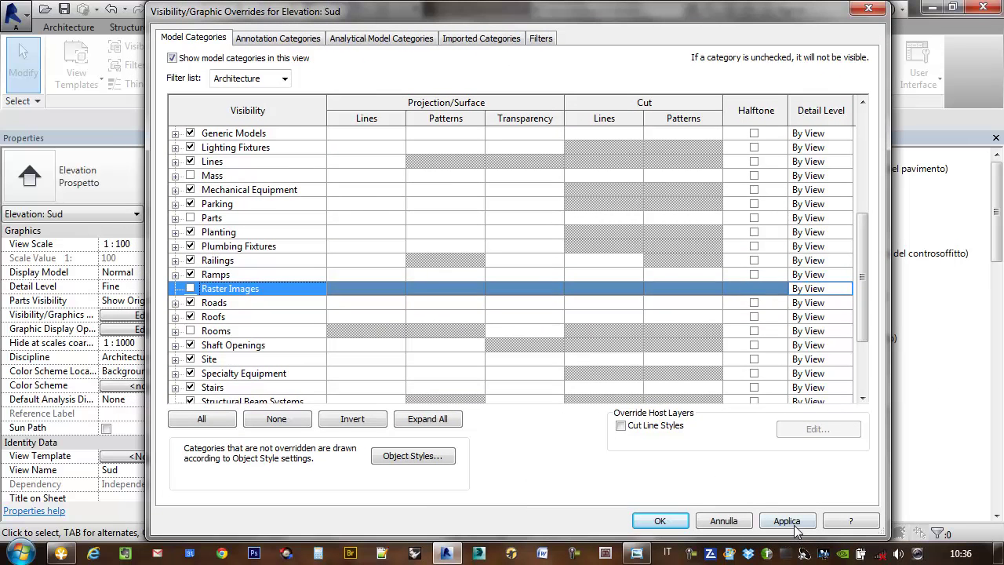
left_click(793, 524)
mouse_move(616, 12)
left_mouse_down()
mouse_move(749, 525)
mouse_move(767, 547)
left_mouse_up()
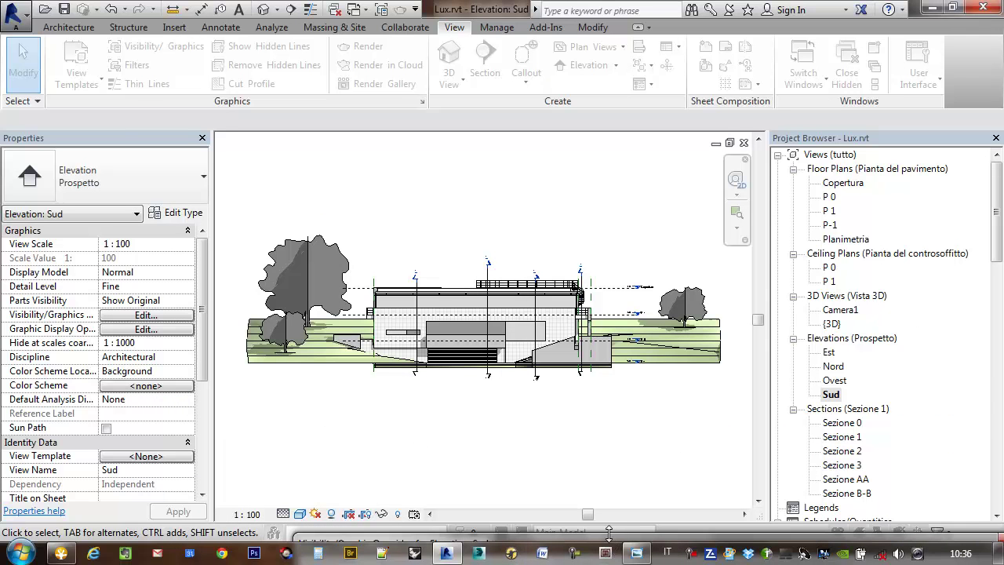
left_click_drag(606, 540, 597, 428)
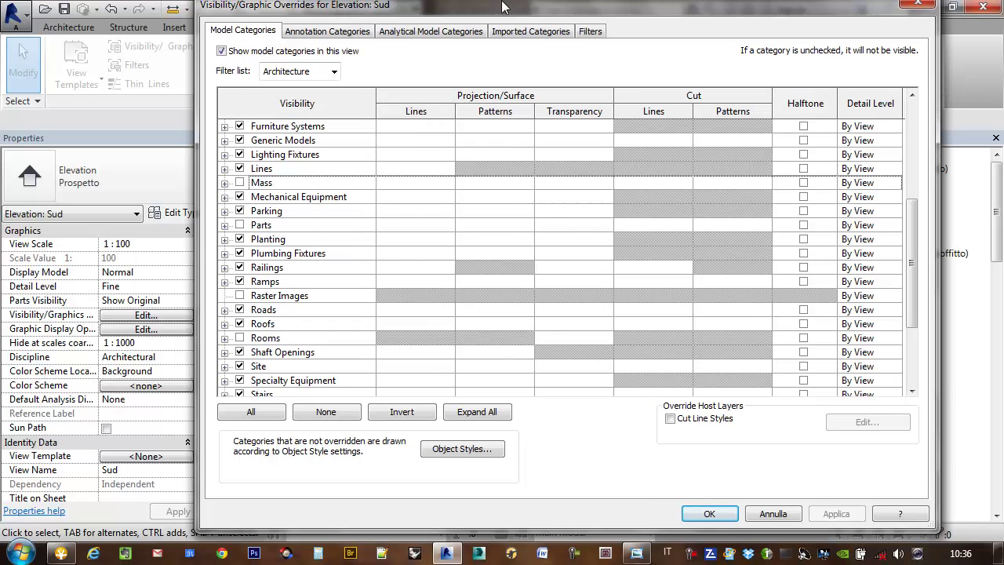
left_click_drag(502, 7, 505, 21)
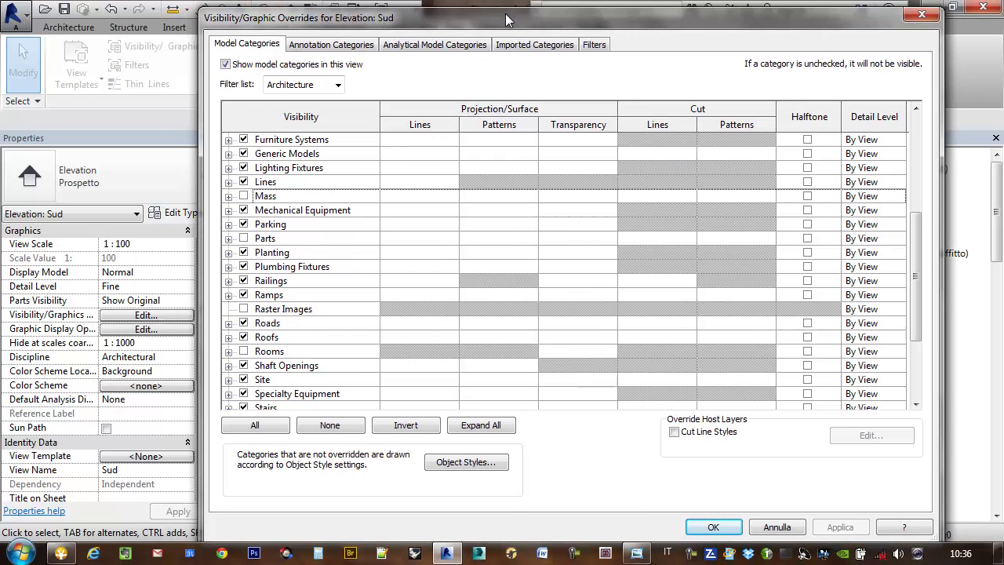
Step: Switch off Sections and Reference Lines under Annotation Categories and apply
left_click(326, 47)
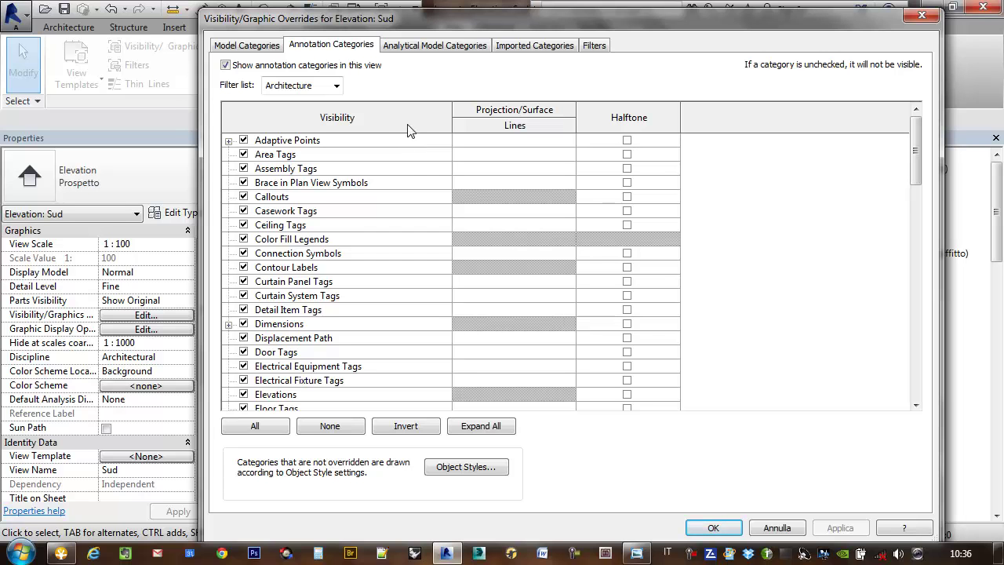
mouse_move(912, 168)
left_mouse_down()
mouse_move(914, 368)
mouse_move(918, 313)
left_mouse_up()
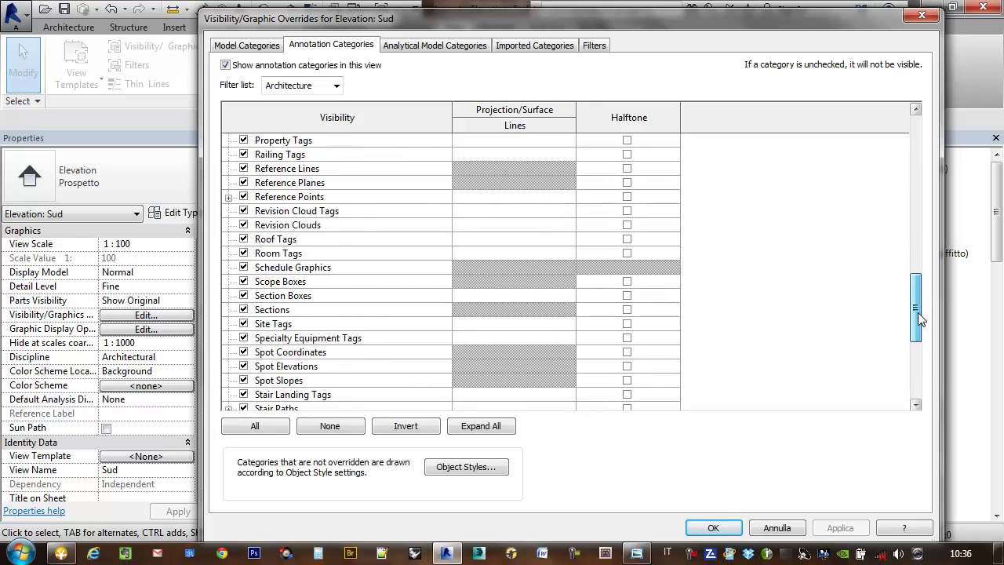
left_click(243, 311)
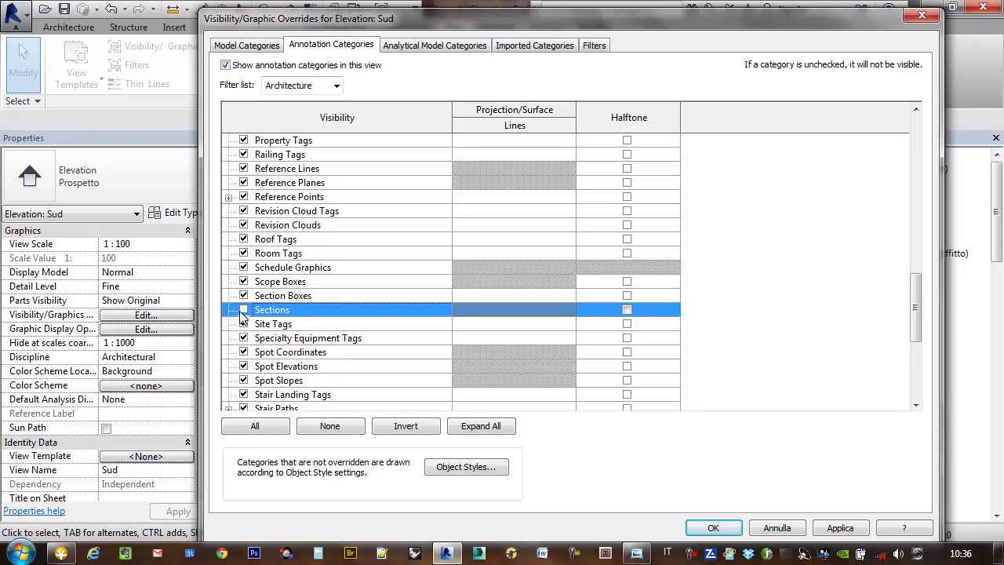
left_click(243, 169)
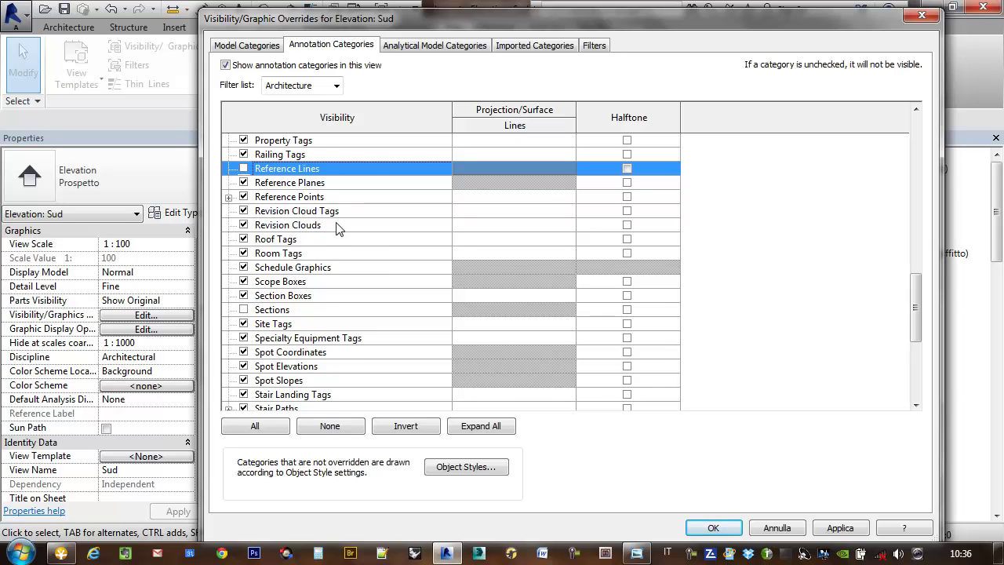
left_click(839, 528)
left_click_drag(717, 25, 737, 520)
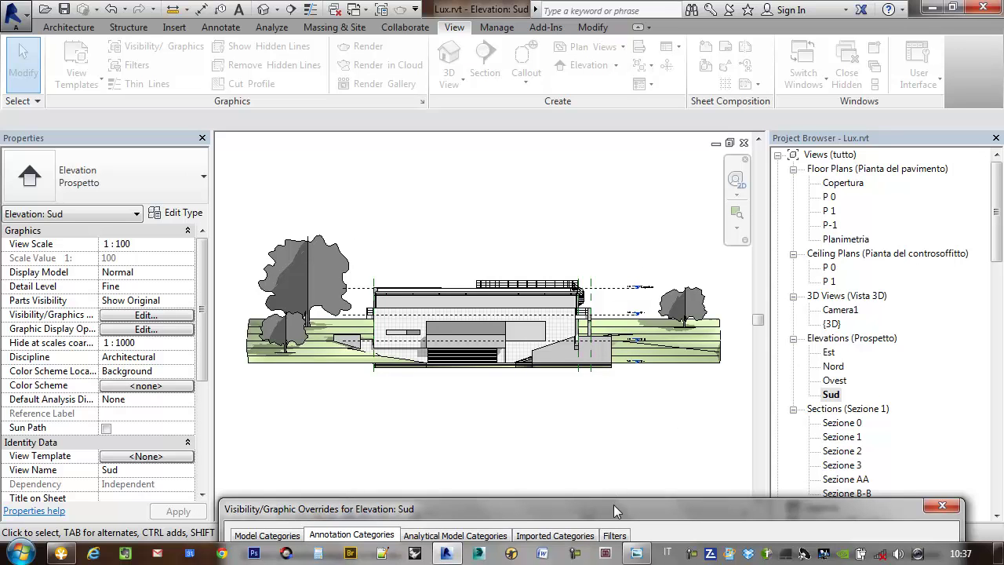
Step: Hide Reference Planes, re-enable Reference Lines, then apply and close the overrides dialog
left_click_drag(614, 500, 613, 477)
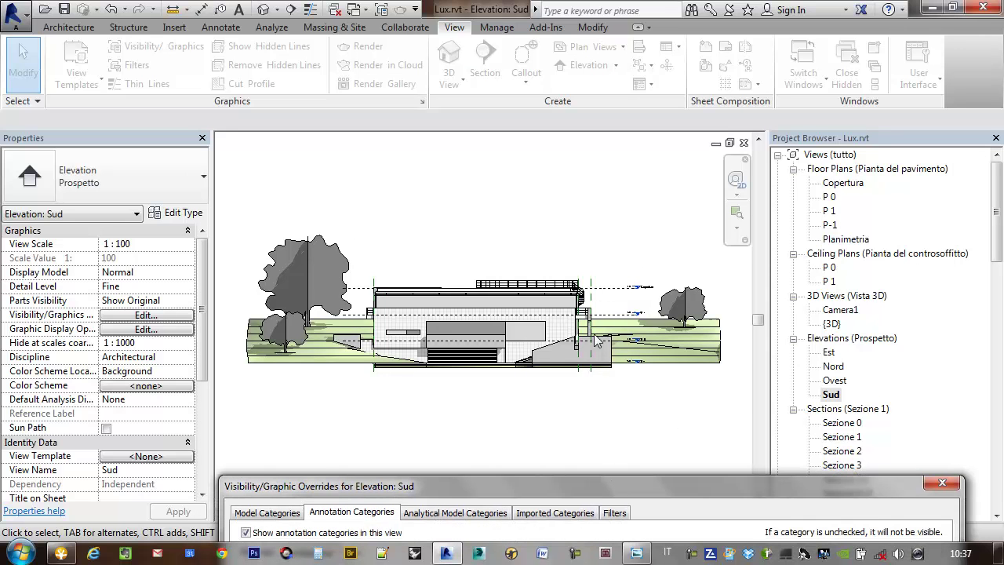
left_click_drag(619, 485, 619, 446)
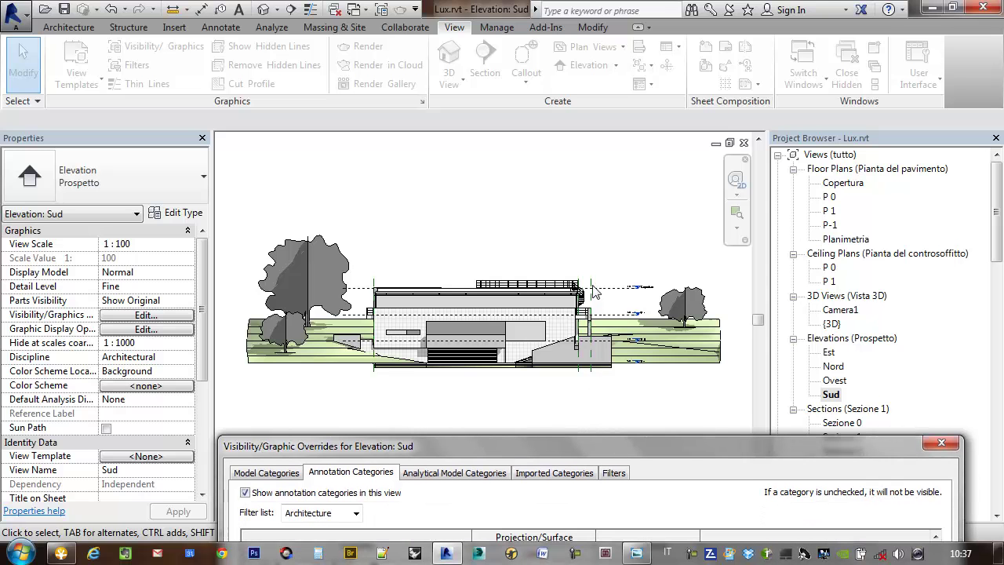
mouse_move(615, 439)
left_mouse_down()
mouse_move(609, 192)
mouse_move(619, 73)
left_mouse_up()
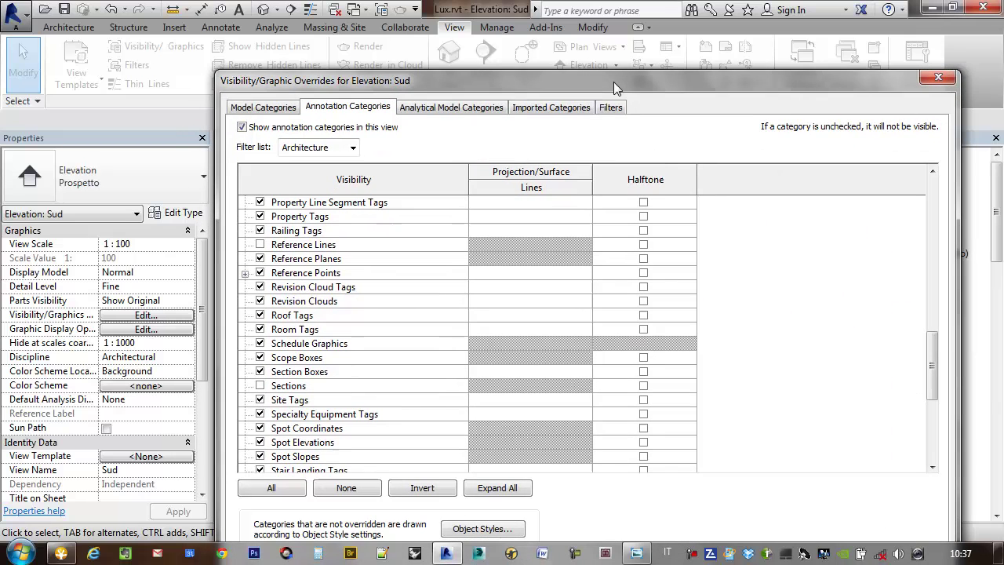
left_click(260, 260)
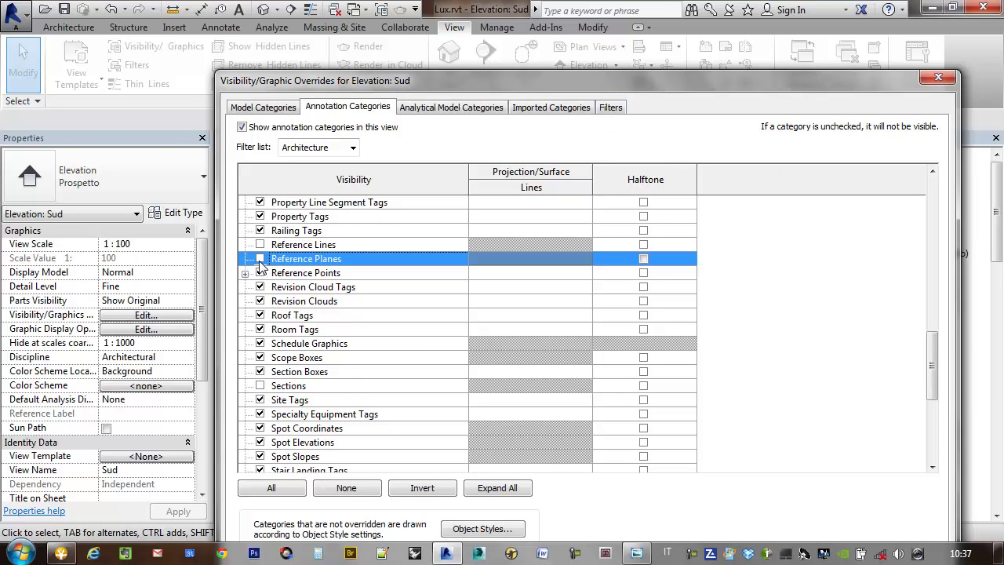
left_click(259, 245)
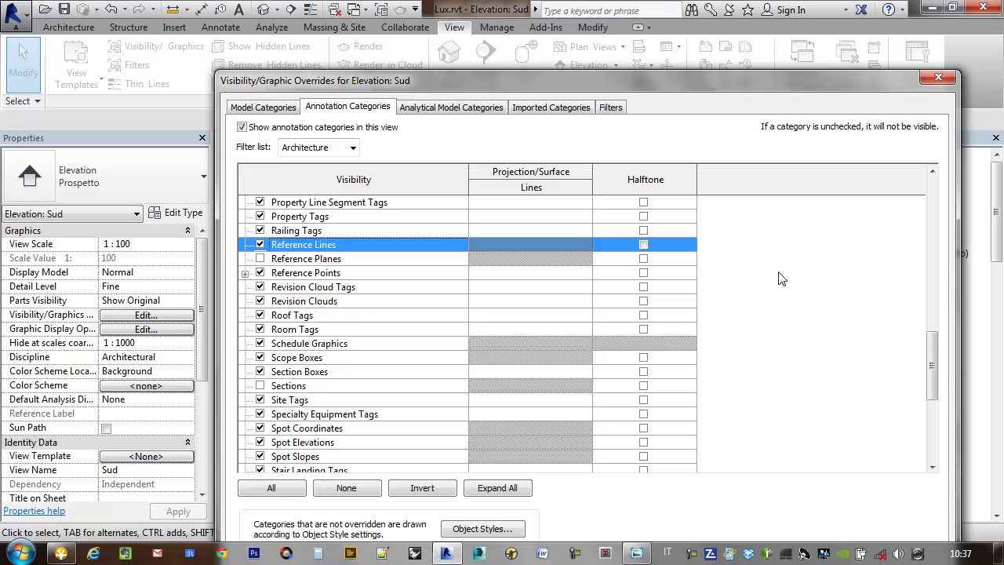
left_click_drag(710, 80, 683, 11)
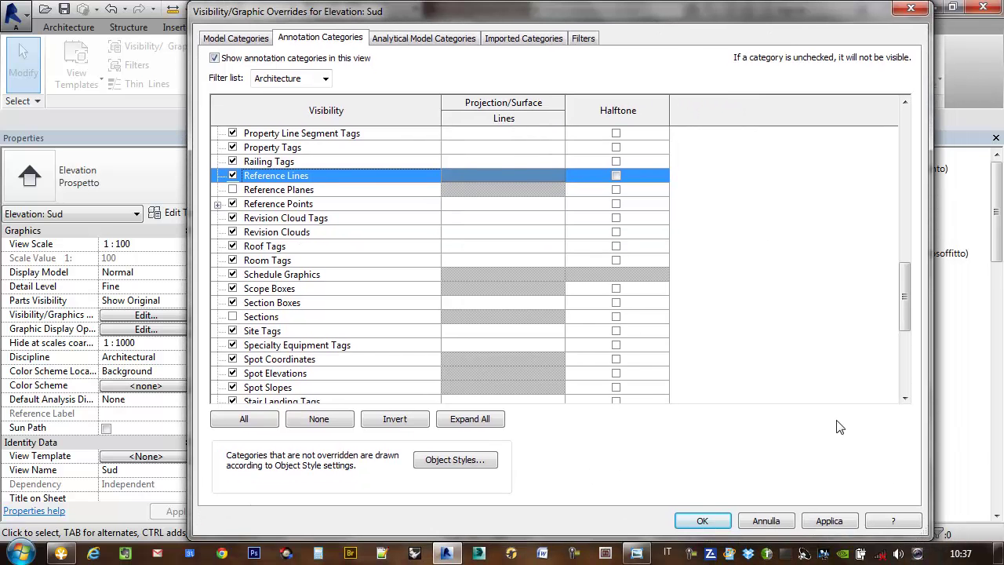
left_click(830, 521)
left_click(702, 521)
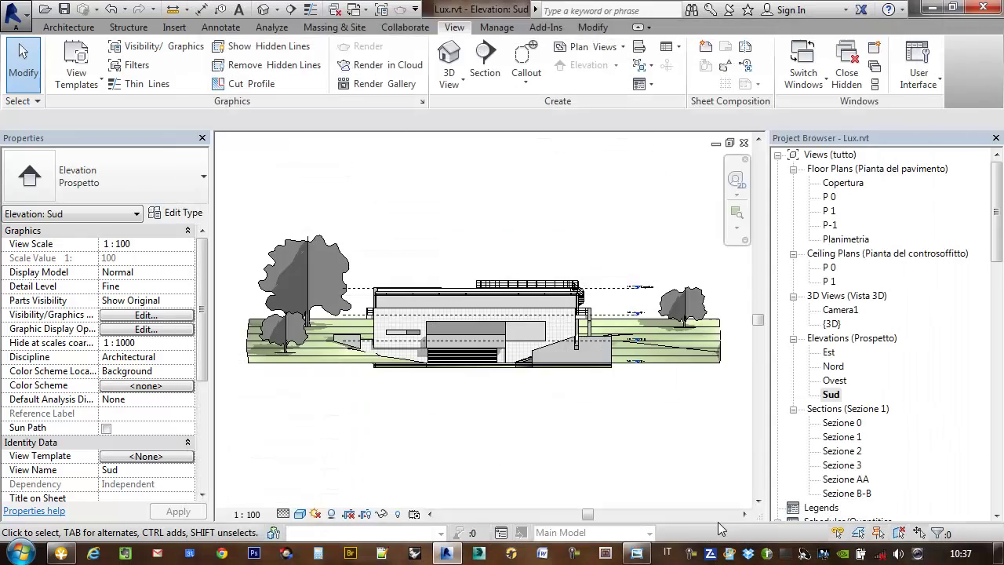
scroll(643, 298, "up", 2)
scroll(588, 330, "up", 1)
scroll(539, 360, "up", 2)
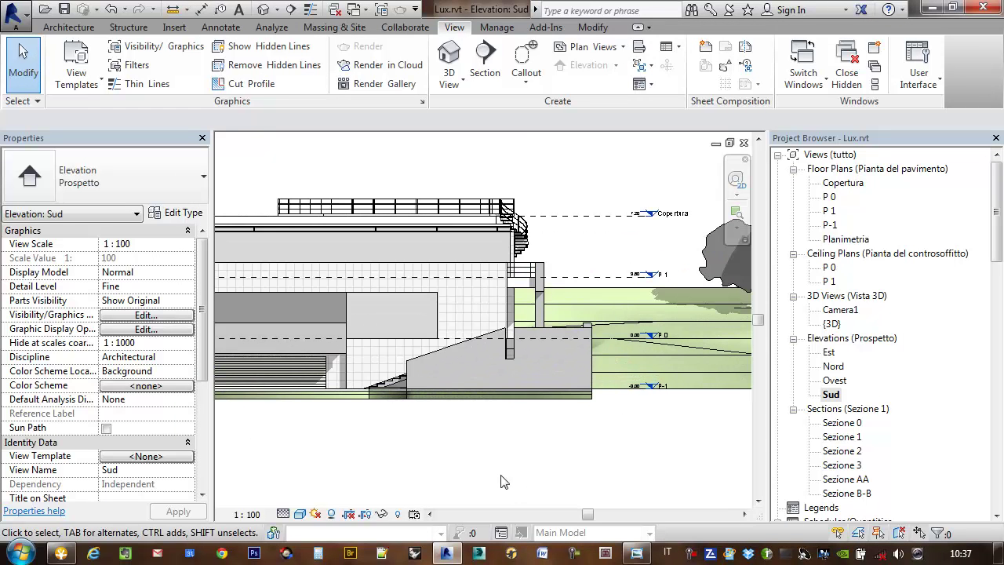
middle_click_drag(504, 481, 625, 460)
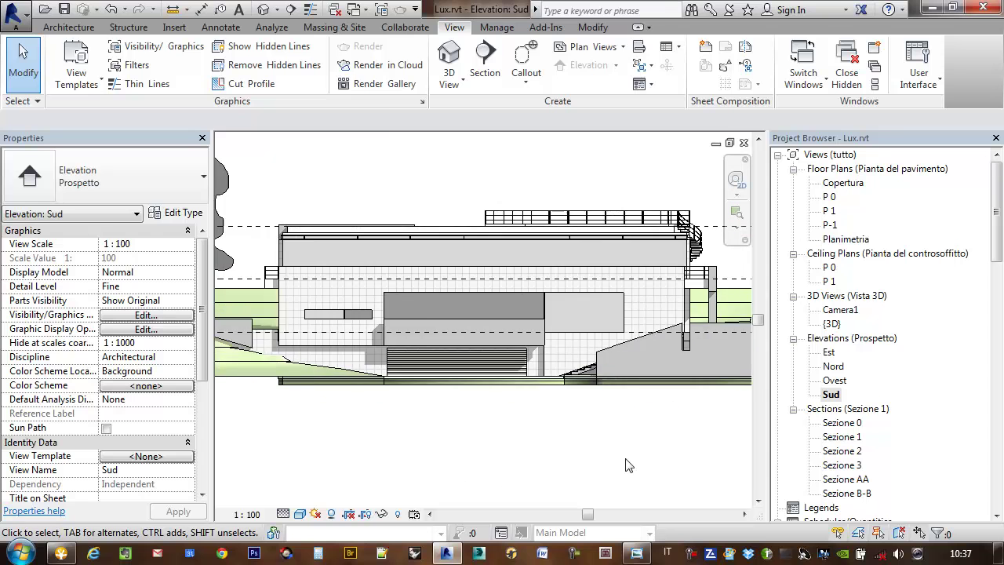
scroll(625, 465, "down", 1)
scroll(620, 466, "down", 1)
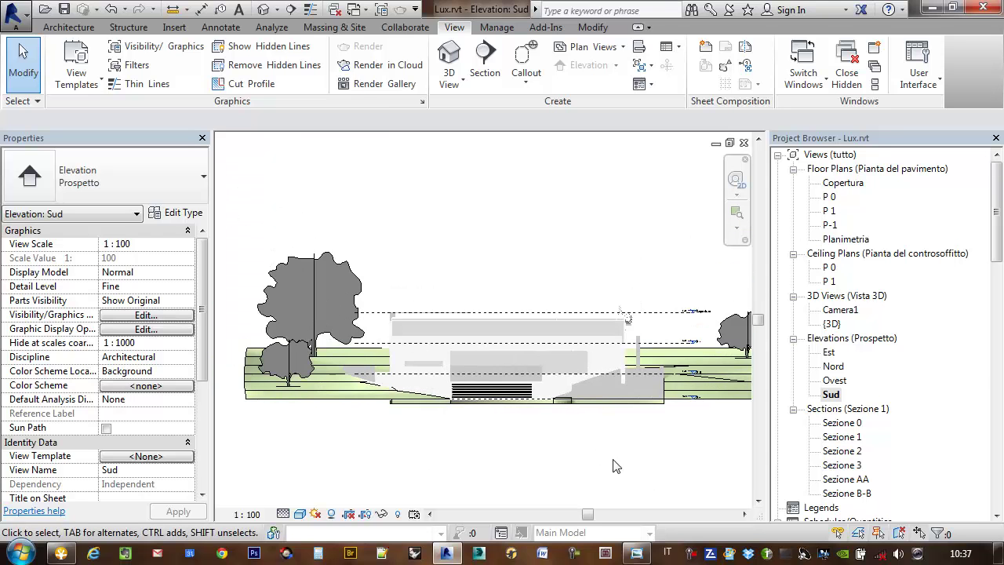
middle_click_drag(616, 466, 580, 453)
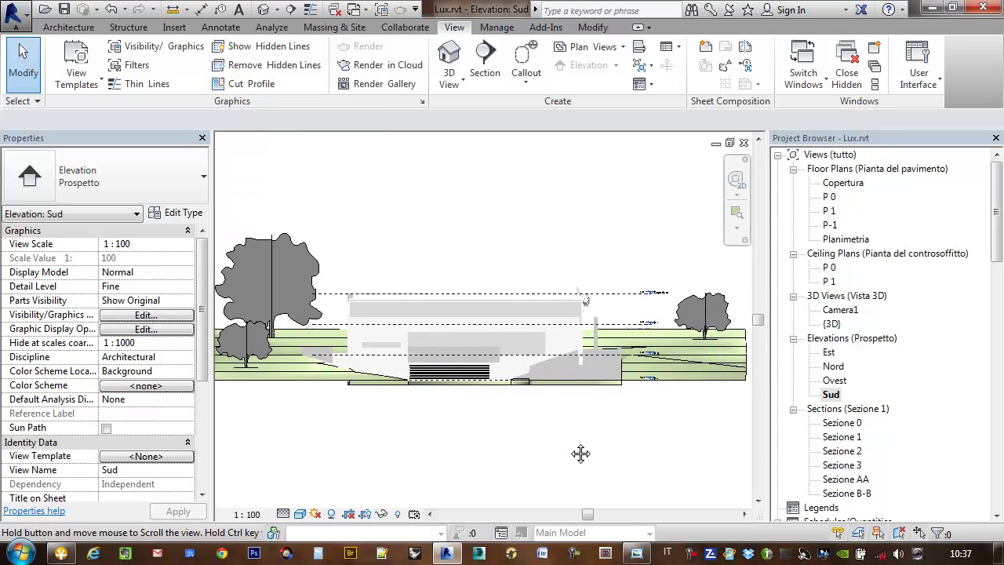
scroll(577, 445, "down", 1)
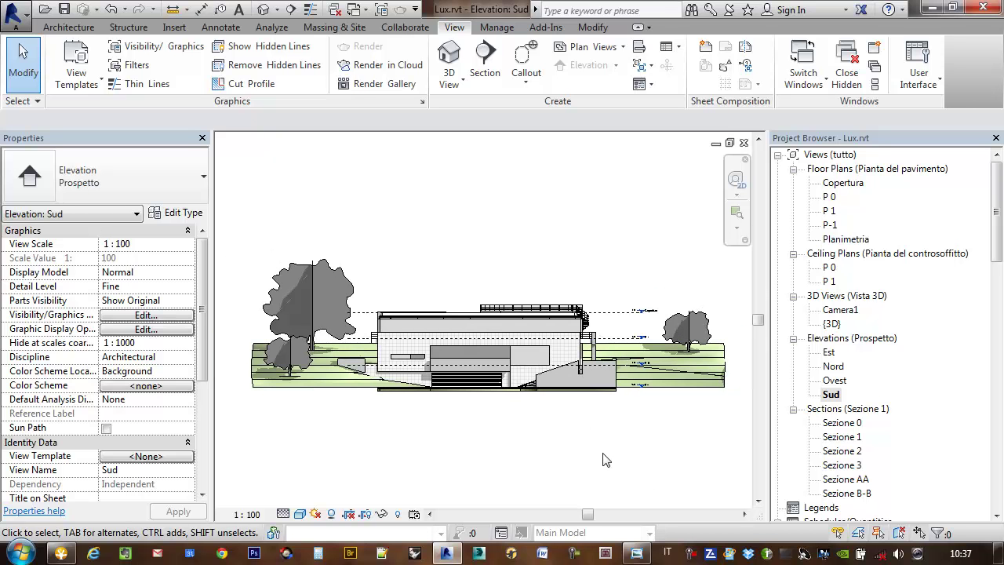
middle_click_drag(596, 463, 603, 462)
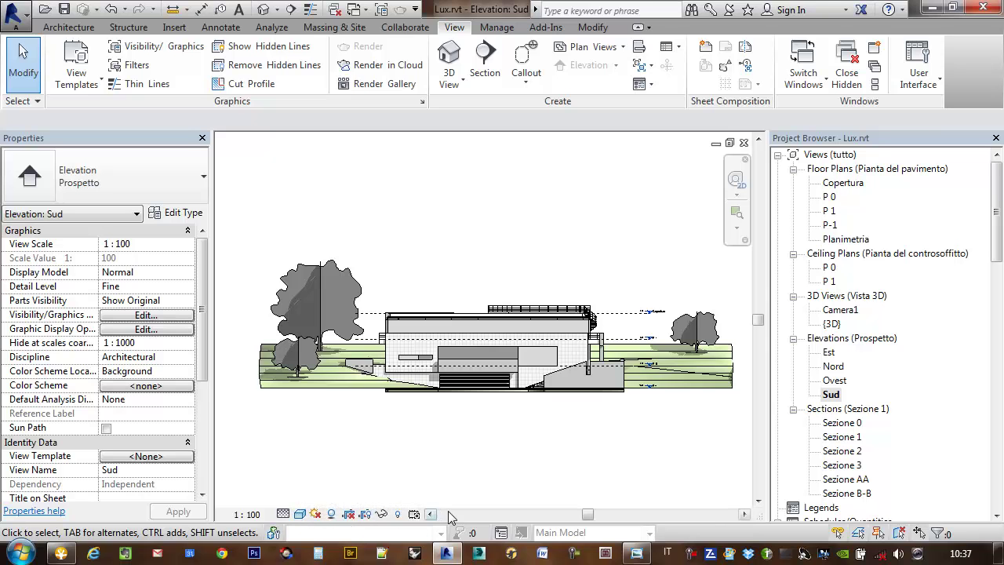
left_click(284, 515)
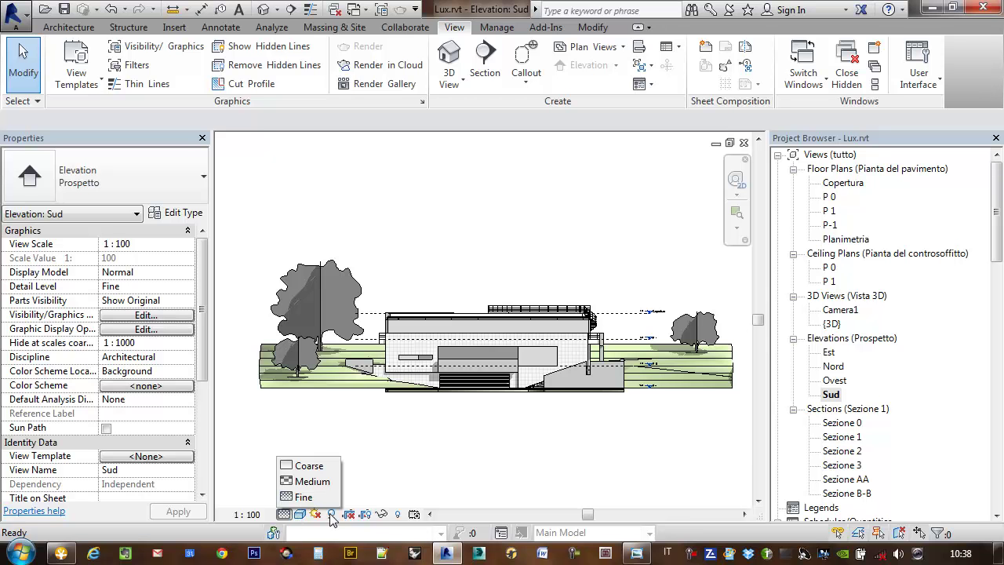
left_click(148, 315)
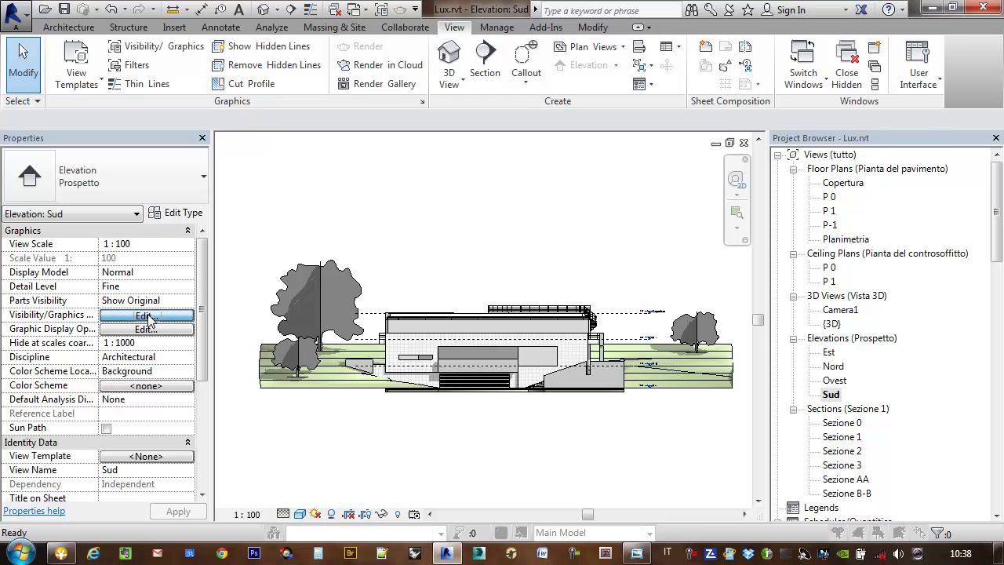
left_click(327, 44)
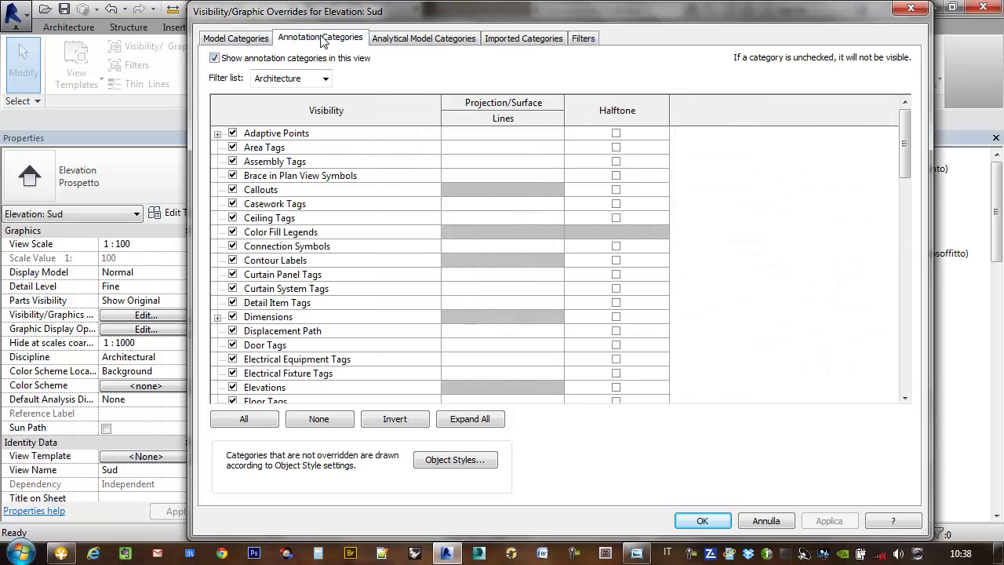
left_click(467, 45)
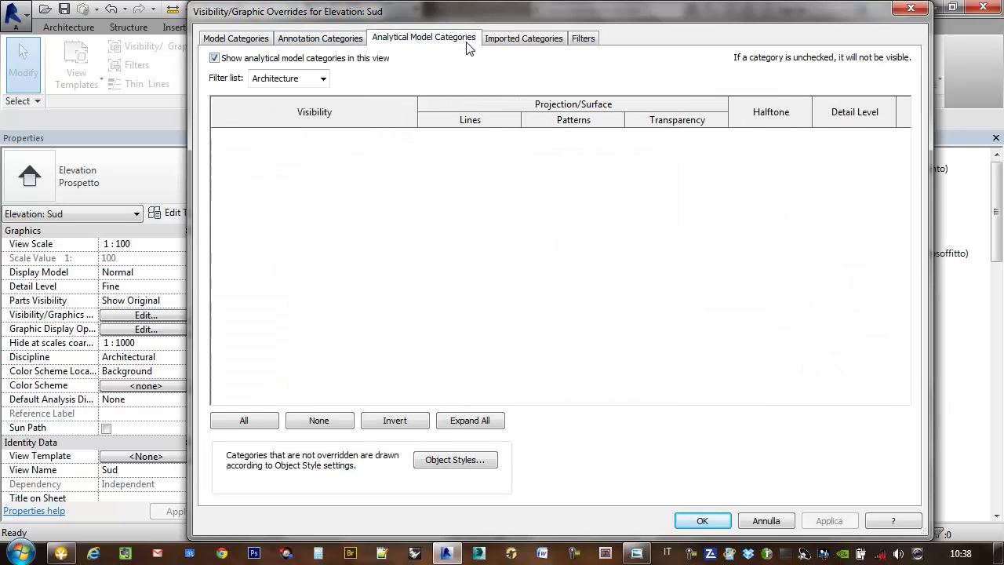
left_click(503, 44)
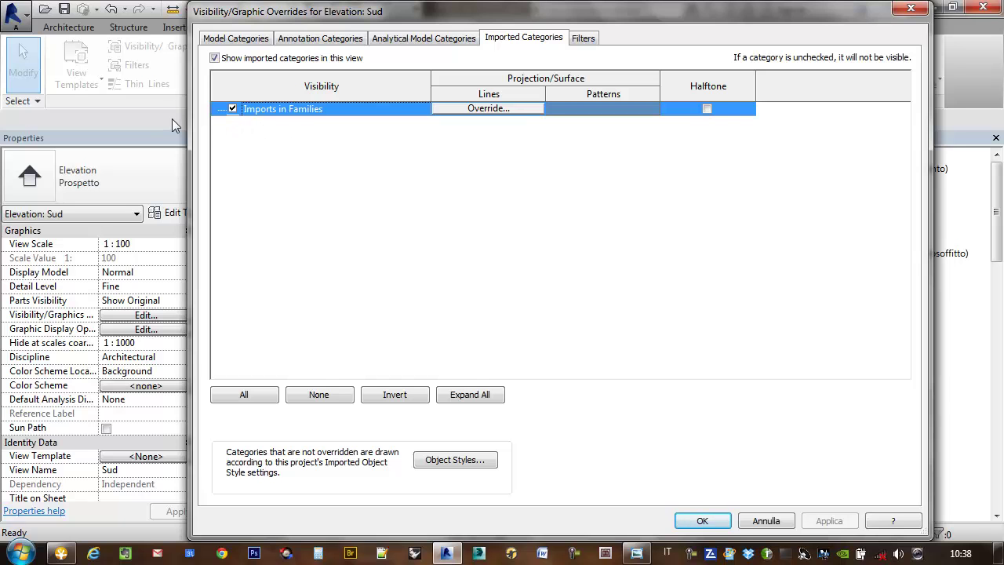
left_click(232, 41)
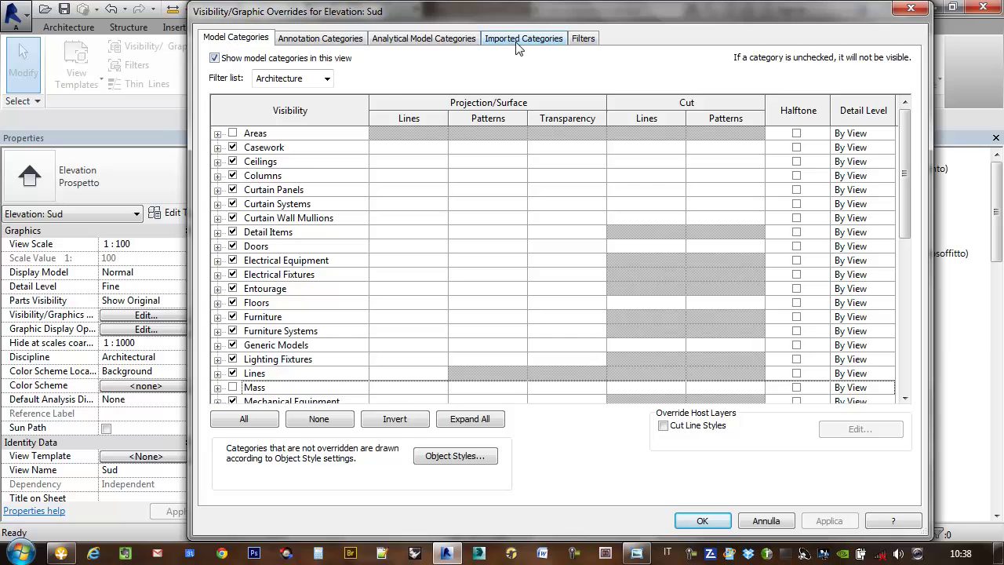
left_click(518, 41)
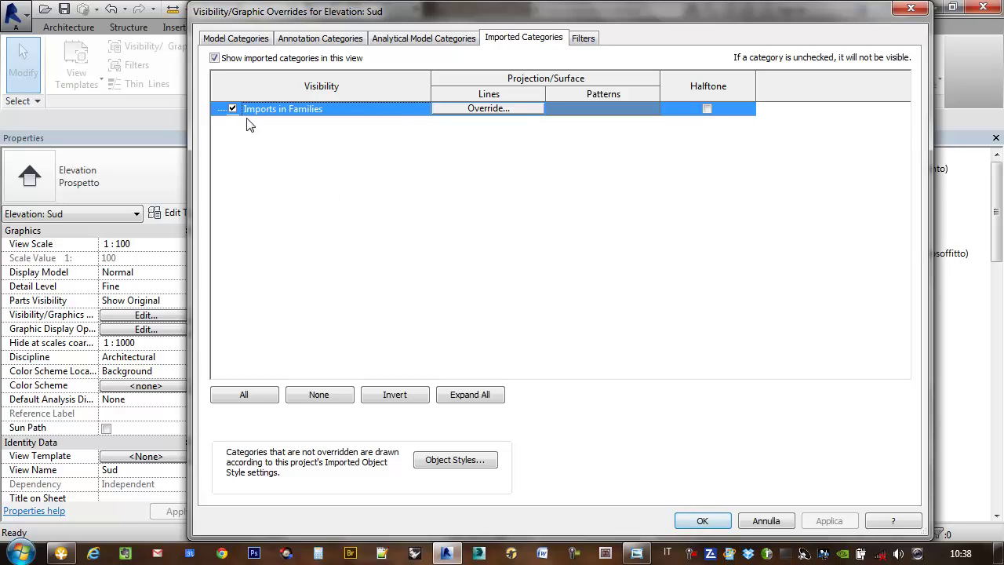
left_click(710, 524)
mouse_move(614, 422)
middle_mouse_down()
mouse_move(594, 423)
mouse_move(596, 392)
middle_mouse_up()
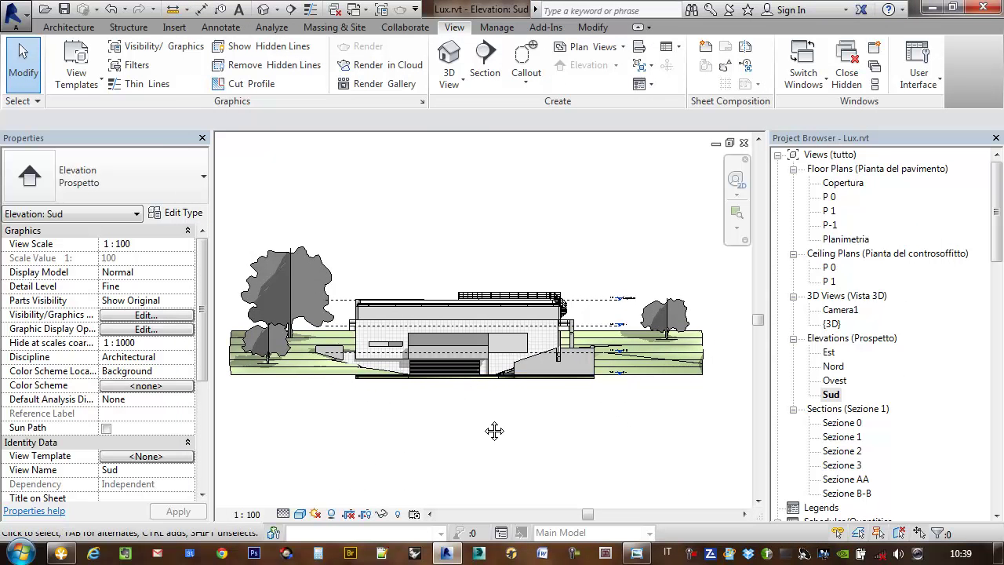
Step: Preview the Sud elevation in Hidden Line, then Consistent Colors visual styles
middle_click_drag(494, 431, 516, 437)
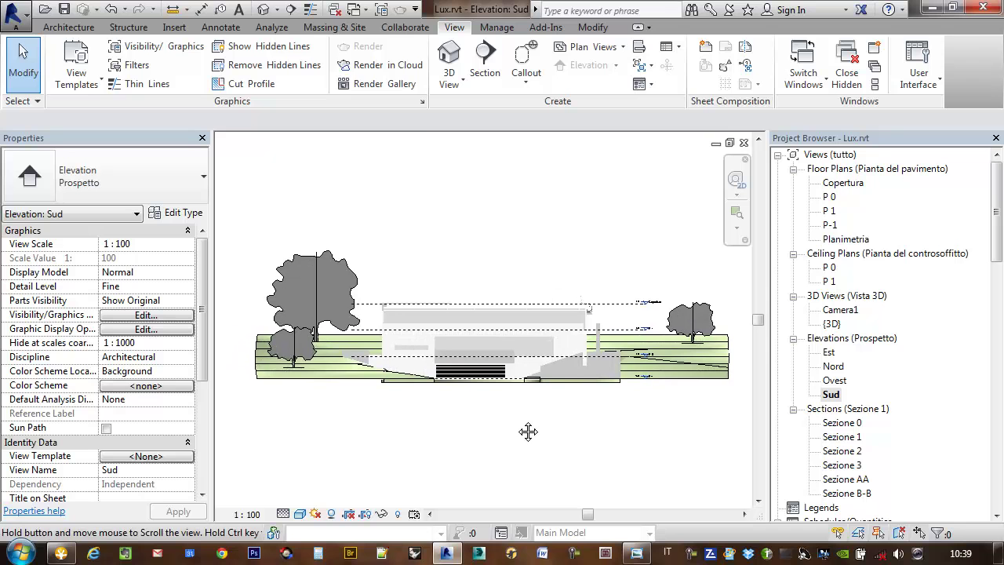
left_click(300, 515)
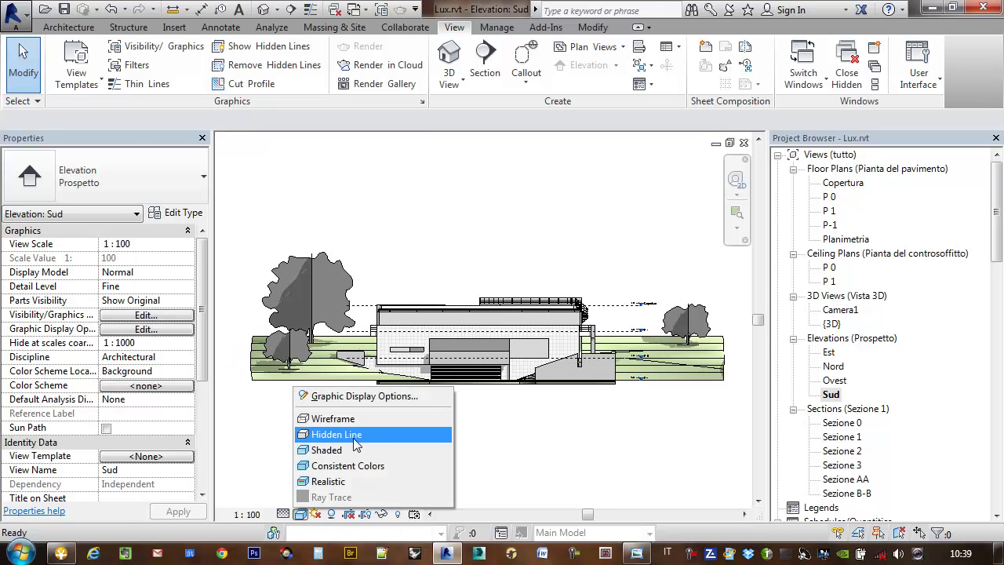
left_click(353, 438)
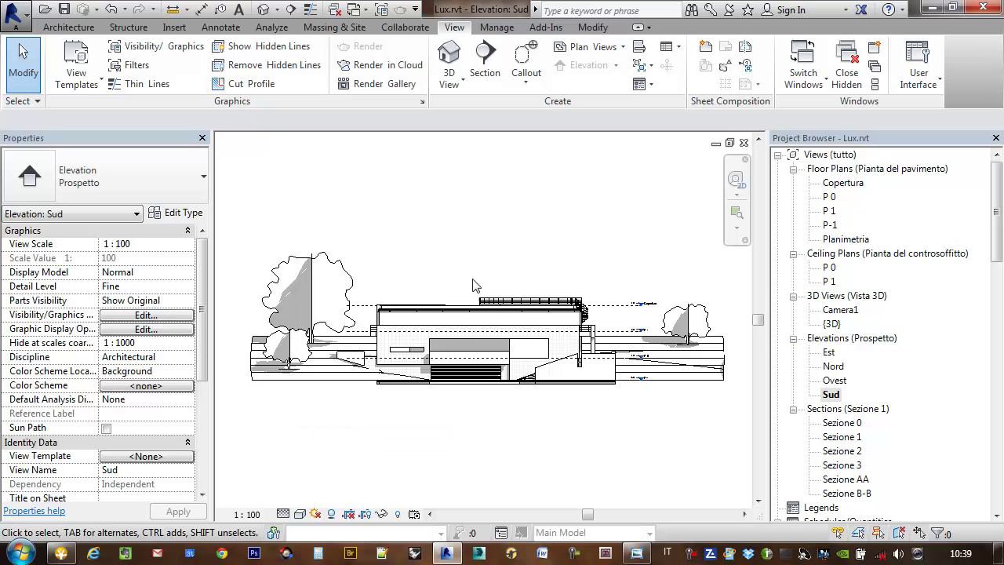
middle_click_drag(487, 442, 480, 442)
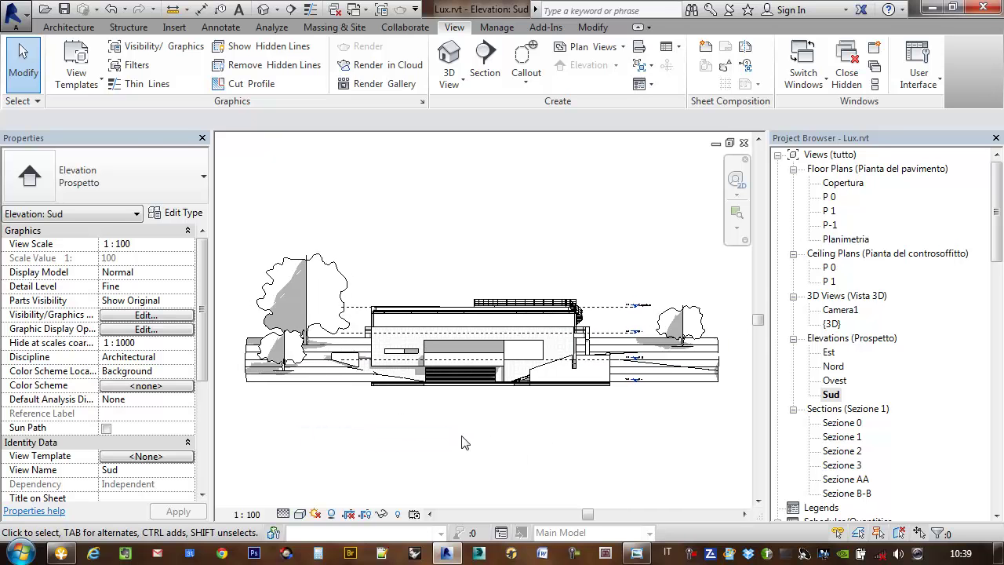
left_click(300, 515)
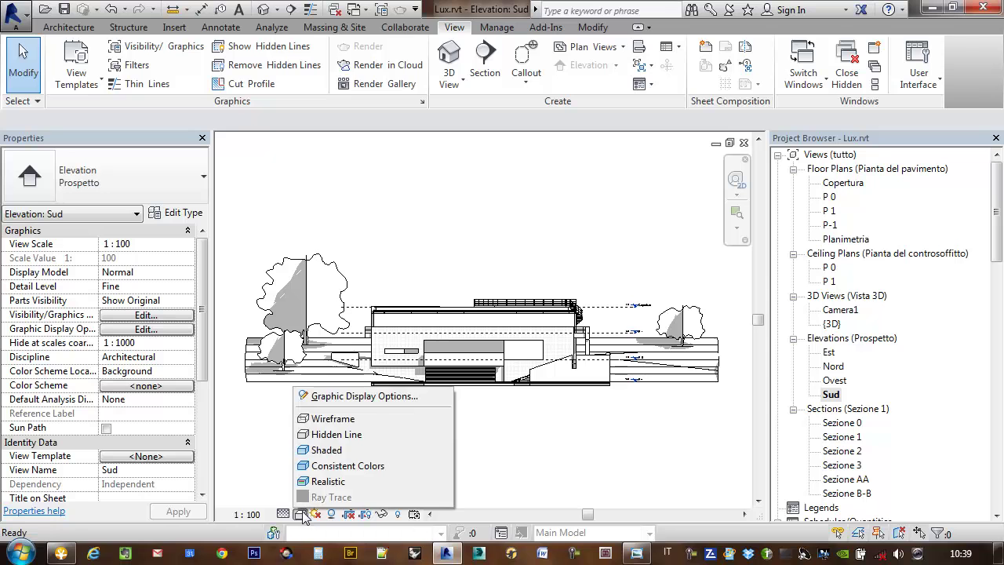
left_click(348, 466)
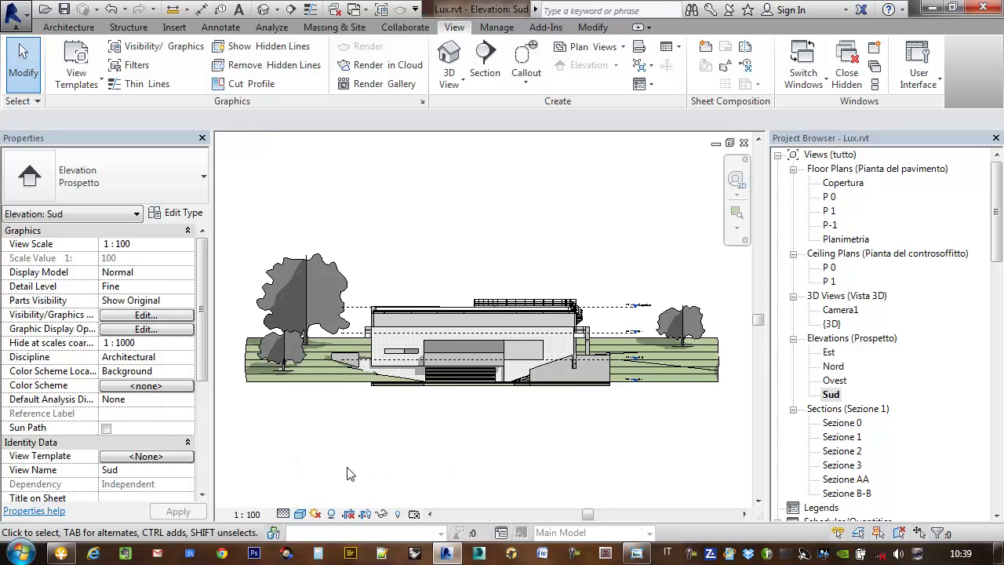
Step: Try the Realistic visual style, then settle on Shaded
left_click(301, 514)
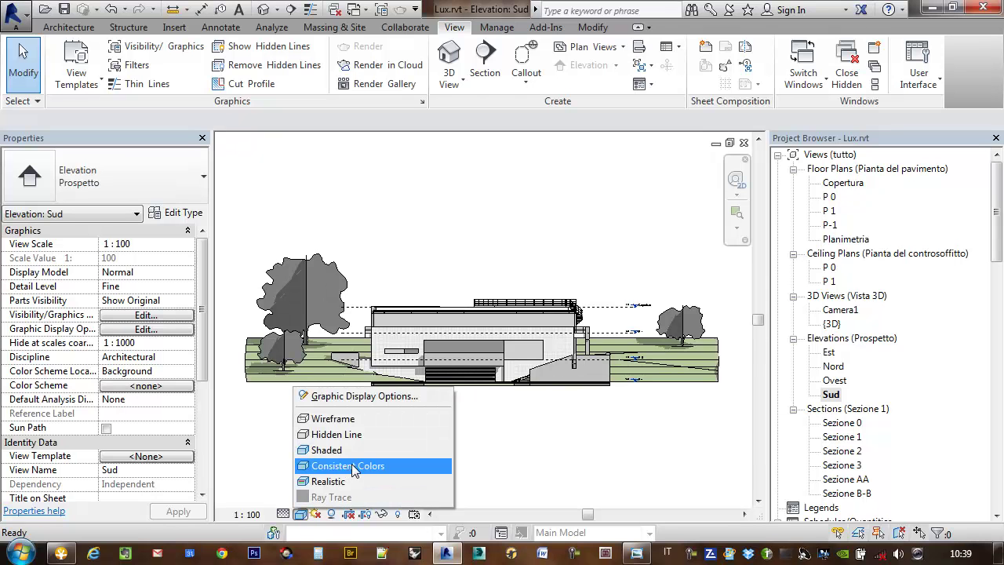
left_click(353, 481)
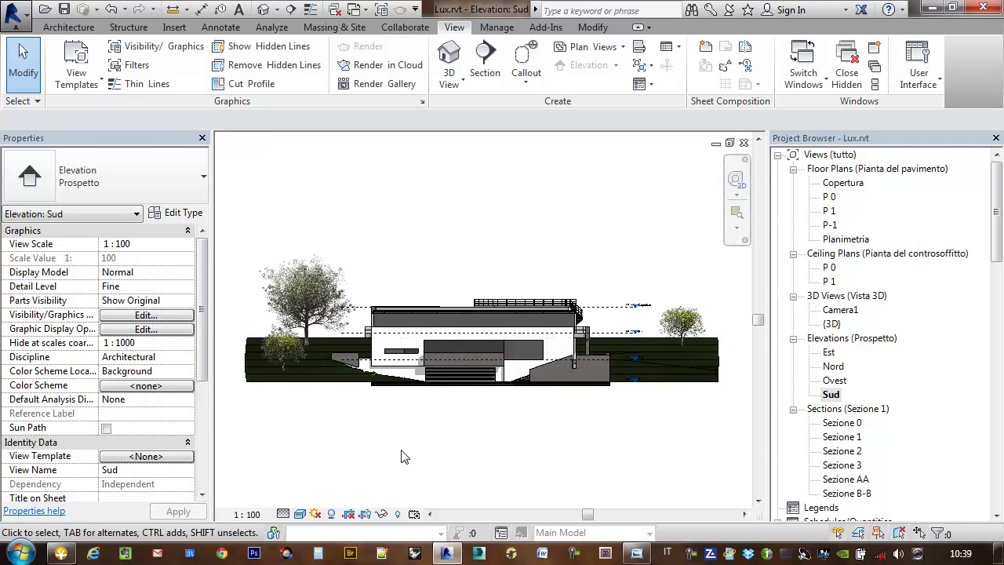
left_click(301, 515)
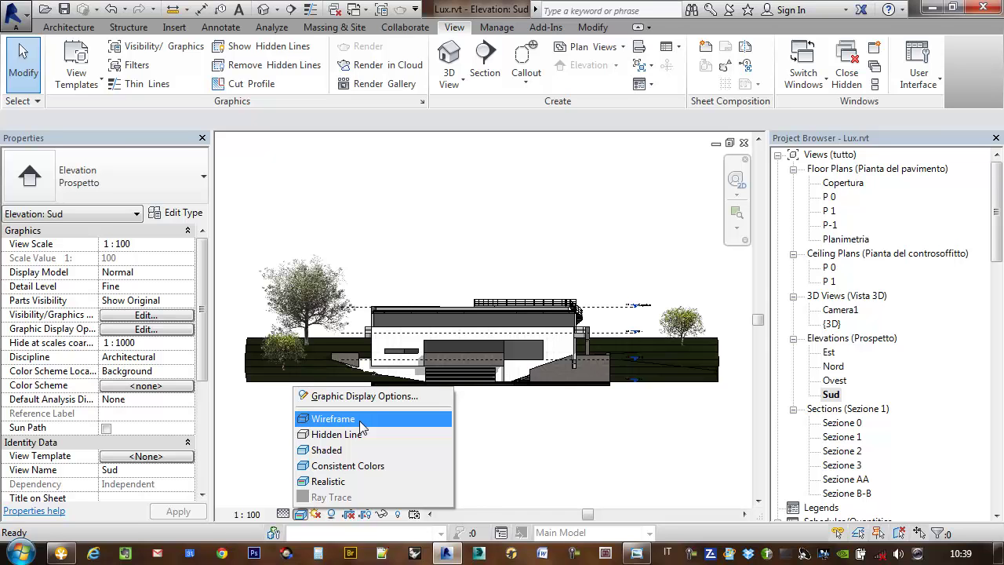
left_click(396, 259)
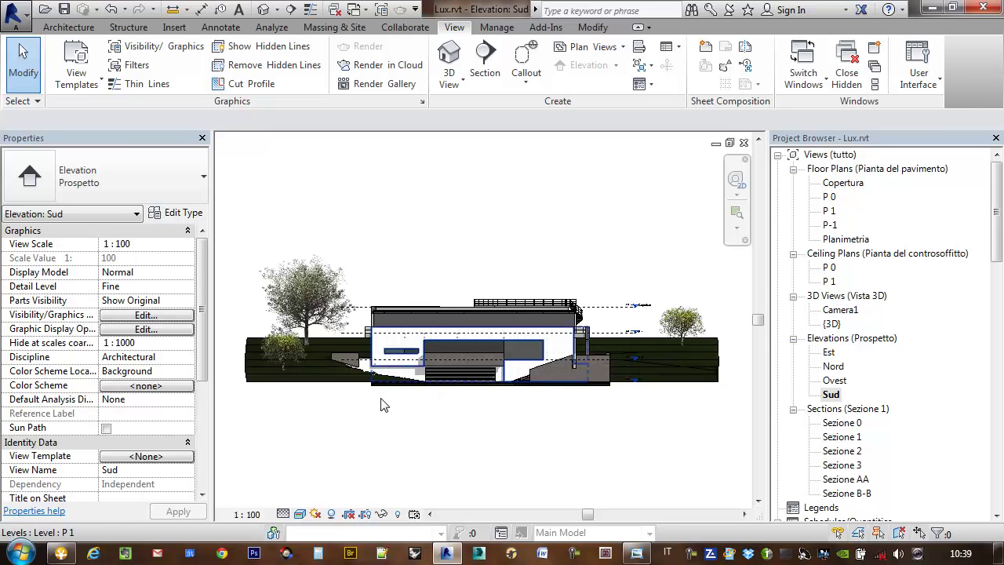
left_click(299, 513)
left_click(327, 451)
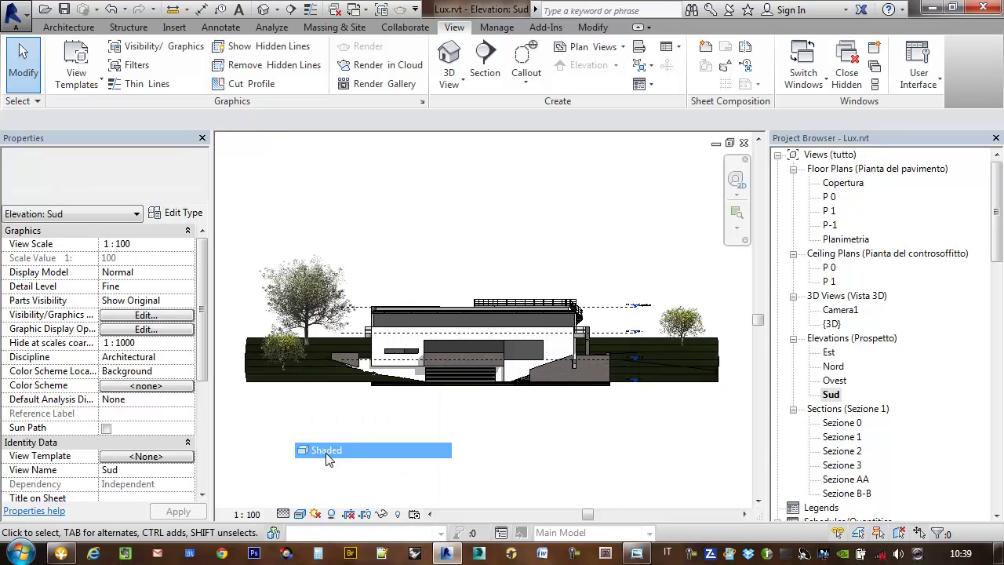
scroll(473, 386, "up", 3)
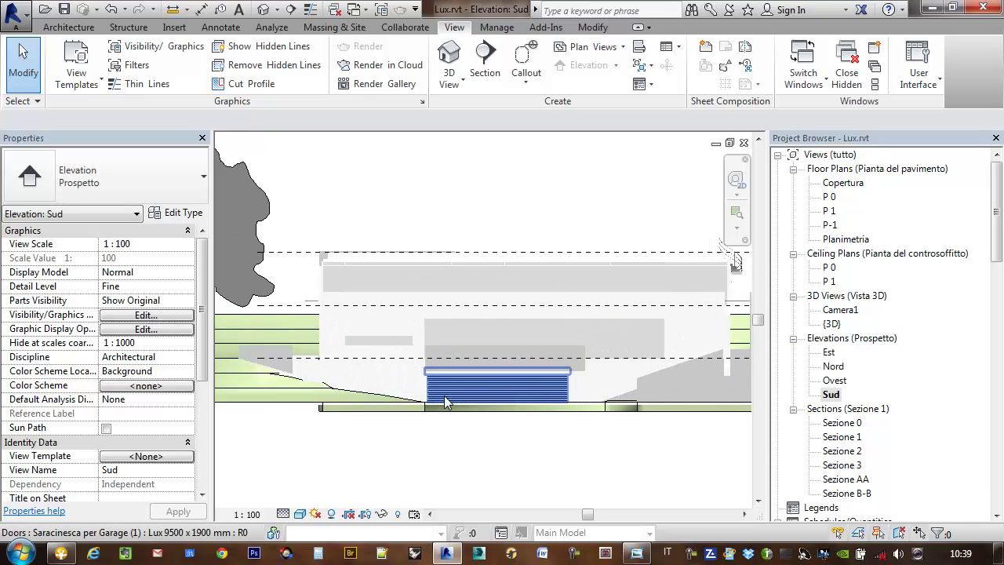
scroll(419, 407, "down", 2)
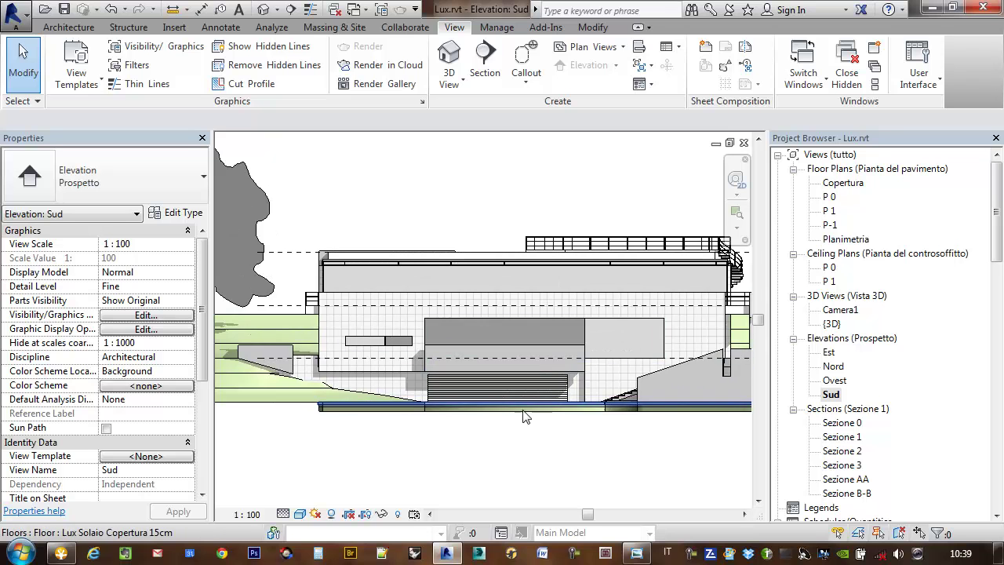
scroll(510, 448, "up", 2)
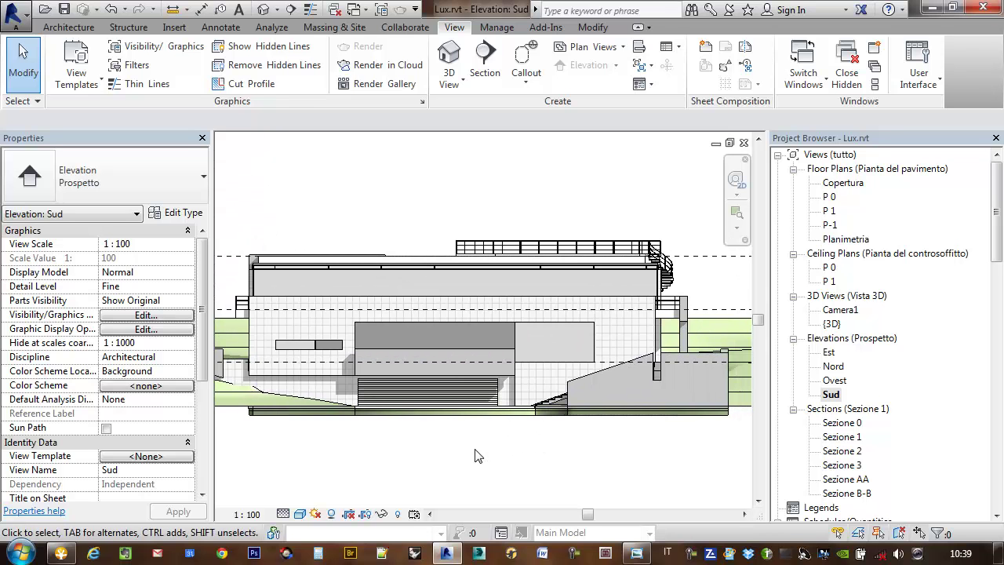
scroll(481, 455, "down", 1)
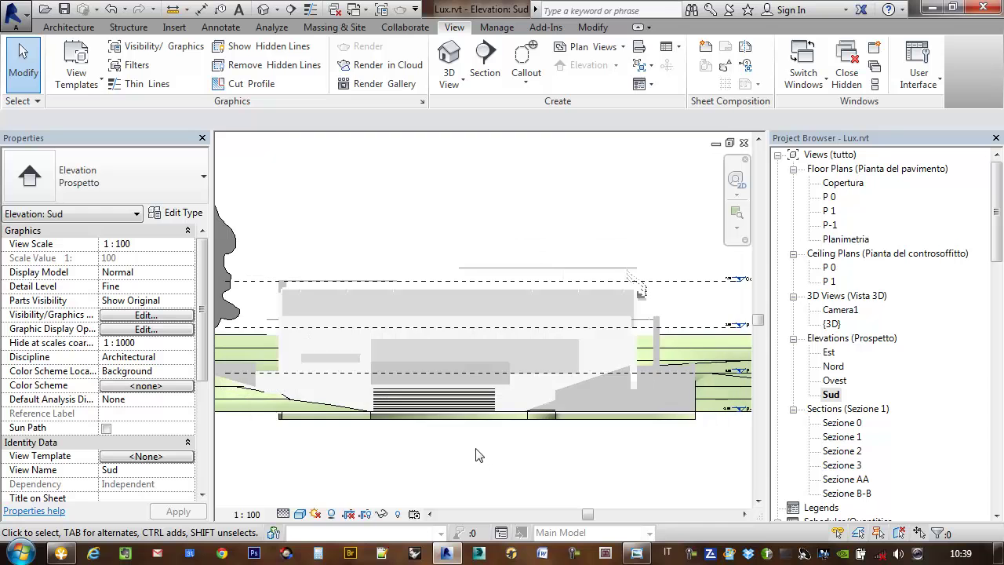
middle_click_drag(483, 457, 510, 445)
left_click(300, 514)
left_click(344, 437)
middle_click_drag(706, 472, 675, 473)
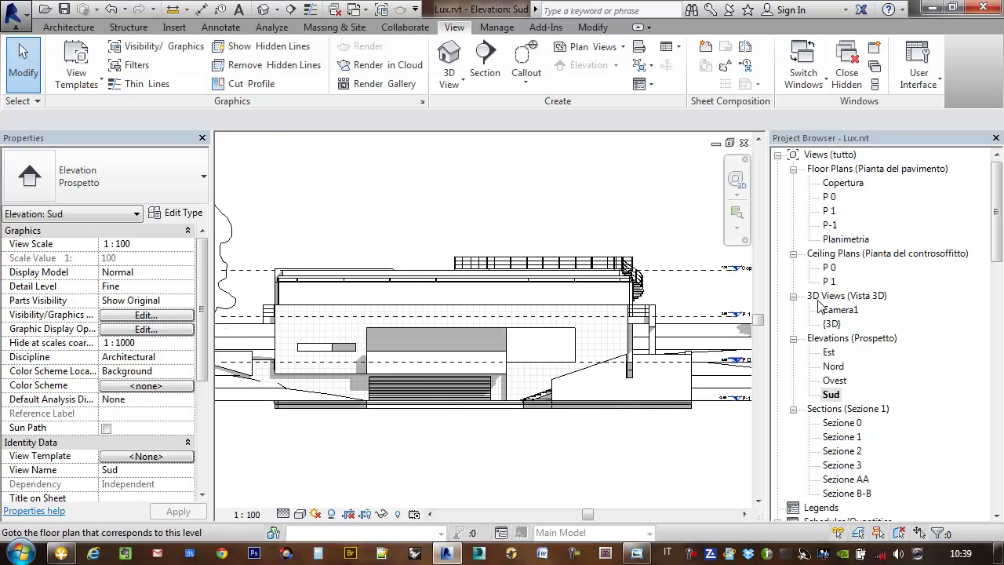
left_click(300, 514)
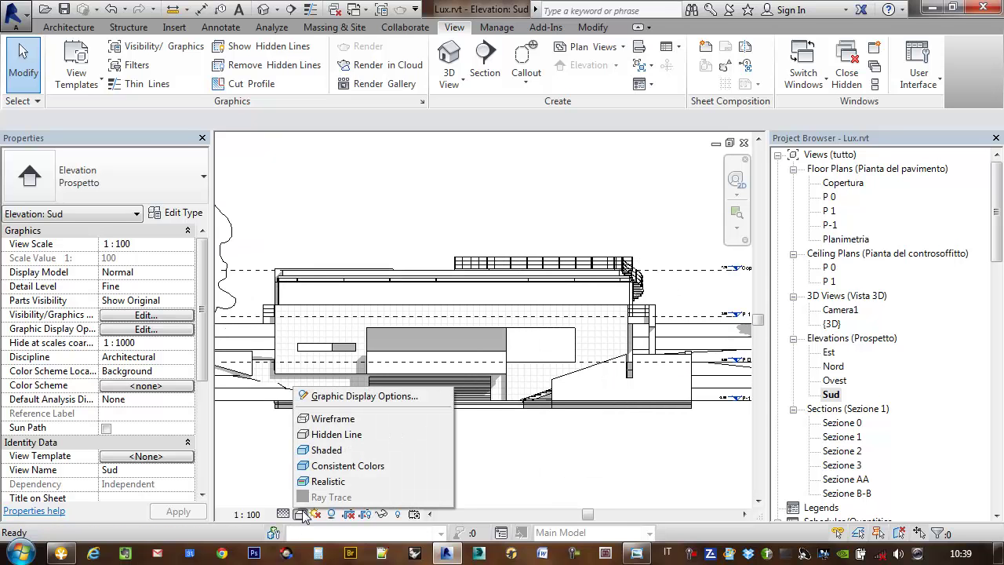
left_click(351, 450)
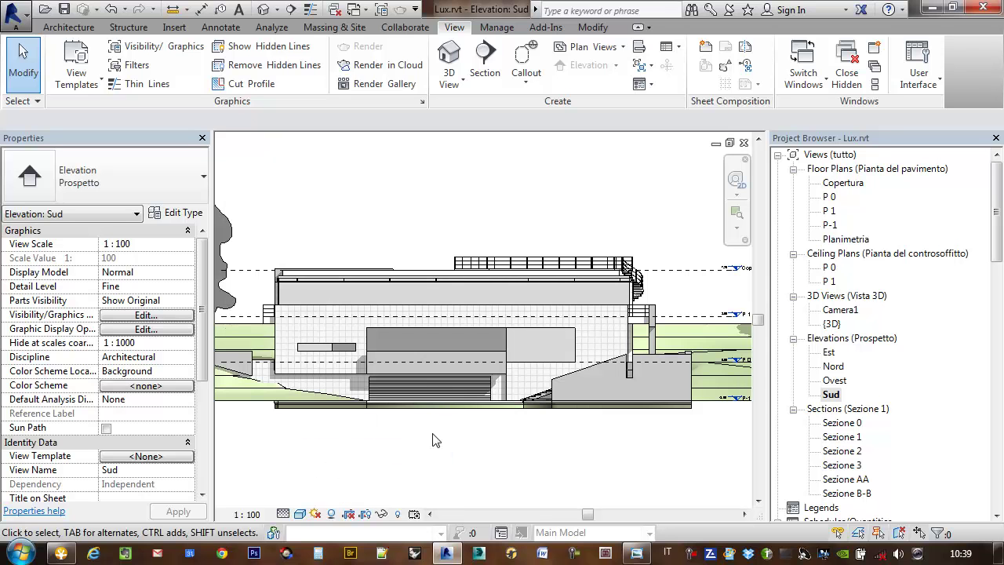
scroll(547, 456, "down", 2)
middle_click_drag(549, 457, 599, 451)
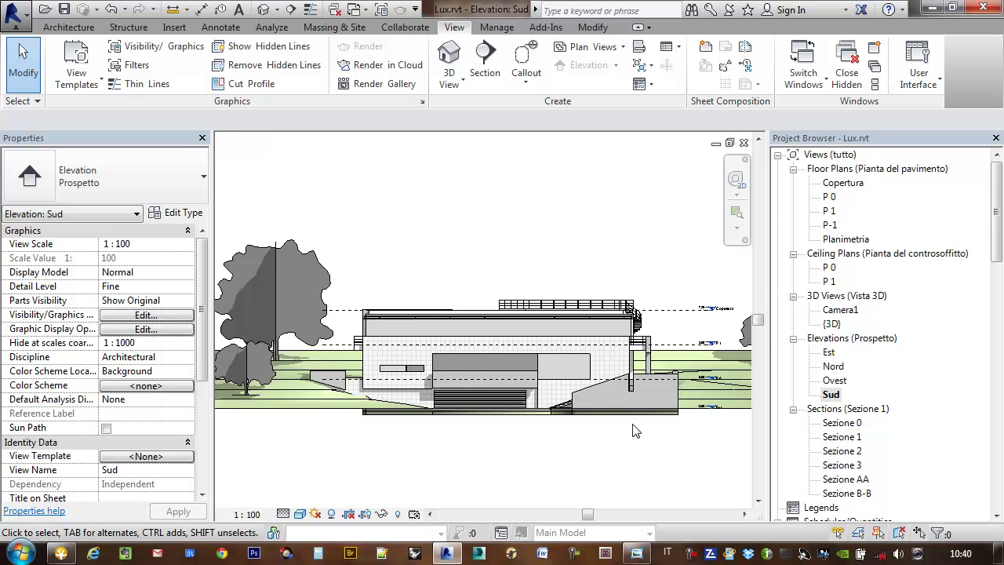
double_click(834, 382)
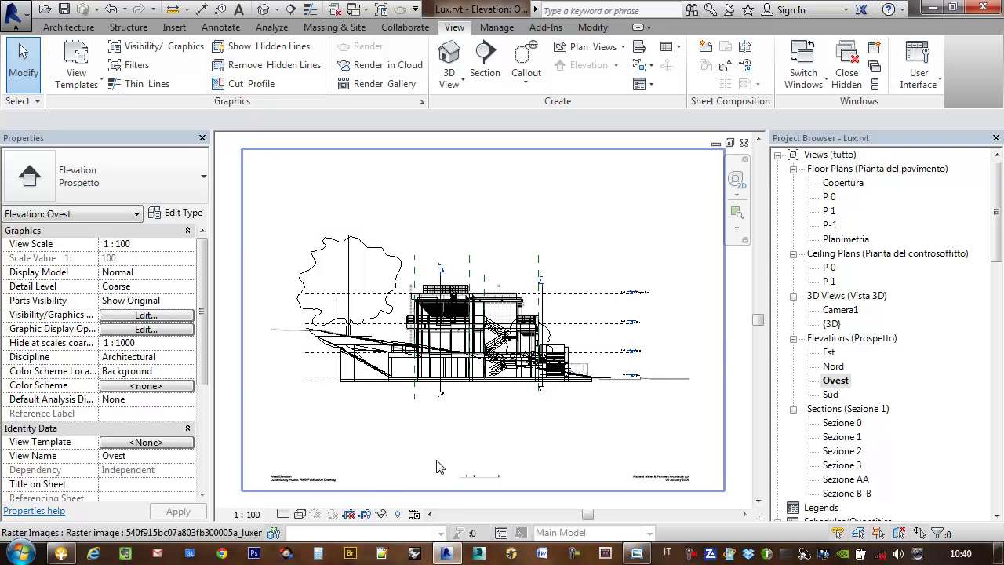
double_click(833, 366)
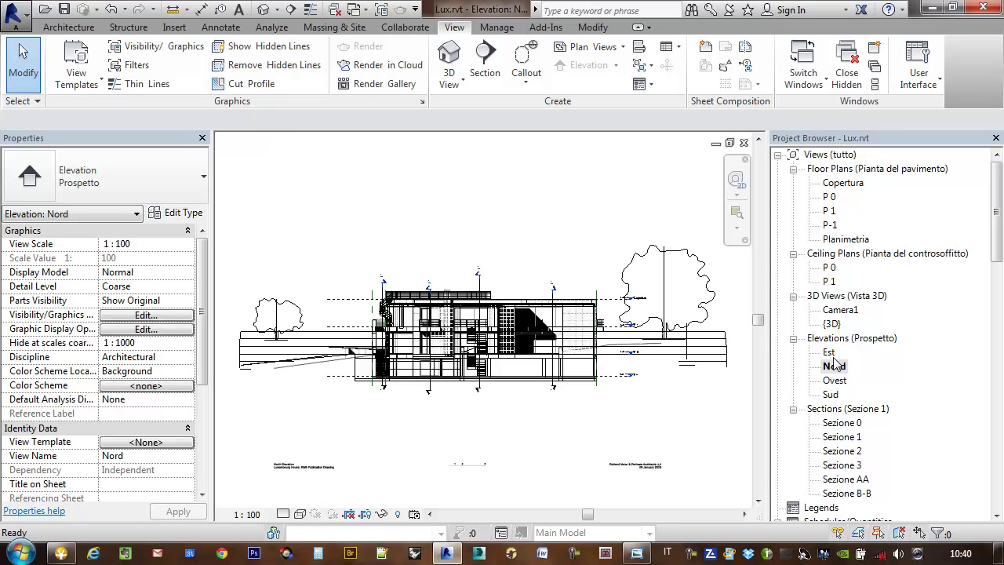
double_click(829, 352)
double_click(830, 395)
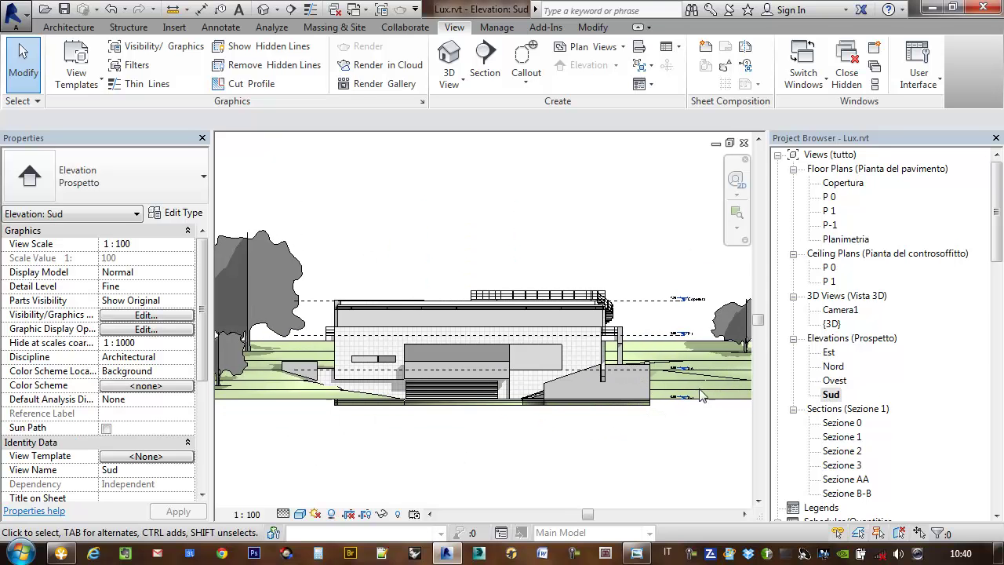
Step: Create a view template named 'Lux Prospetti' from the Sud elevation
right_click(832, 394)
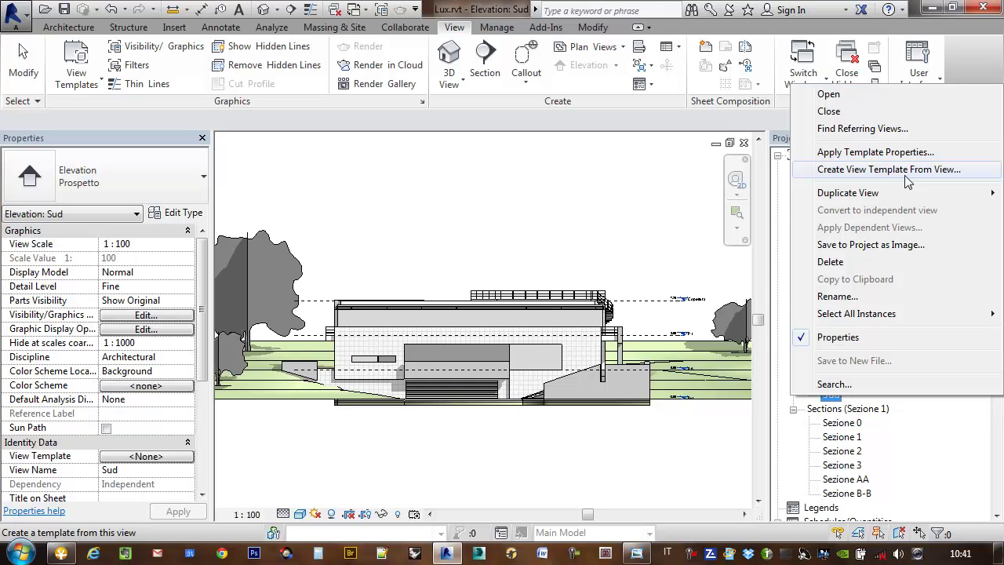
left_click(907, 181)
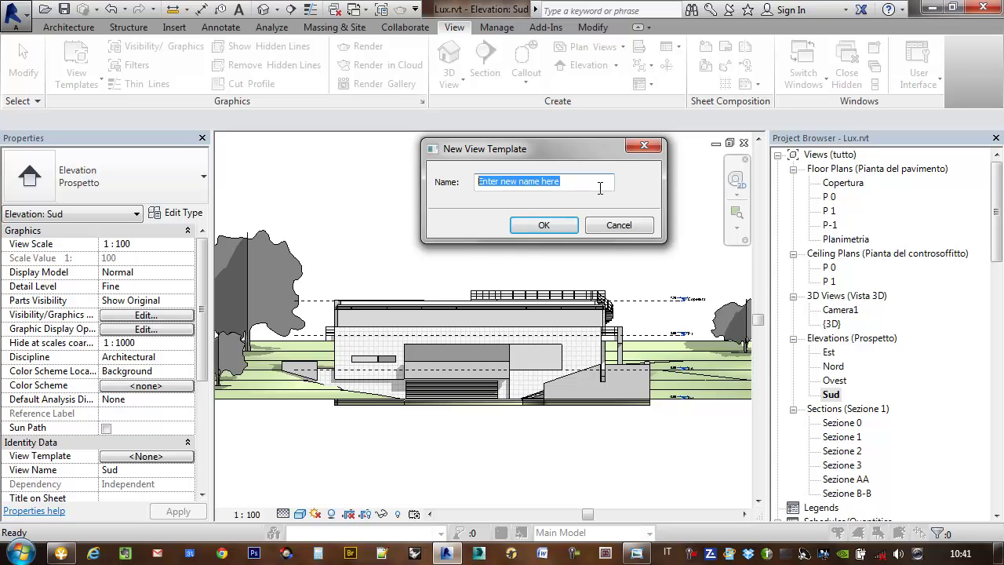
type("Lux ")
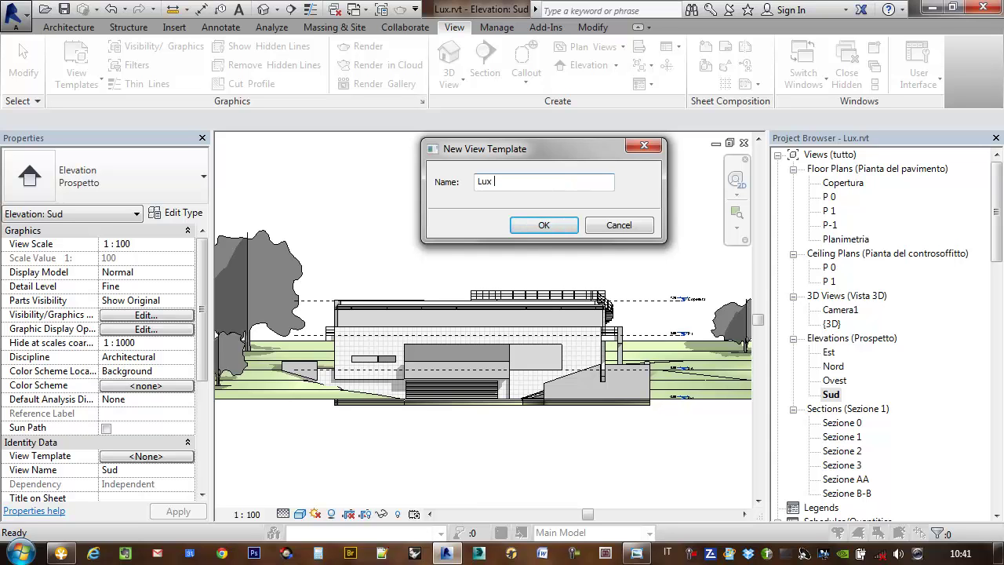
type("Prospetti")
left_click(535, 227)
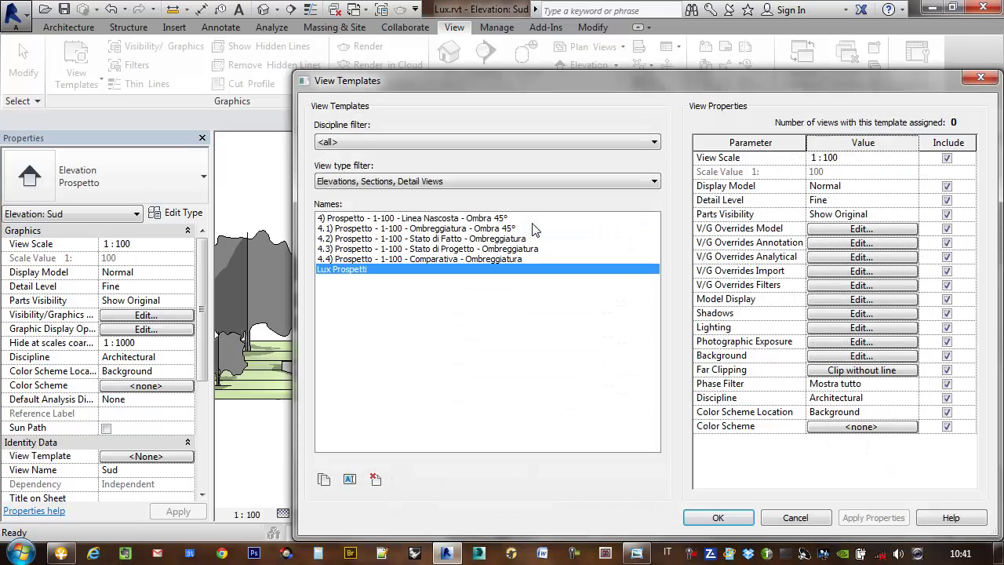
left_click_drag(693, 82, 585, 46)
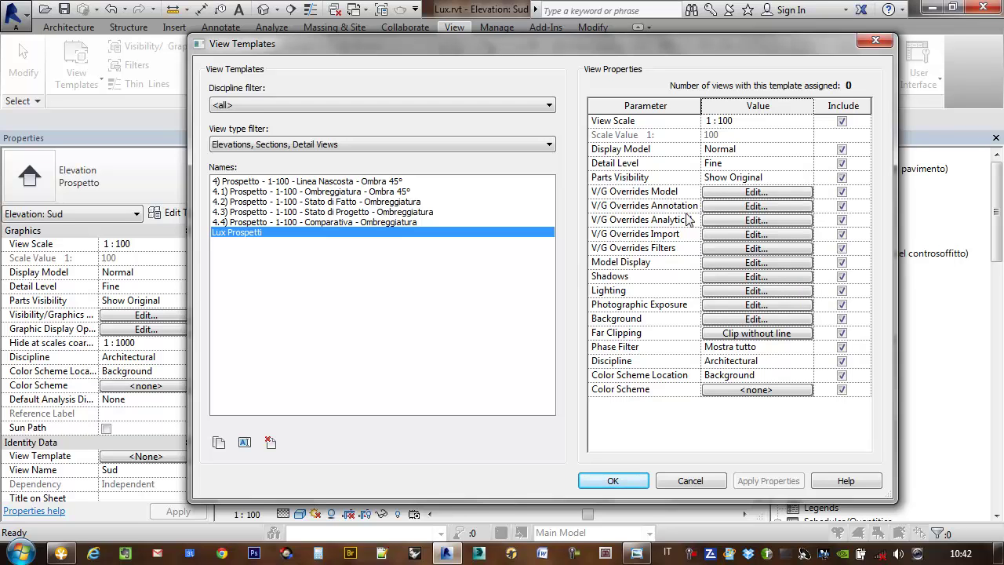
left_click(732, 192)
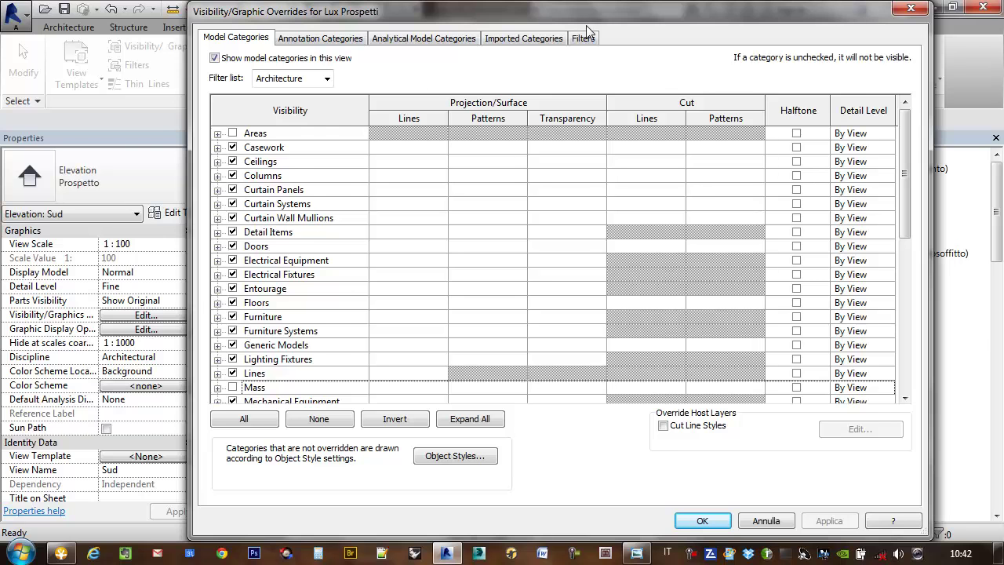
left_click_drag(562, 24, 233, 43)
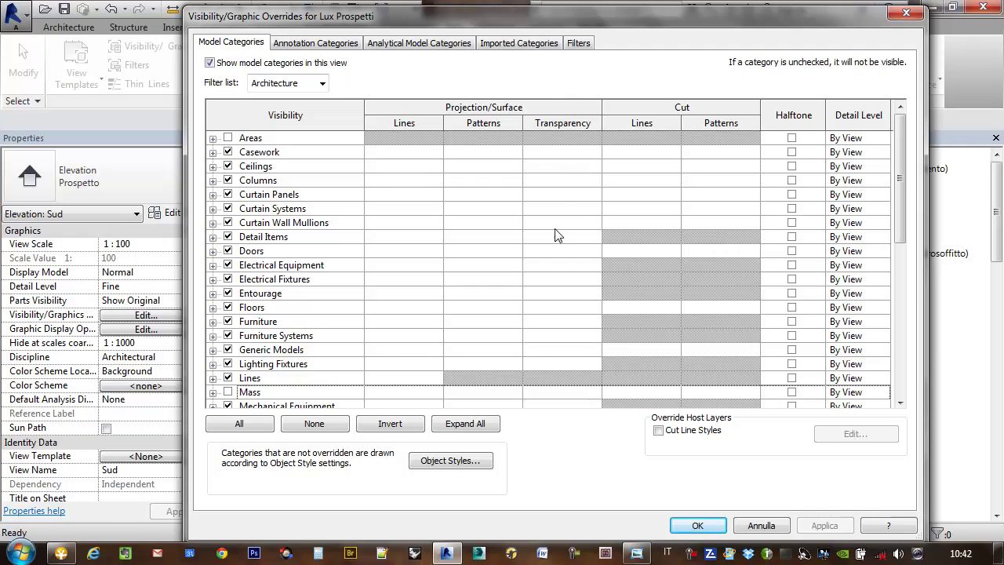
left_click(317, 46)
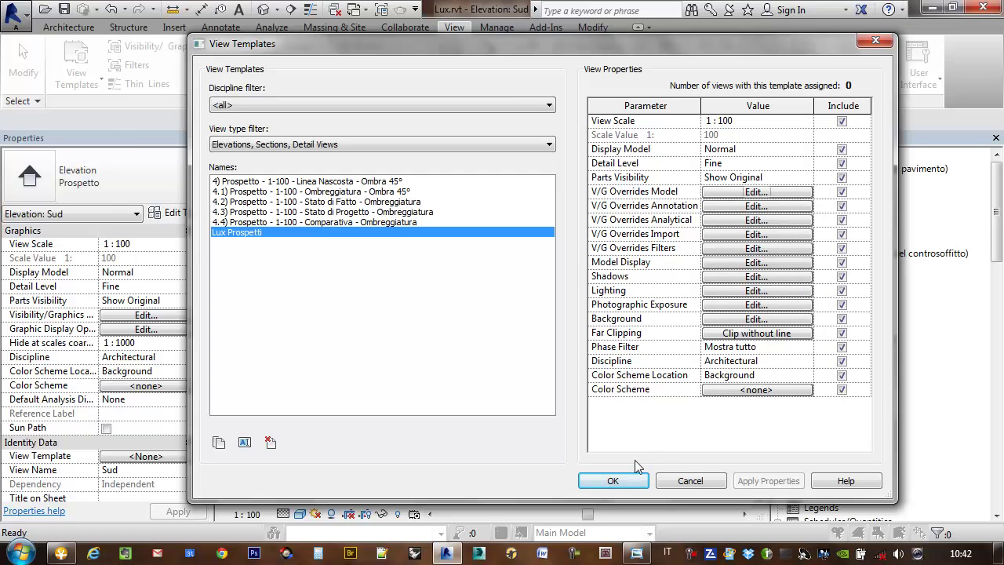
Step: Close the View Templates dialog and open the Est elevation
left_click(616, 481)
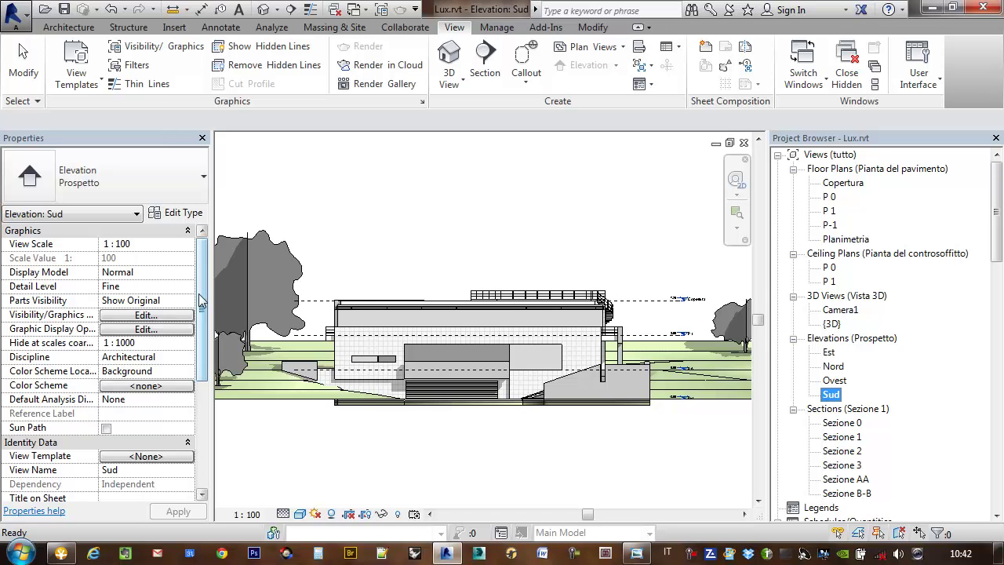
scroll(203, 292, "down", 1)
scroll(202, 293, "up", 1)
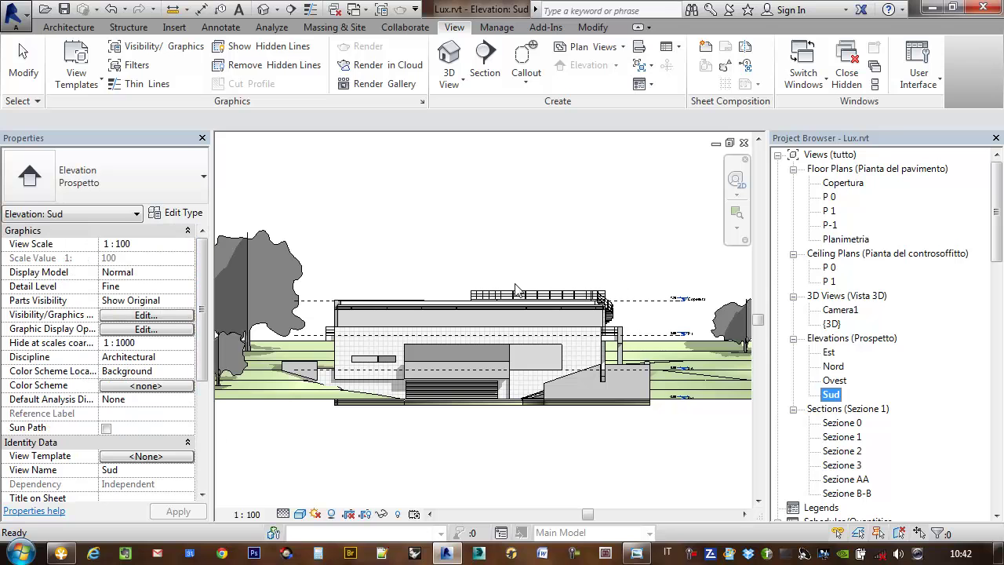
left_click(829, 353)
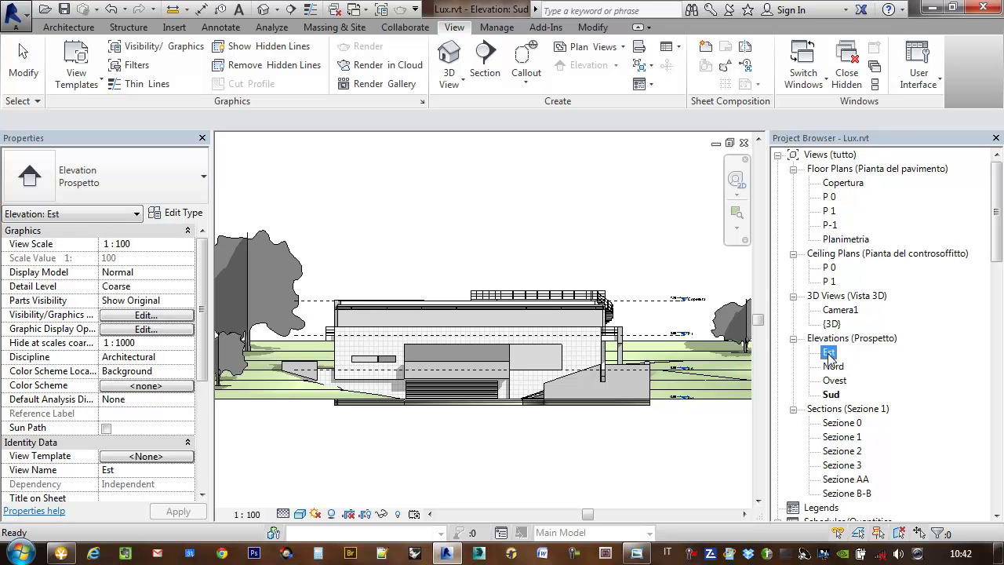
double_click(828, 353)
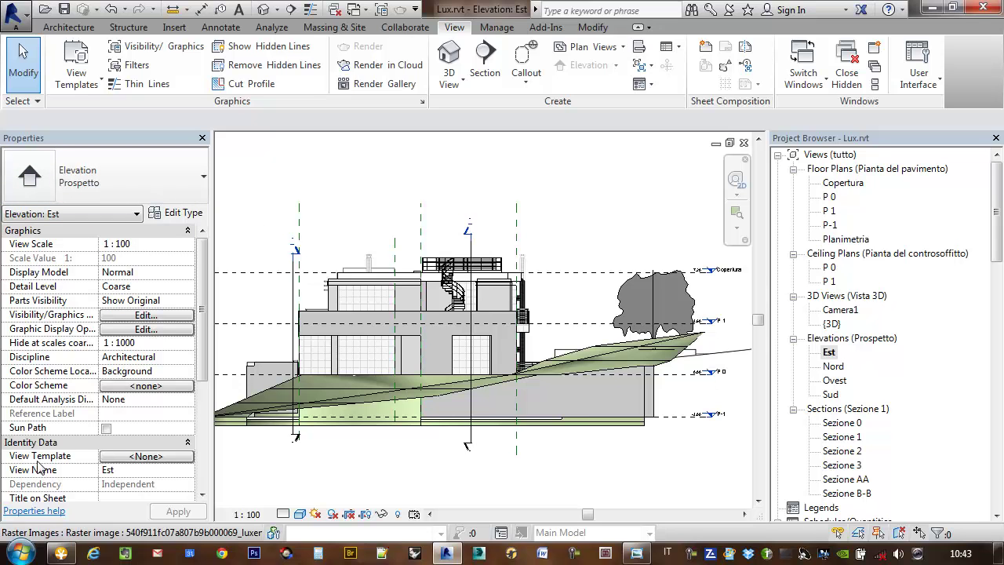
Step: Assign the Lux Prospetti view template to the Est elevation and recentre the house
scroll(463, 228, "down", 1)
scroll(471, 230, "down", 2)
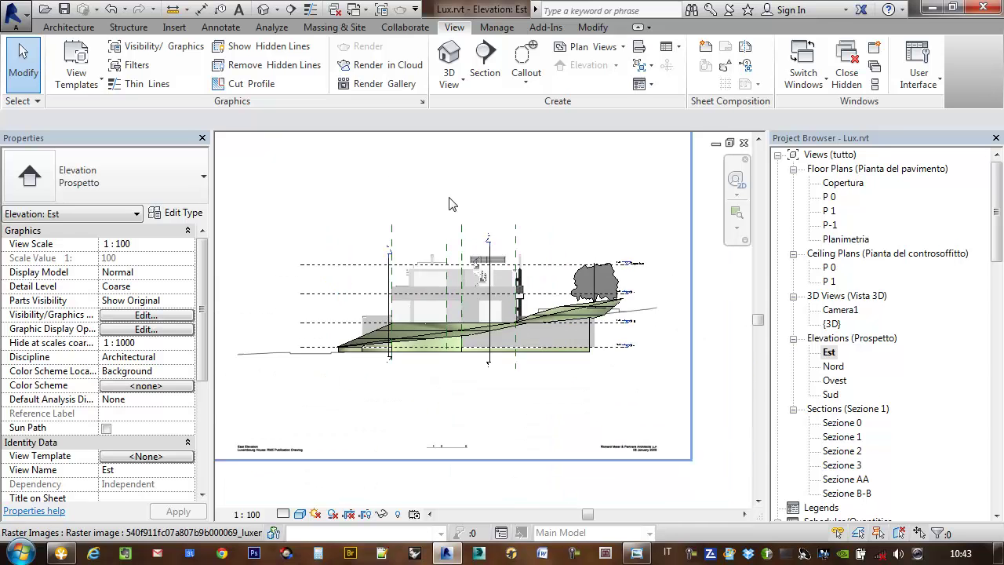
scroll(449, 204, "down", 1)
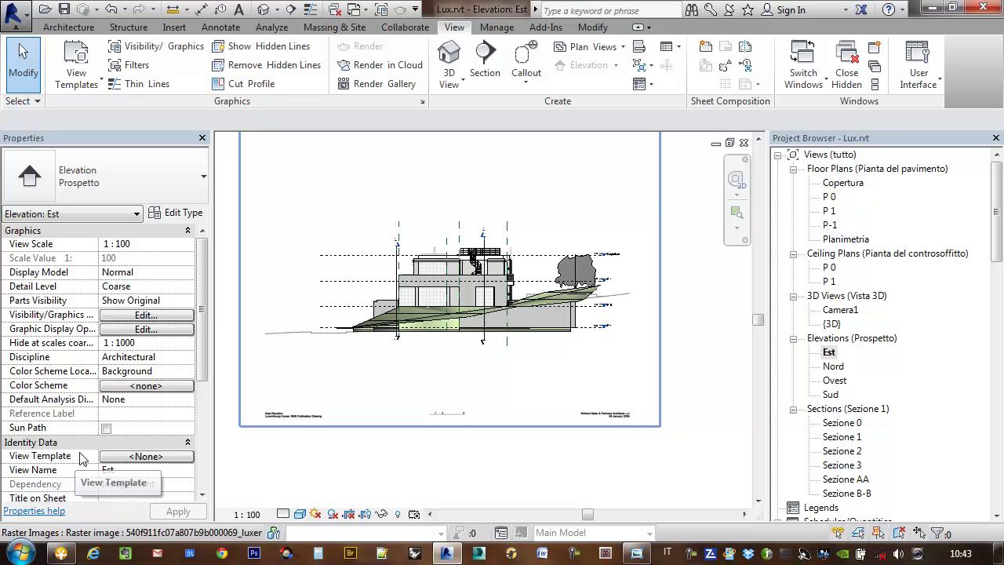
left_click(145, 459)
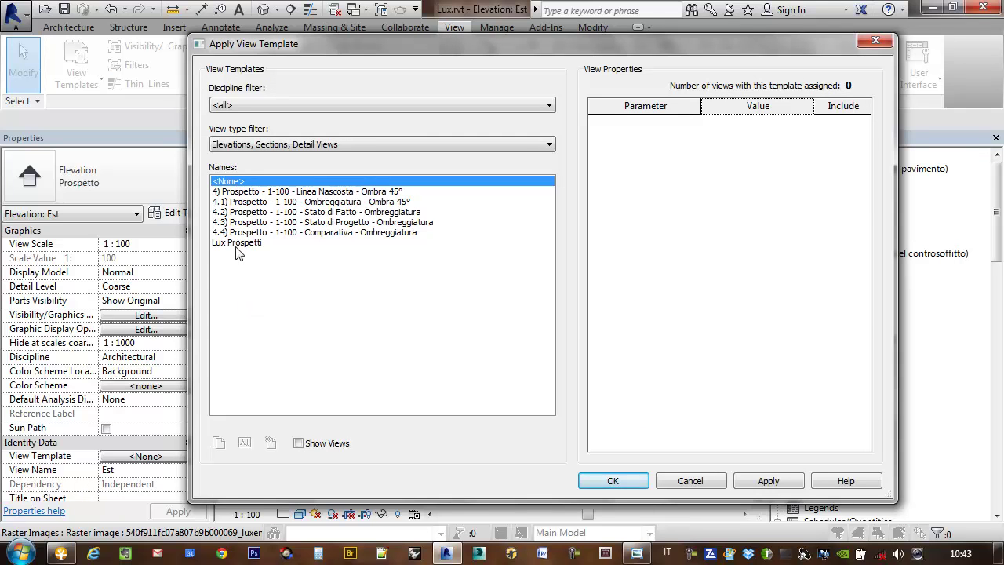
left_click(238, 245)
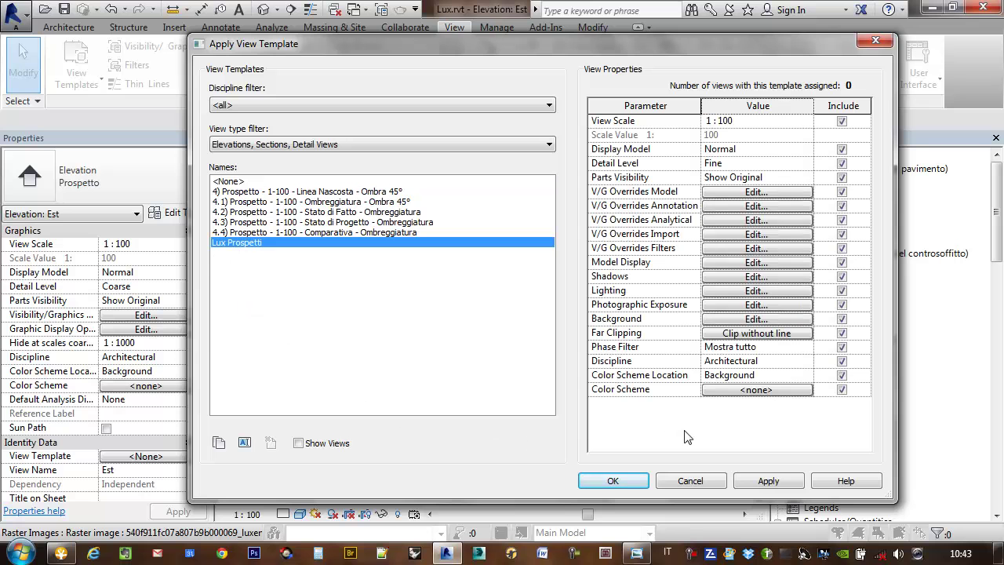
left_click(763, 480)
left_click(632, 485)
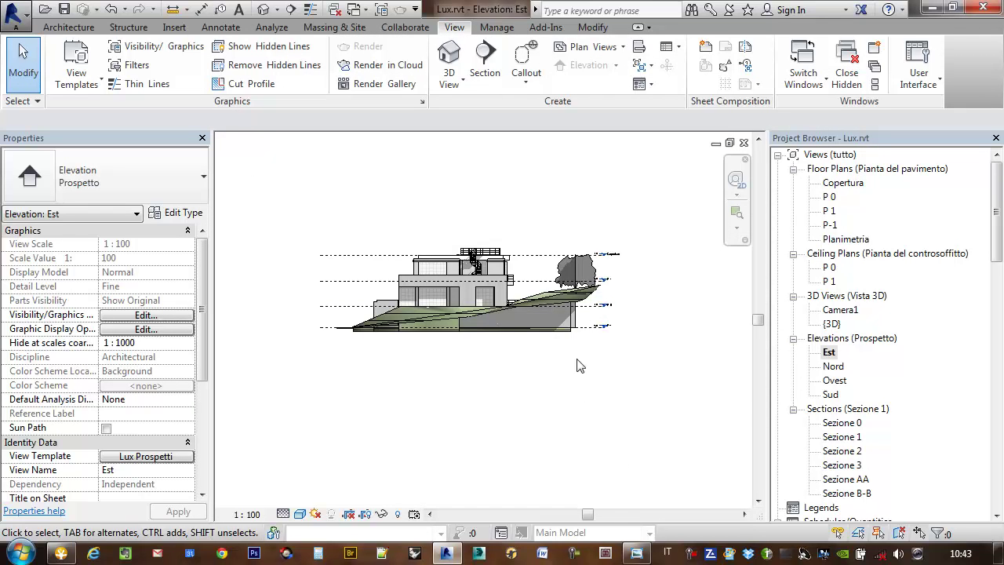
scroll(514, 253, "up", 1)
scroll(514, 253, "up", 2)
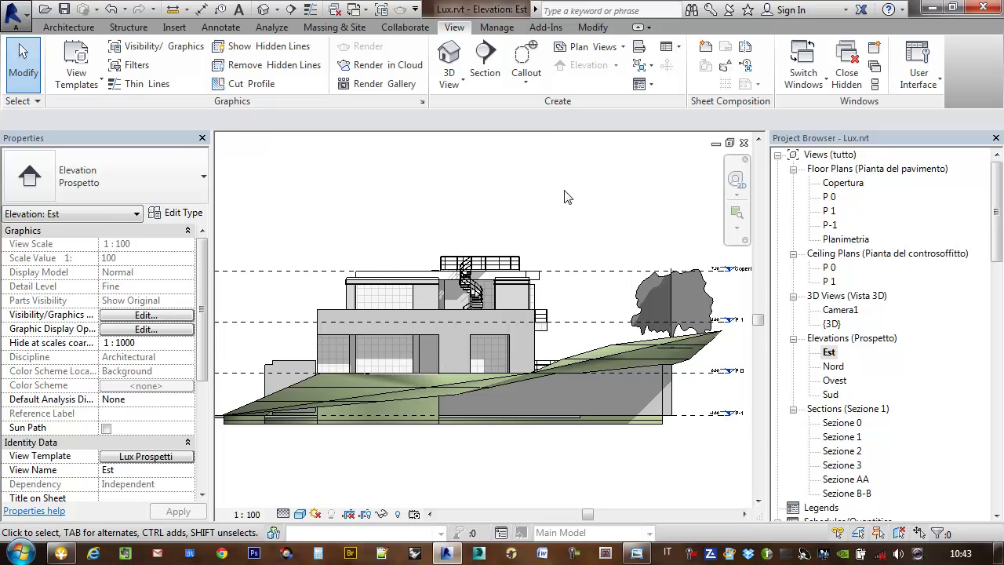
middle_click_drag(567, 197, 615, 205)
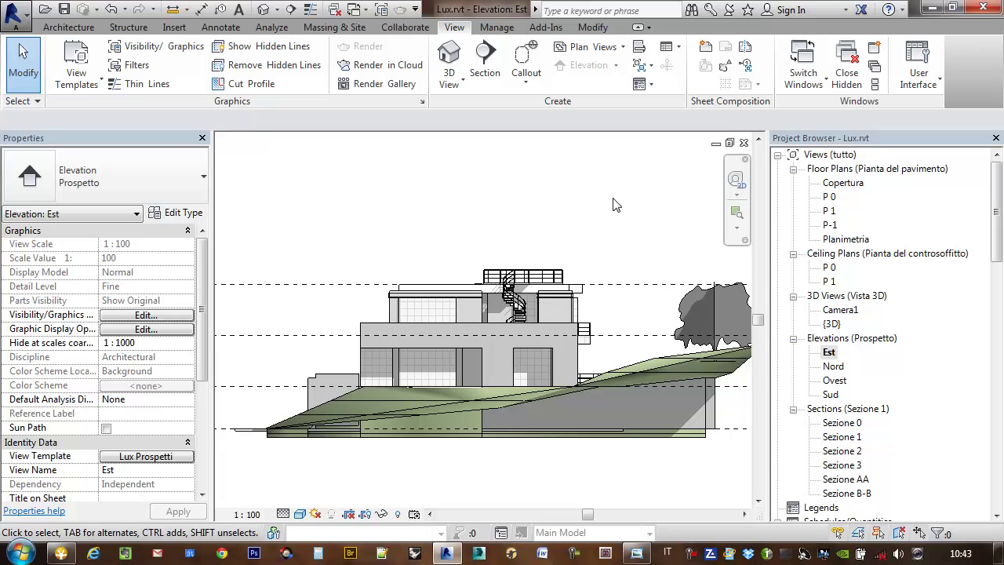
scroll(616, 205, "down", 1)
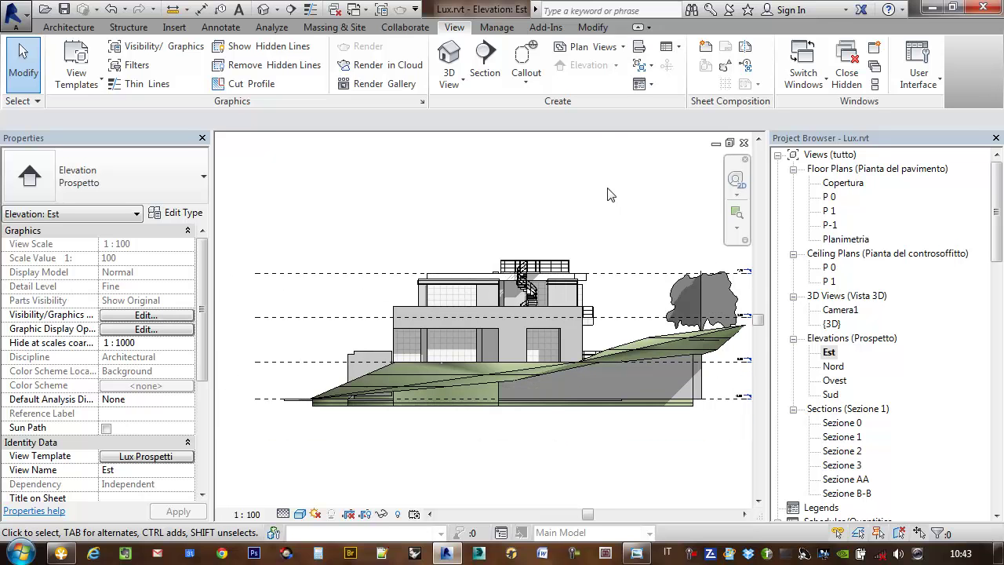
Step: Open the Nord elevation and apply the Lux Prospetti view template
left_click(835, 366)
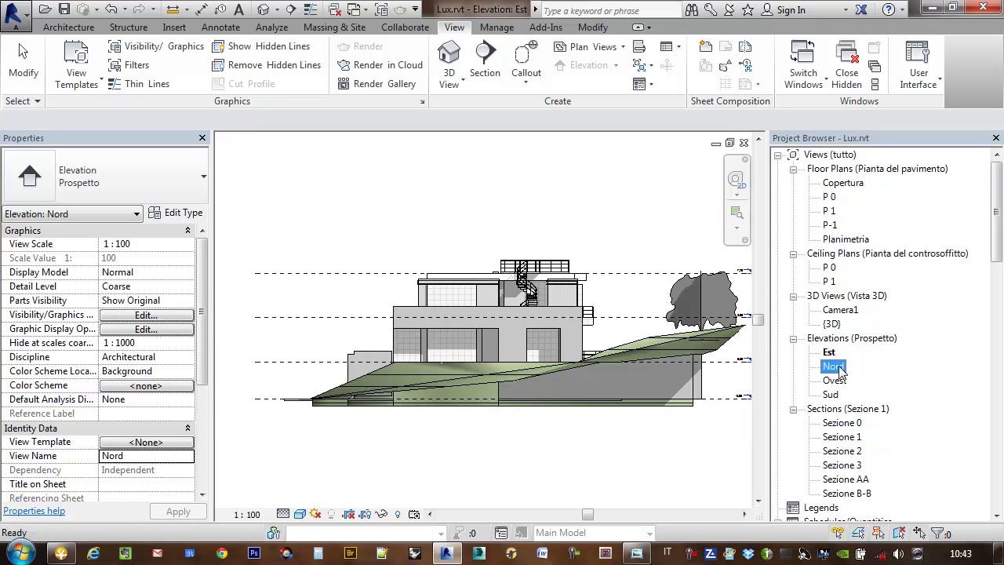
double_click(837, 367)
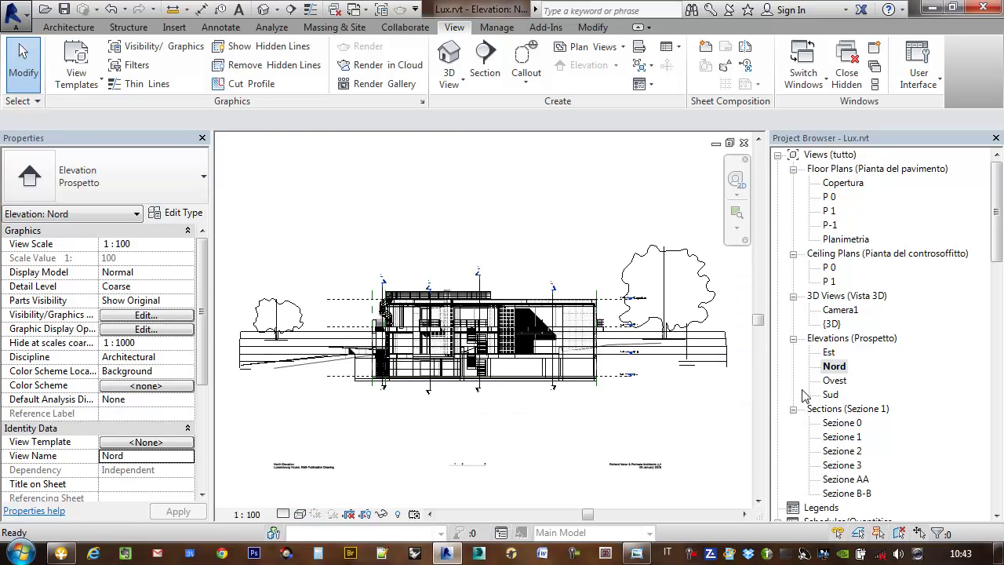
left_click(172, 442)
double_click(245, 245)
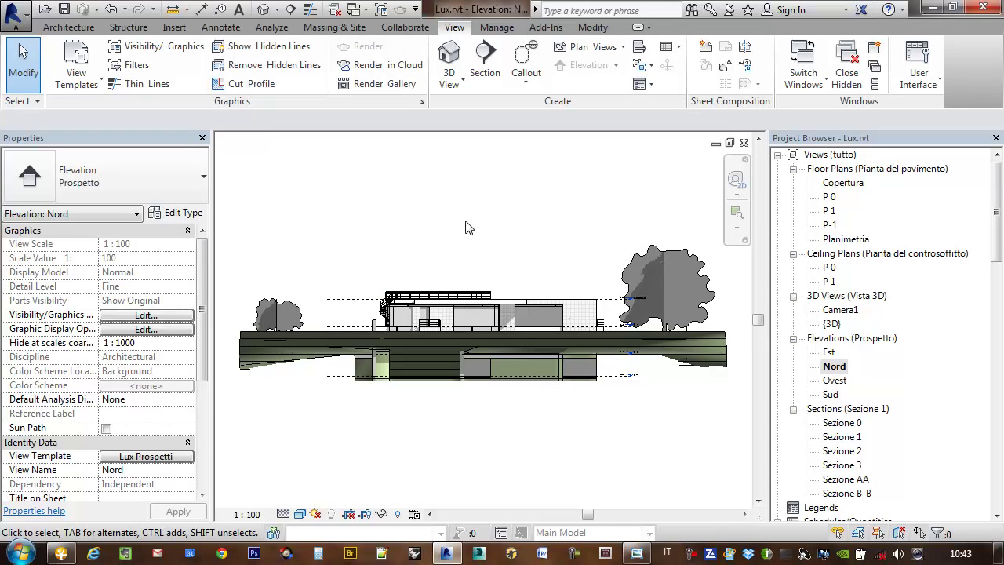
scroll(587, 271, "up", 2)
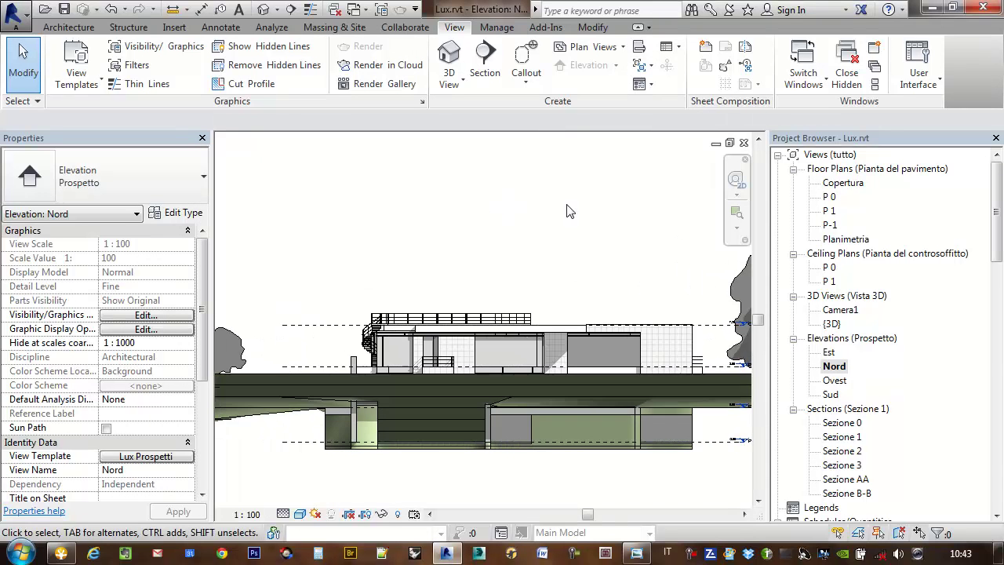
scroll(571, 200, "down", 1)
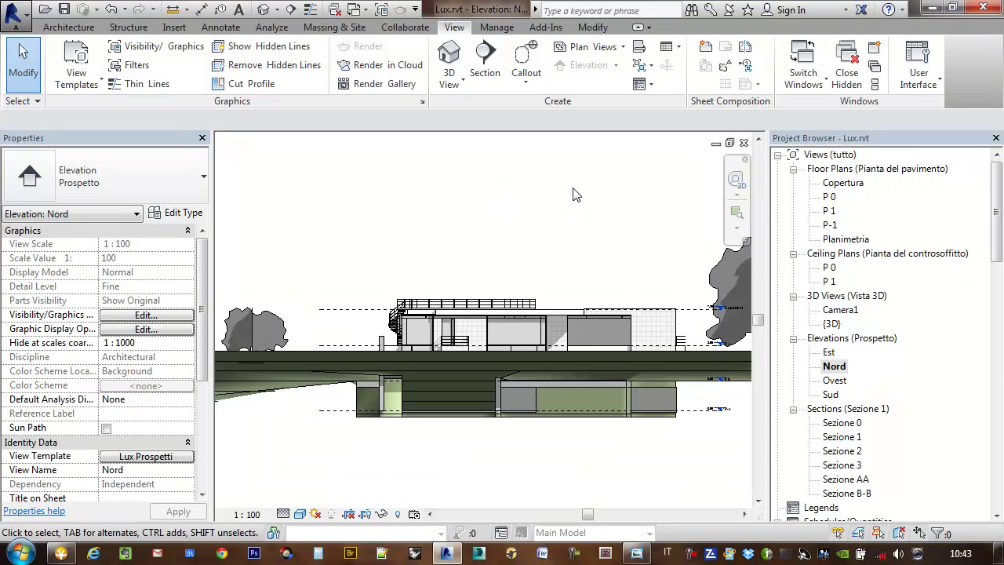
Step: Open the Ovest elevation, apply Lux Prospetti, and recentre the house
double_click(828, 381)
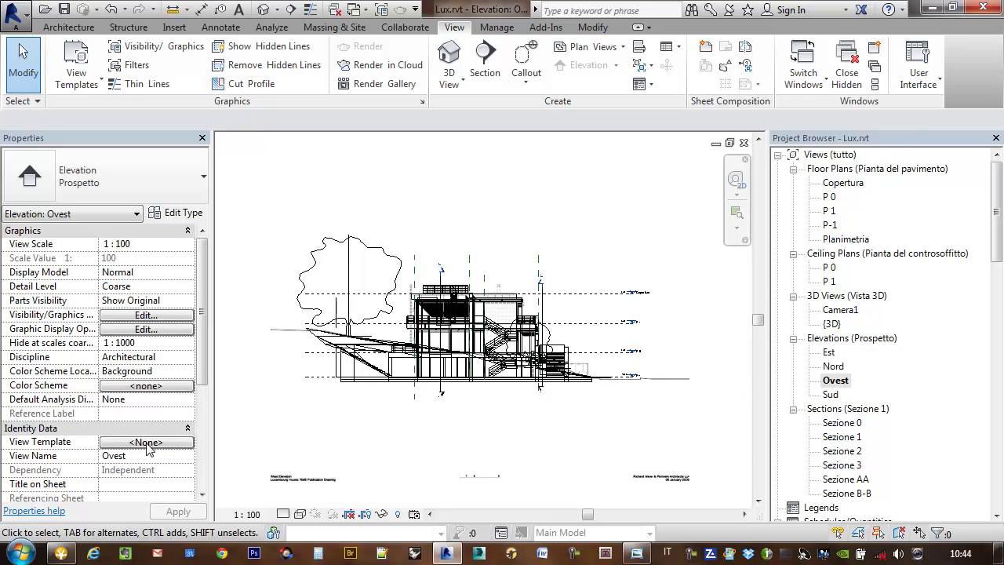
left_click(147, 444)
double_click(243, 248)
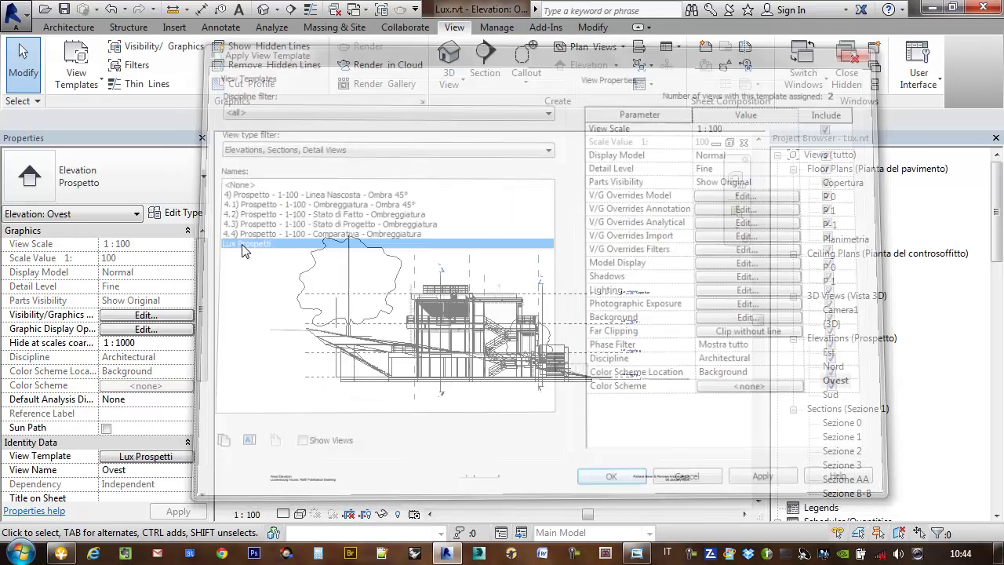
scroll(646, 242, "up", 1)
scroll(646, 242, "up", 1)
mouse_move(647, 242)
middle_mouse_down()
mouse_move(551, 205)
mouse_move(561, 220)
middle_mouse_up()
scroll(545, 205, "down", 1)
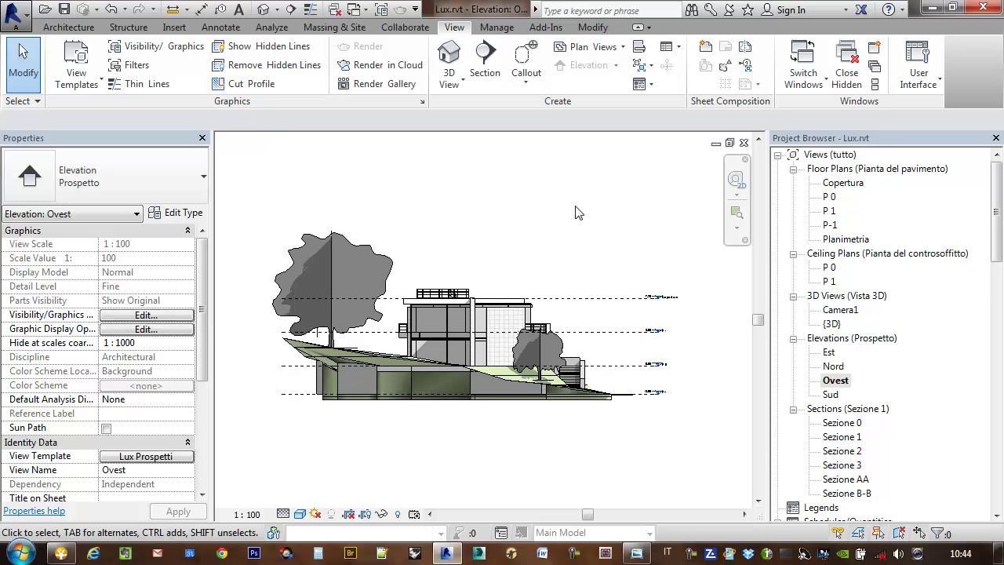
scroll(549, 259, "up", 2)
mouse_move(485, 291)
middle_mouse_down()
mouse_move(534, 235)
mouse_move(498, 220)
mouse_move(589, 196)
middle_mouse_up()
scroll(502, 212, "down", 1)
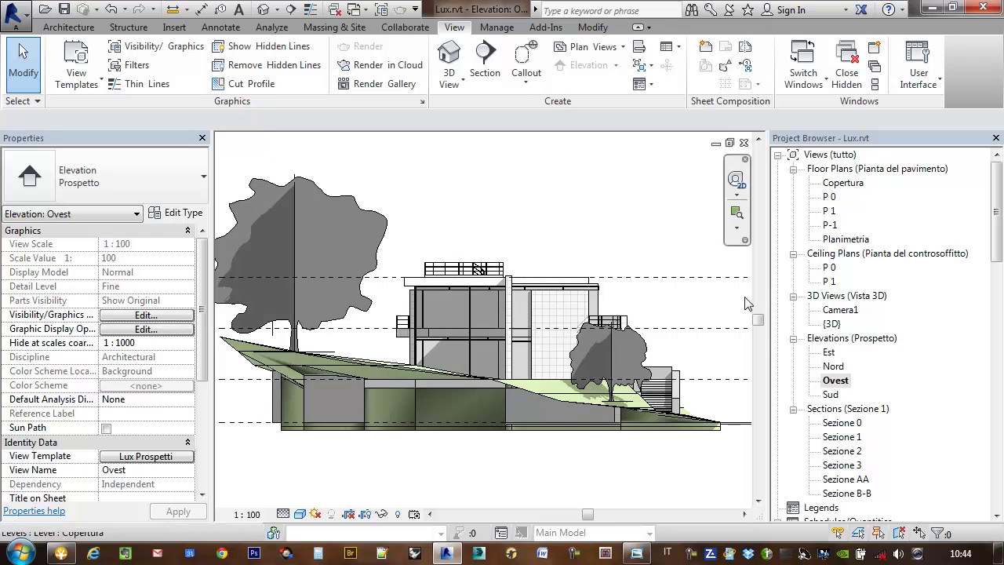
Step: Open the {3D} view, then Camera1, and check its available view templates
left_click(831, 324)
double_click(832, 324)
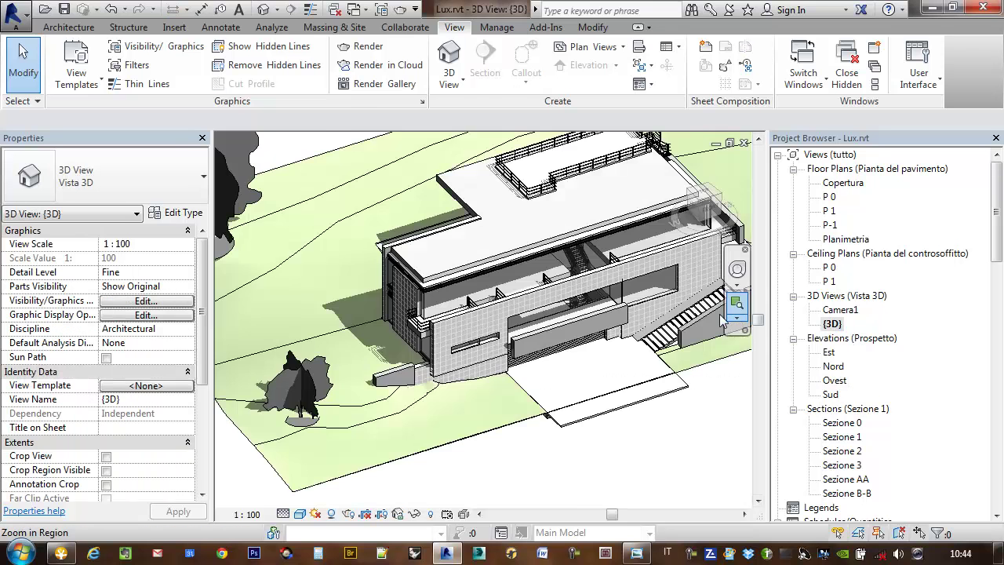
middle_click_drag(538, 382, 469, 394, "shift")
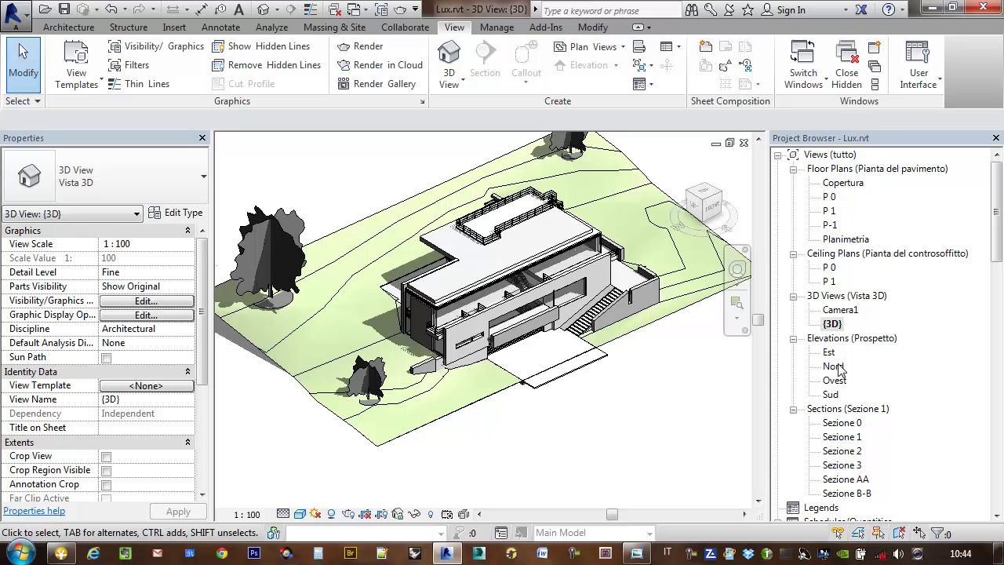
double_click(837, 311)
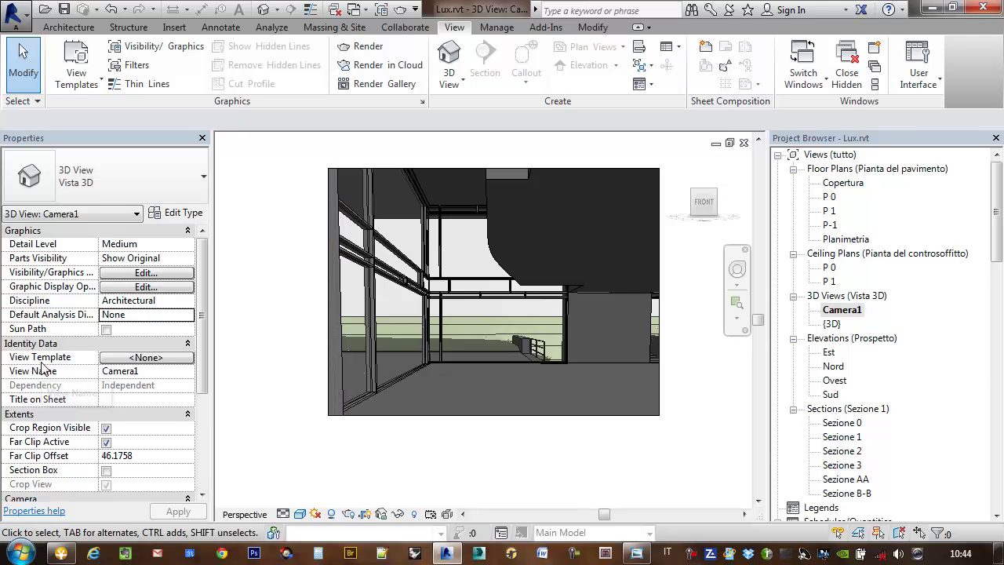
left_click(118, 357)
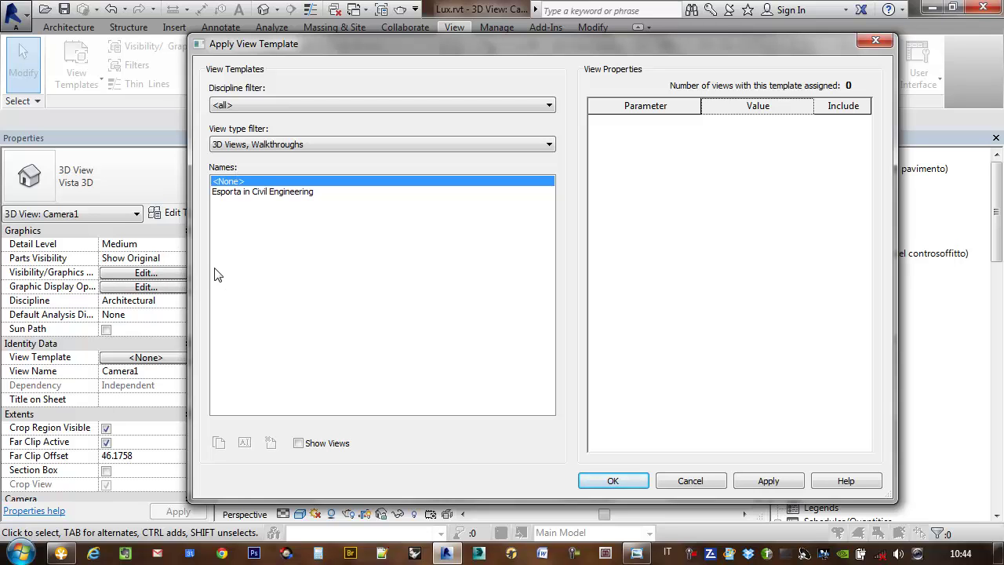
left_click(875, 40)
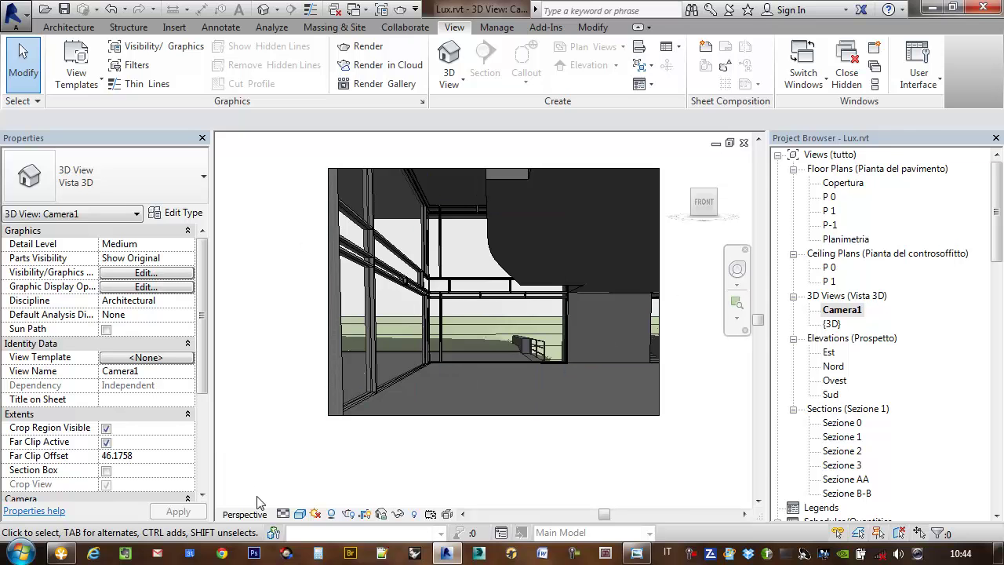
Step: Set Camera1's detail level to Fine
left_click(301, 514)
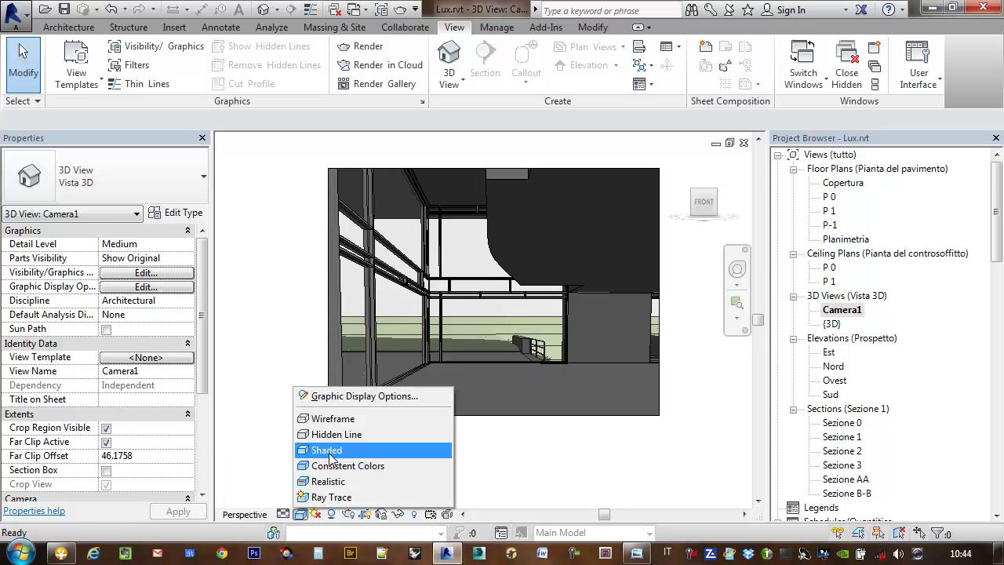
left_click(283, 514)
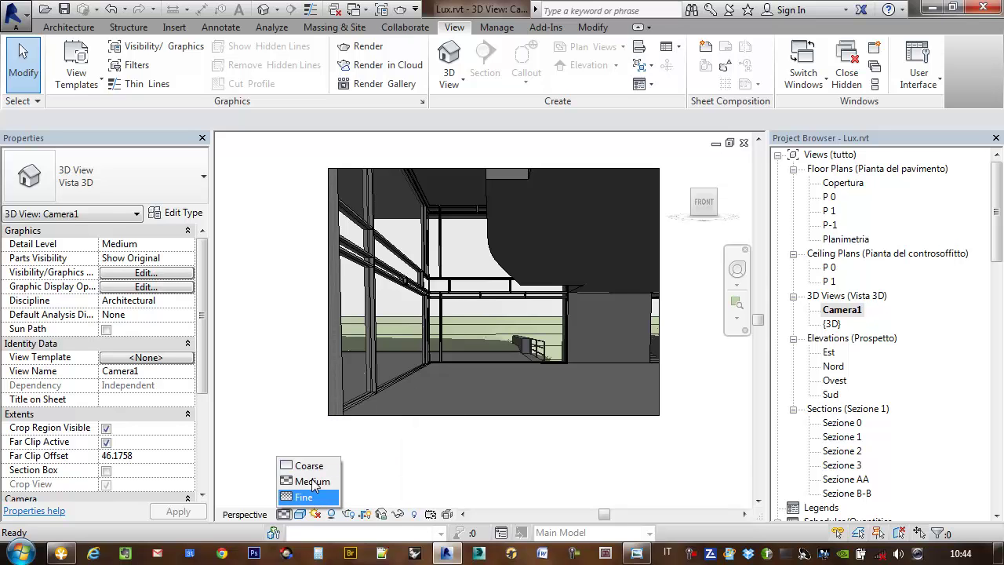
left_click(305, 499)
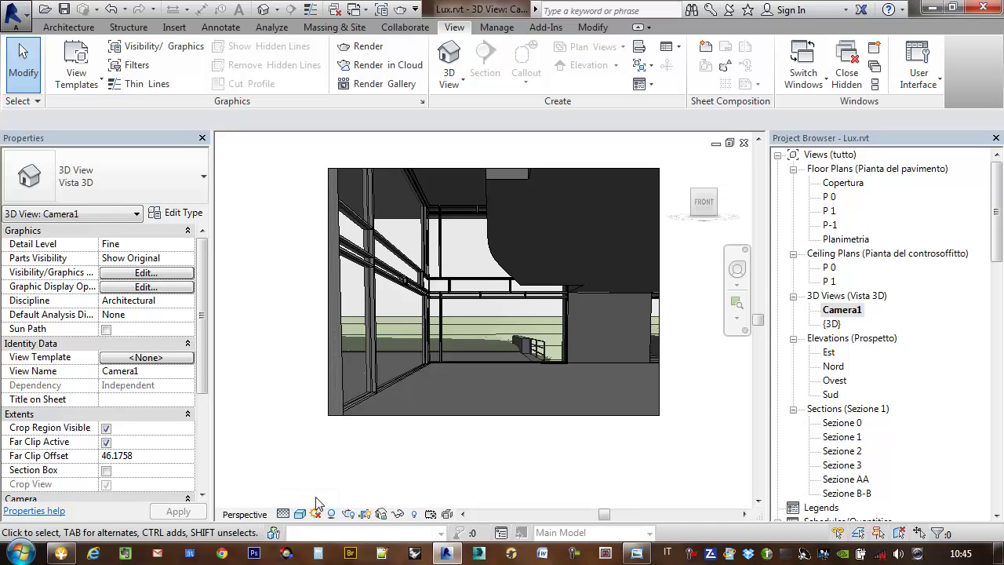
right_click(852, 311)
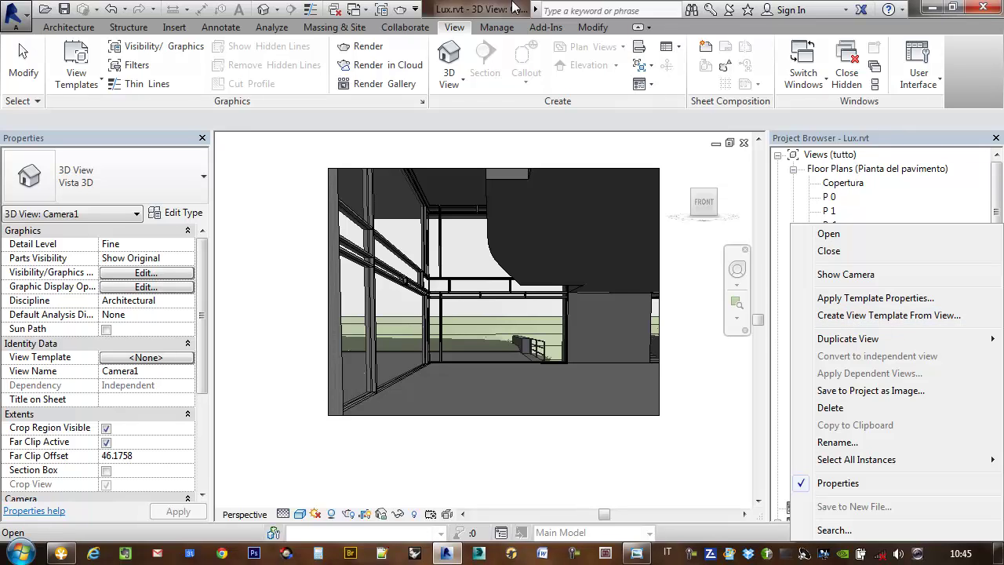
left_click(759, 320)
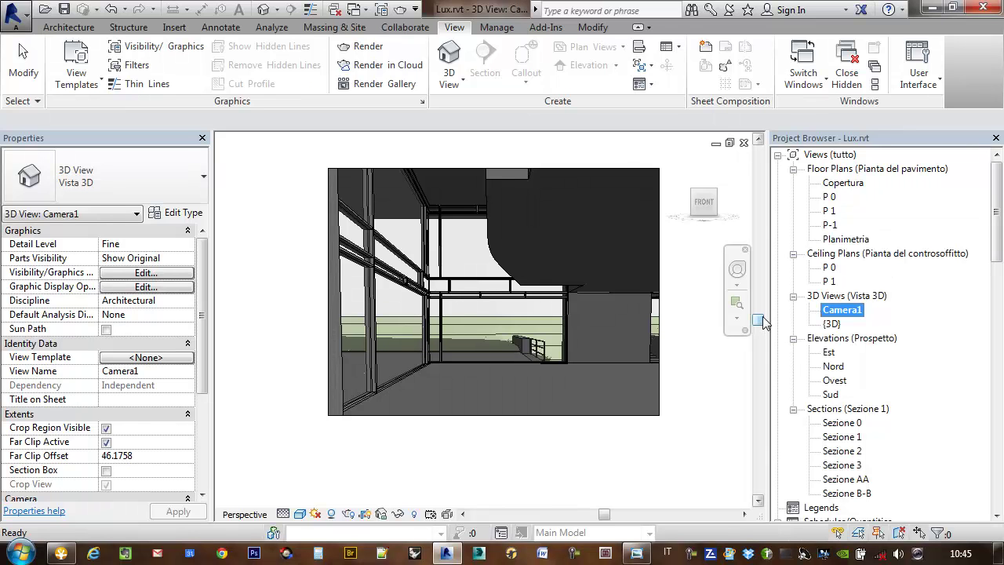